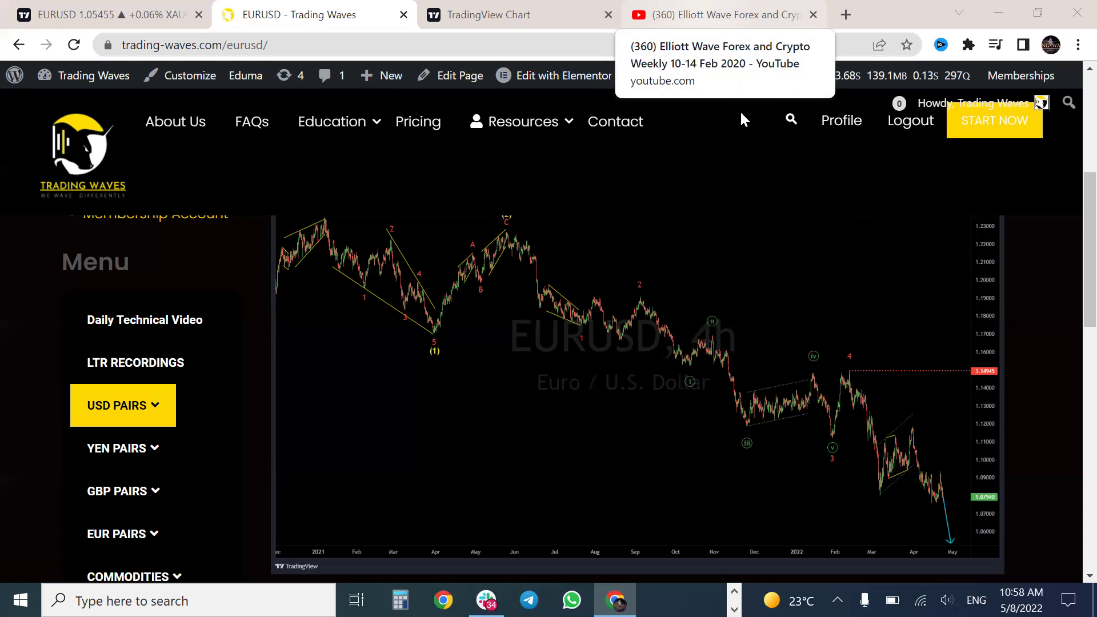
- Go to the Elliott Wave weekly video of 10-14 Feb 2020 on YouTube and jump to its GBPUSD chapter at 29:49
key("ctrl+4")
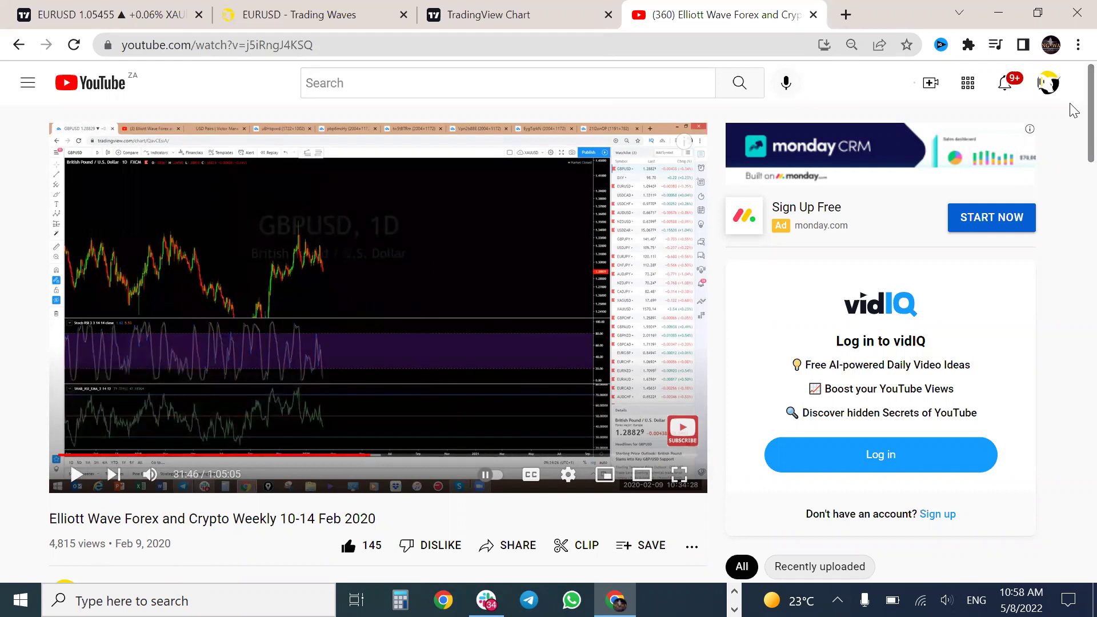
scroll(1072, 137, "down", 2)
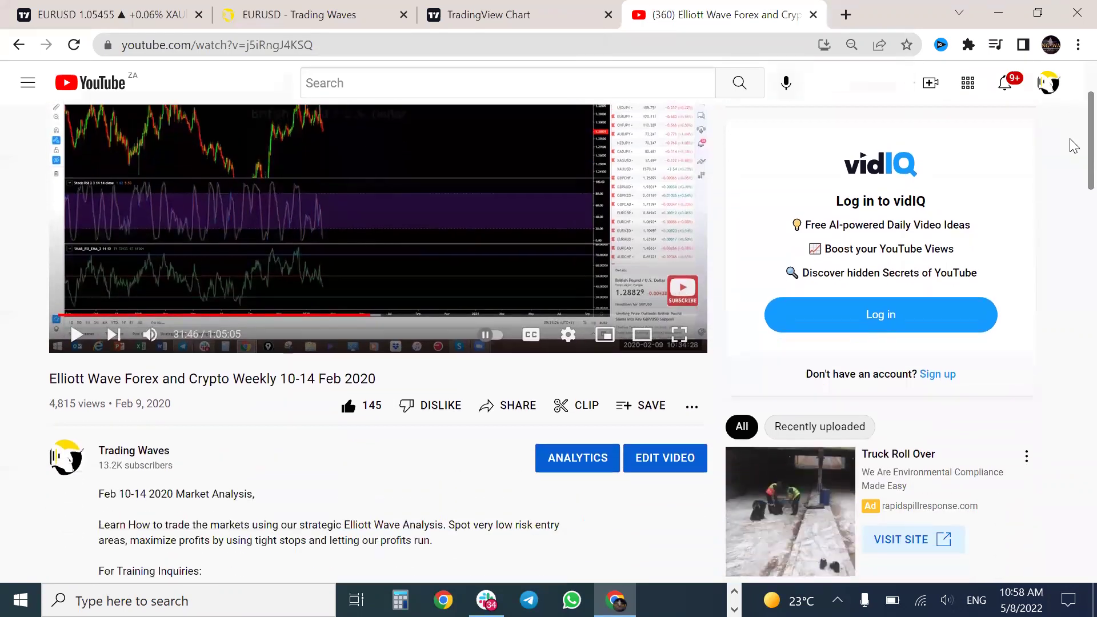
scroll(1074, 149, "down", 1)
scroll(1074, 154, "down", 3)
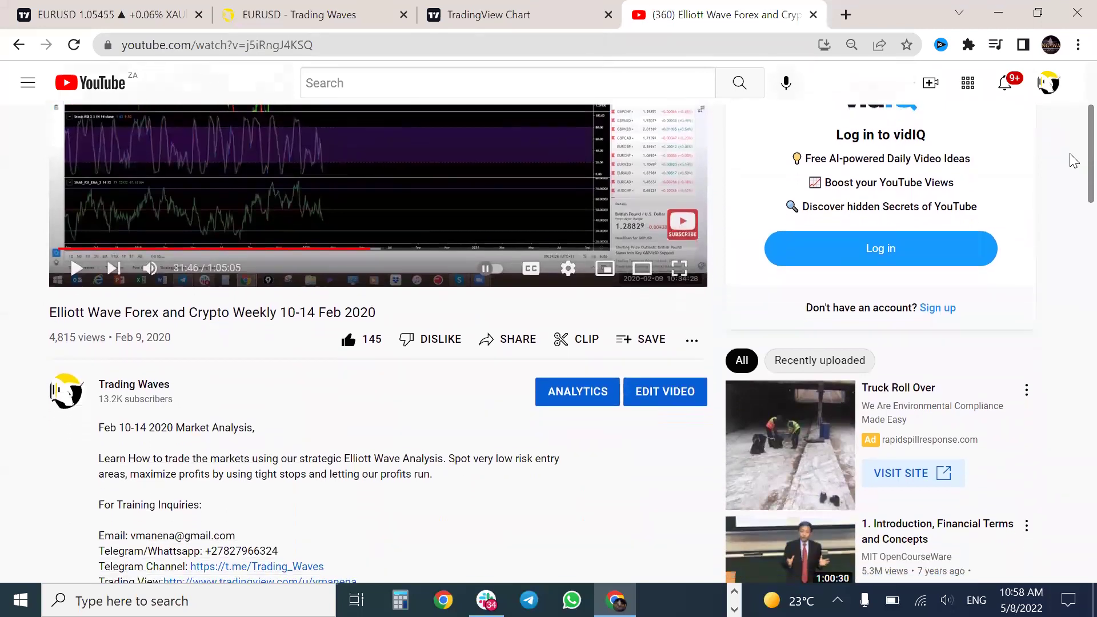
scroll(1074, 188, "down", 2)
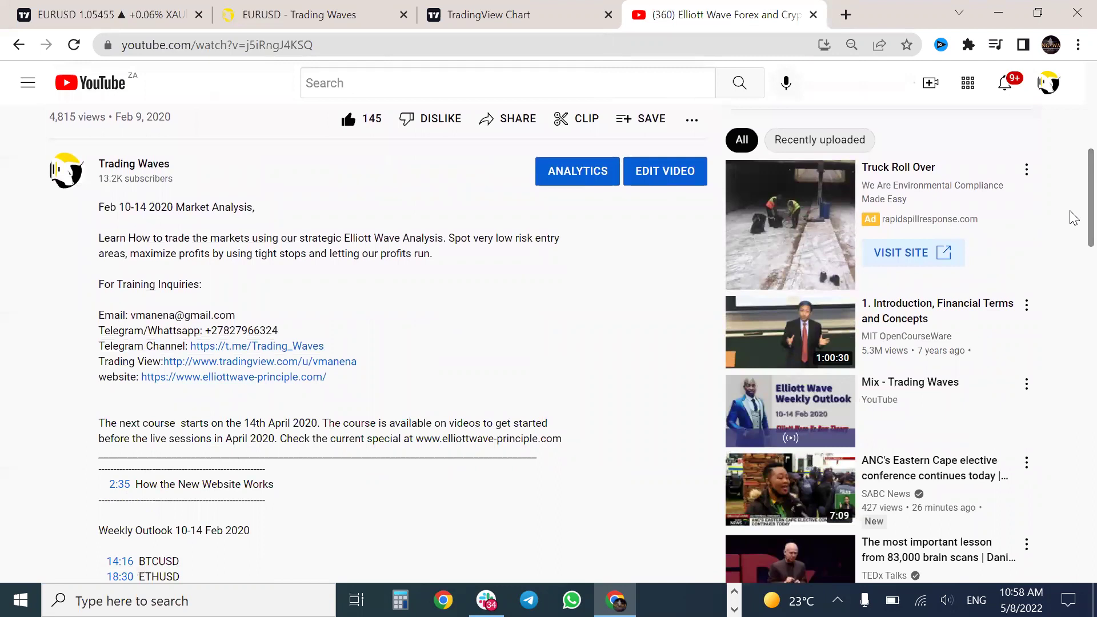
scroll(1074, 252, "down", 6)
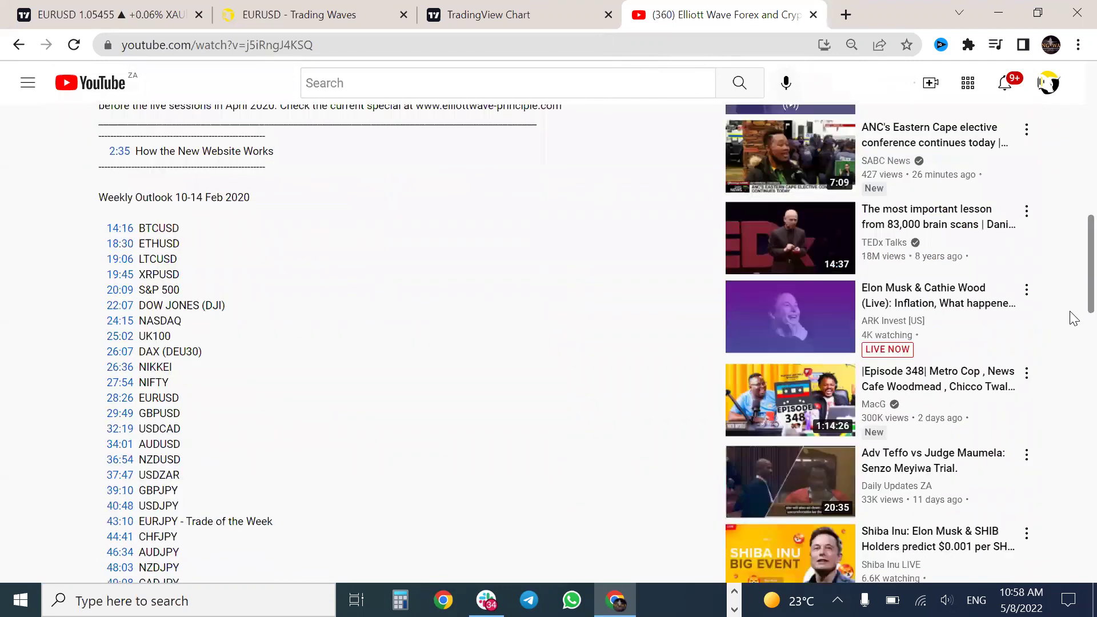
scroll(1074, 319, "down", 3)
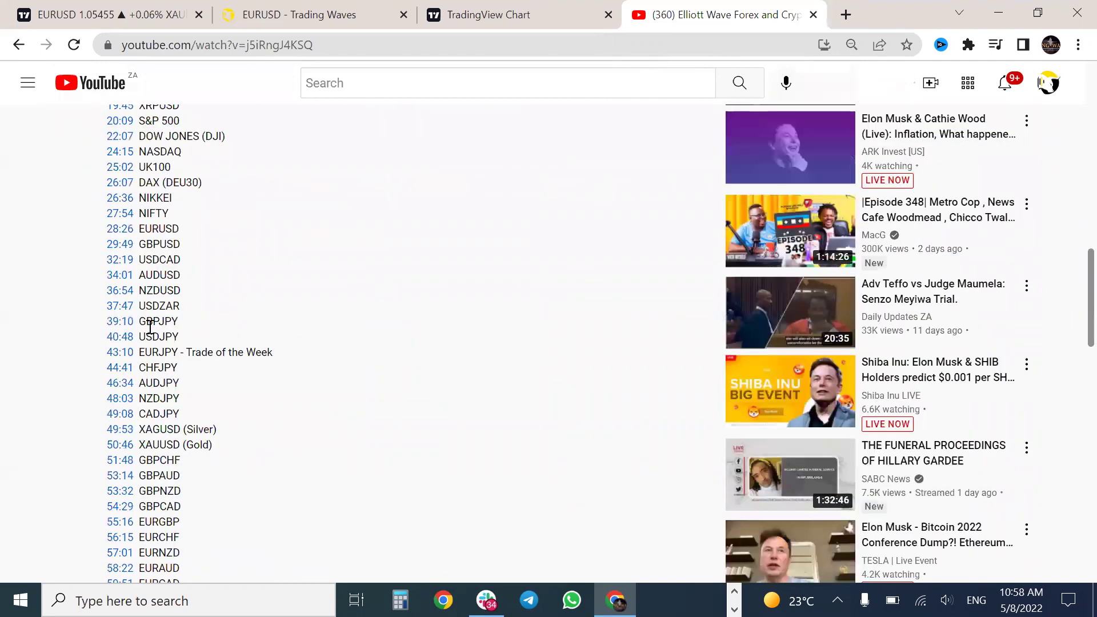
left_click(121, 249)
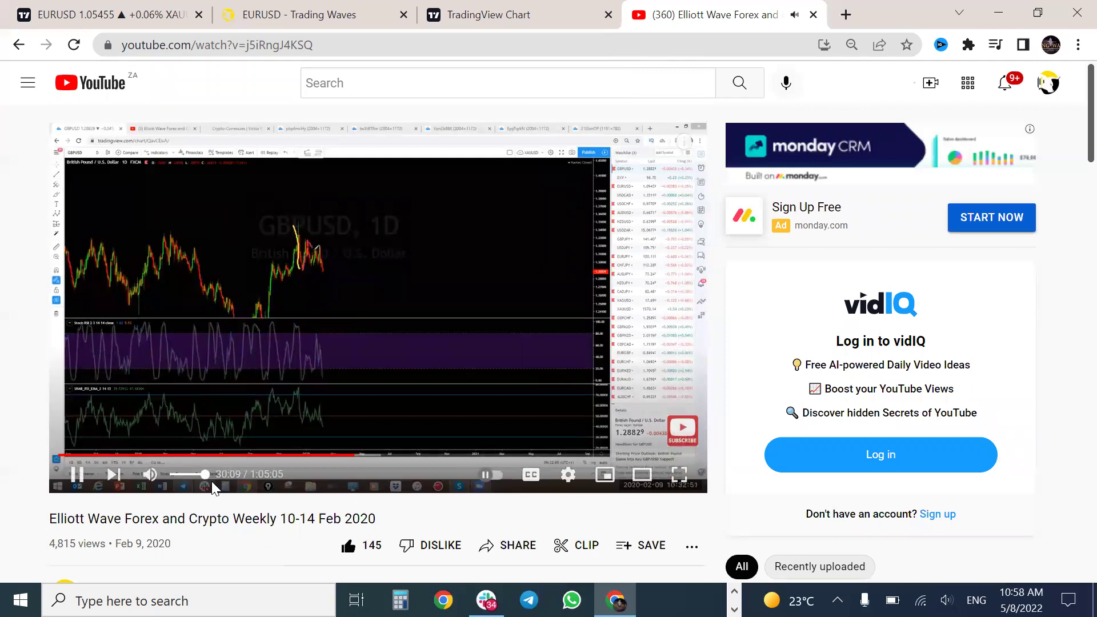
- Lower the video's volume, then skip ahead and pause on the GBPUSD weekly forecast chart at about 31:15
left_click_drag(204, 477, 179, 477)
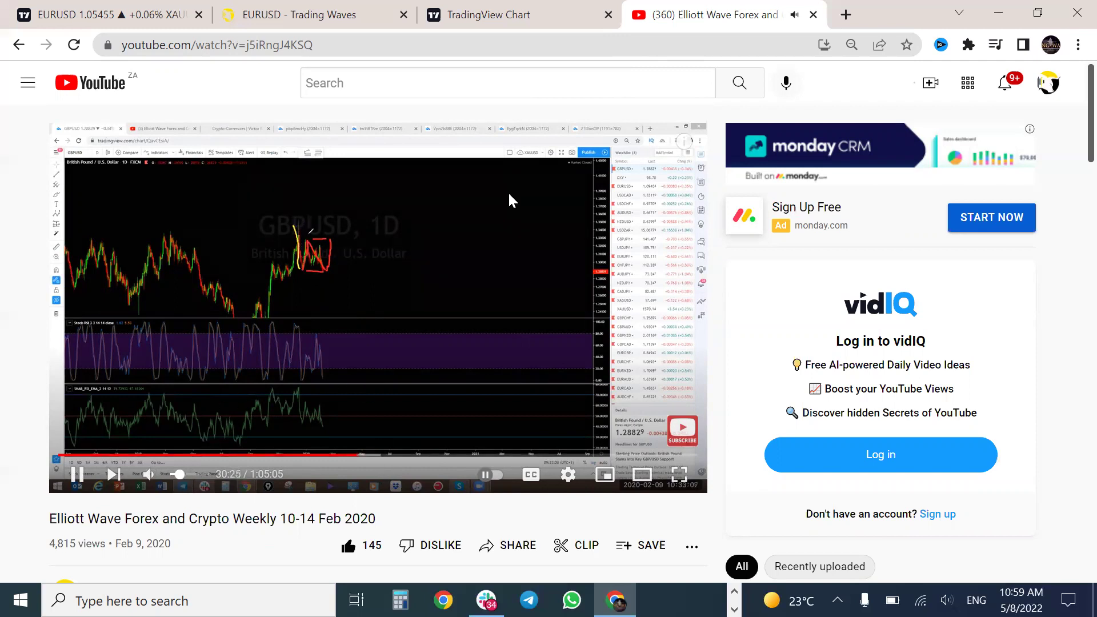
left_click(363, 456)
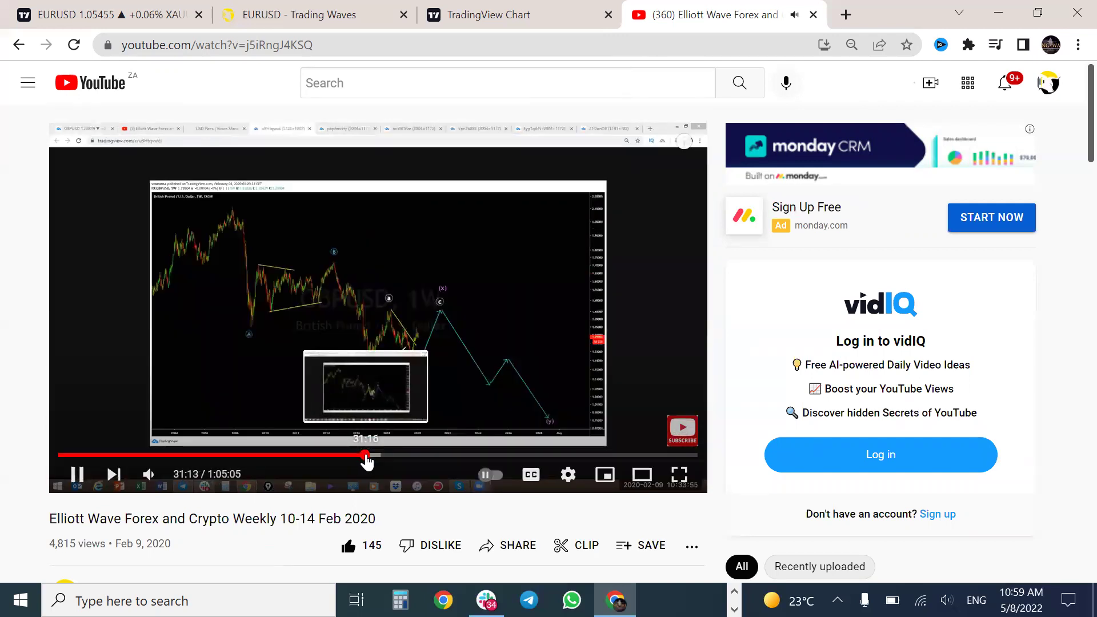
left_click(243, 373)
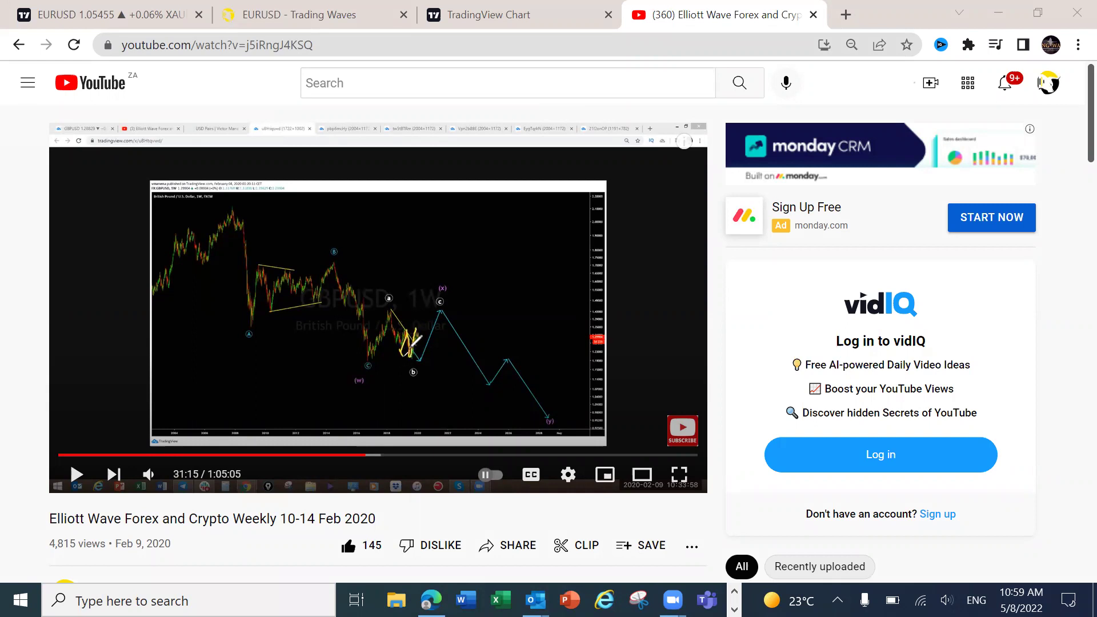
- Trace the projected rise to wave c and the following decline in yellow over the paused forecast, then play on to 31:34 and pause
mouse_move(422, 329)
left_mouse_down()
mouse_move(421, 367)
mouse_move(442, 310)
mouse_move(432, 308)
mouse_move(447, 313)
left_mouse_up()
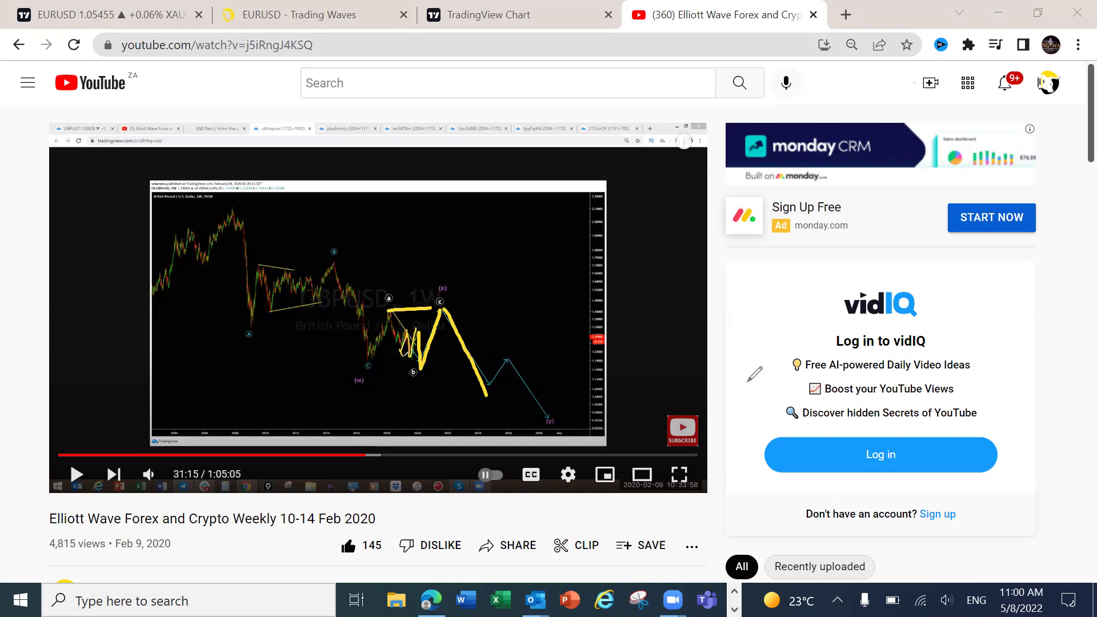
left_click(76, 475)
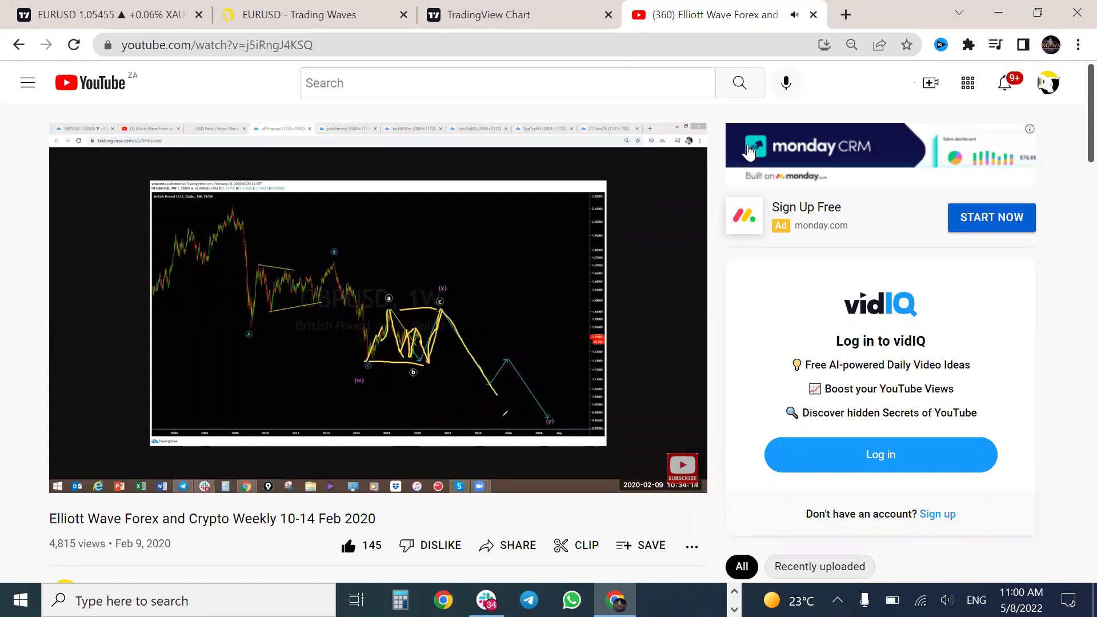
left_click(465, 353)
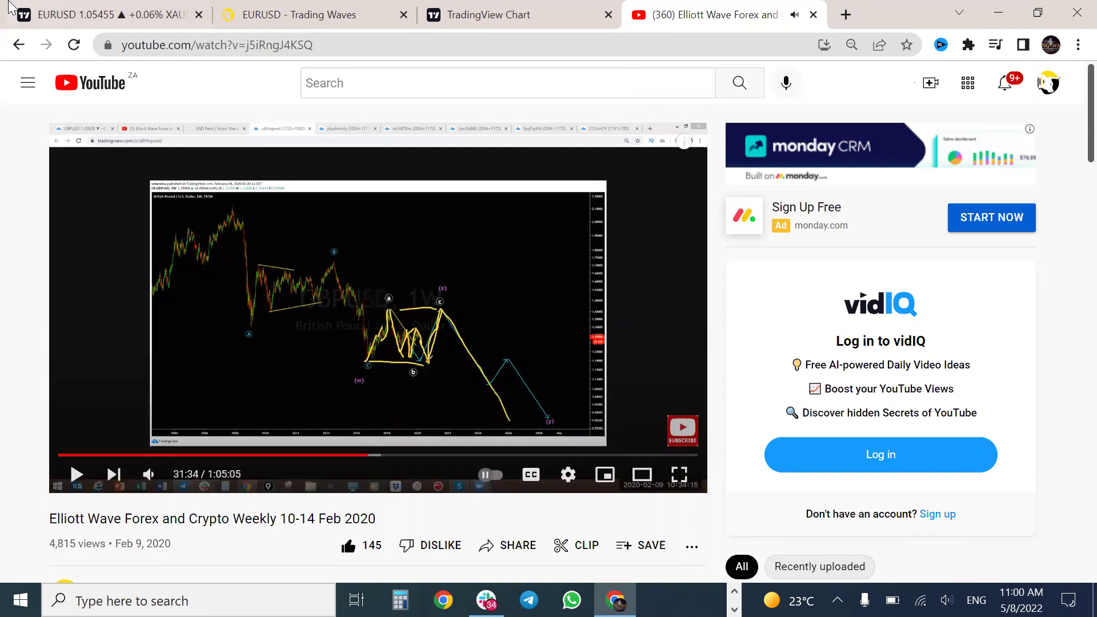
- Switch to the TradingView chart, load GBPUSD from the watchlist and narrow the watchlist to widen the chart
left_click(65, 15)
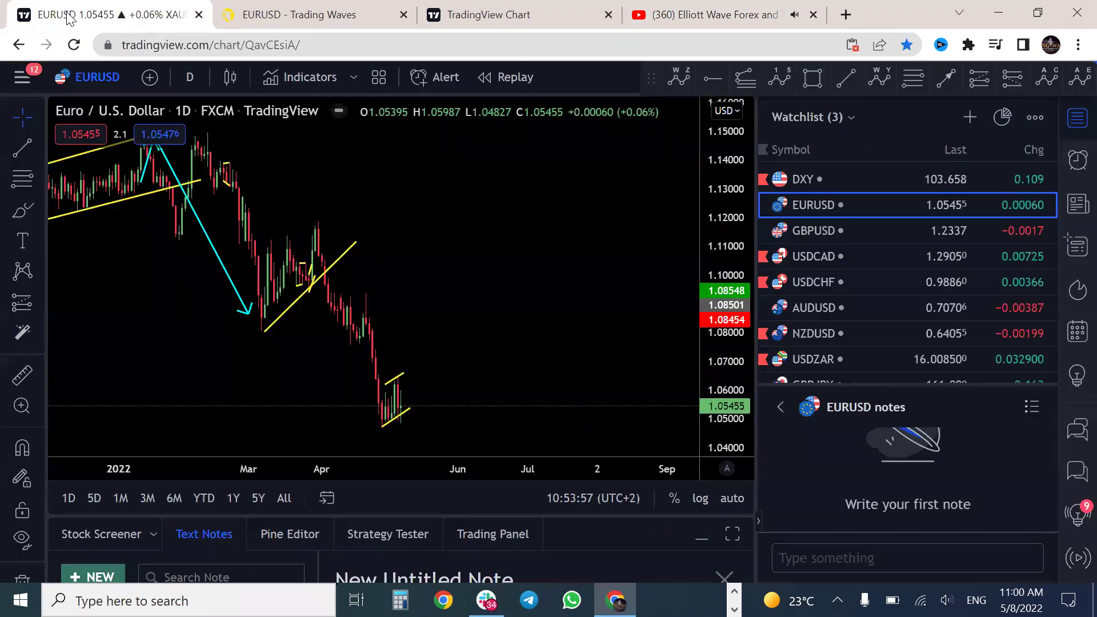
left_click(832, 222)
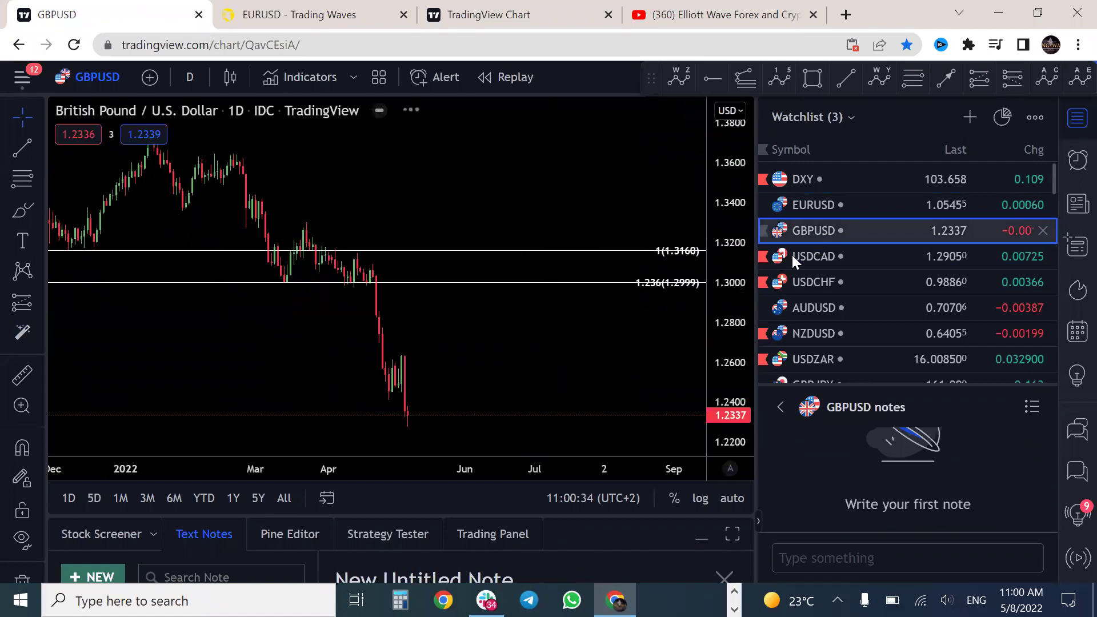
left_click_drag(756, 282, 895, 280)
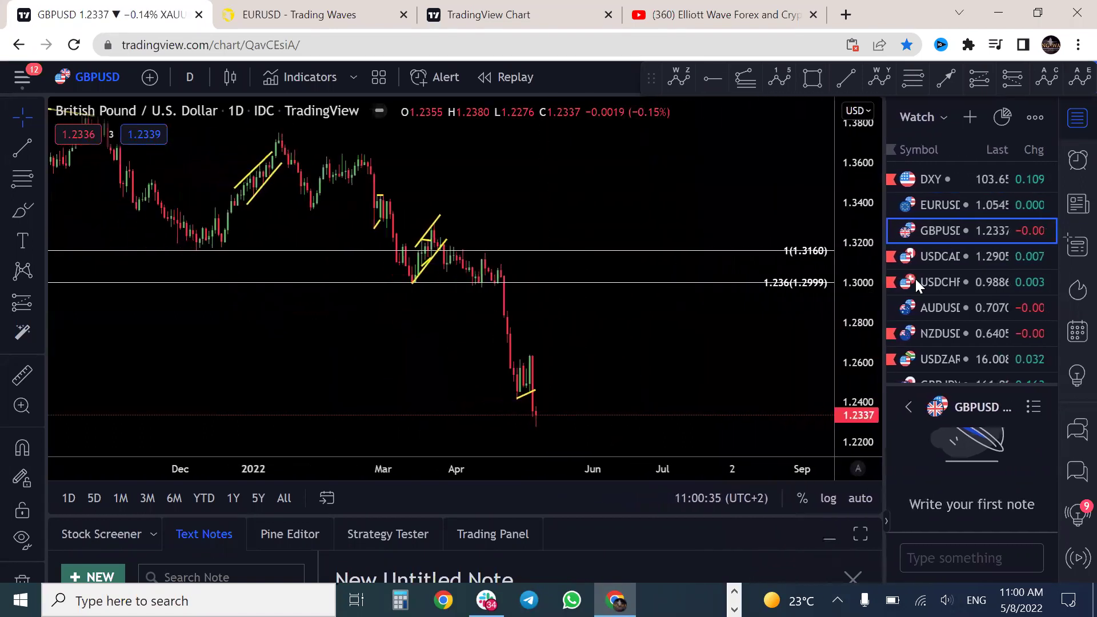
- Set the GBPUSD chart to the 1-week interval and compress its scales so price history from 2011 onward fits
left_click(189, 73)
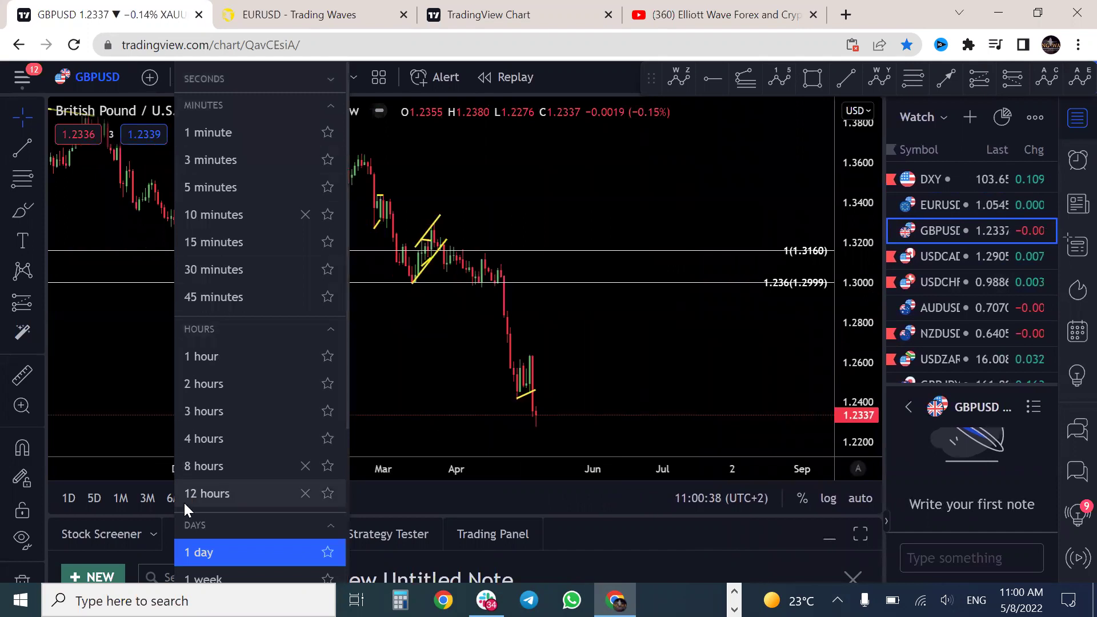
left_click(209, 574)
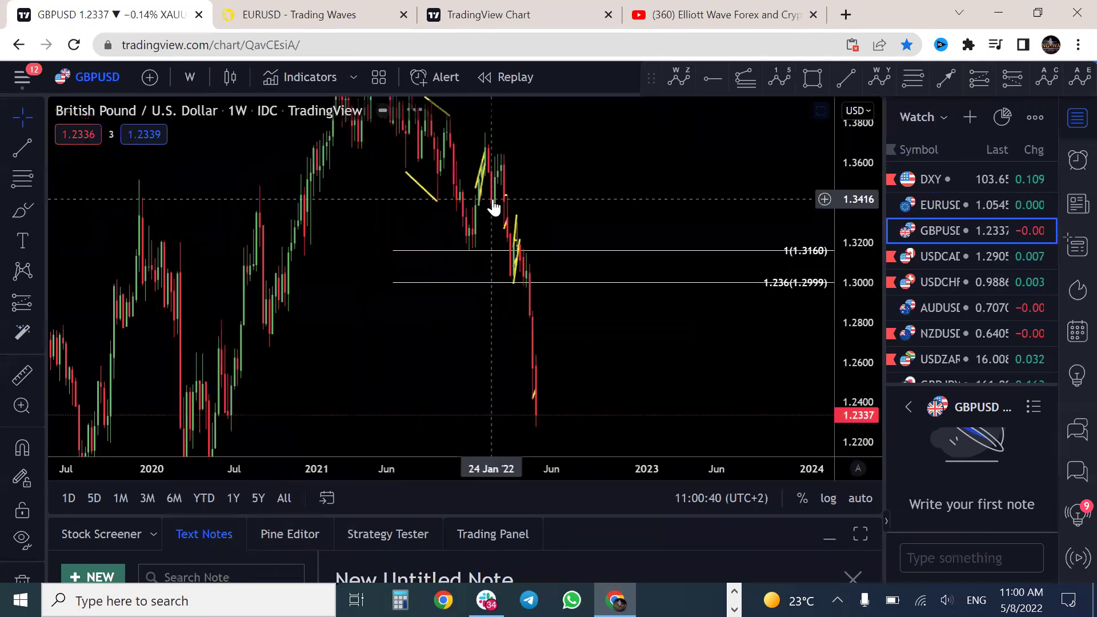
scroll(715, 252, "down", 5)
scroll(719, 240, "down", 3)
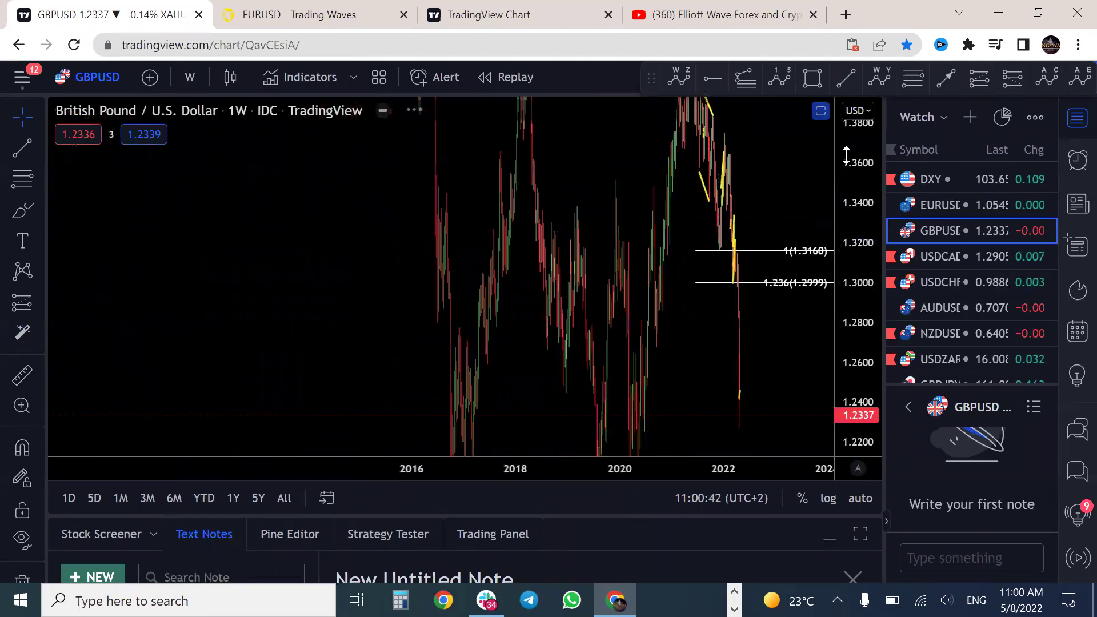
left_click_drag(854, 274, 838, 408)
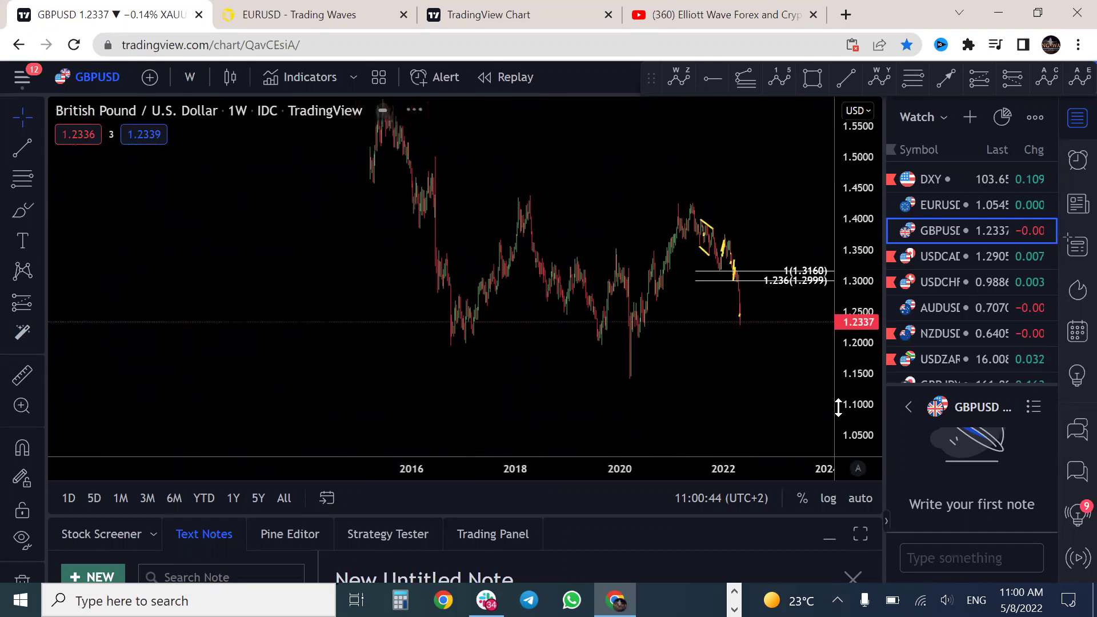
scroll(743, 434, "down", 3)
left_click_drag(712, 180, 666, 199)
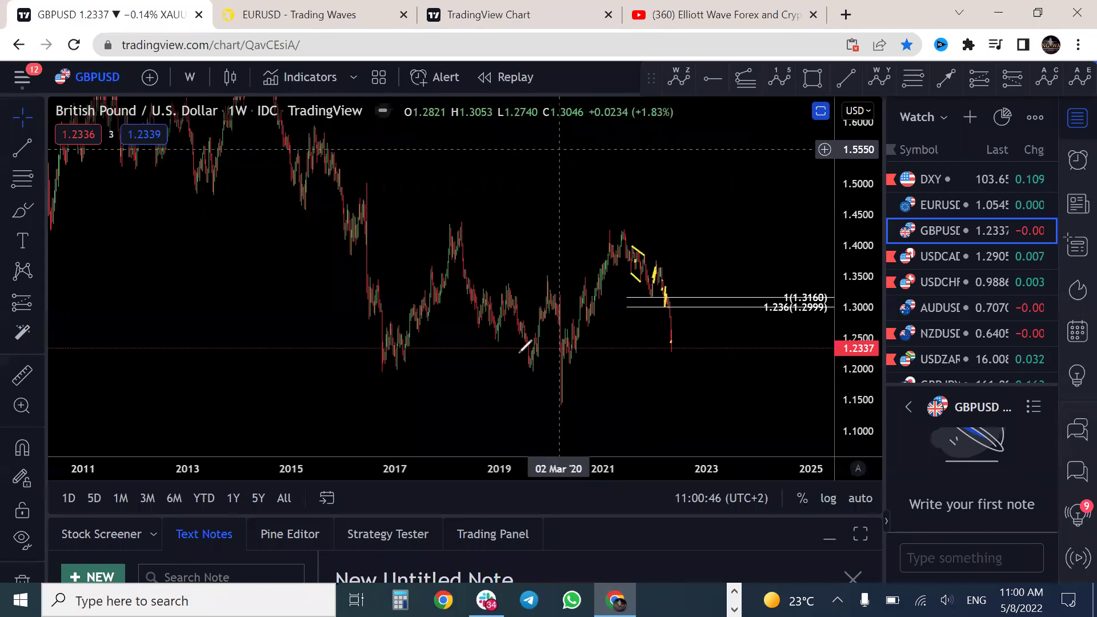
- Draw yellow freehand lines along the 2019 lows and highs, then trace the drop to the 2020 low, the rally to 2021 and the 2022 decline
left_click_drag(495, 335, 530, 378)
left_click_drag(506, 290, 548, 279)
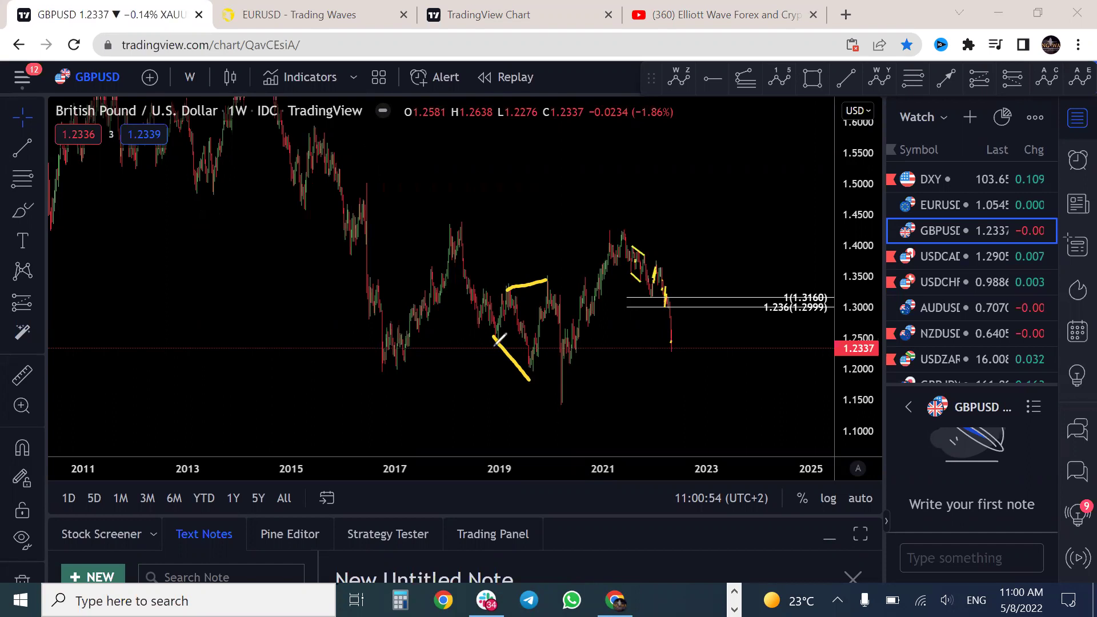
mouse_move(548, 280)
left_mouse_down()
mouse_move(565, 403)
mouse_move(623, 230)
mouse_move(665, 274)
mouse_move(682, 352)
left_mouse_up()
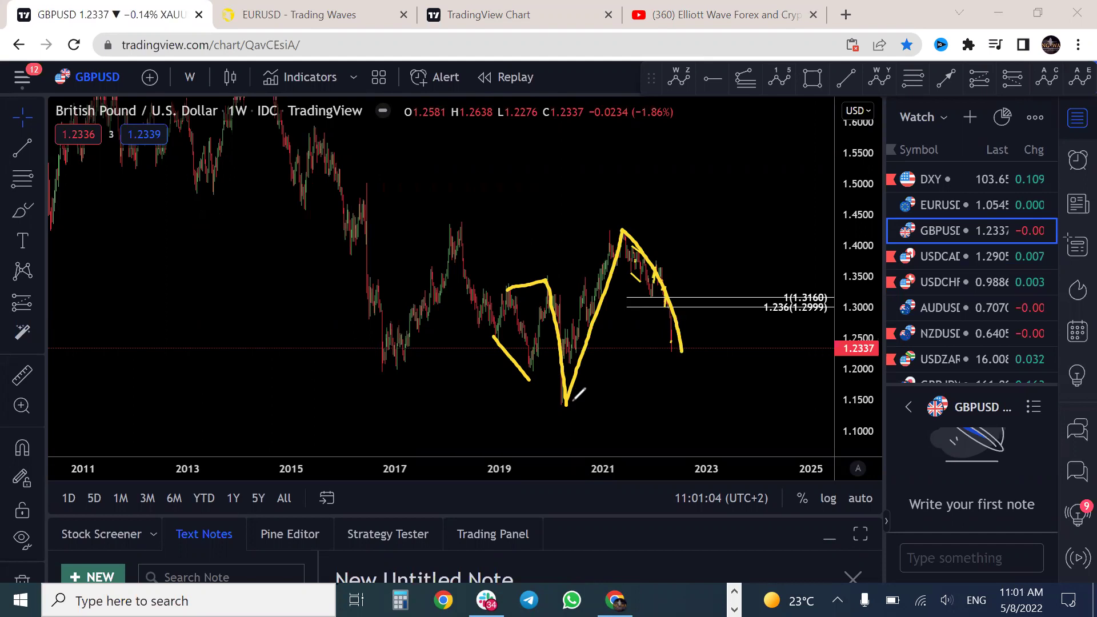
- Measure the GBPUSD rally from the 2020 low at about 1.1460 up to the level of the 2021 high
left_click(22, 375)
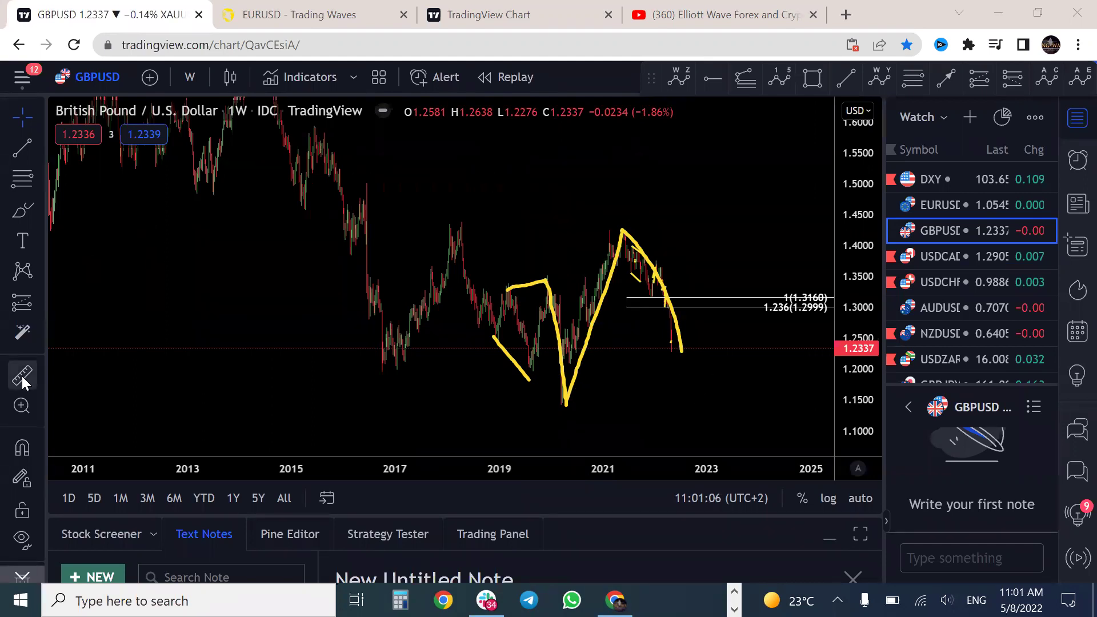
left_click(539, 402)
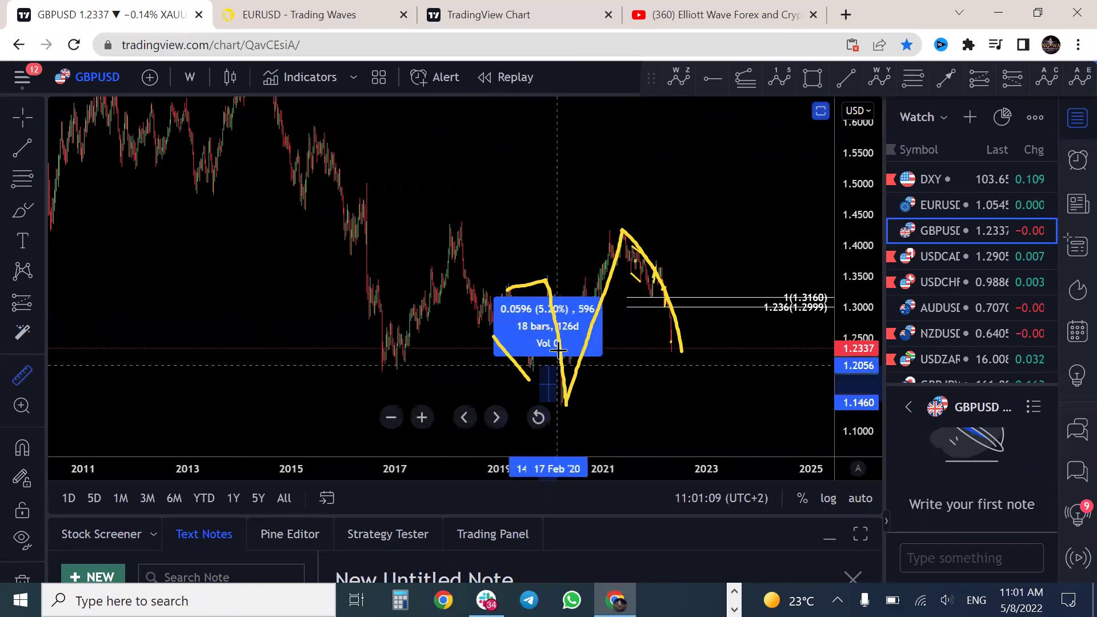
left_click(564, 234)
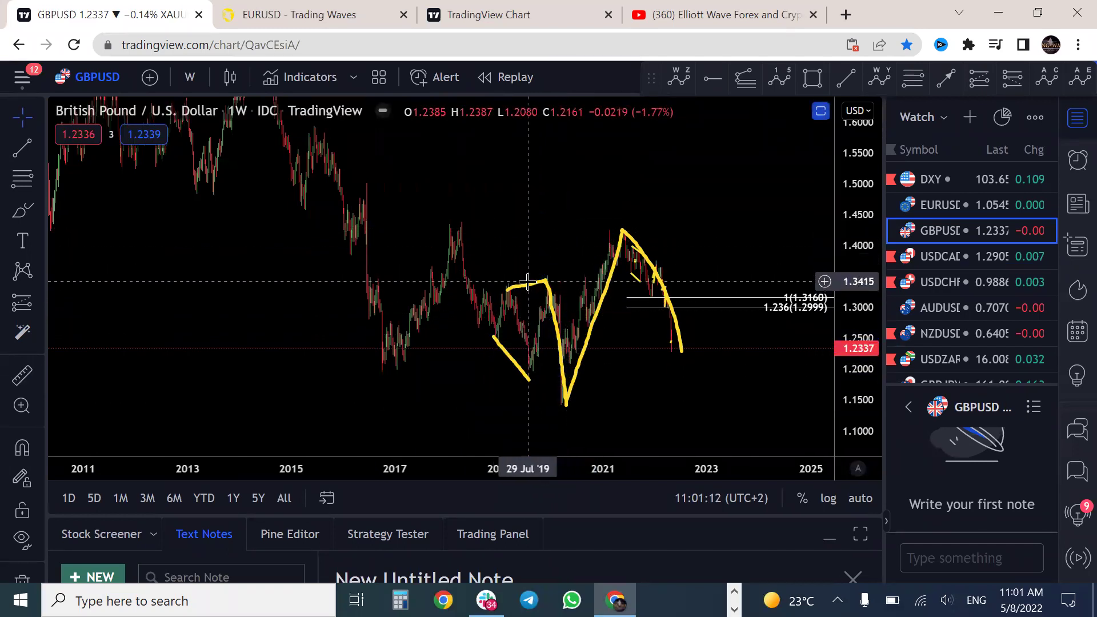
- Measure the 2019 price drop from the high at 1.3498 down to 1.2001, then clear the measurement
left_click(21, 378)
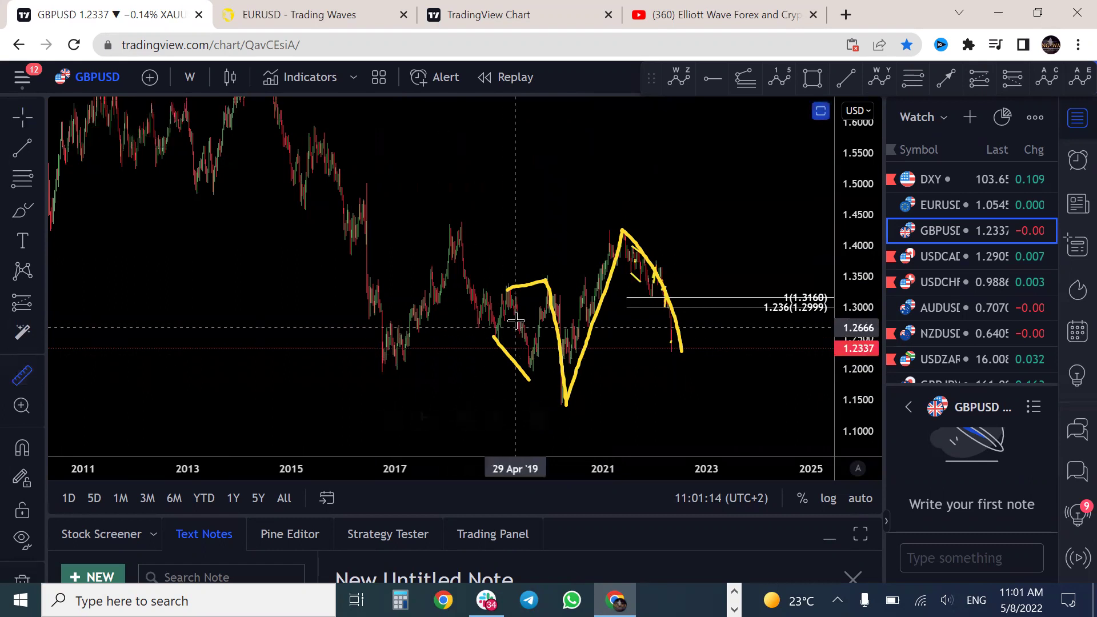
left_click(520, 276)
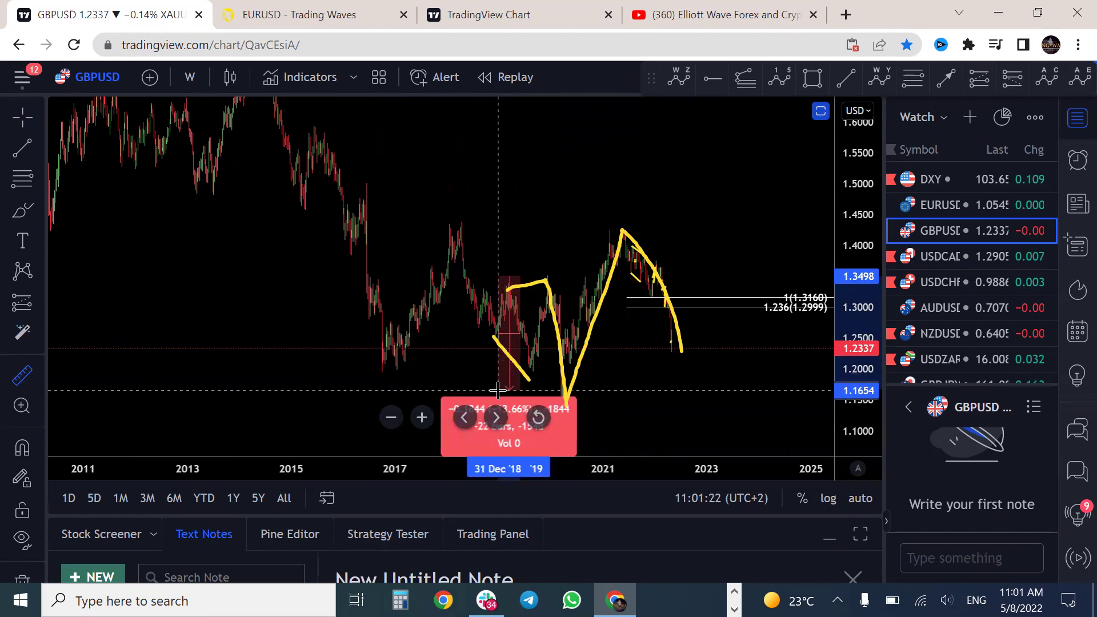
left_click(492, 369)
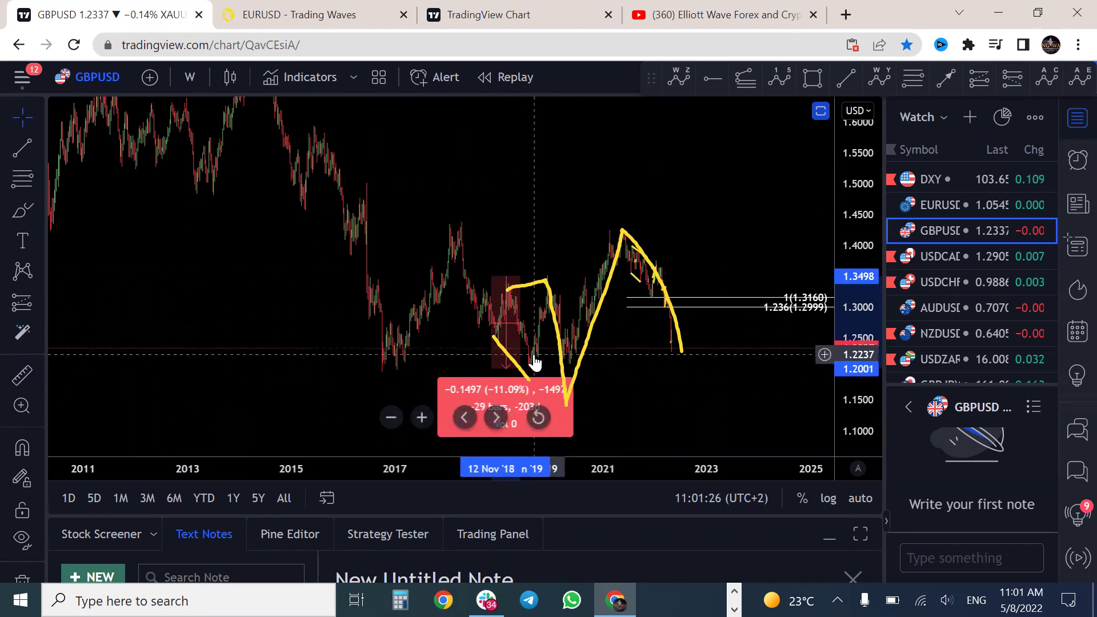
left_click(462, 355)
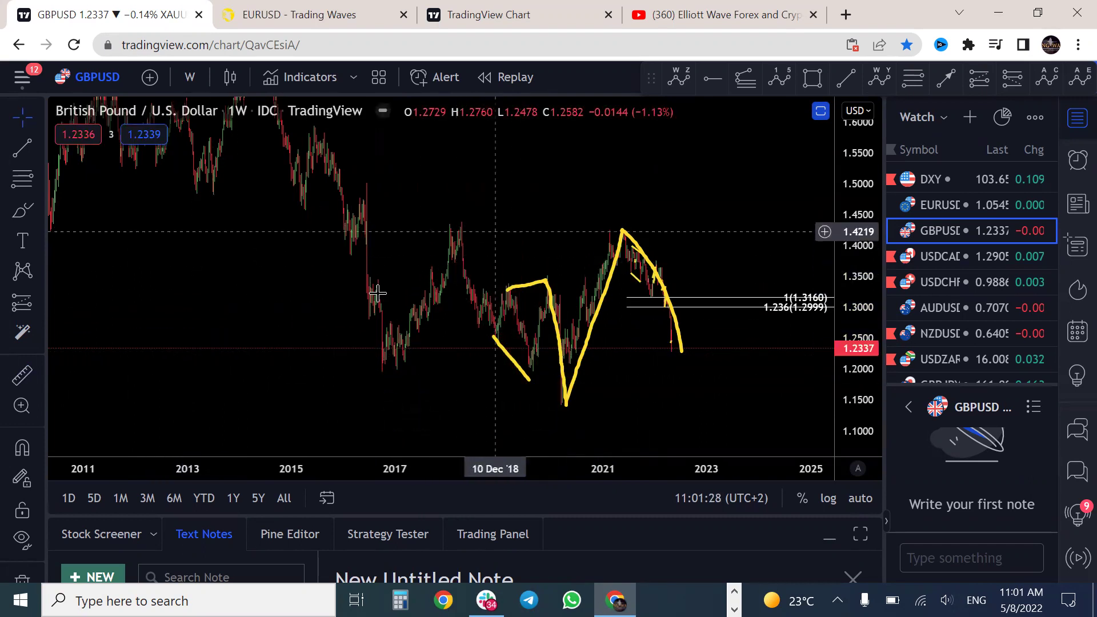
- Measure the price rise from 1.1738 up to 1.4247 between the 2019 low and the 2021 high's level, then clear it
left_click(22, 375)
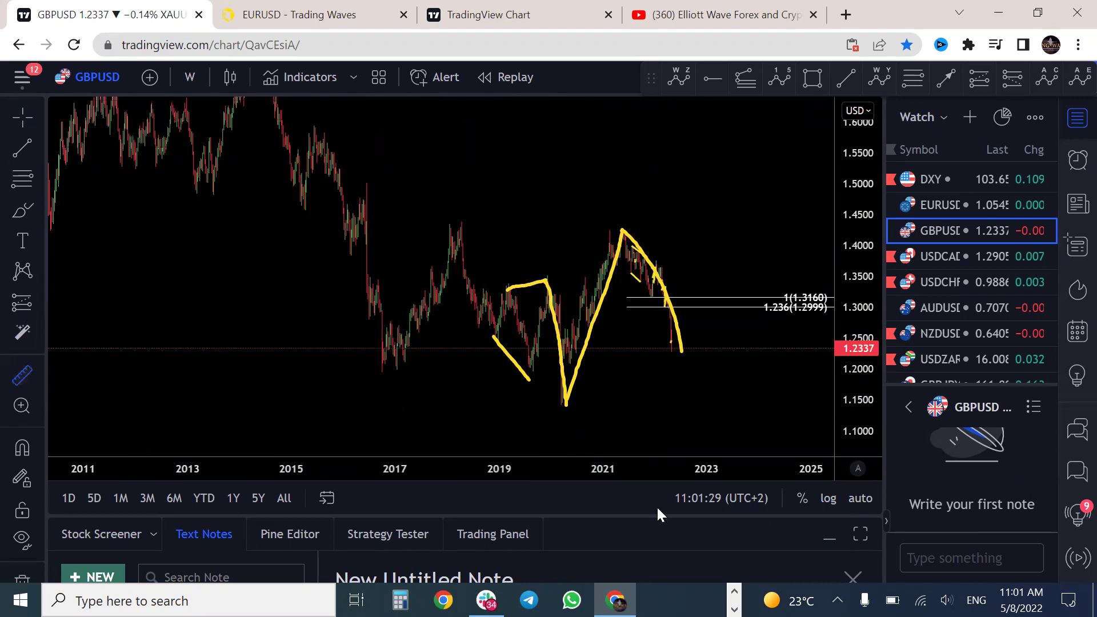
left_click(536, 385)
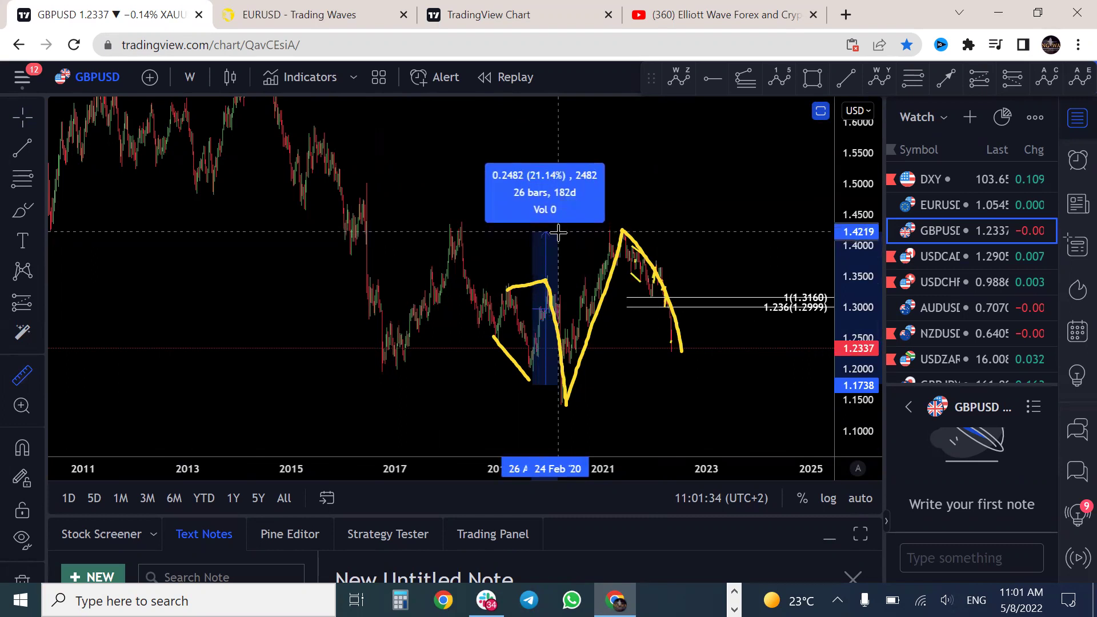
left_click(559, 229)
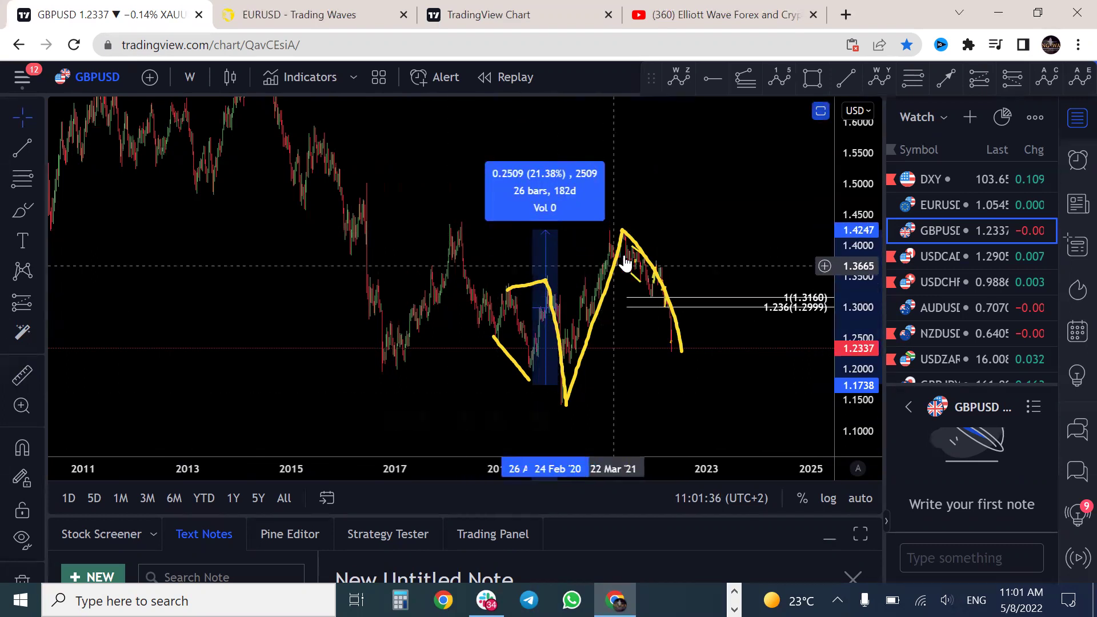
left_click(568, 234)
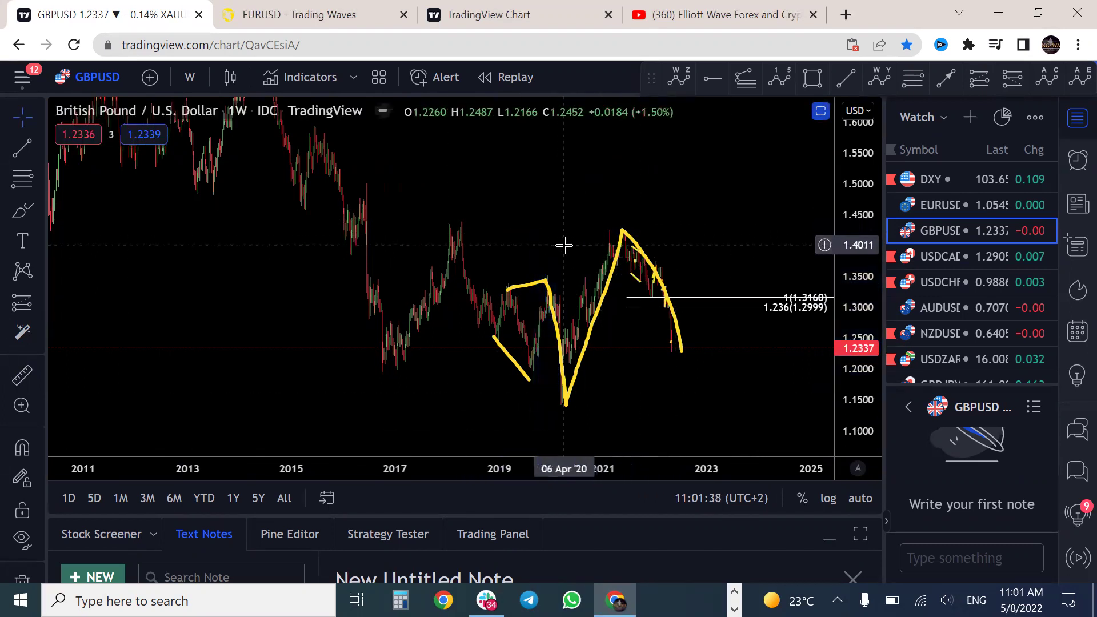
- Measure the GBPUSD decline from the 2021 high's level at 1.4275 down to 1.2250, then clear the freehand swing lines
left_click(22, 375)
left_click(666, 235)
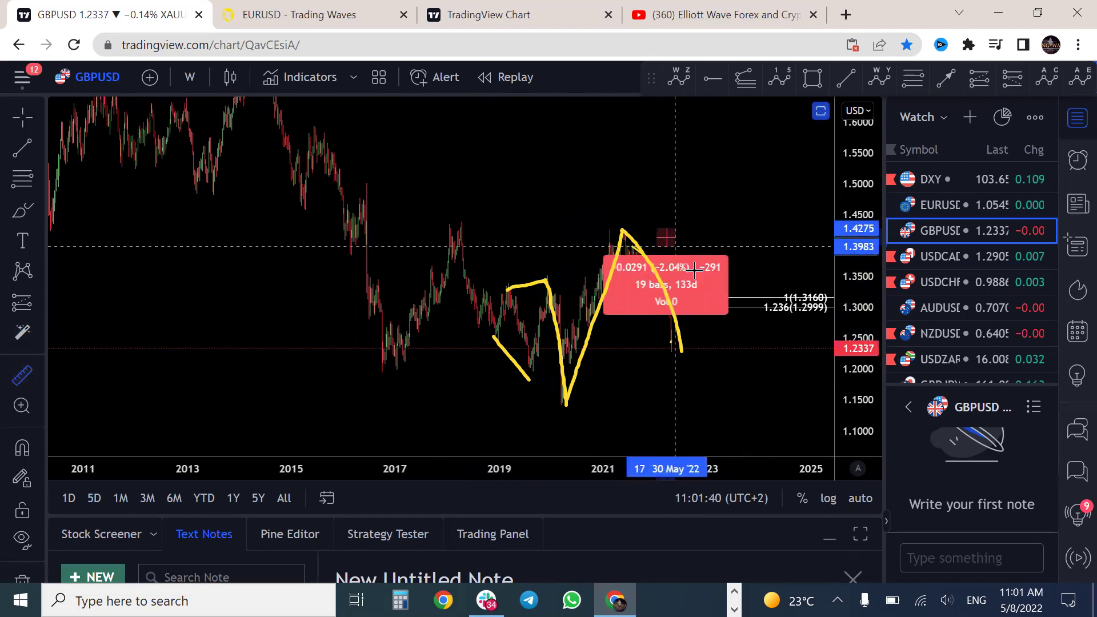
left_click(737, 355)
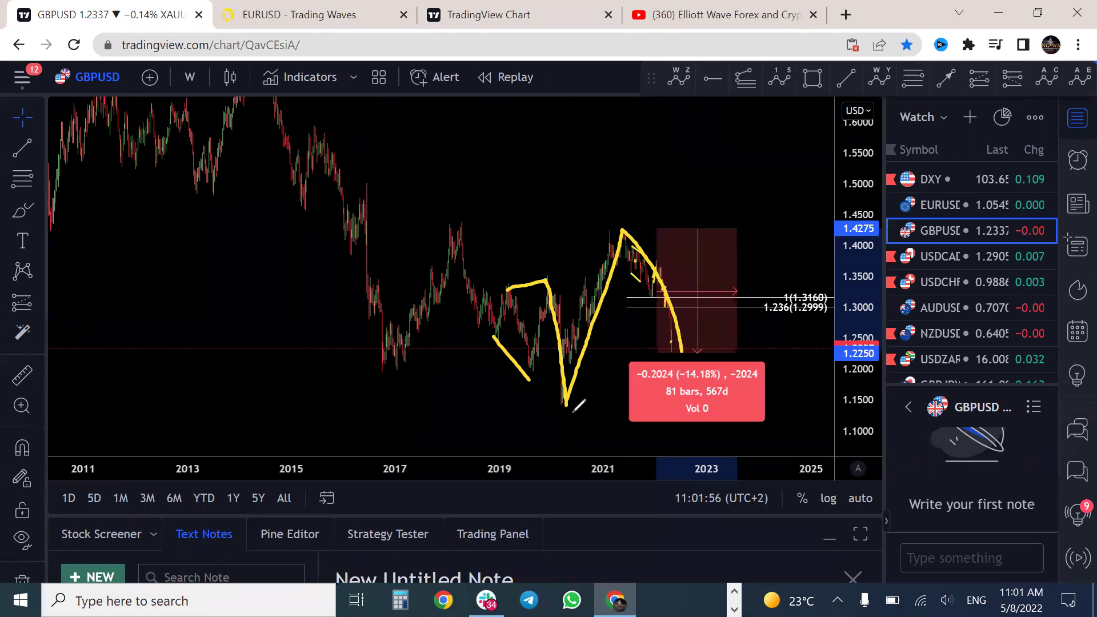
left_click_drag(631, 274, 644, 281)
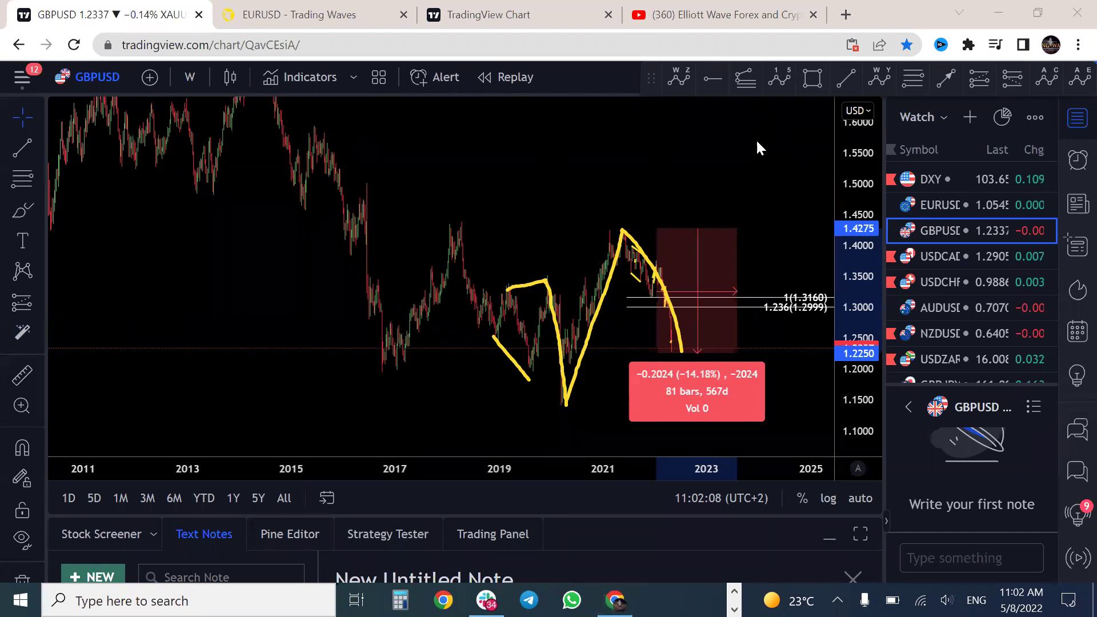
key("Escape")
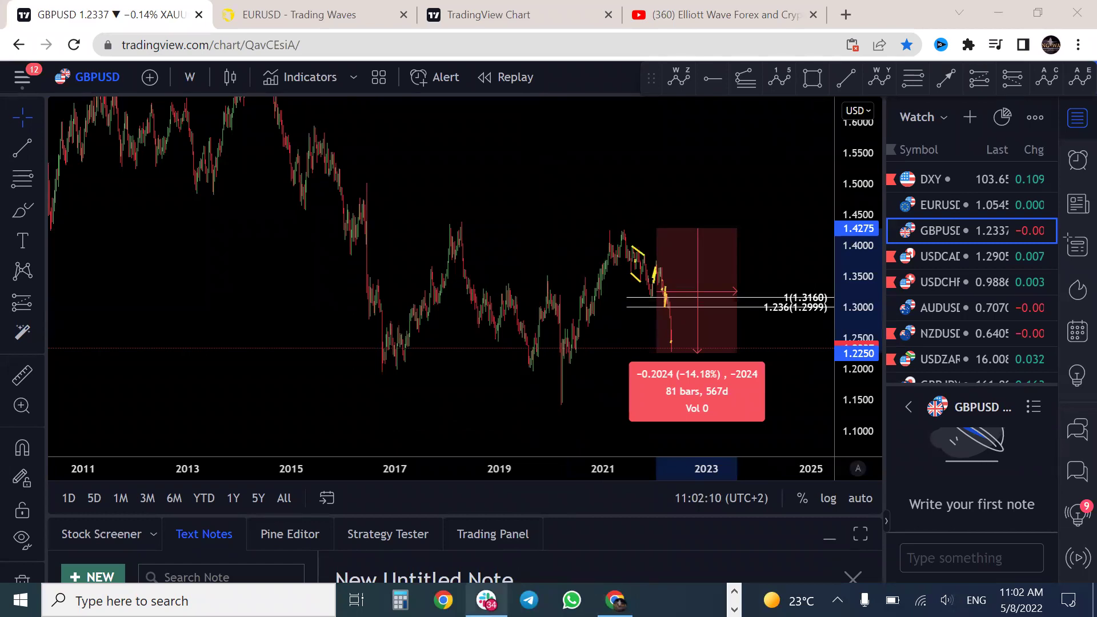
- Switch to Slack and open the EURUSD 1H Before chart link in the beforeandafter channel
left_click(486, 600)
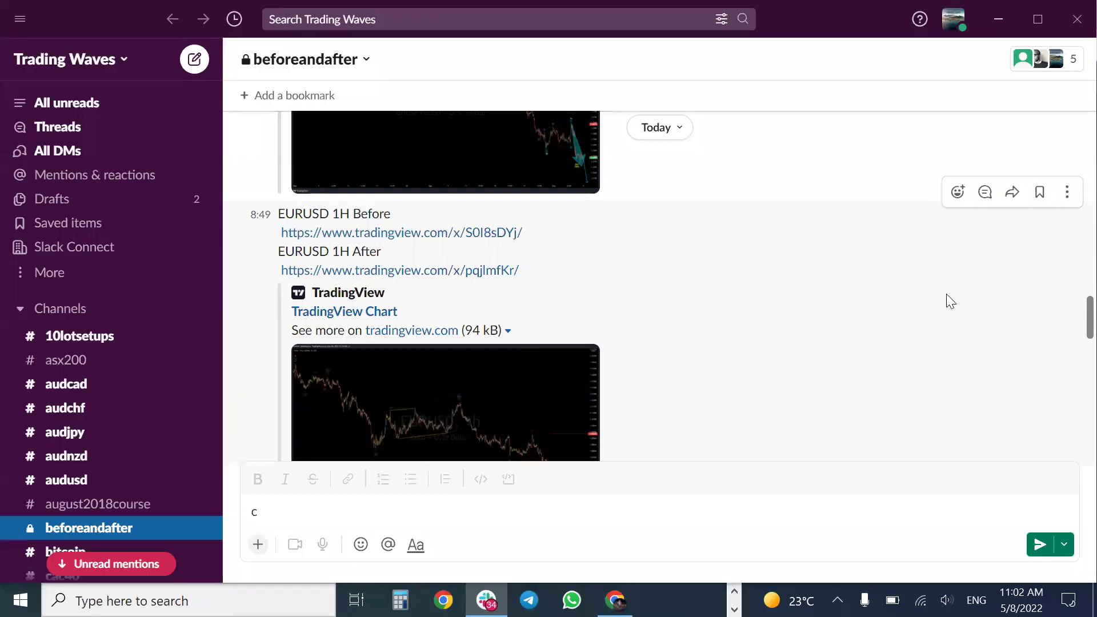
scroll(1074, 313, "up", 2)
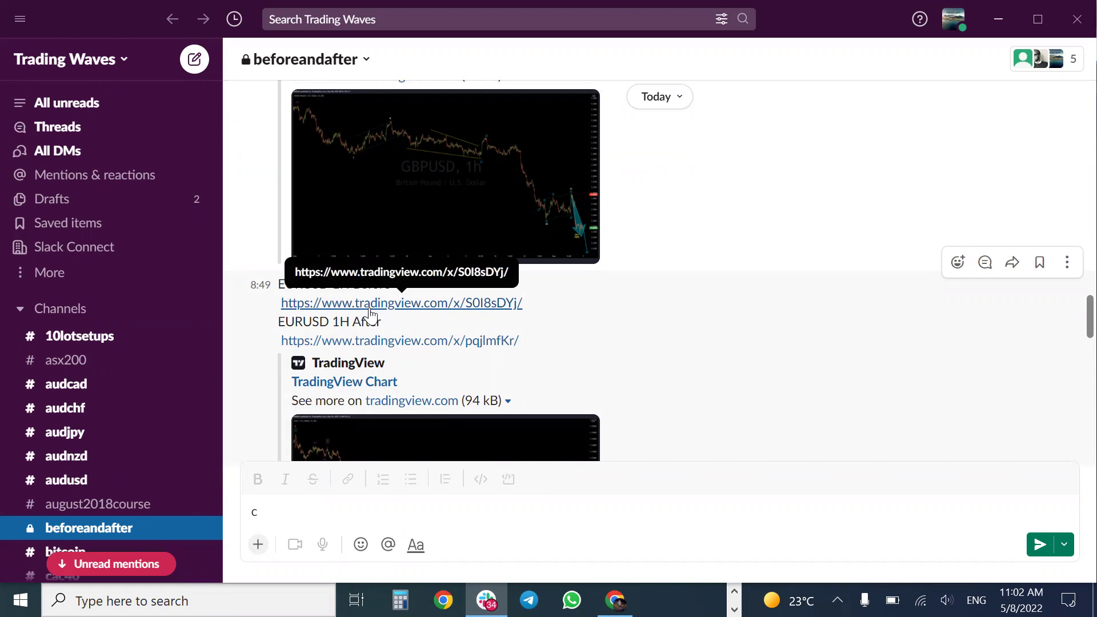
left_click(404, 303)
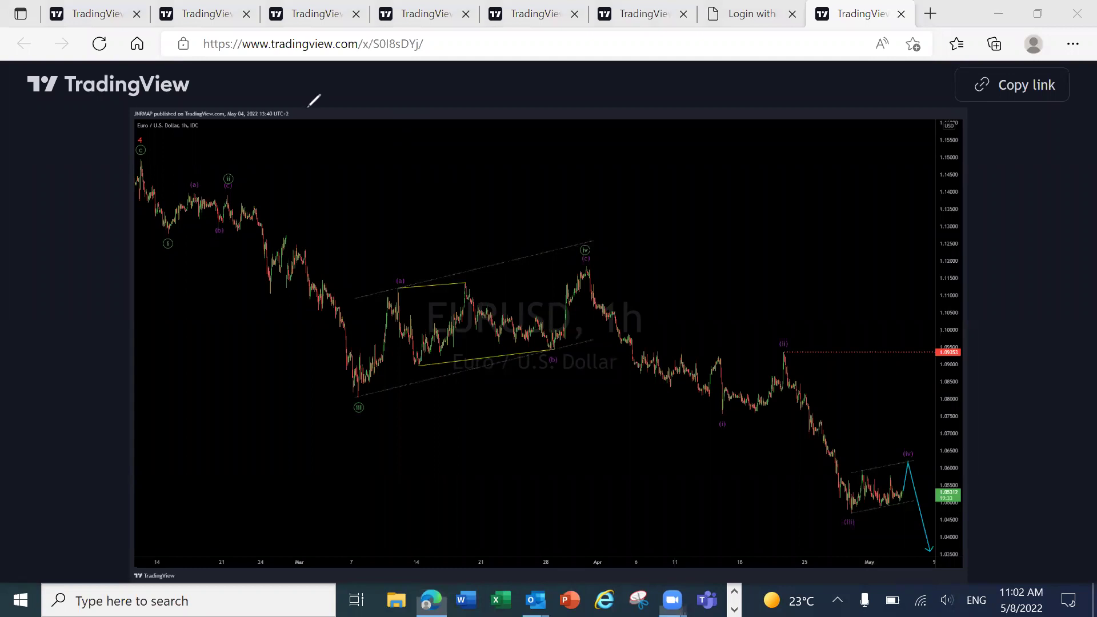
- Circle the May 04, 2022 publication date, trace the forecast rise to wave (iv) and the drop after it, and clear the marks
mouse_move(250, 104)
left_mouse_down()
mouse_move(285, 134)
mouse_move(289, 95)
mouse_move(223, 92)
left_mouse_up()
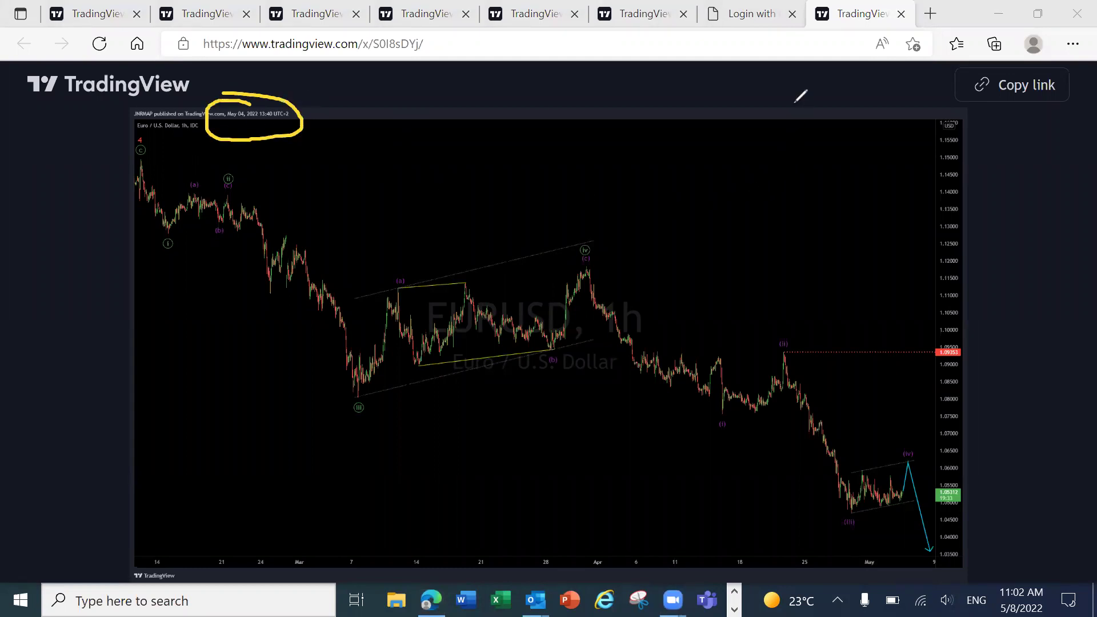
mouse_move(897, 498)
left_mouse_down()
mouse_move(909, 454)
mouse_move(935, 563)
left_mouse_up()
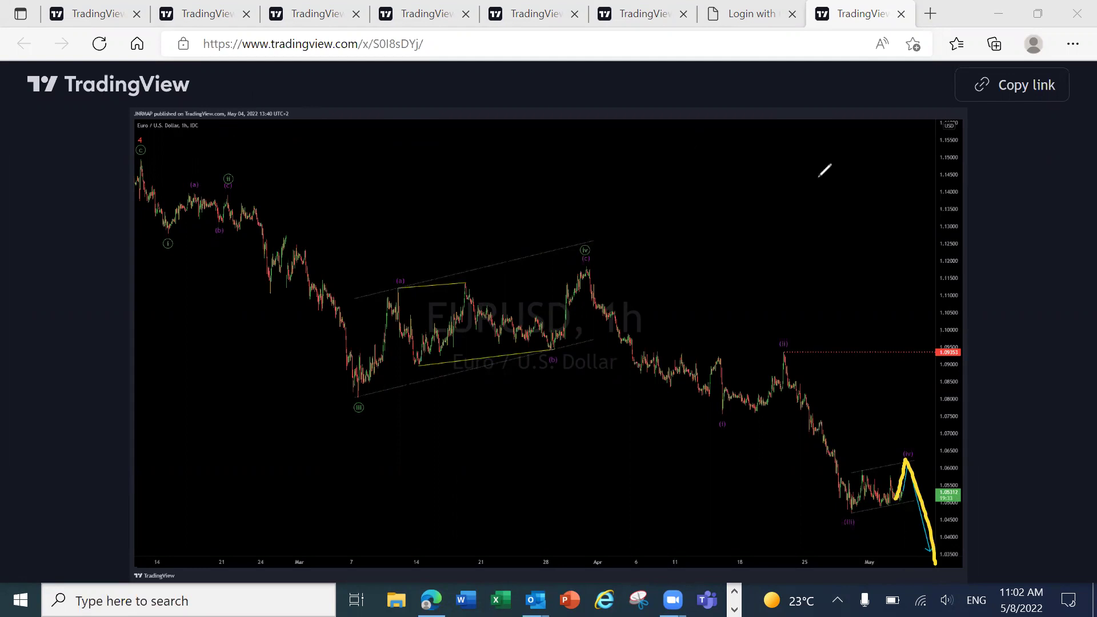
key("Escape")
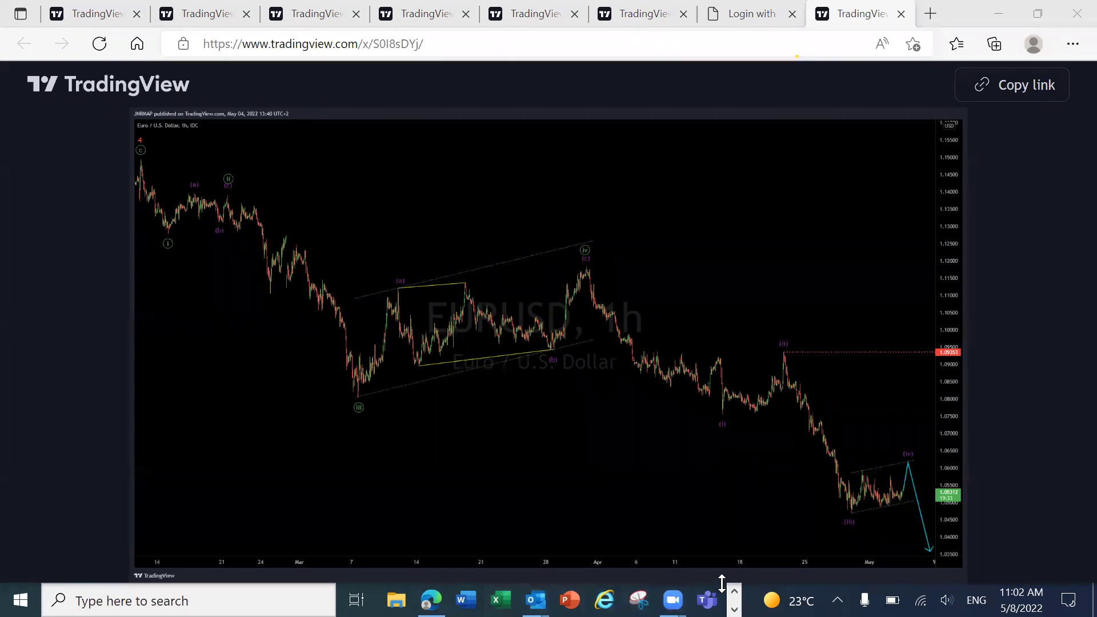
- Return to Slack and open the EURUSD 1H After chart link
left_click(734, 609)
left_click(486, 600)
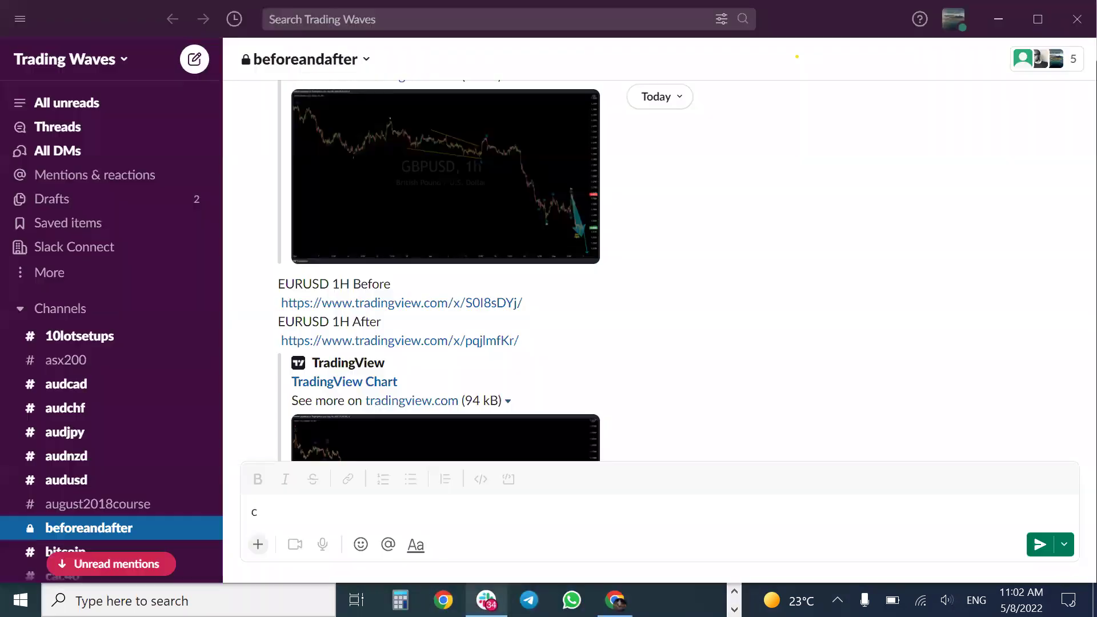
left_click(426, 340)
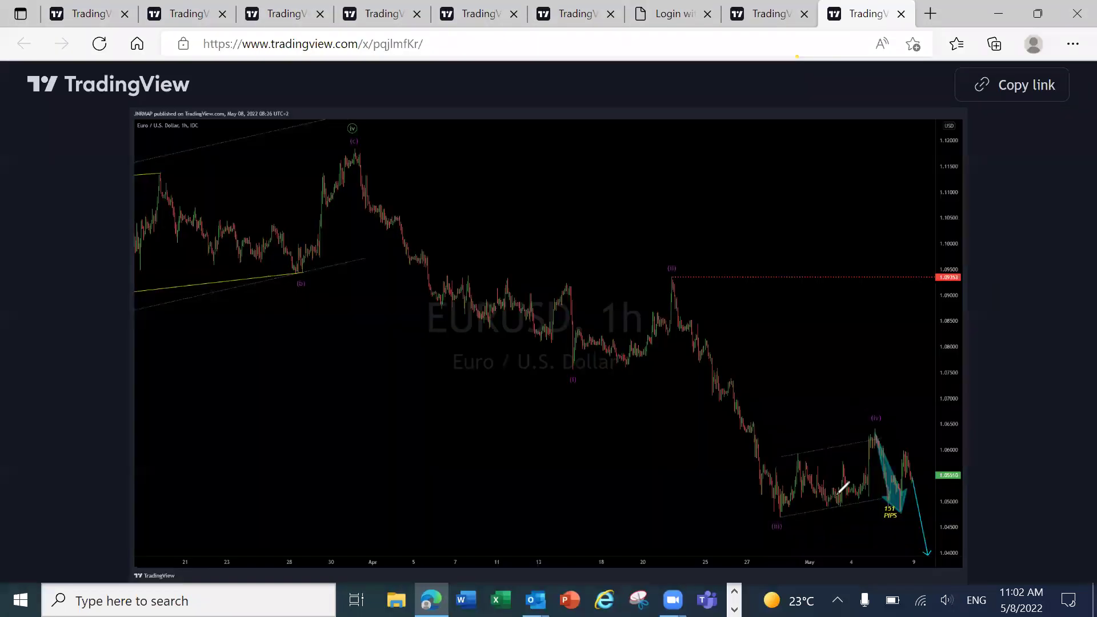
- Trace the actual rise to wave (iv) and the following decline on the EURUSD after chart, then erase the freehand lines
left_click_drag(851, 499, 878, 437)
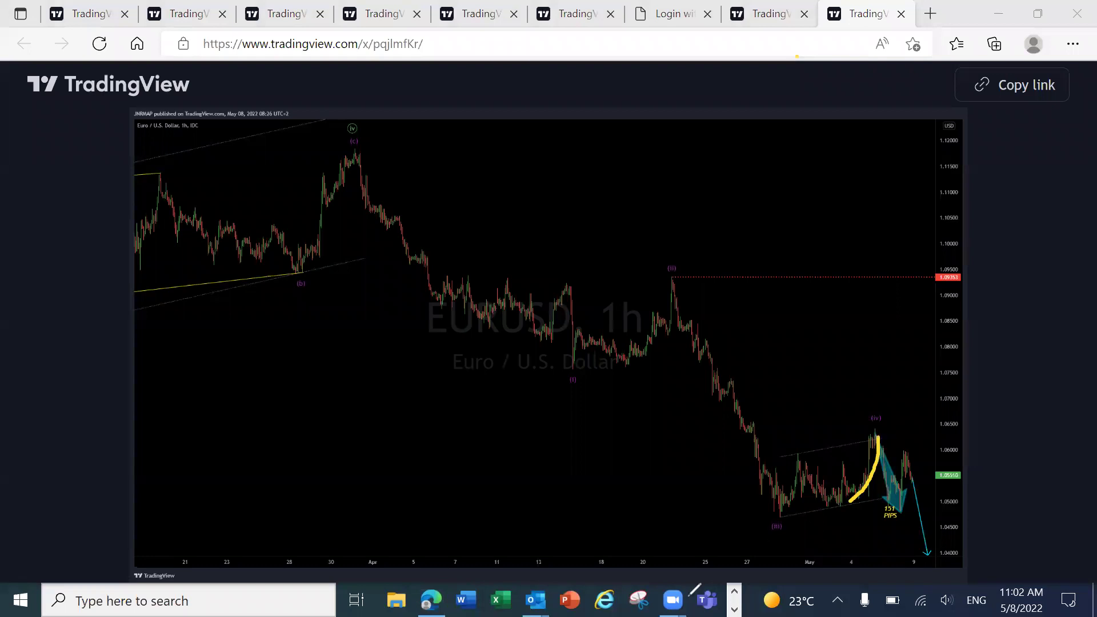
left_click_drag(874, 423, 915, 557)
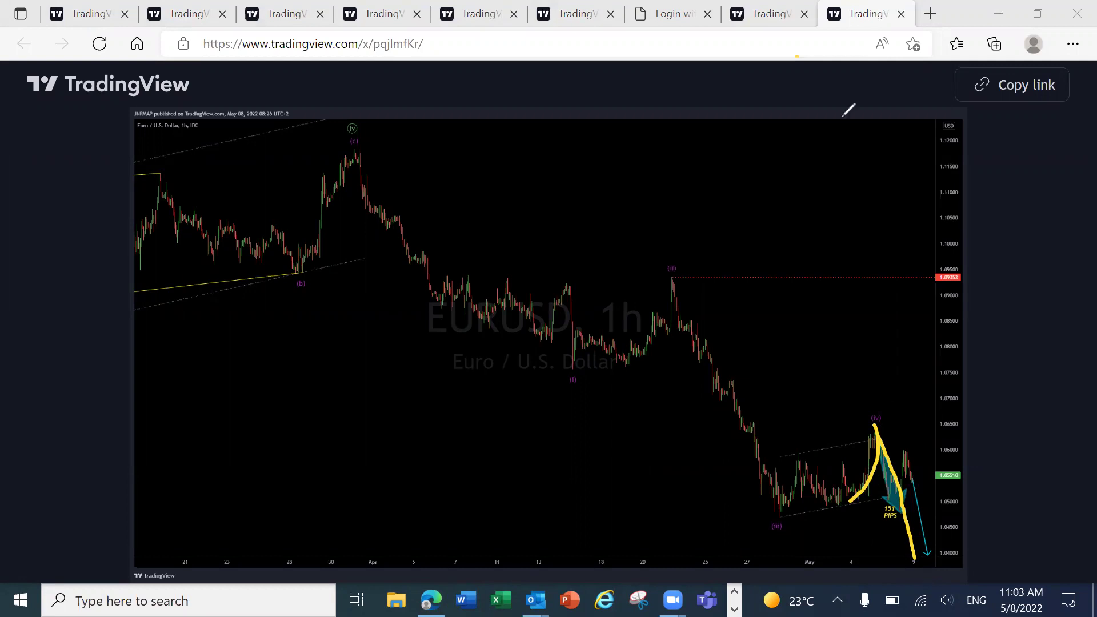
key("ctrl+z")
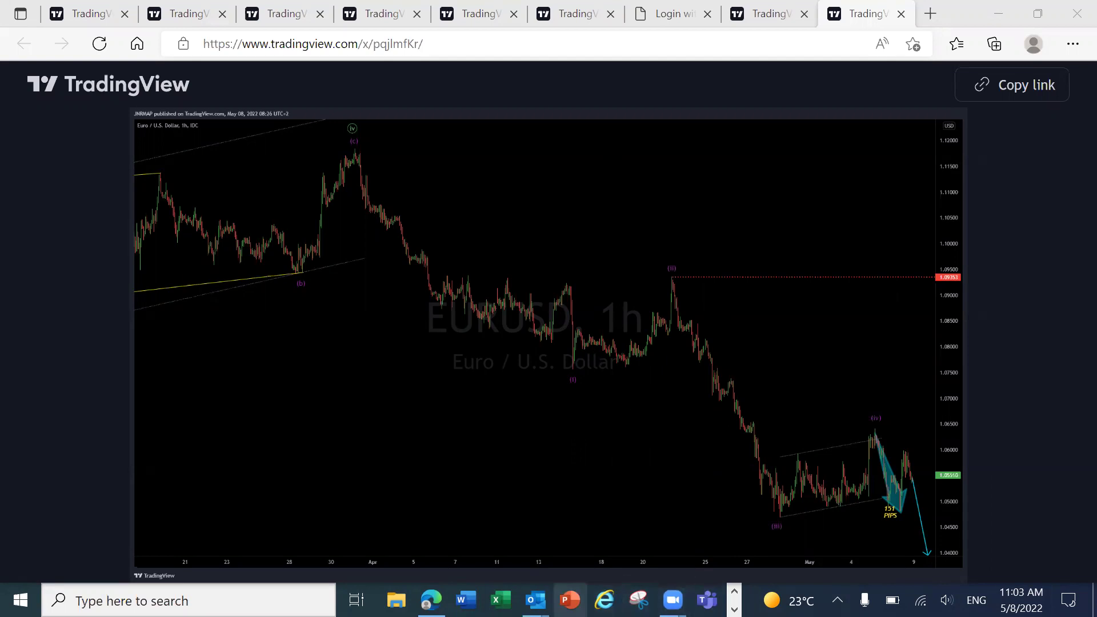
- Switch to Chrome, show the Daily forecast on the Trading Waves EURUSD page, and open its chart at full size
mouse_move(673, 600)
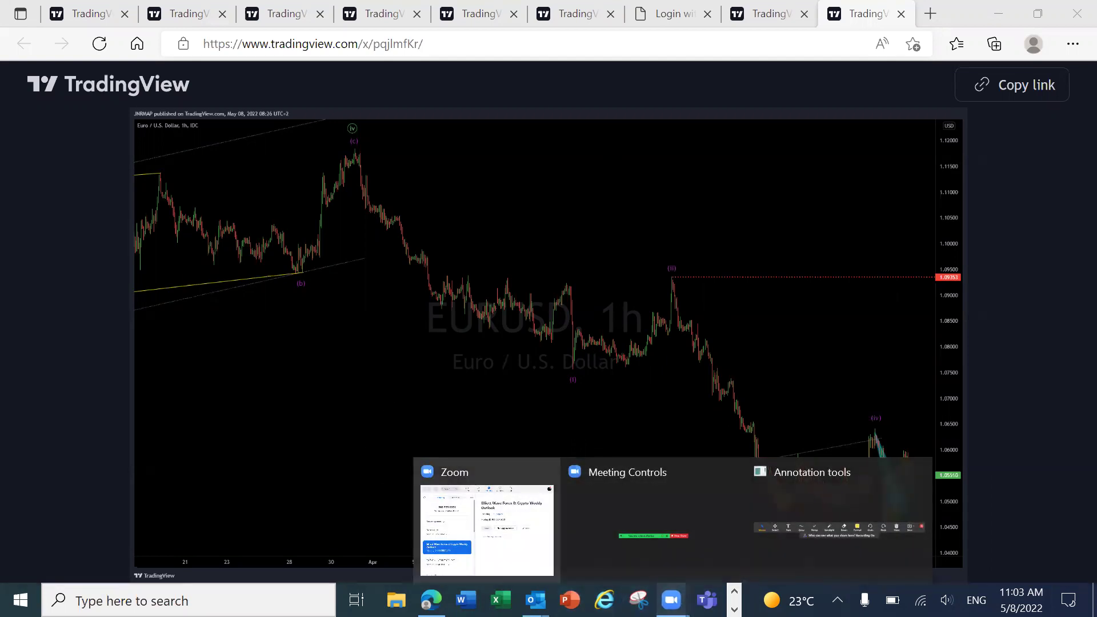
left_click(734, 609)
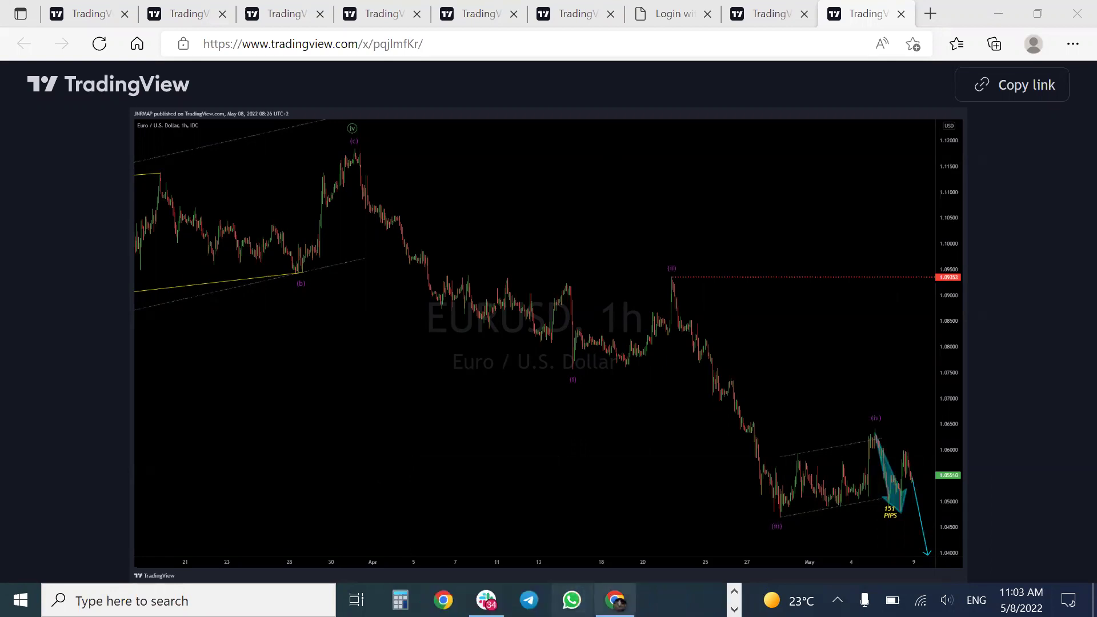
left_click(615, 599)
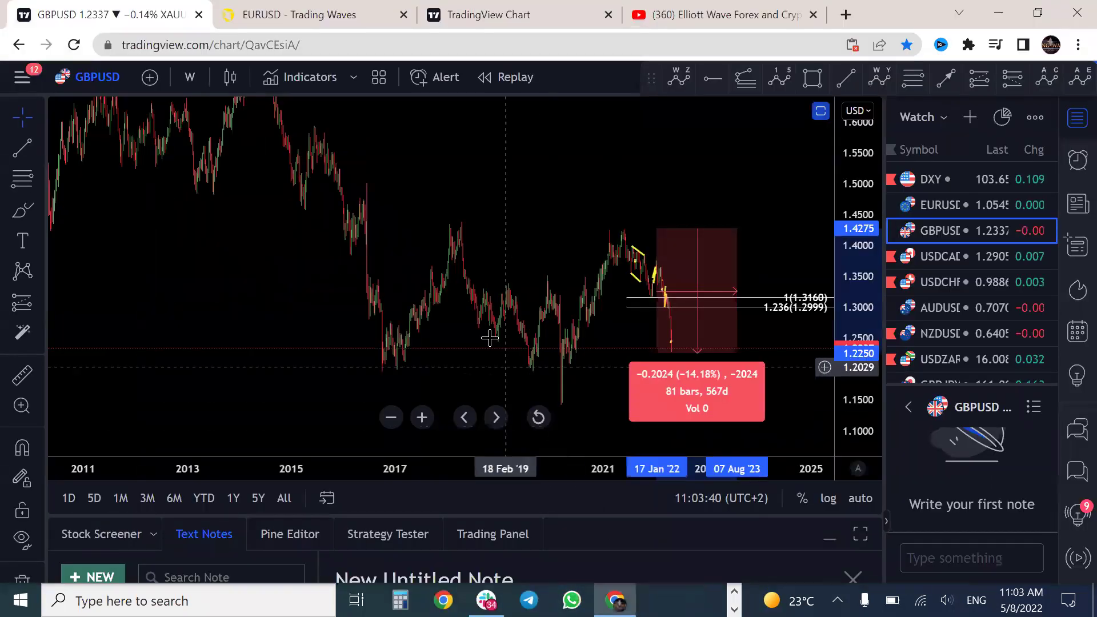
key("ctrl+Tab")
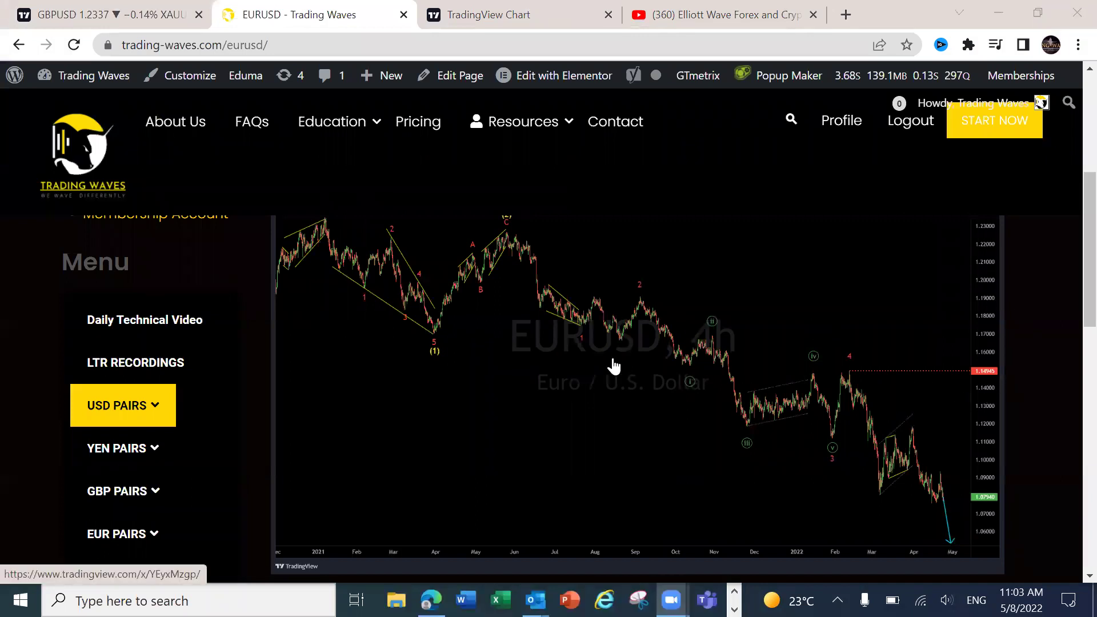
scroll(825, 313, "up", 5)
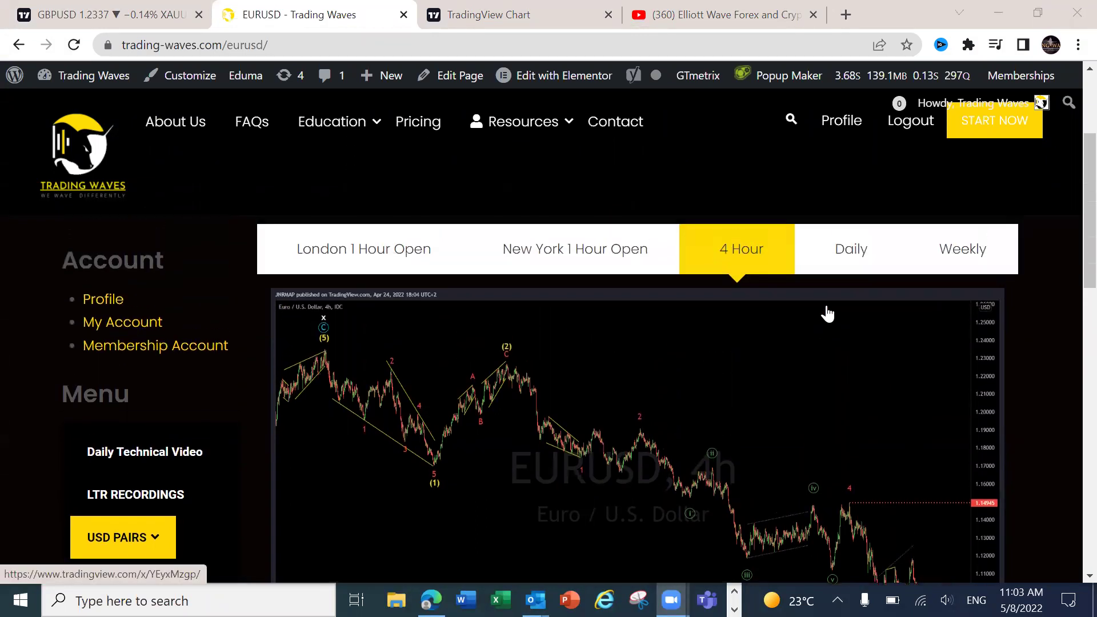
left_click(850, 383)
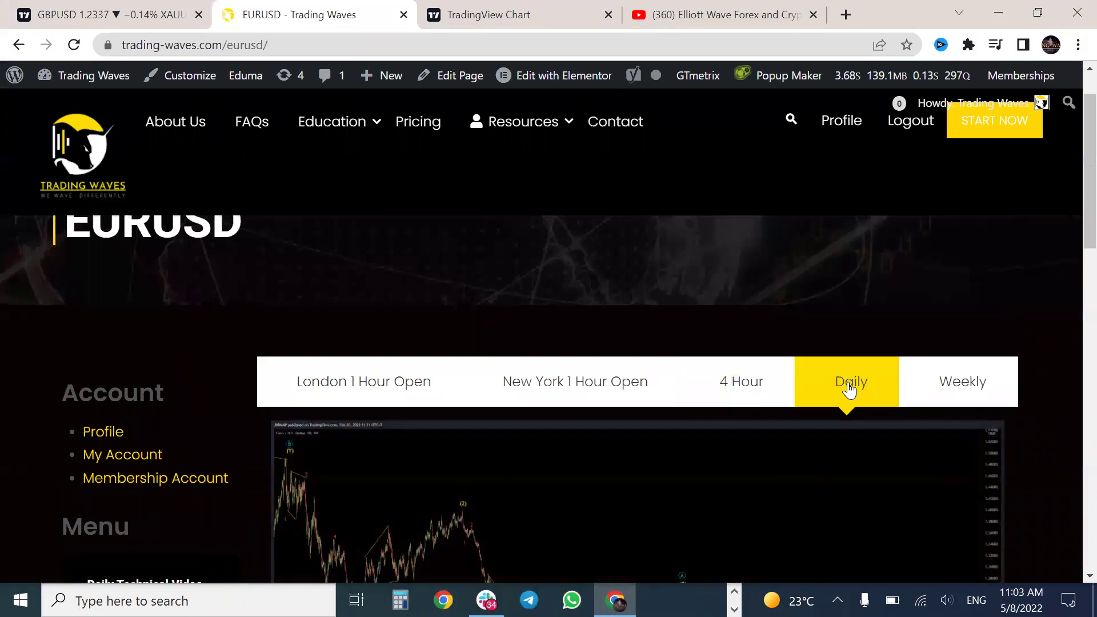
scroll(848, 388, "down", 2)
scroll(849, 388, "down", 2)
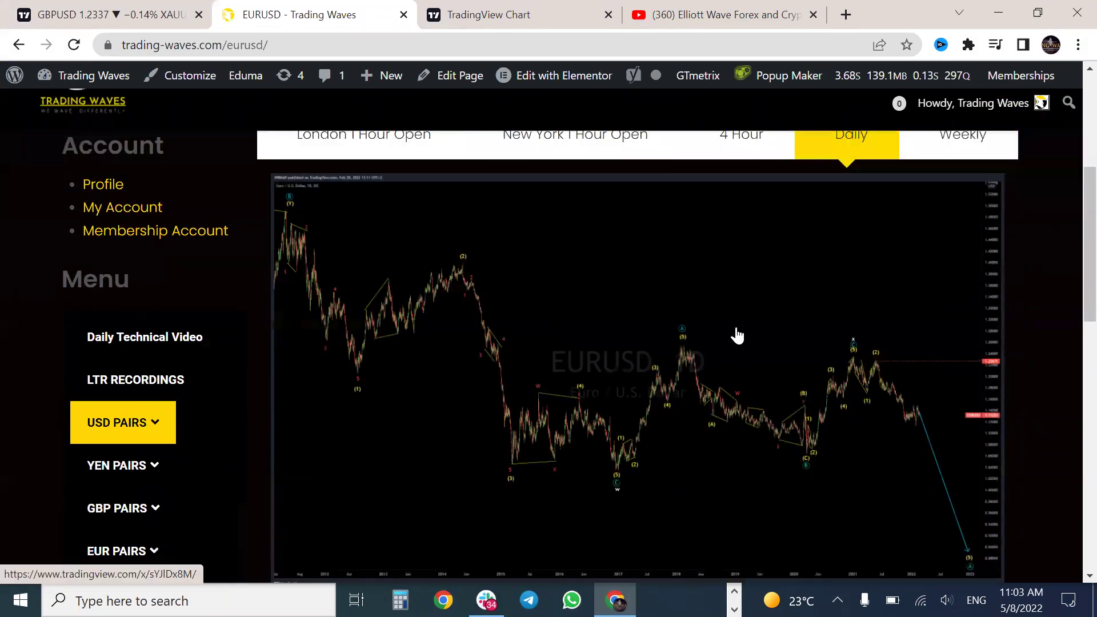
left_click(791, 389)
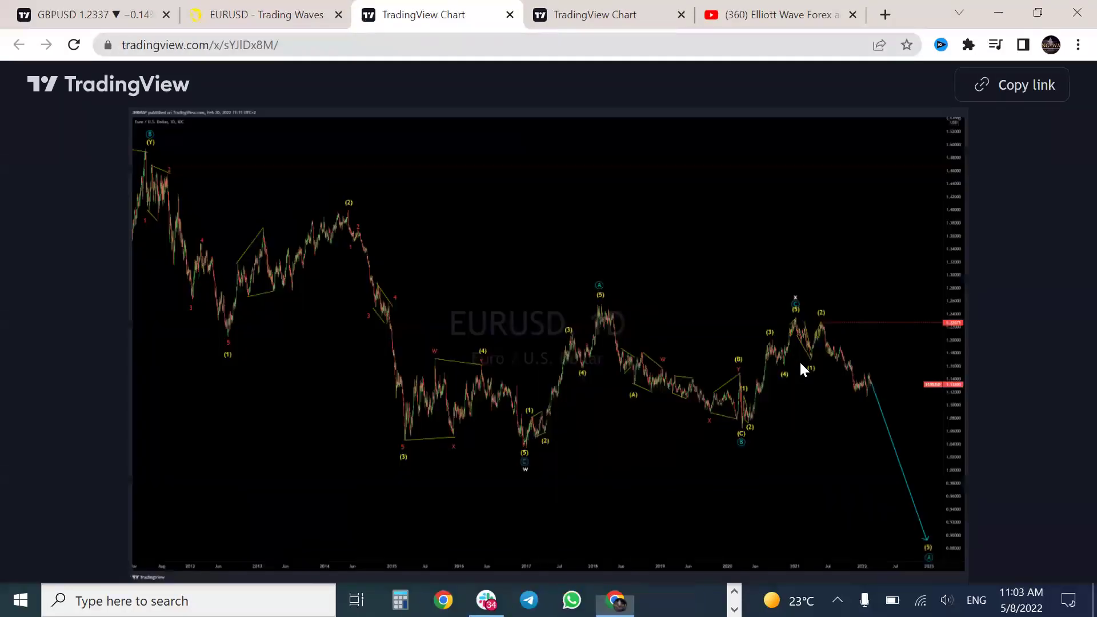
- Trace the projected EURUSD decline from the 2021 high through waves (1) and (2) down to wave (5), then erase the lines
right_click(798, 360)
left_click(925, 334)
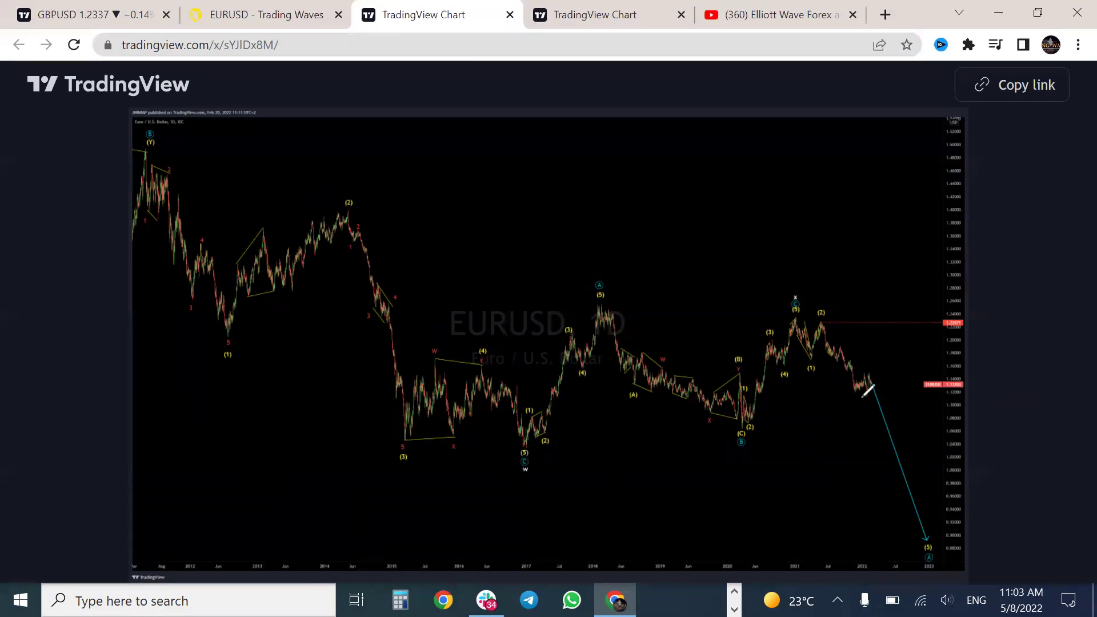
mouse_move(861, 393)
left_mouse_down()
mouse_move(868, 378)
mouse_move(927, 544)
left_mouse_up()
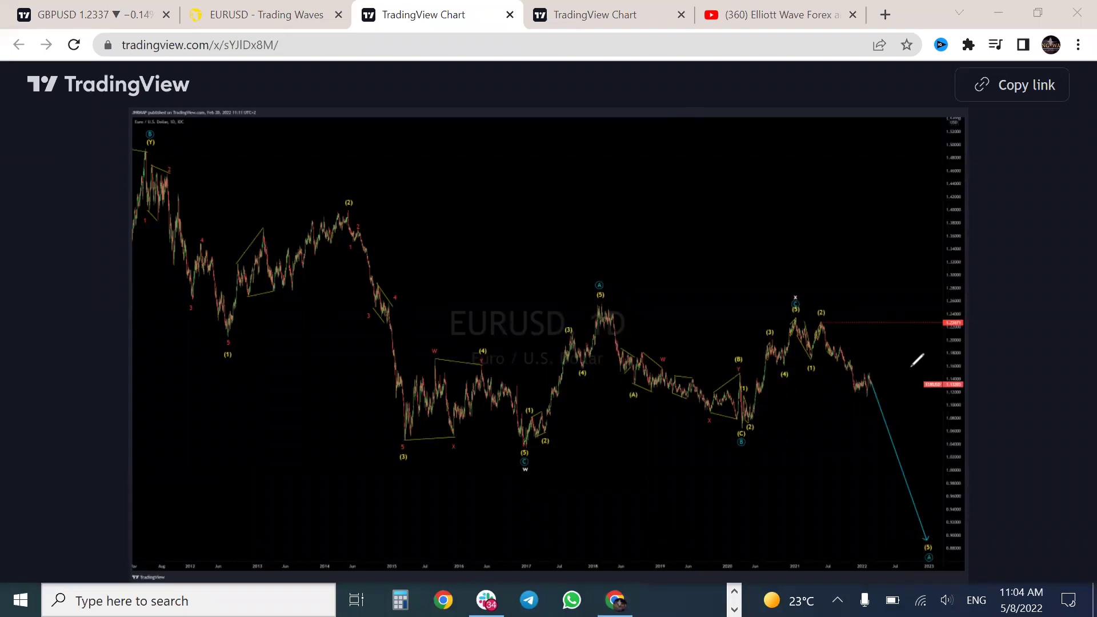
mouse_move(793, 316)
left_mouse_down()
mouse_move(823, 369)
mouse_move(825, 314)
mouse_move(888, 470)
mouse_move(902, 396)
mouse_move(921, 530)
left_mouse_up()
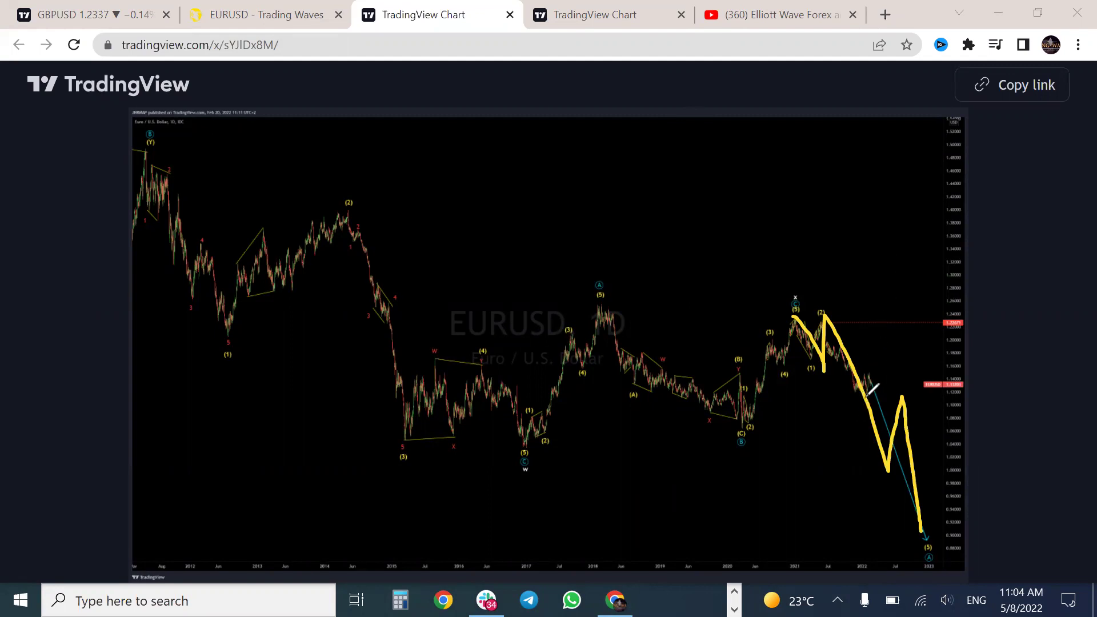
mouse_move(871, 394)
left_mouse_down()
mouse_move(875, 386)
mouse_move(871, 458)
left_mouse_up()
key("e")
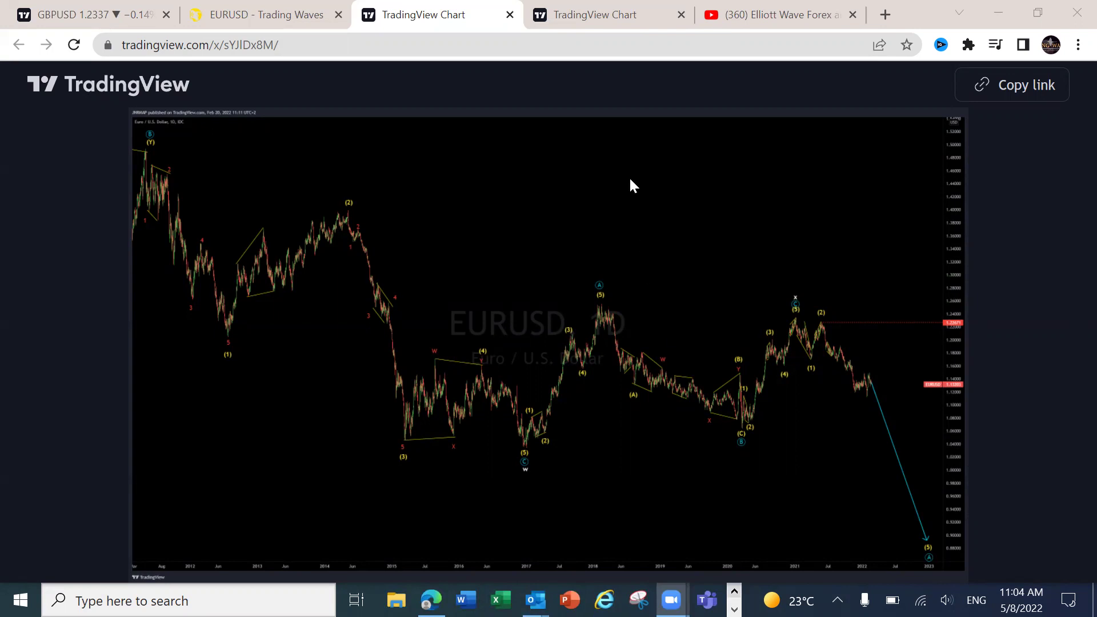
- Show the EURUSD 4 Hour forecast, trace its larger swings in yellow and the smaller ones from wave iv in red, then erase them
key("ctrl+shift+Tab")
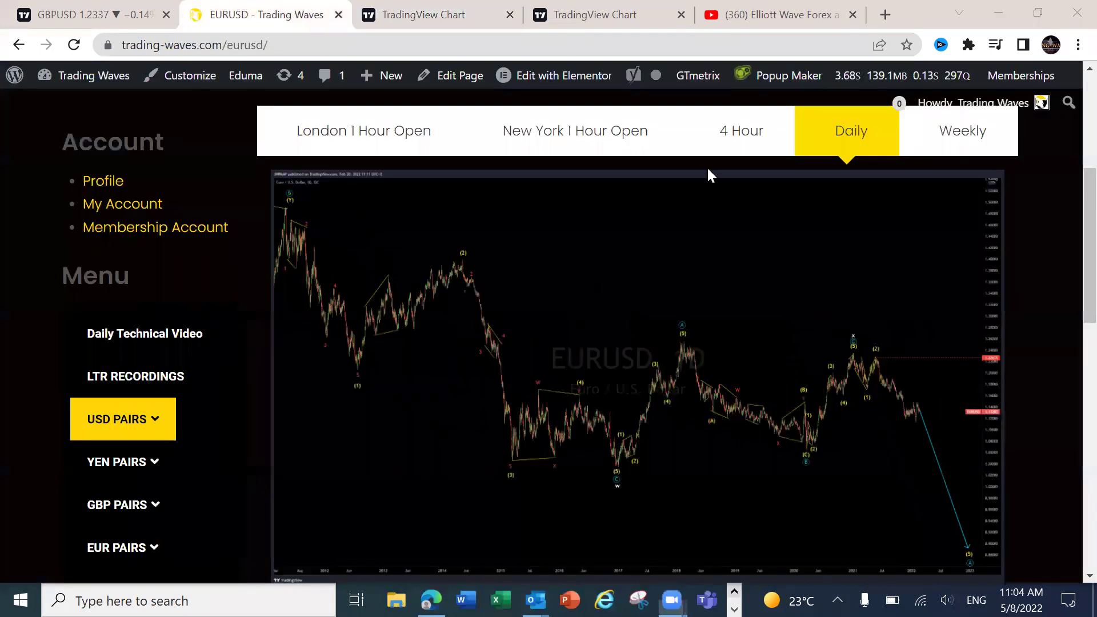
left_click(721, 140)
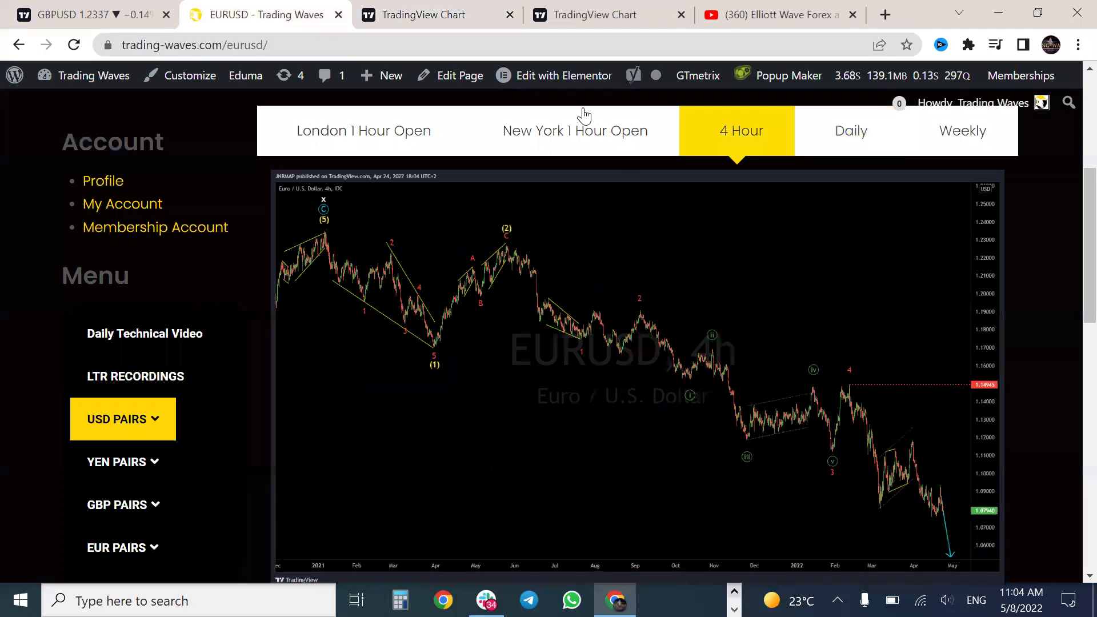
mouse_move(308, 226)
left_mouse_down()
mouse_move(399, 329)
mouse_move(543, 235)
mouse_move(808, 380)
mouse_move(940, 534)
mouse_move(966, 529)
mouse_move(1045, 564)
mouse_move(1038, 590)
left_mouse_up()
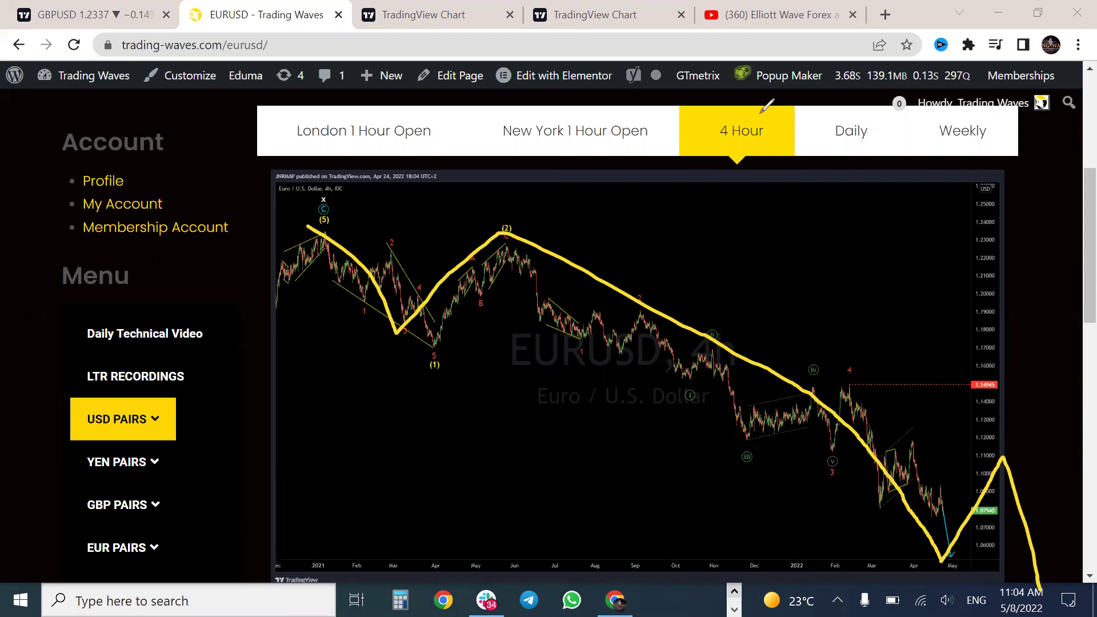
mouse_move(813, 387)
left_mouse_down()
mouse_move(910, 469)
mouse_move(941, 559)
mouse_move(978, 478)
mouse_move(1008, 566)
mouse_move(1008, 608)
left_mouse_up()
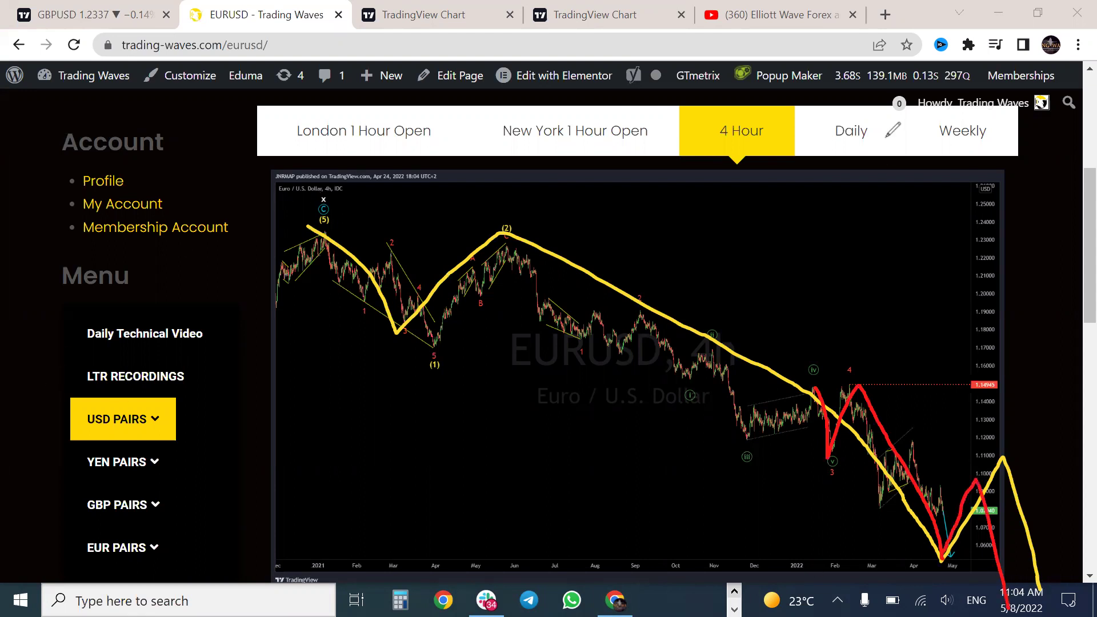
key("e")
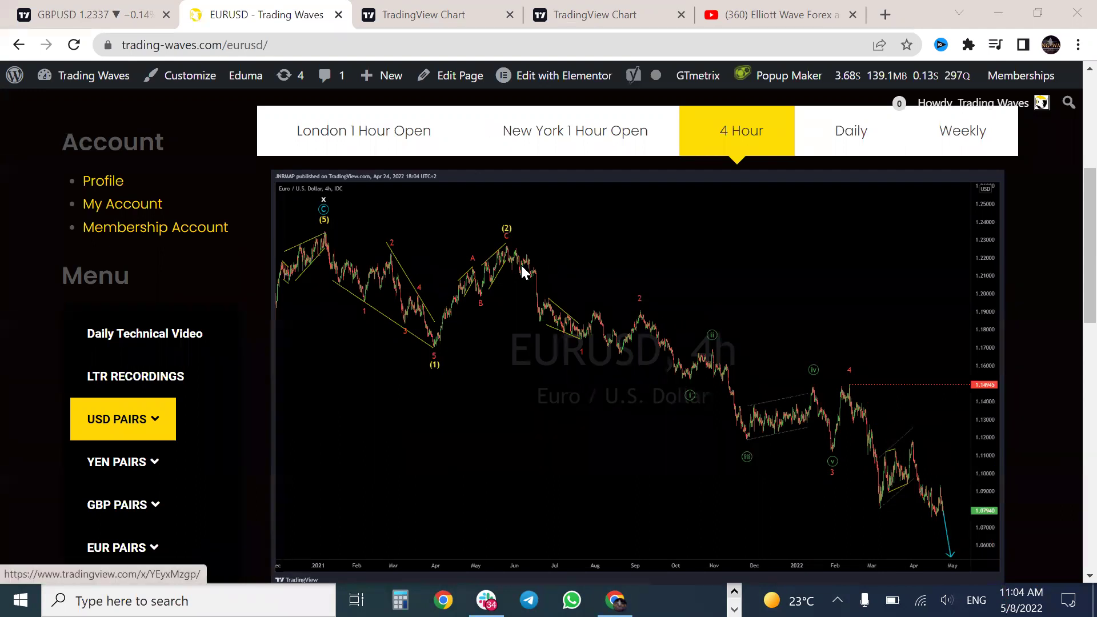
- Open the GBPUSD forecast page from the USD pairs and bring its London 1 Hour Open chart into view
mouse_move(89, 423)
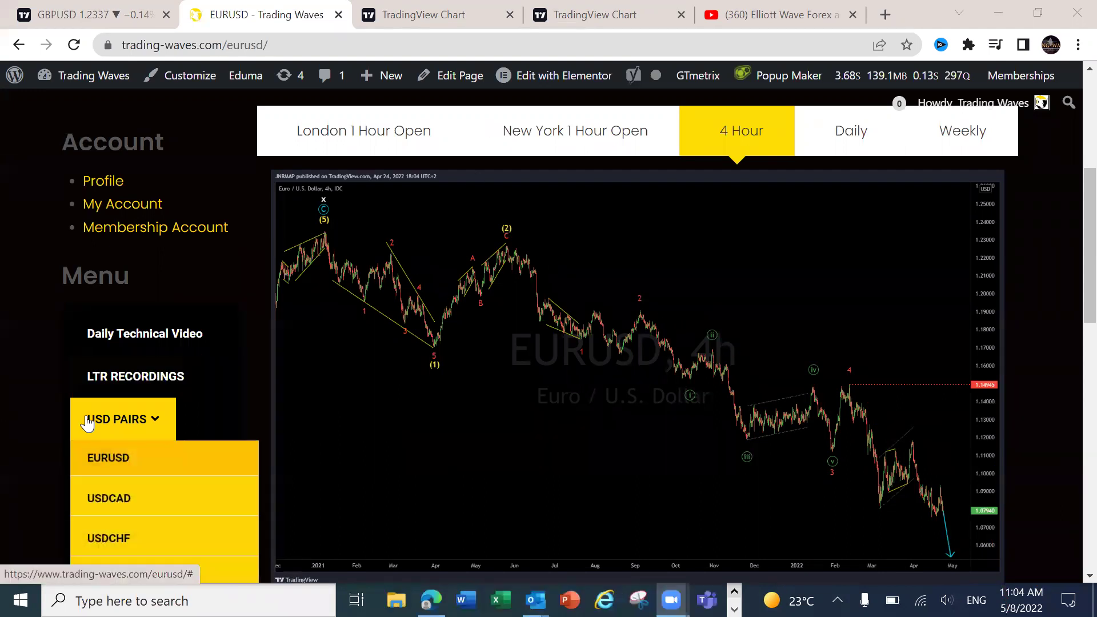
scroll(102, 502, "down", 2)
left_click(108, 455)
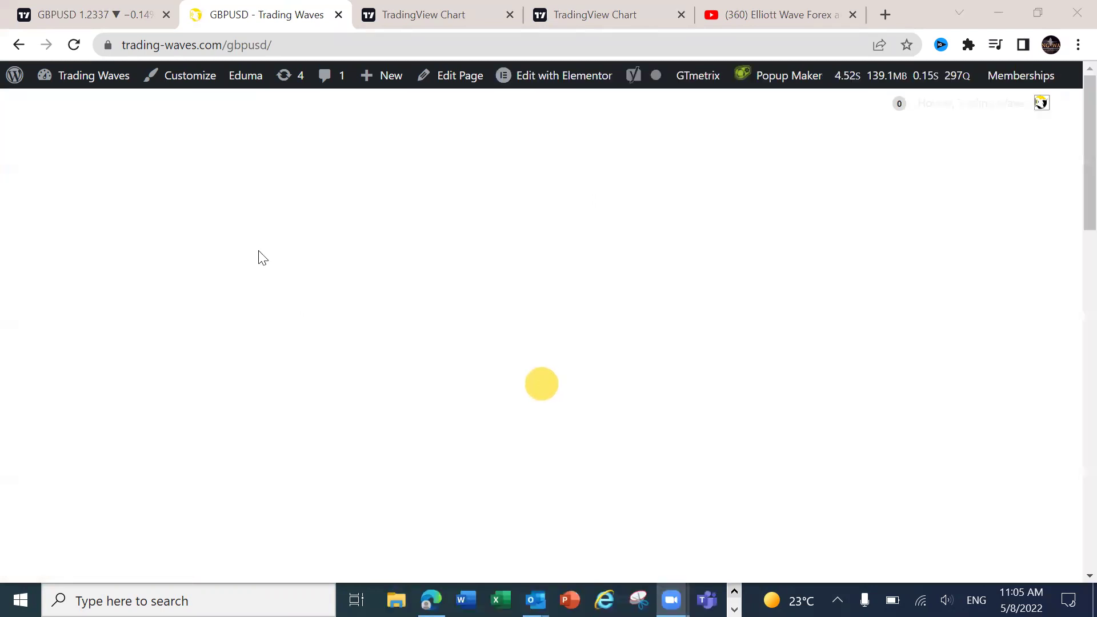
scroll(645, 360, "down", 4)
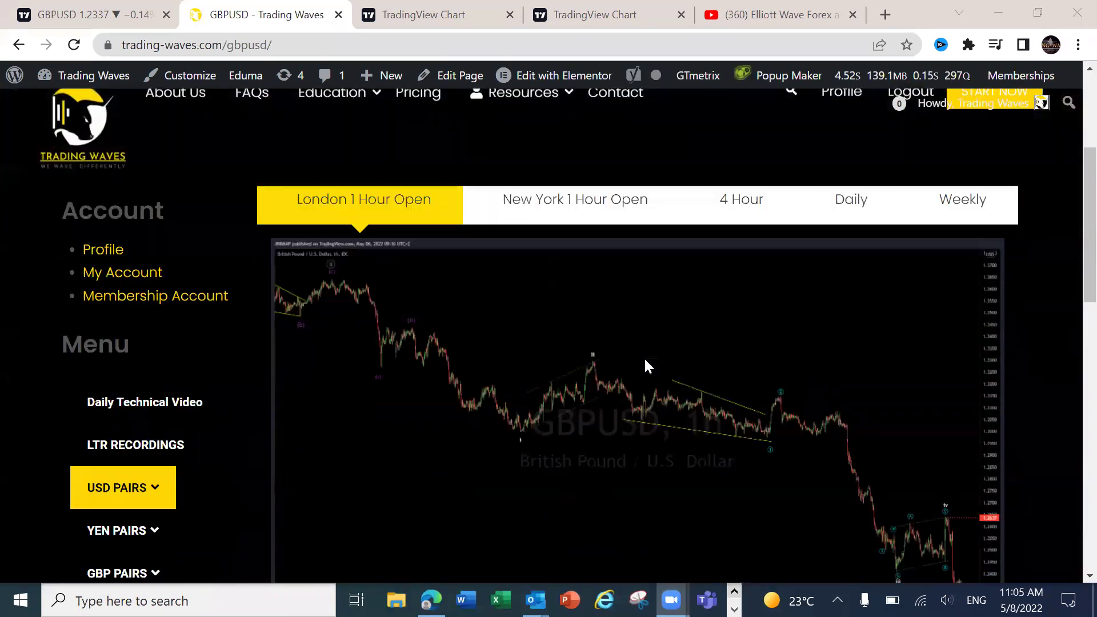
- Show the GBPUSD Daily forecast, open its chart at full size, trace the projected decline from wave 4 to wave 5 in red, then erase it
left_click(842, 201)
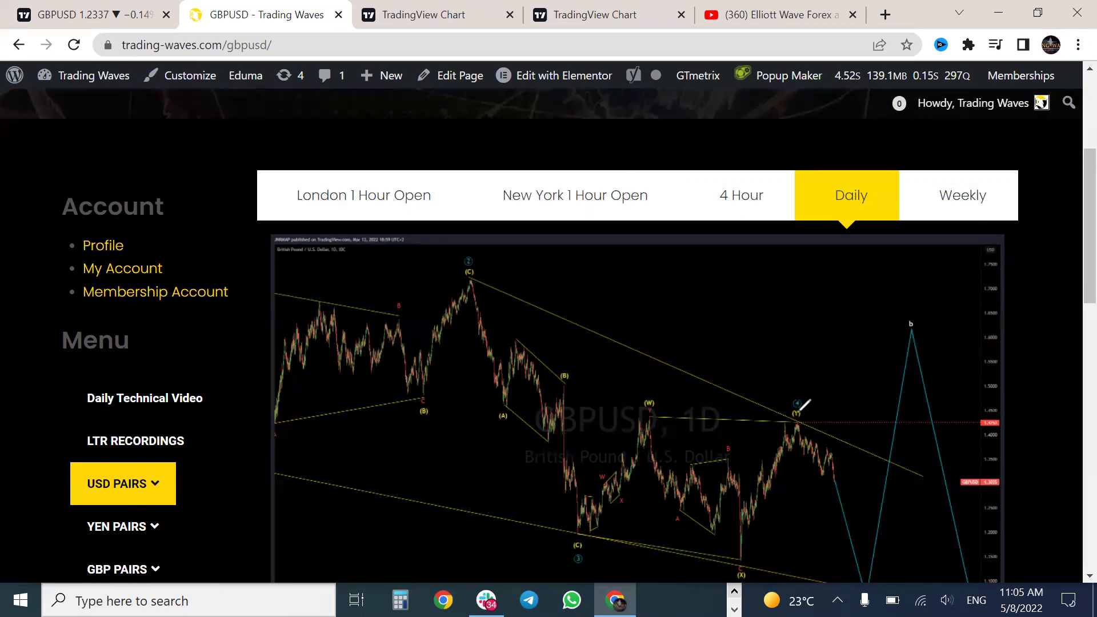
mouse_move(800, 412)
left_mouse_down()
mouse_move(838, 475)
mouse_move(862, 592)
left_mouse_up()
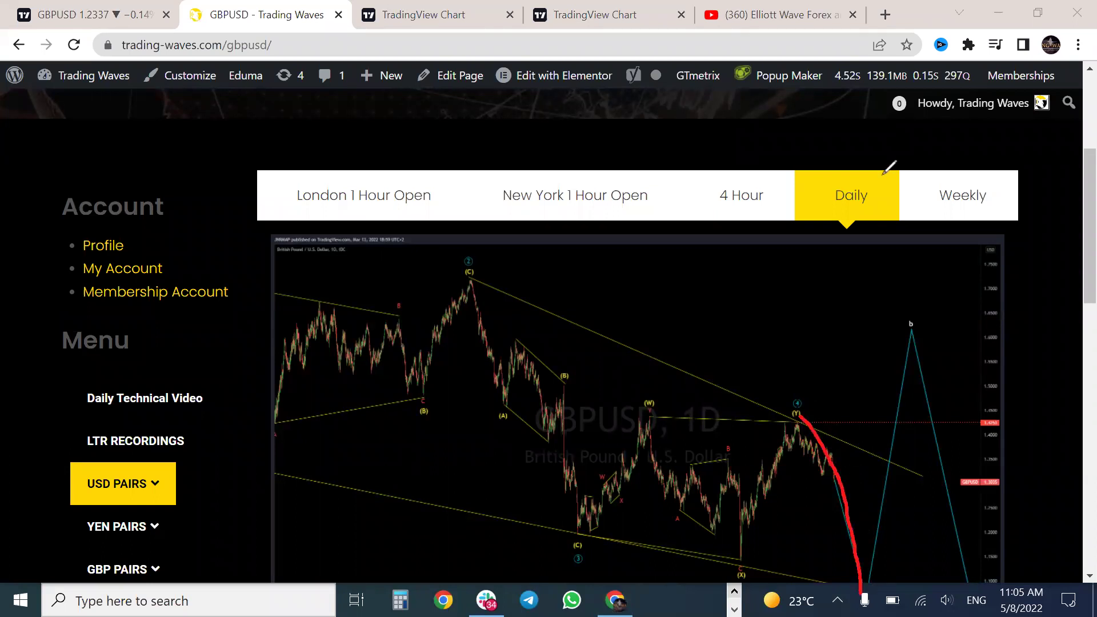
left_click(866, 481)
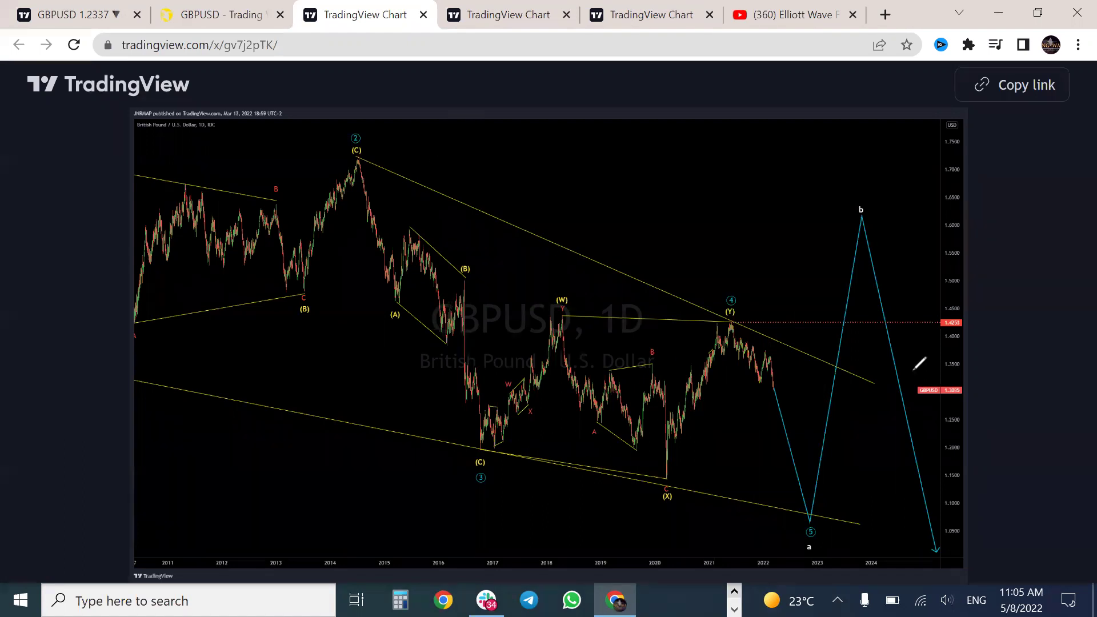
left_click_drag(733, 328, 806, 497)
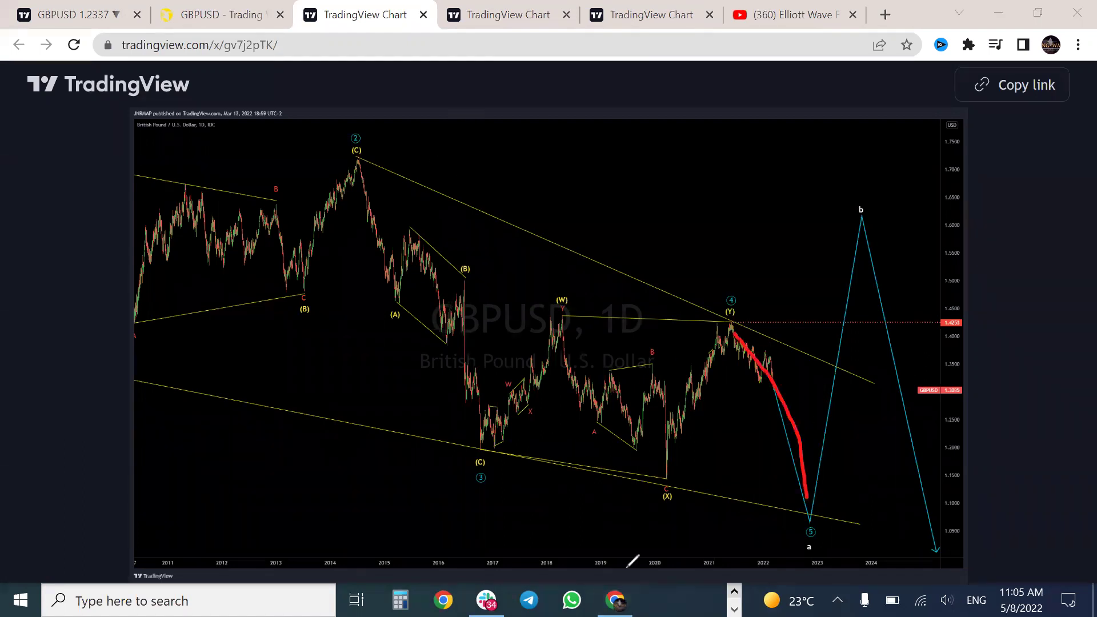
key("ctrl+z")
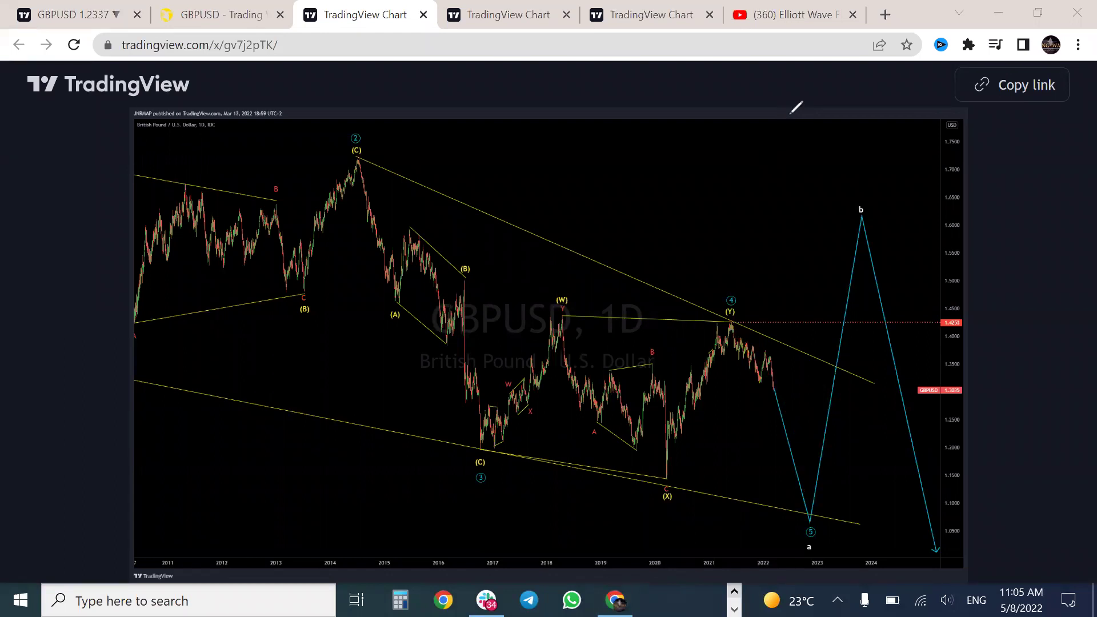
- Trace in yellow the decline from wave 2 to 3, the B correction, and the swings from (X) through (Y) toward wave 5, erasing the lines
mouse_move(361, 167)
left_mouse_down()
mouse_move(427, 309)
mouse_move(468, 463)
left_mouse_up()
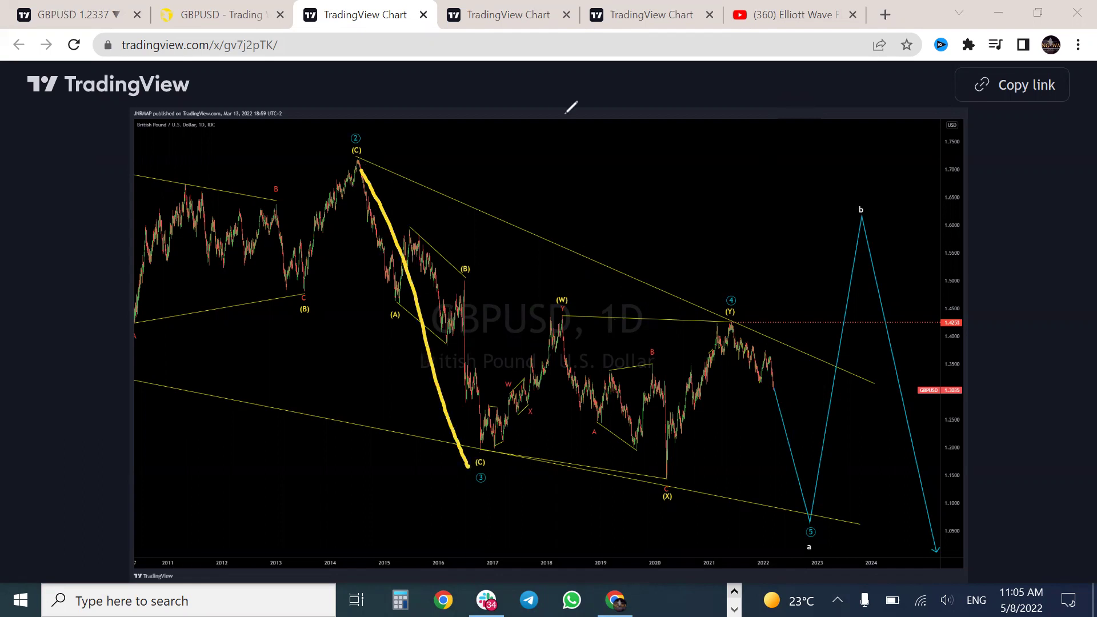
left_click_drag(658, 390, 671, 485)
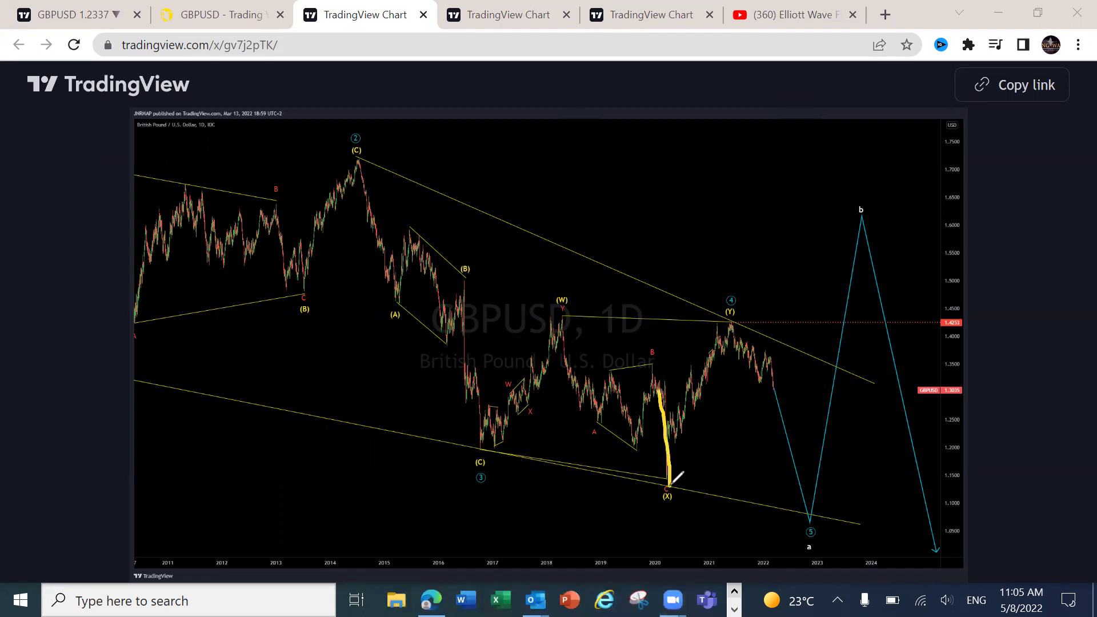
mouse_move(600, 413)
left_mouse_down()
mouse_move(612, 383)
mouse_move(640, 404)
mouse_move(657, 358)
left_mouse_up()
left_click_drag(608, 412, 626, 455)
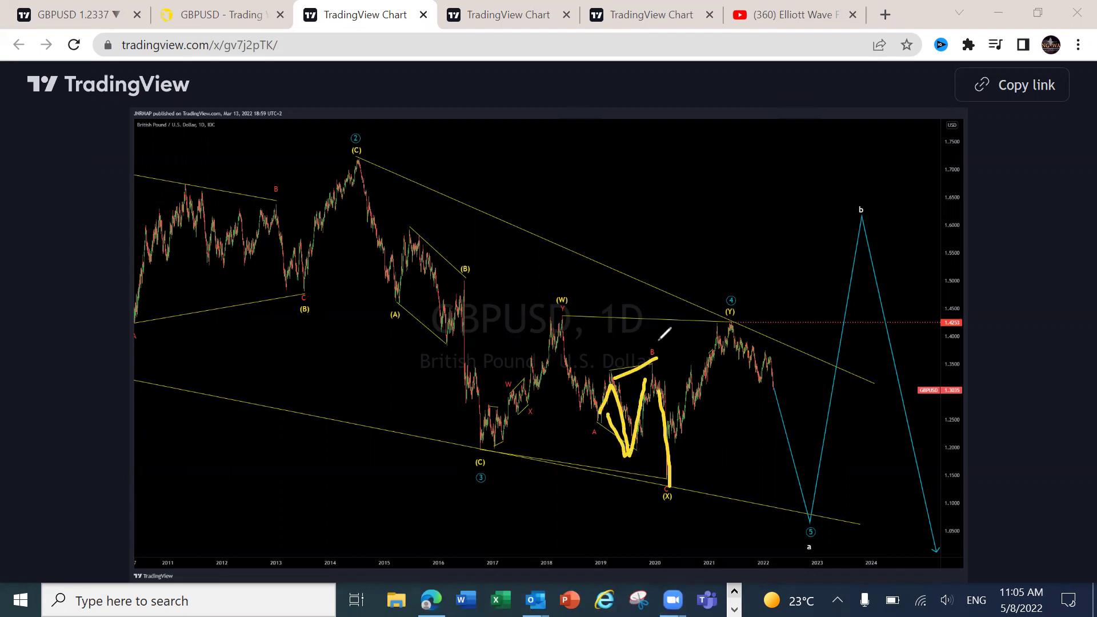
mouse_move(667, 495)
left_mouse_down()
mouse_move(737, 311)
mouse_move(774, 377)
mouse_move(795, 497)
left_mouse_up()
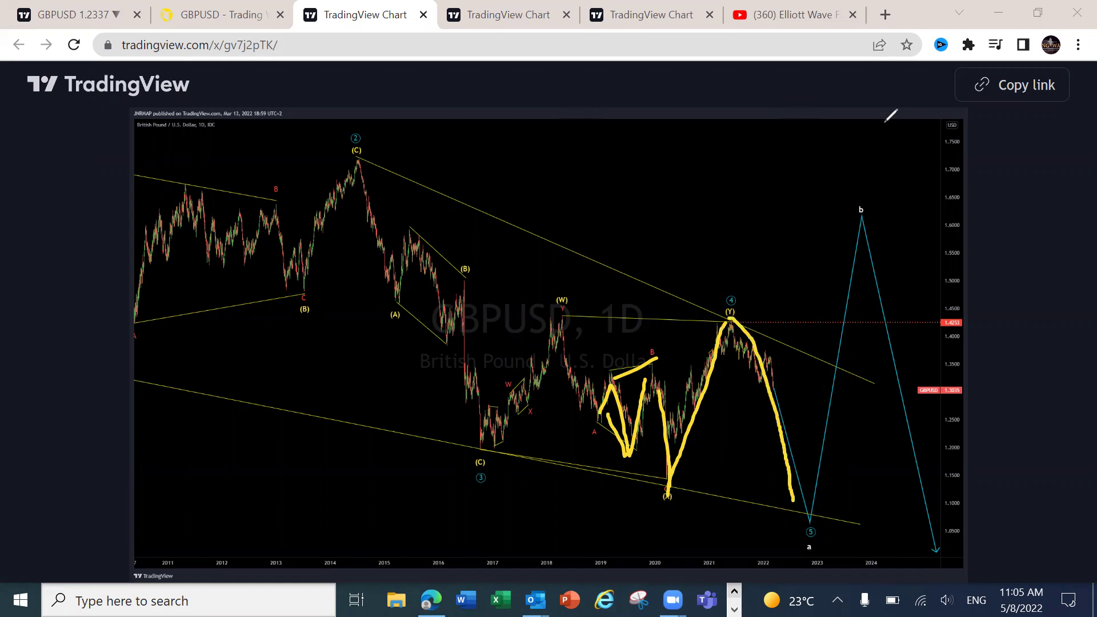
key("Escape")
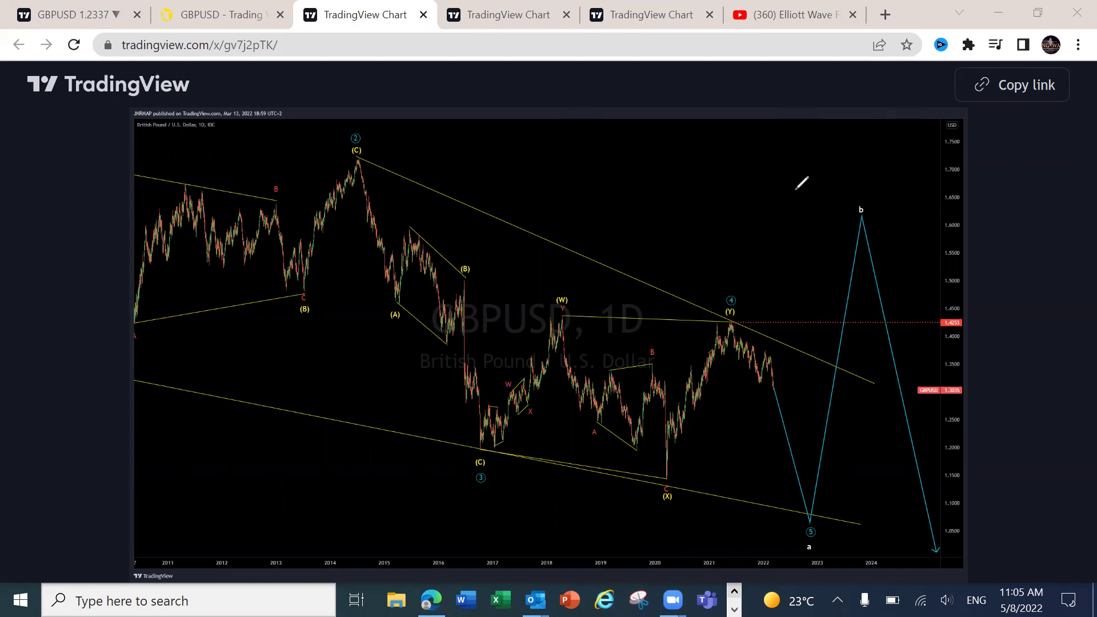
- Return to the live GBPUSD weekly chart and clear the price measurement over the decline from the 2021 high
left_click(203, 15)
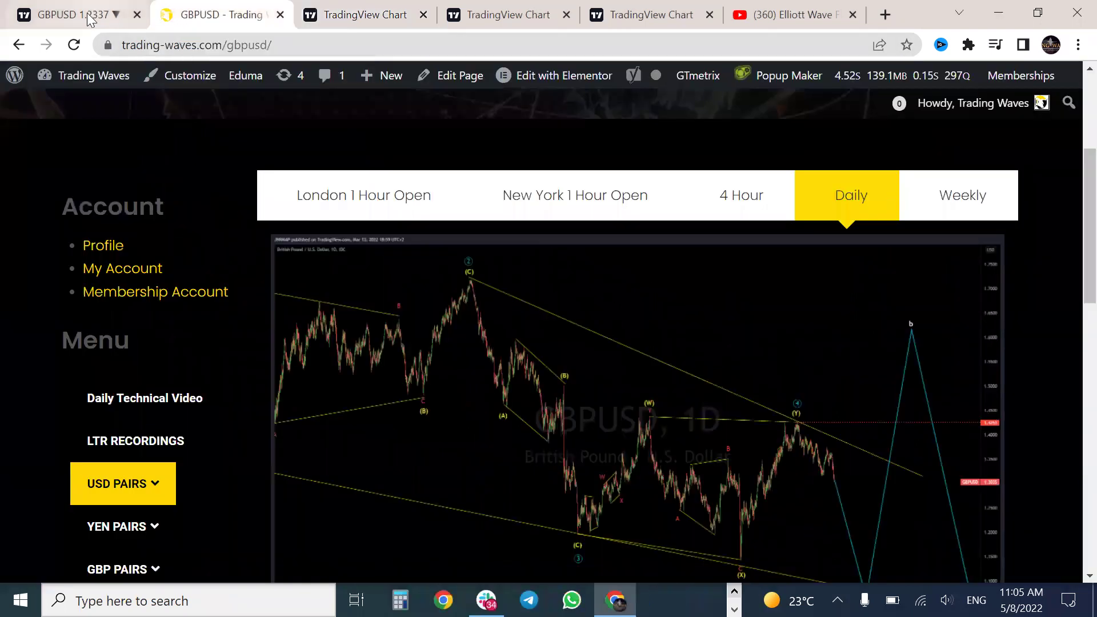
left_click(65, 17)
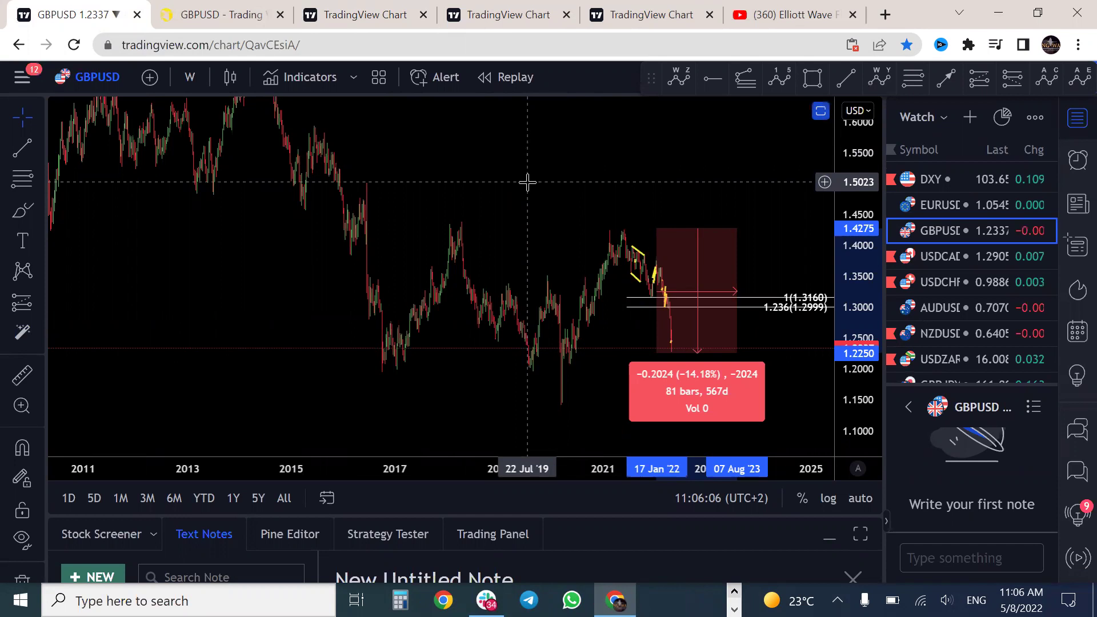
left_click(672, 230)
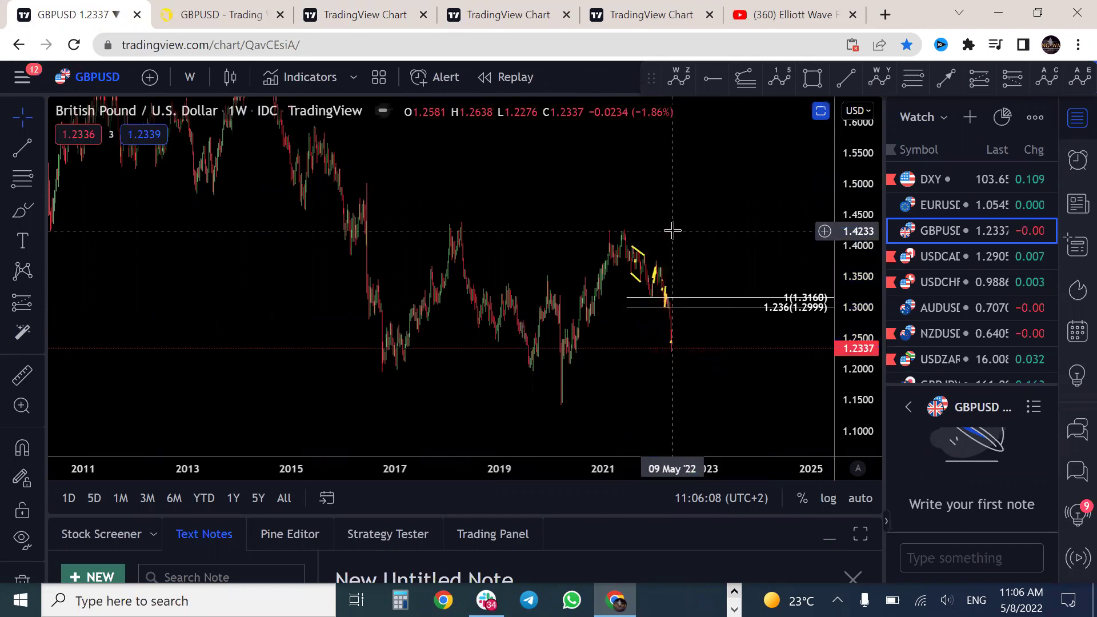
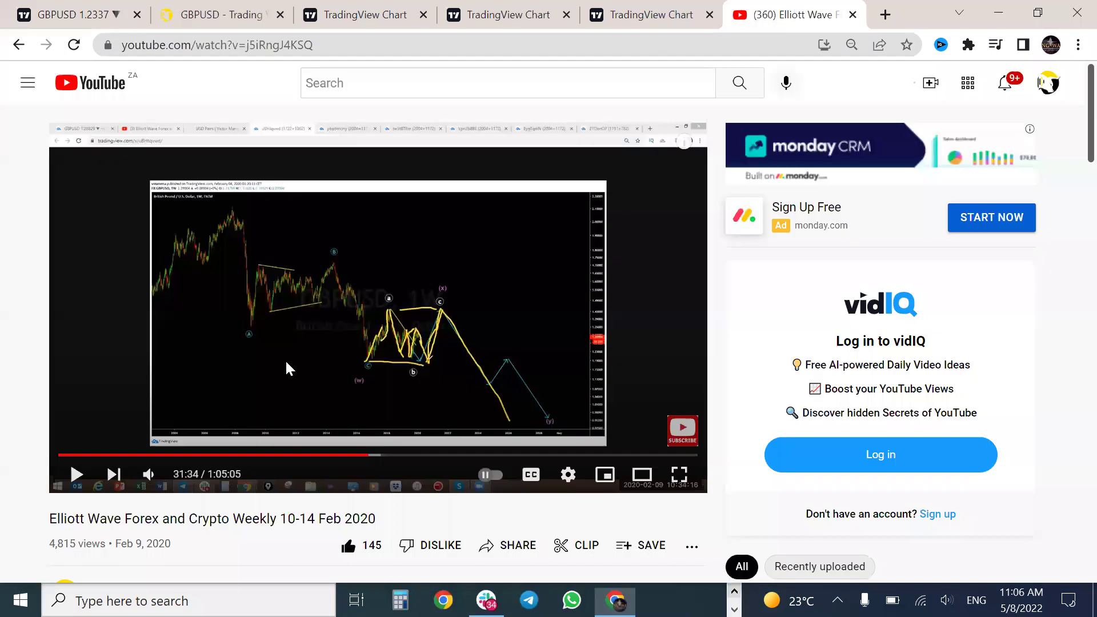
- Look through the description of the YouTube video "Elliott Wave Forex and Crypto Weekly 10-14 Feb 2020" and return to its player
scroll(286, 363, "down", 6)
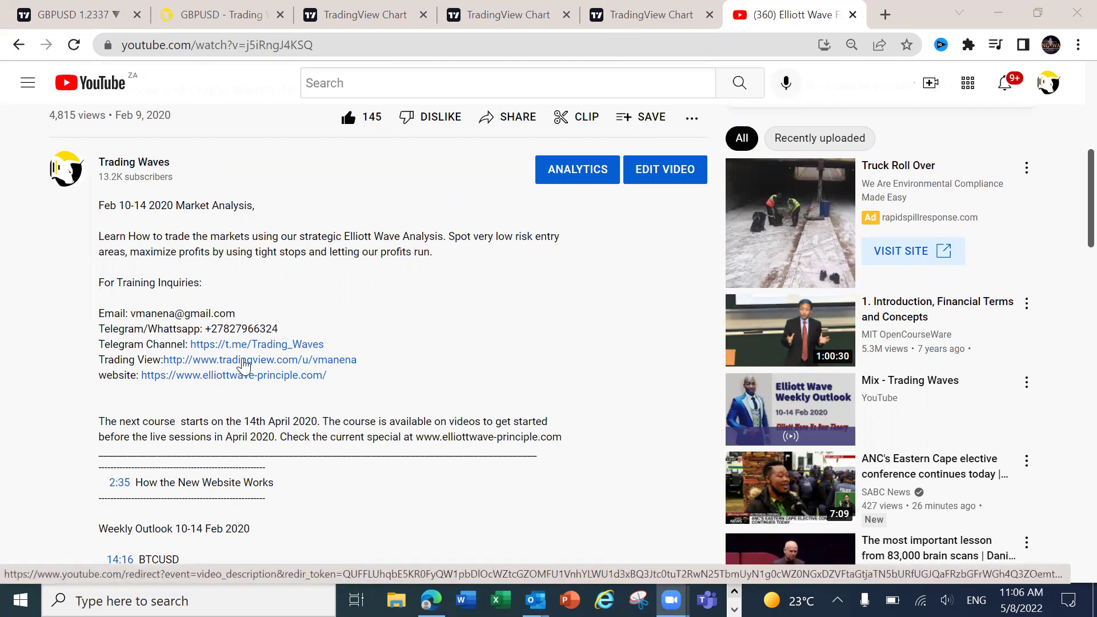
scroll(251, 266, "up", 8)
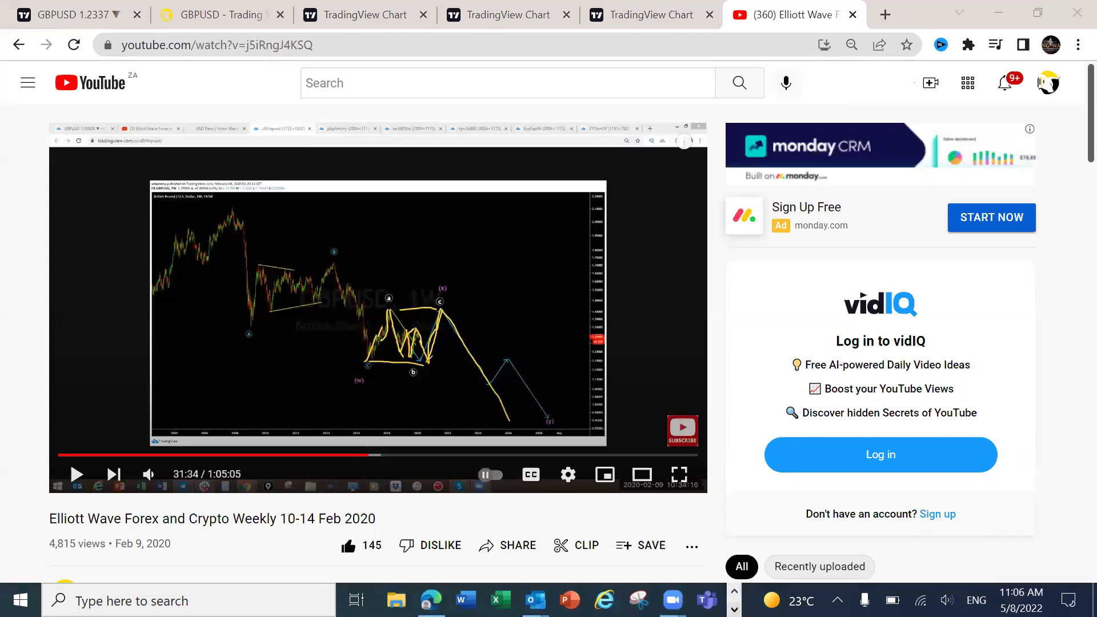
- Switch to Slack, open the GBPUSD 1H Before chart from the beforeandafter channel, and trace the projected rise to wave iv and following drop
left_click(735, 609)
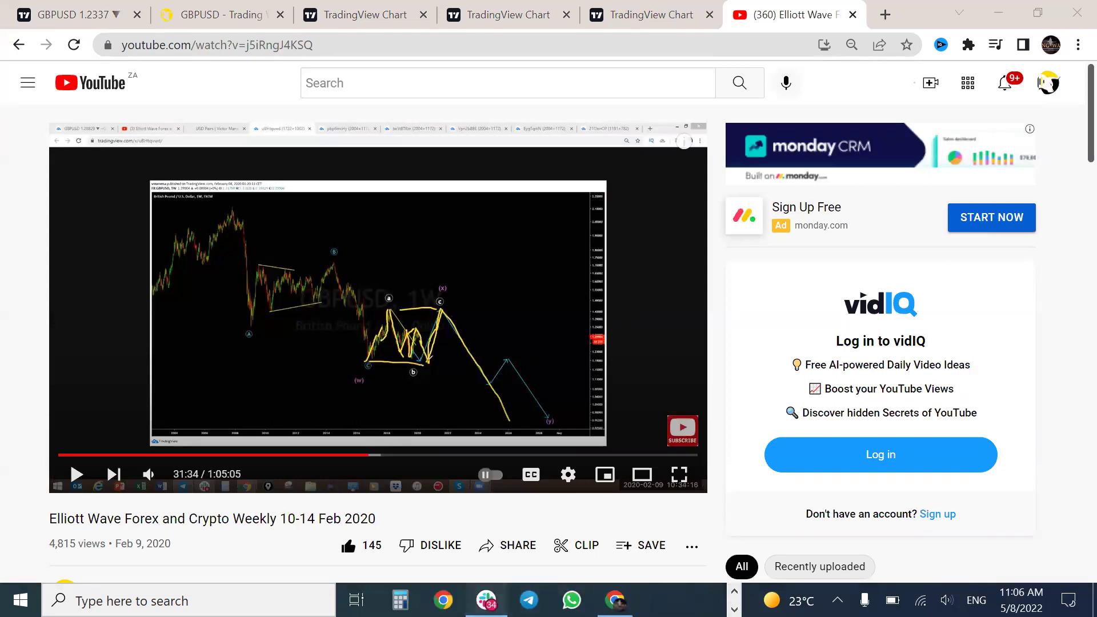
left_click(486, 599)
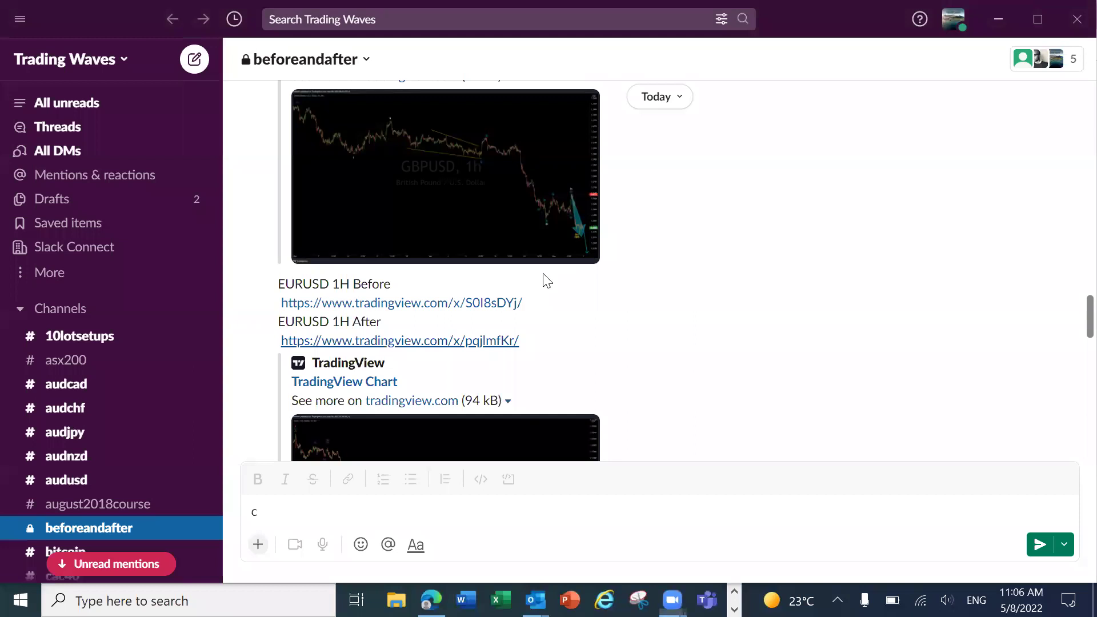
scroll(473, 186, "up", 10)
scroll(473, 186, "down", 7)
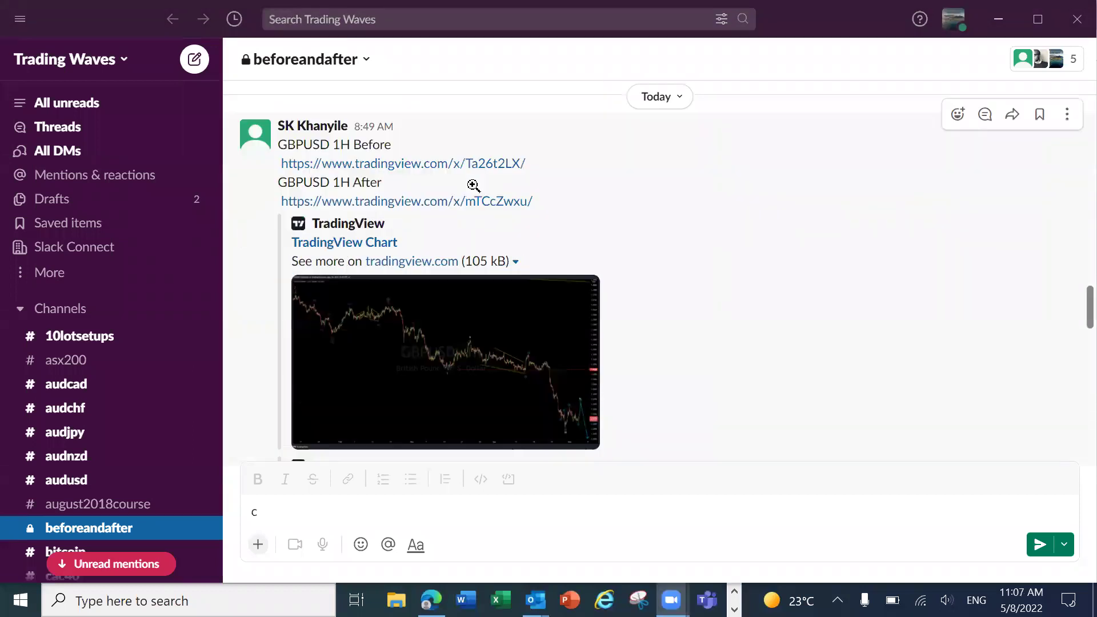
left_click(427, 165)
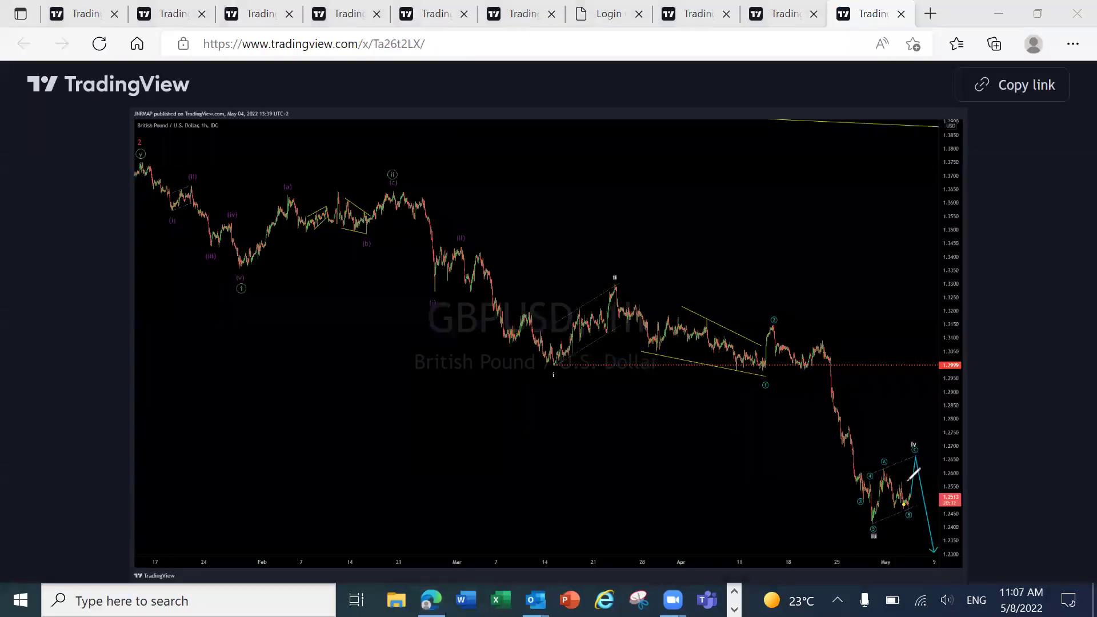
mouse_move(906, 502)
left_mouse_down()
mouse_move(913, 444)
mouse_move(935, 563)
left_mouse_up()
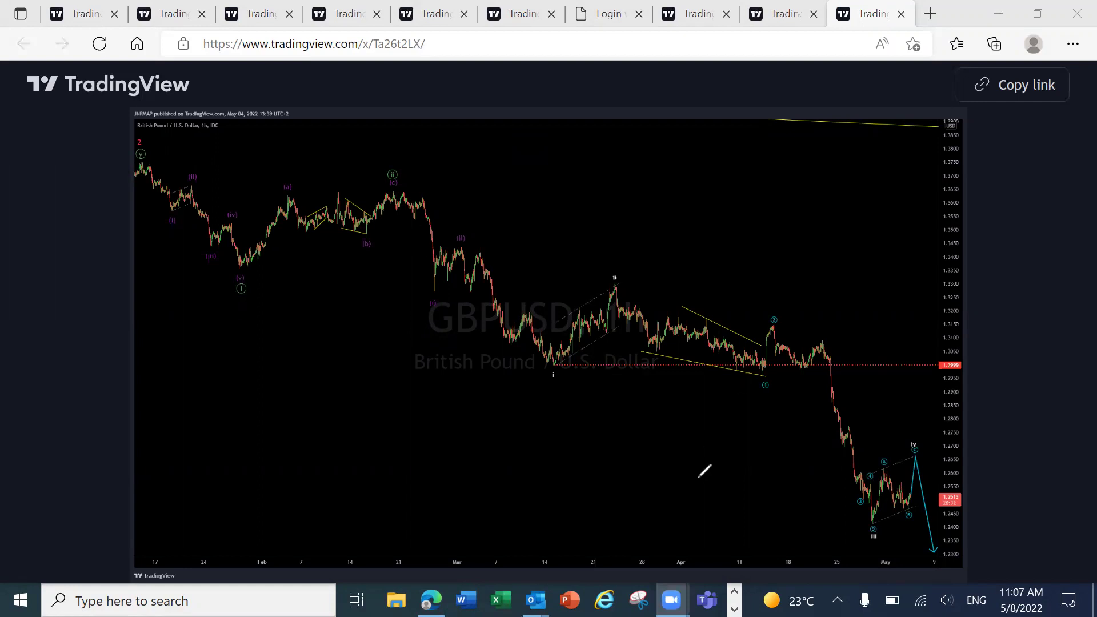
- Open the GBPUSD 1H After chart from the Slack channel, trace the rise to wave iv and the drop after it in yellow, then erase it
left_click(734, 609)
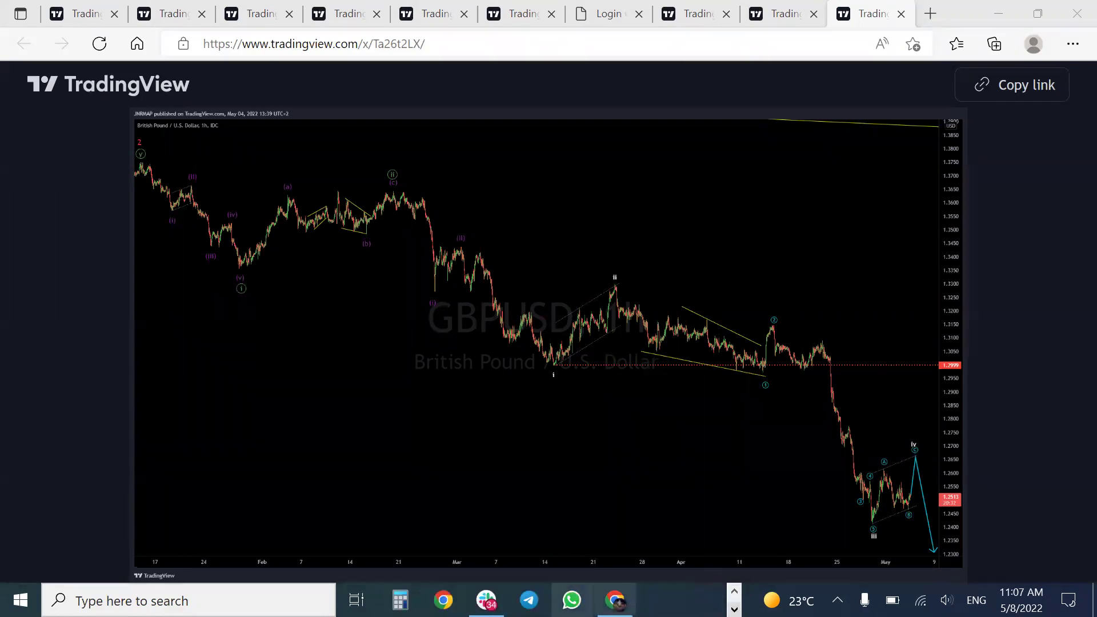
left_click(486, 600)
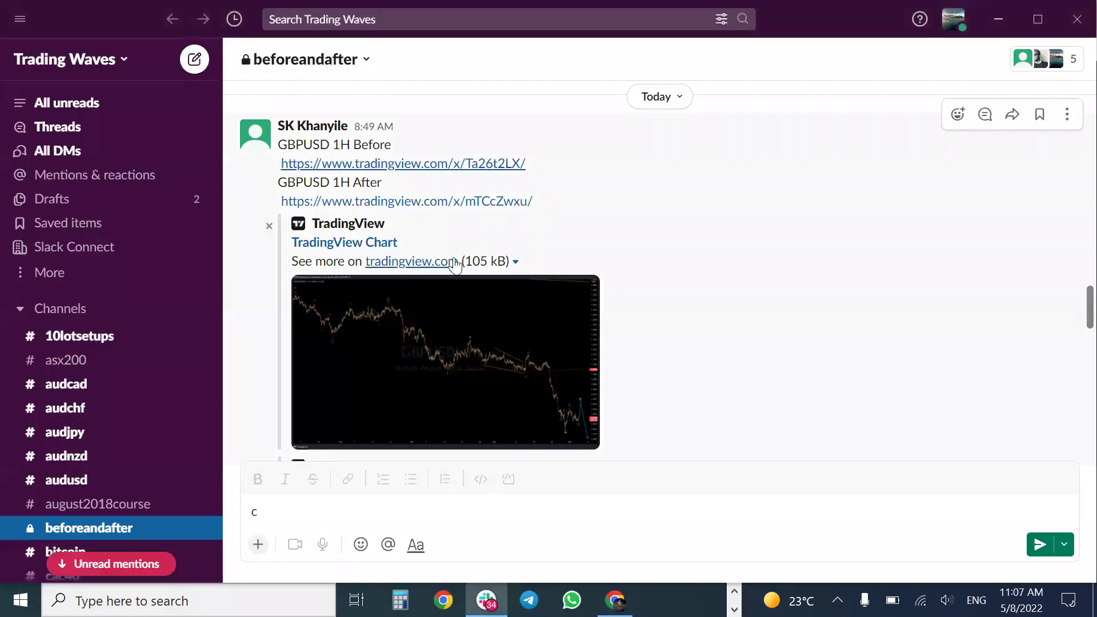
left_click(406, 204)
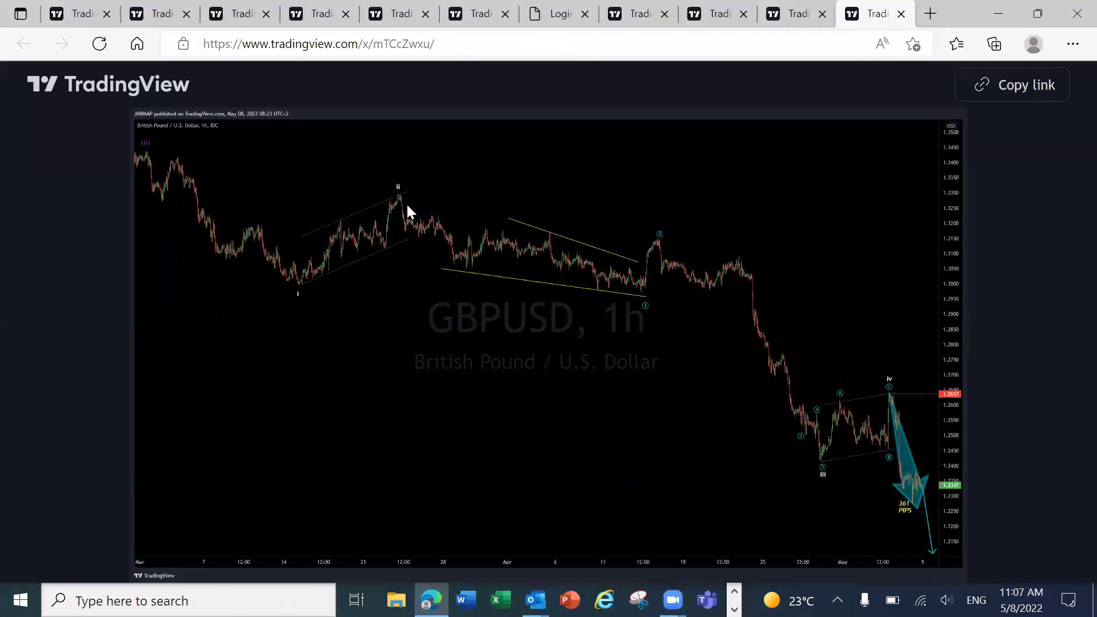
mouse_move(881, 451)
left_mouse_down()
mouse_move(891, 388)
mouse_move(905, 531)
left_mouse_up()
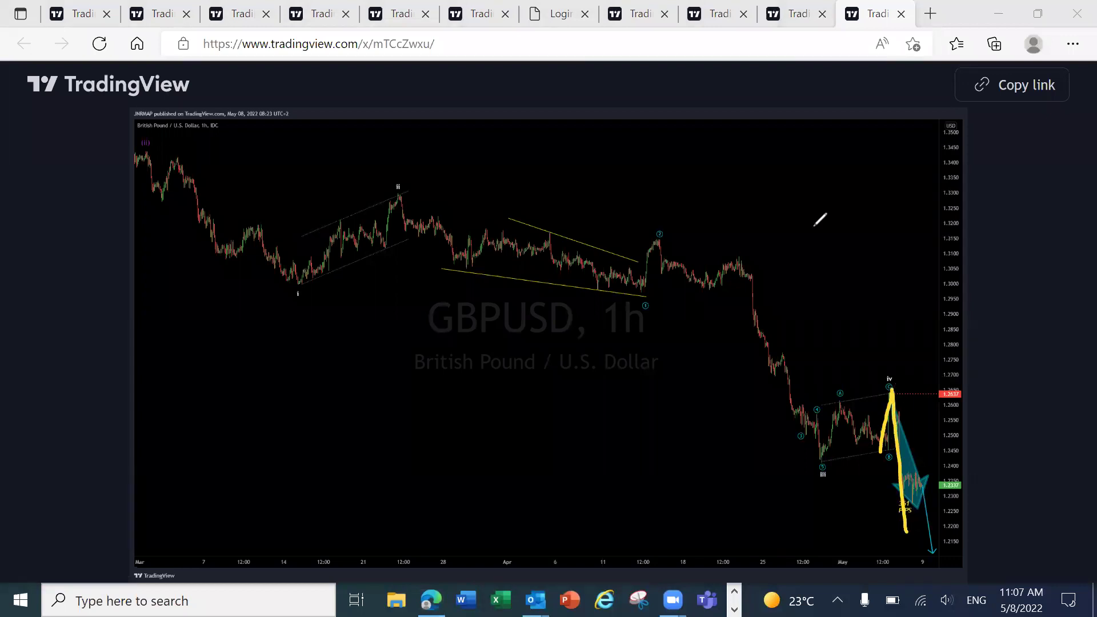
key("ctrl+z")
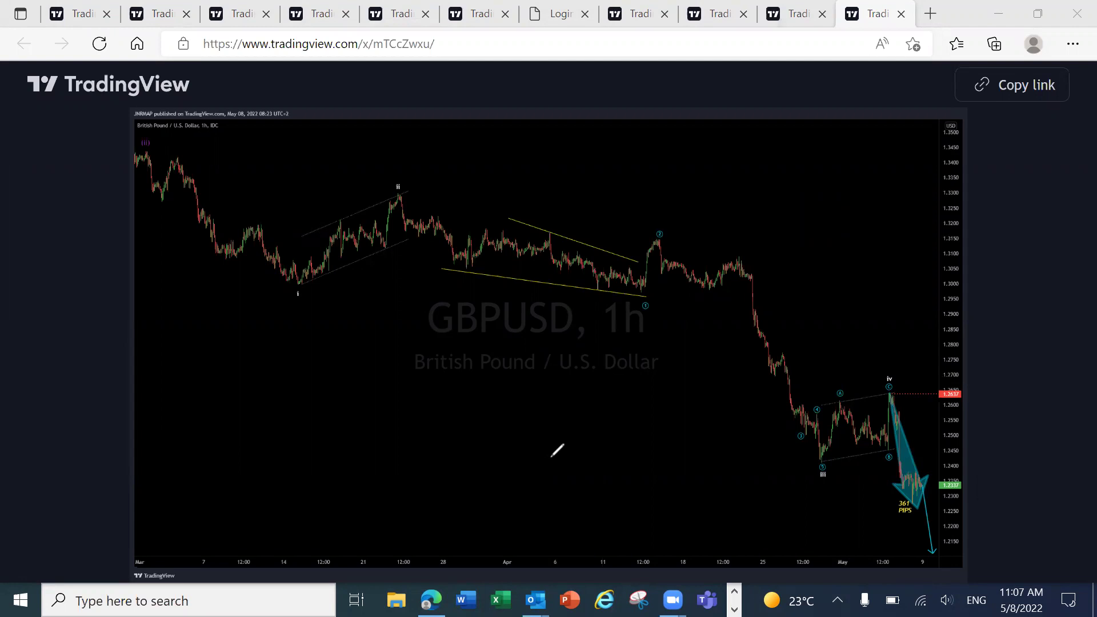
- Open the EURUSD 1H Before chart from the Slack channel and trace the projected rise to wave (iv) and the decline after it
left_click(734, 609)
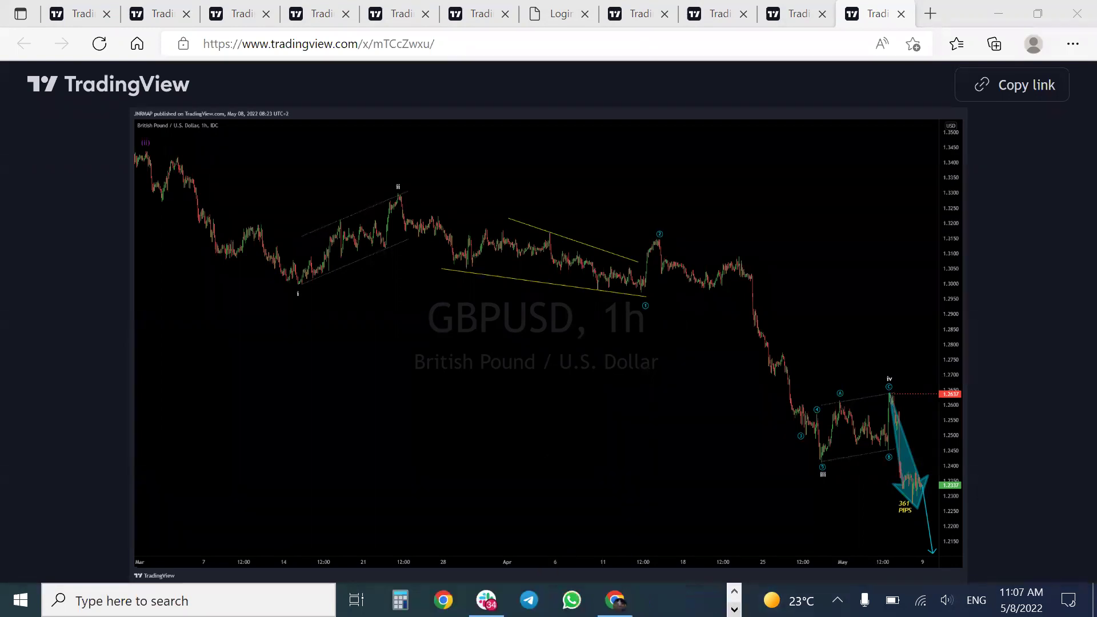
left_click(486, 600)
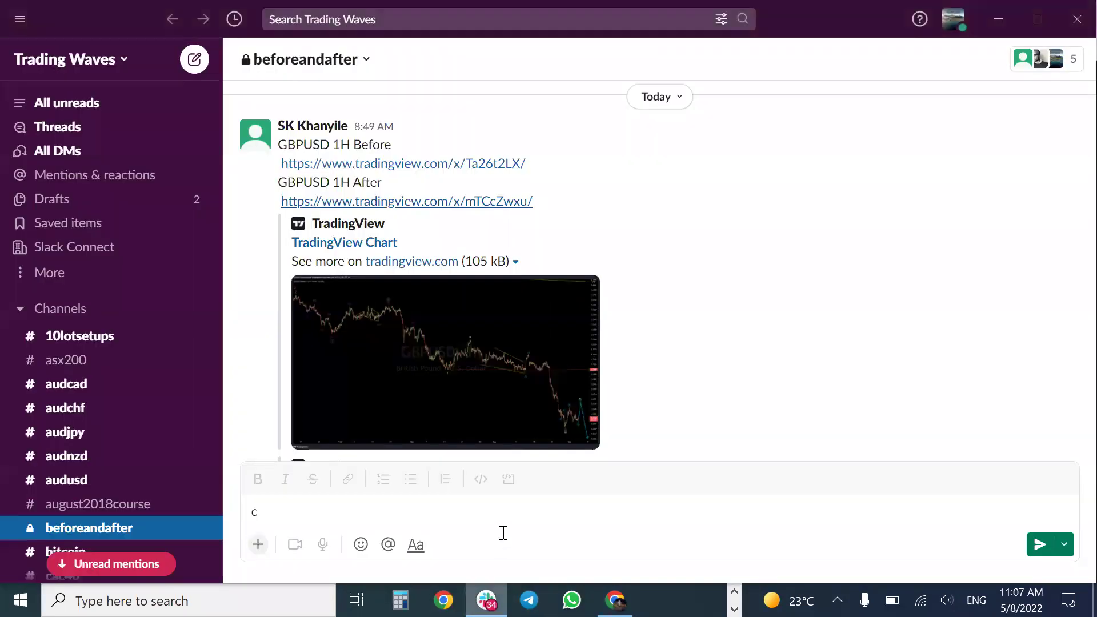
scroll(1069, 307, "down", 2)
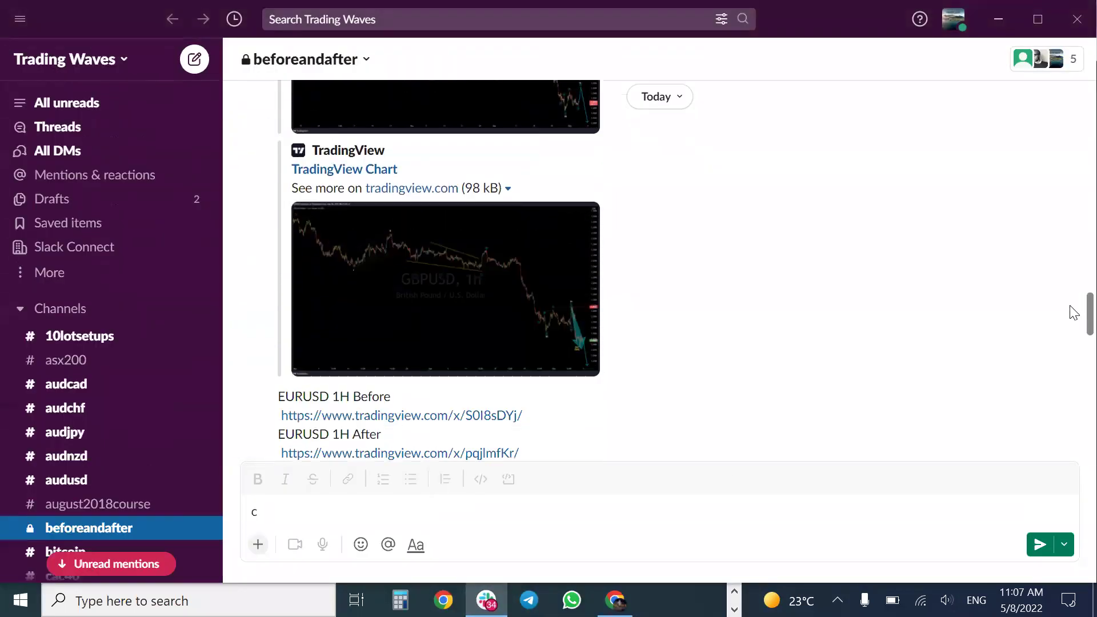
left_click(468, 416)
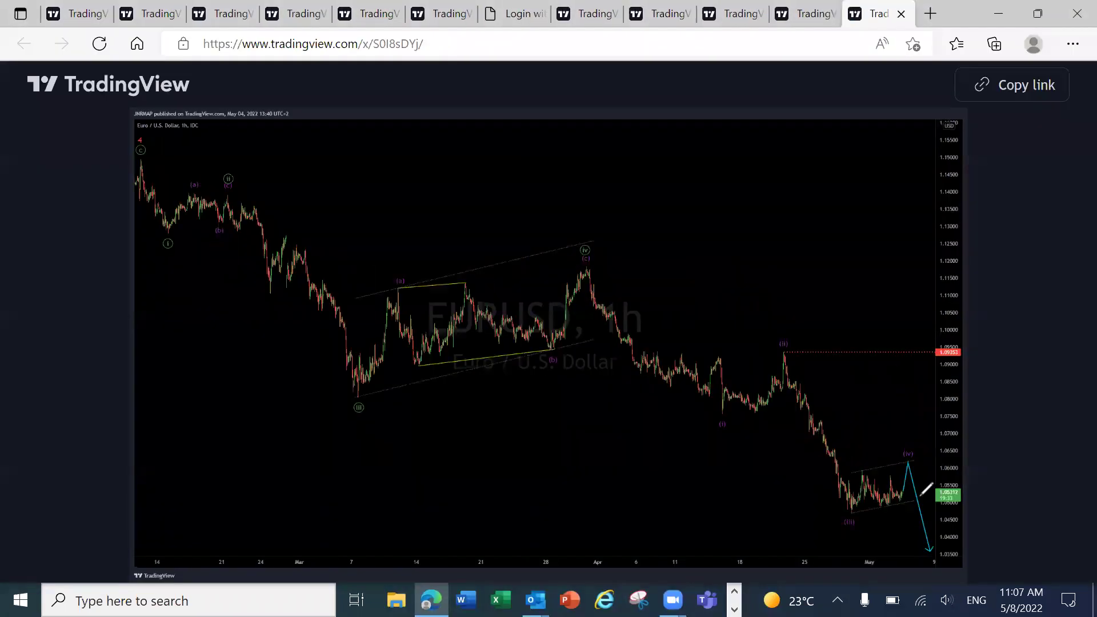
mouse_move(893, 499)
left_mouse_down()
mouse_move(908, 458)
mouse_move(930, 539)
left_mouse_up()
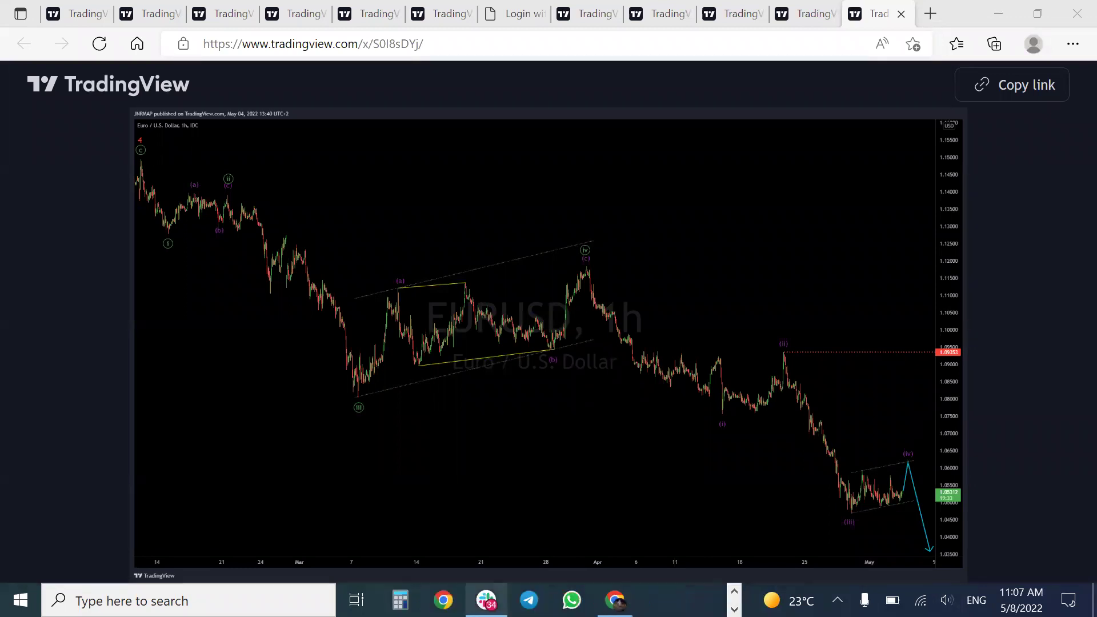
- Open the EURUSD 1H After chart, trace the wave (iv) peak, the drop, the rebound and the projected decline in yellow, then erase the lines
left_click(445, 454)
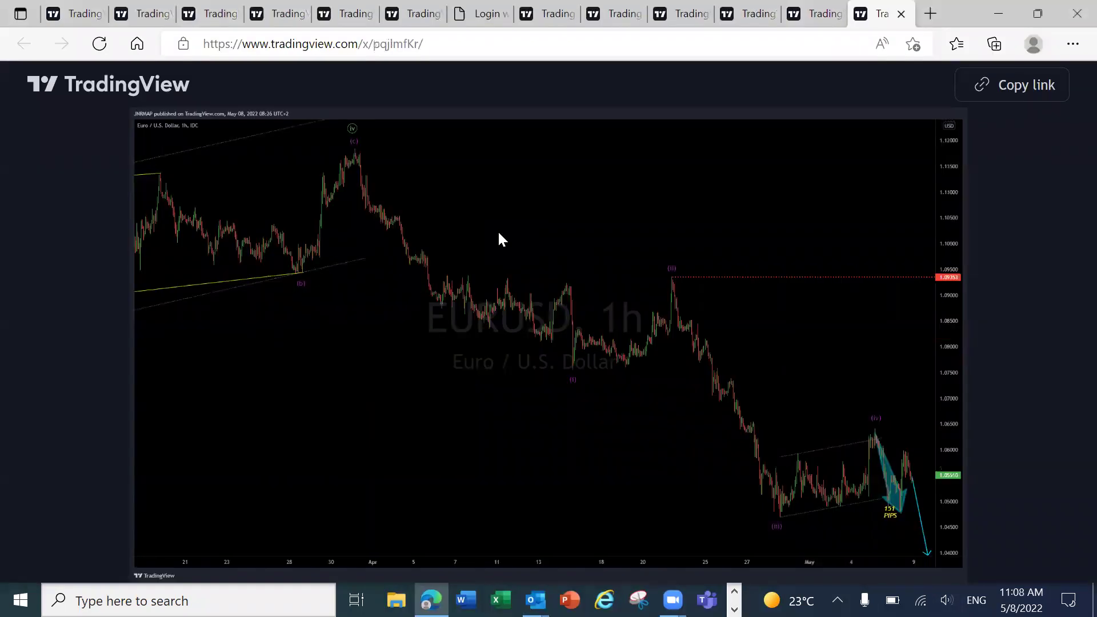
mouse_move(860, 494)
left_mouse_down()
mouse_move(874, 431)
mouse_move(897, 499)
left_mouse_up()
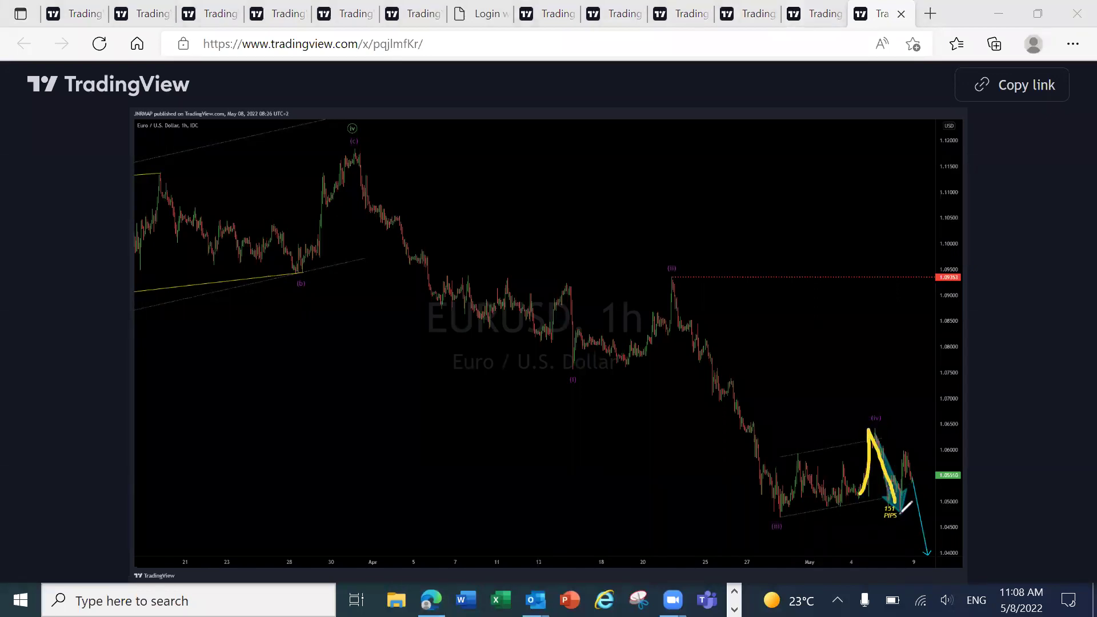
mouse_move(901, 513)
left_mouse_down()
mouse_move(911, 457)
mouse_move(922, 549)
left_mouse_up()
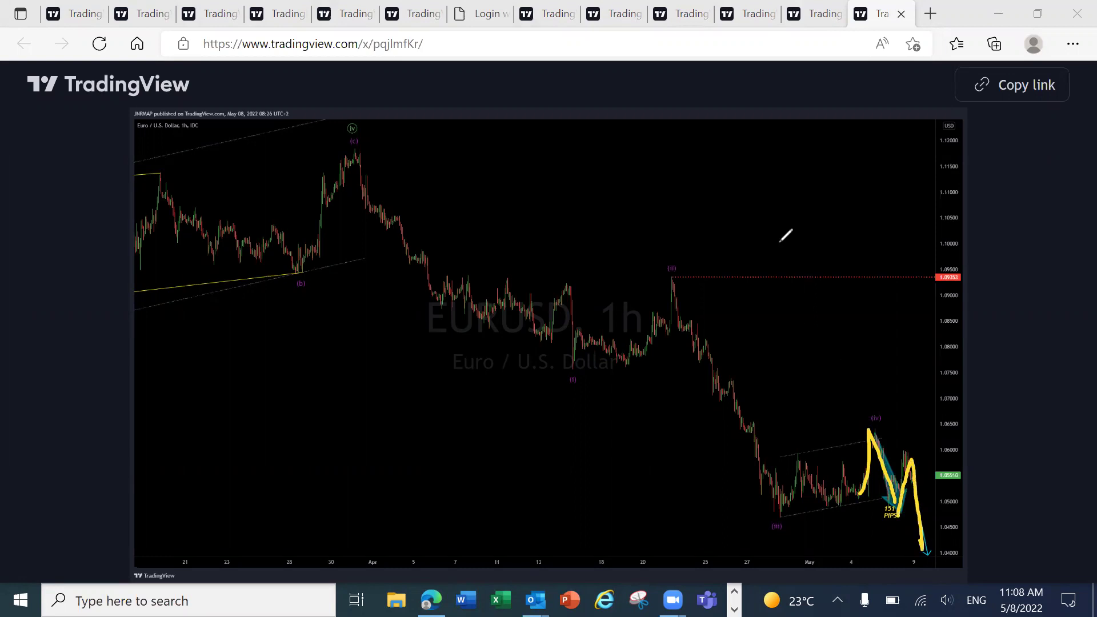
key("Escape")
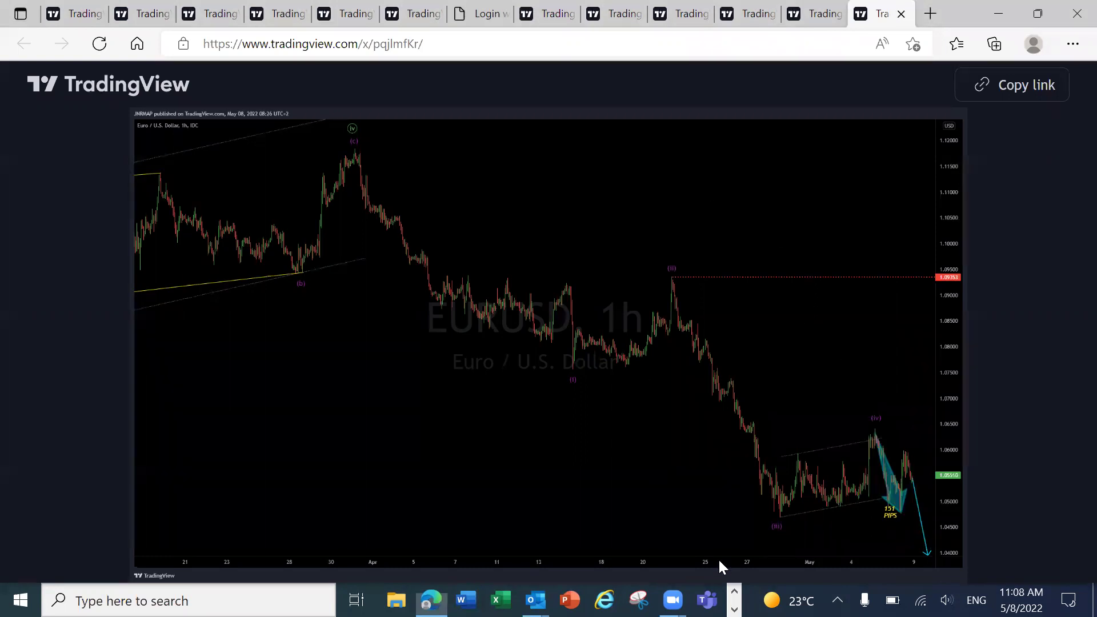
- Open the USDCHF 1H Before chart from the Slack beforeandafter channel and trace the drop to wave (iv) and the projected rise in yellow
left_click(734, 609)
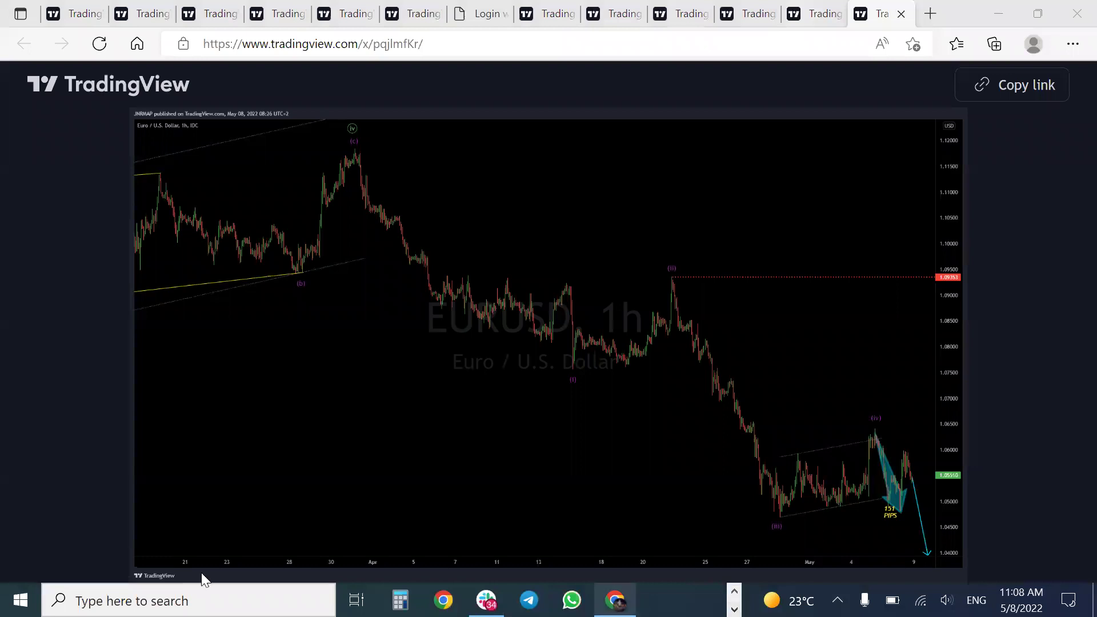
left_click(486, 600)
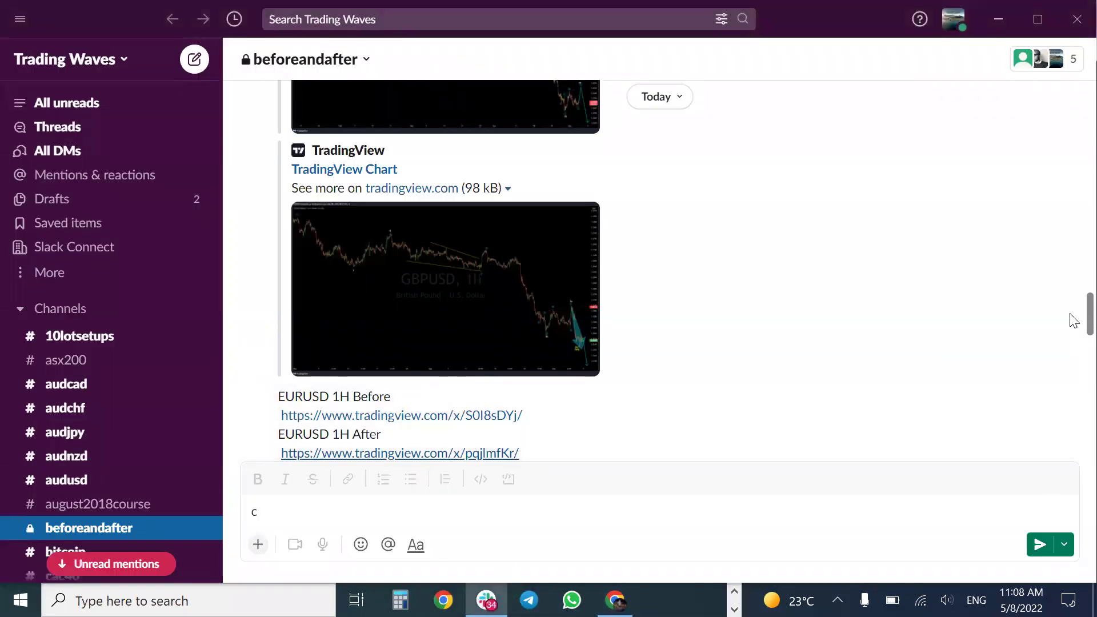
left_click_drag(1084, 316, 1073, 328)
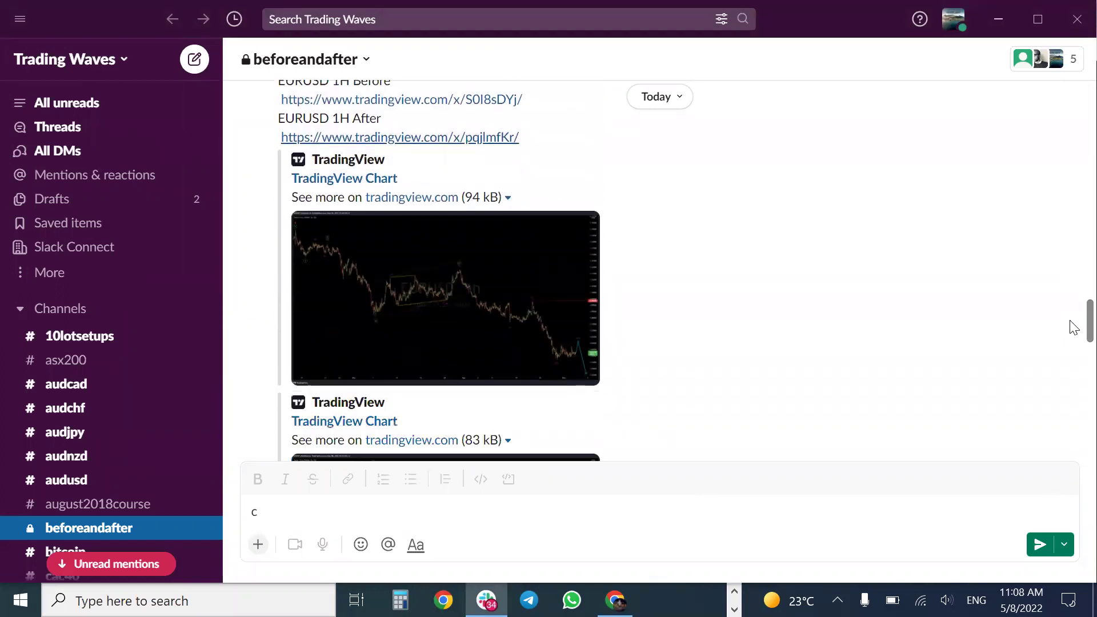
scroll(1073, 330, "down", 4)
scroll(1073, 333, "down", 2)
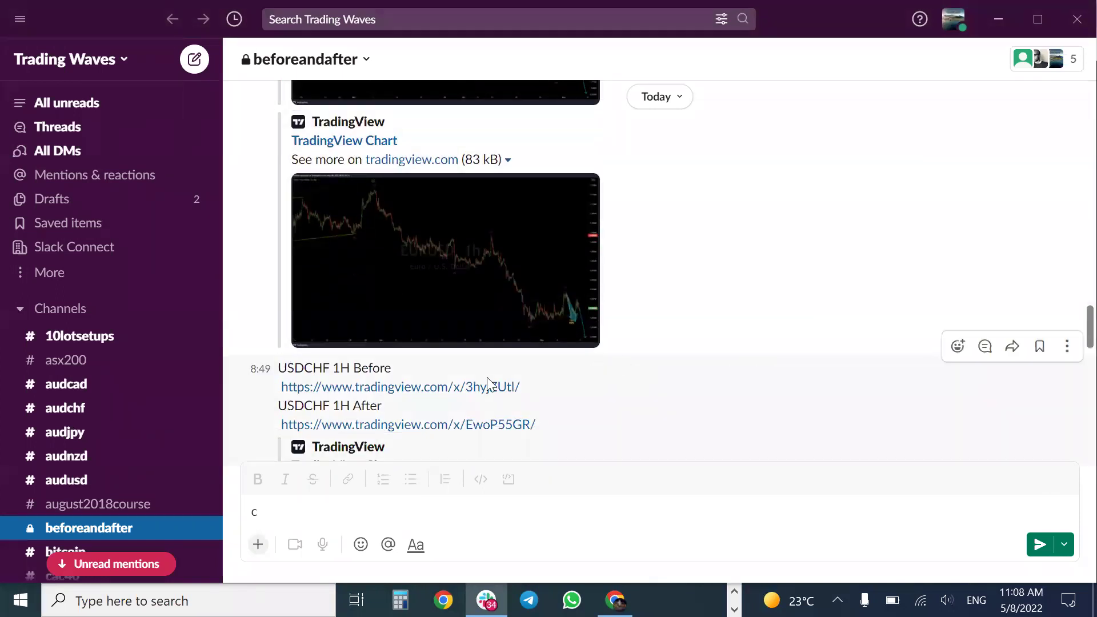
left_click(440, 387)
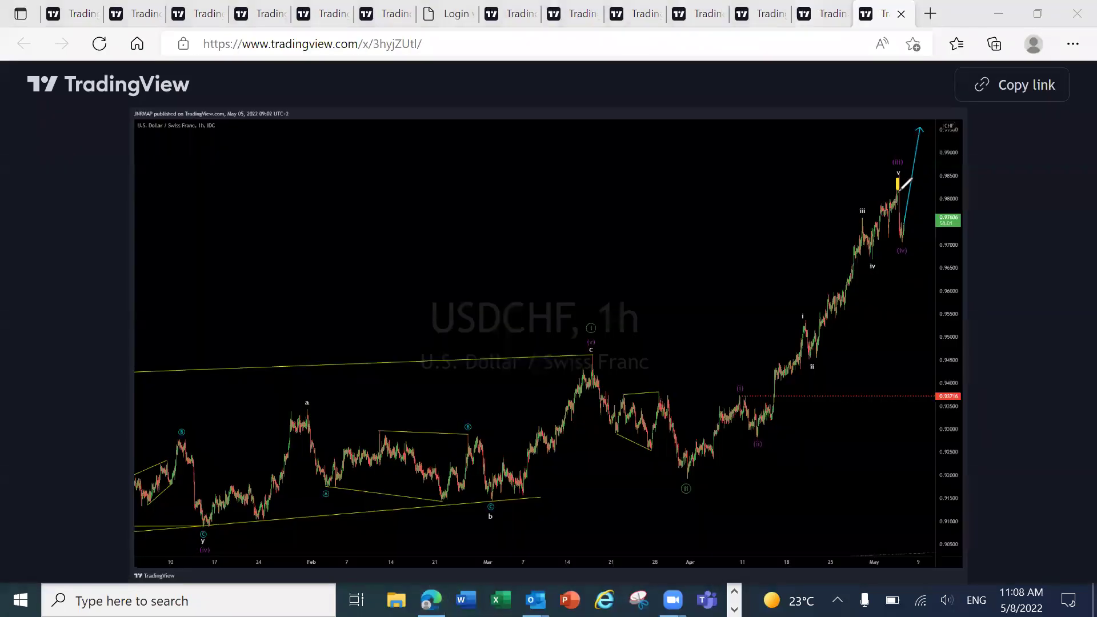
left_click_drag(898, 188, 900, 238)
left_click_drag(901, 235, 932, 126)
- Open the USDCHF 1H After chart from the Slack channel, trace the wave (iv) drop and the rise after it, then erase the lines
left_click(734, 609)
left_click(486, 600)
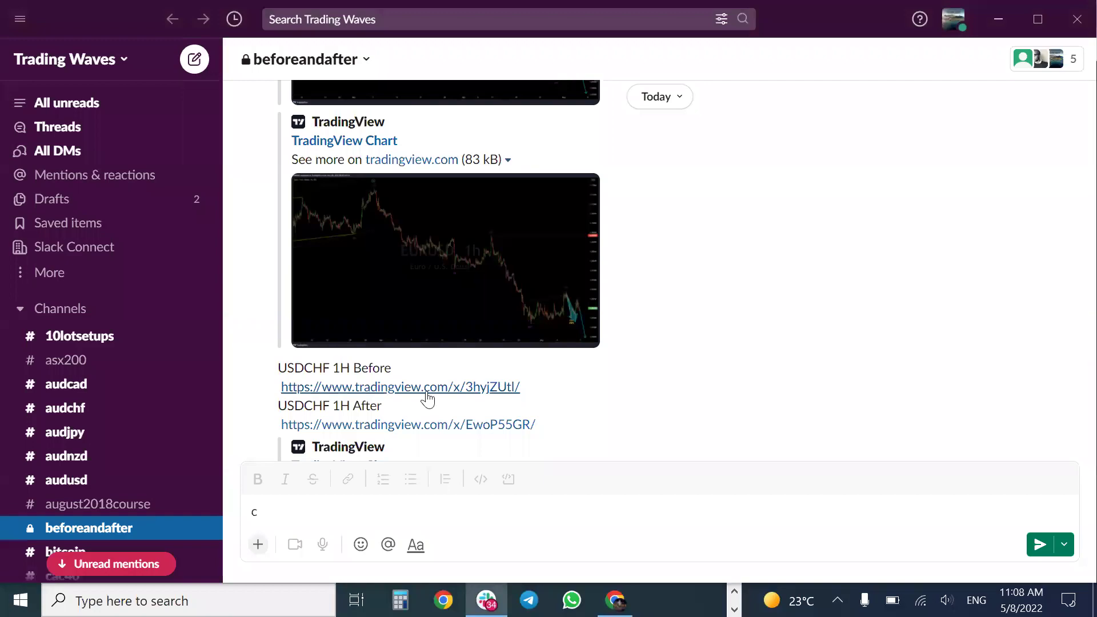
left_click(415, 425)
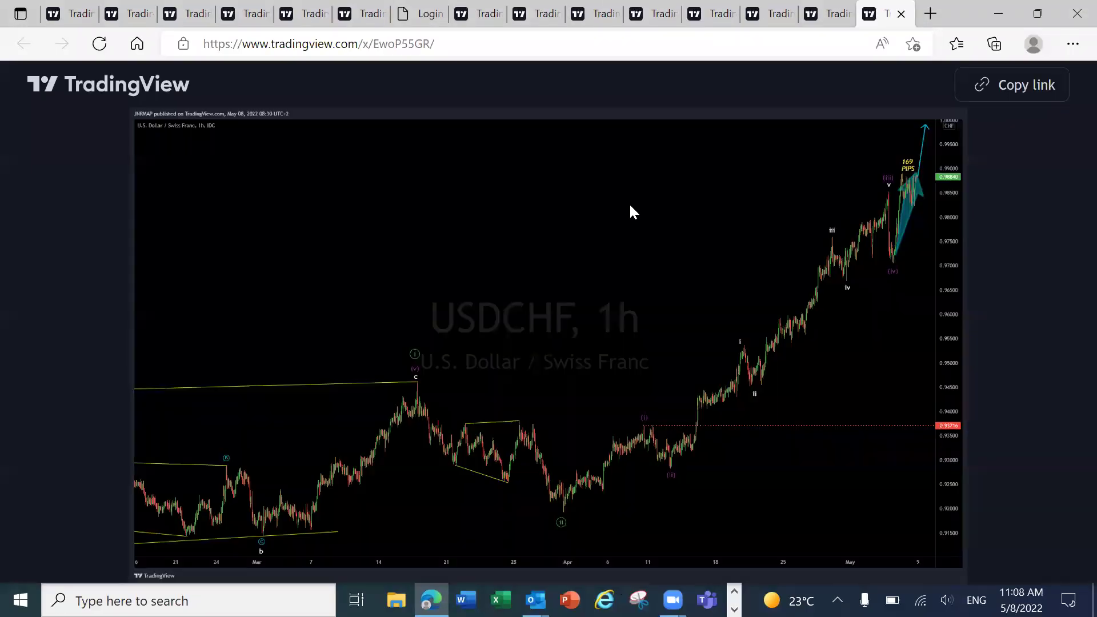
mouse_move(889, 187)
left_mouse_down()
mouse_move(889, 258)
mouse_move(915, 171)
left_mouse_up()
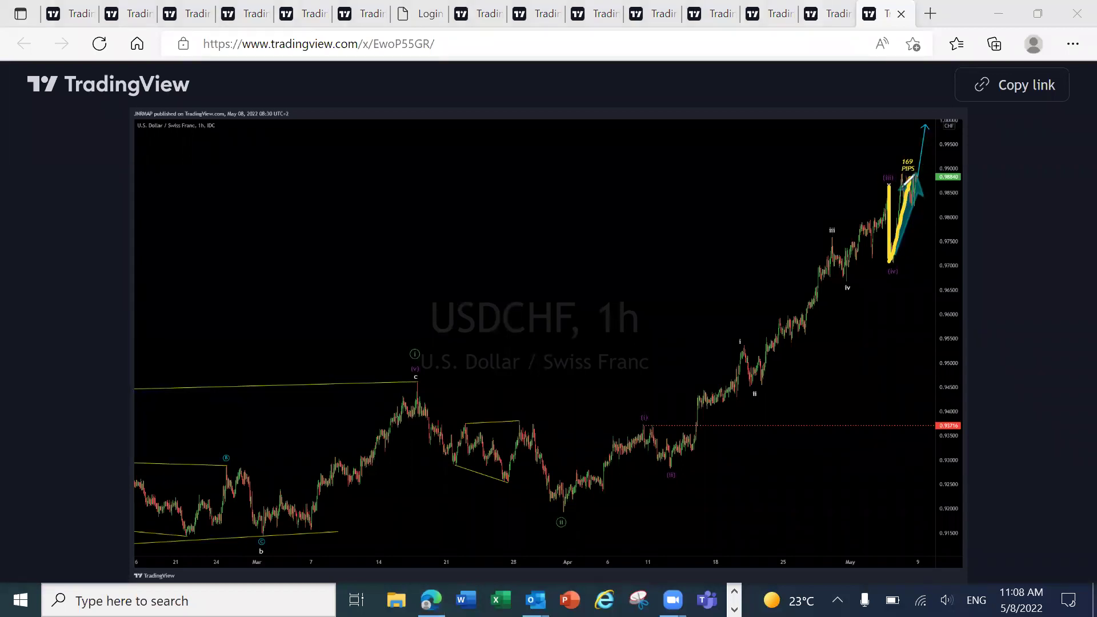
mouse_move(907, 175)
left_mouse_down()
mouse_move(948, 183)
mouse_move(922, 201)
mouse_move(930, 121)
left_mouse_up()
key("Escape")
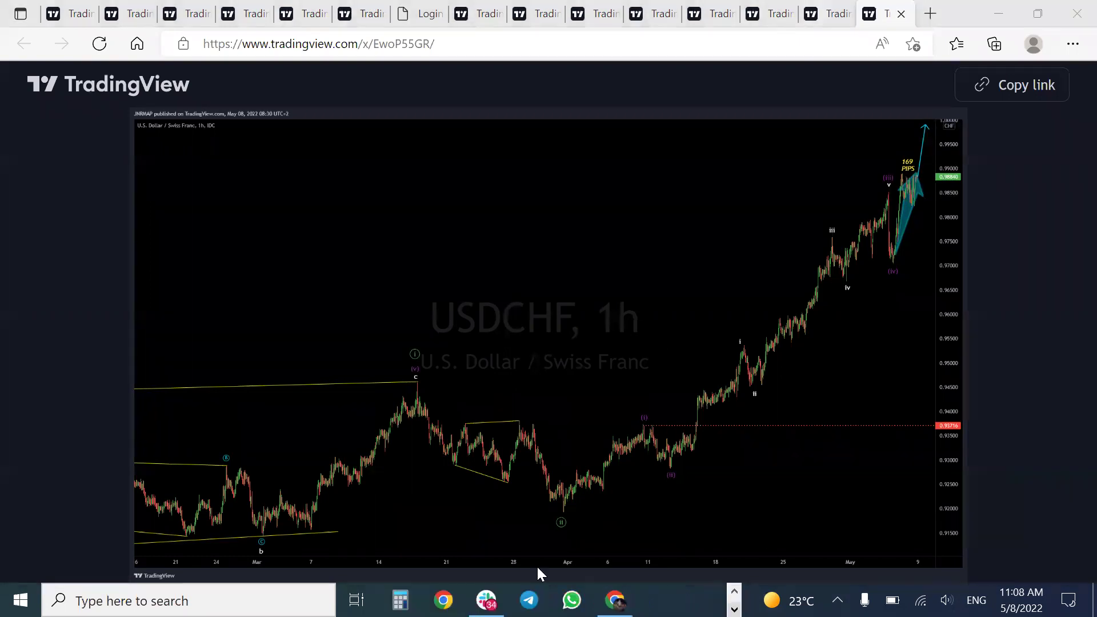
- Open the USDCAD 1H Before chart from the Slack channel, circle the wave 2 low, trace the rise from it, then erase the marks
left_click(486, 599)
type("c")
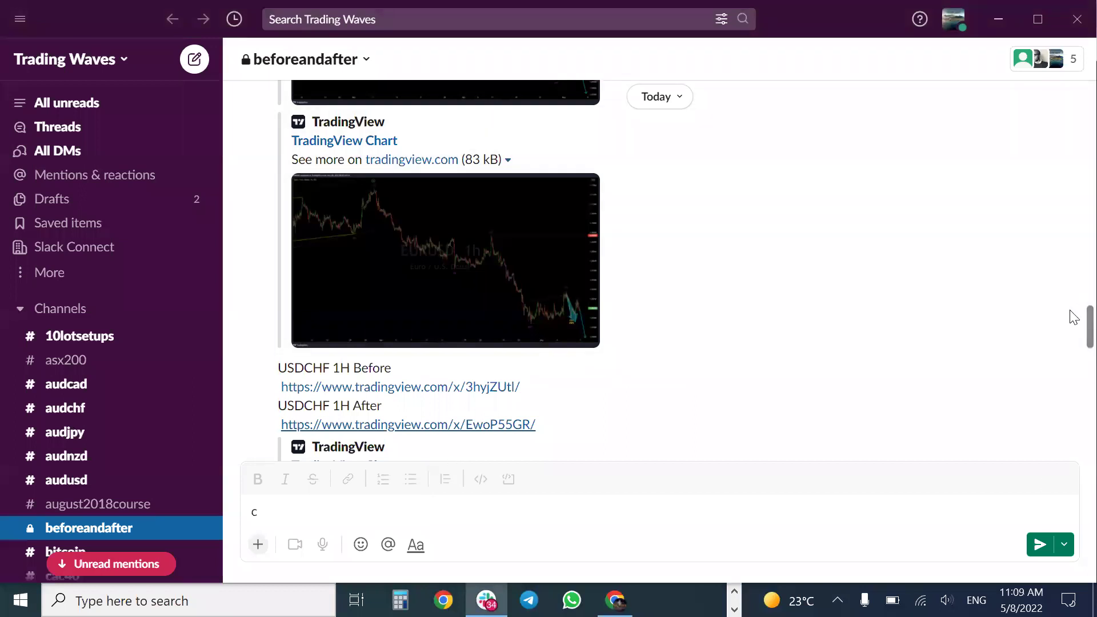
scroll(1073, 311, "down", 10)
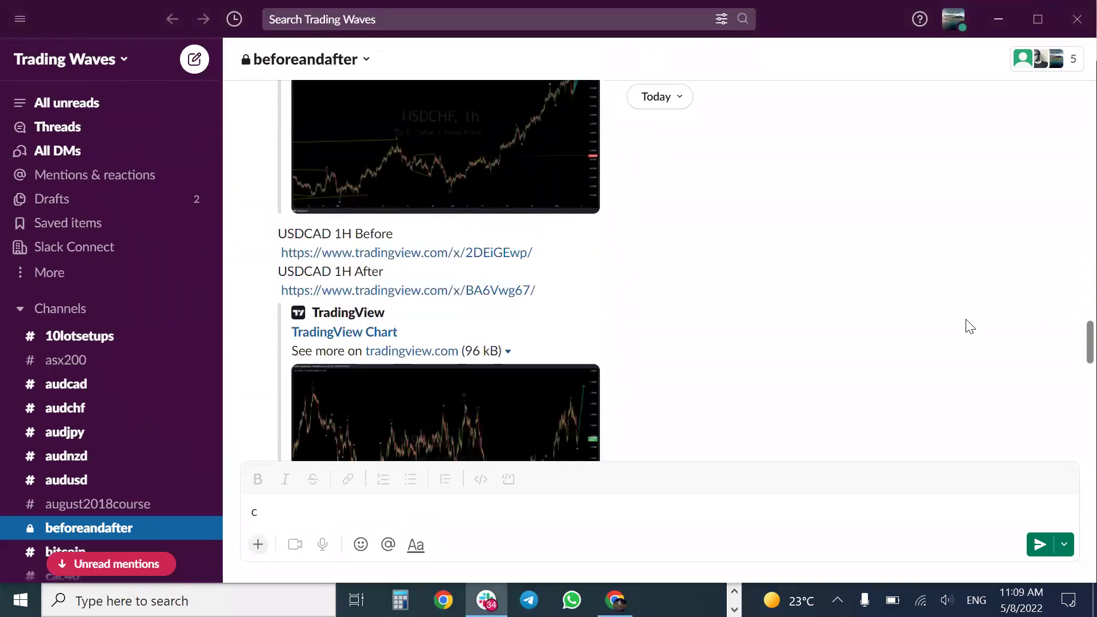
left_click(460, 251)
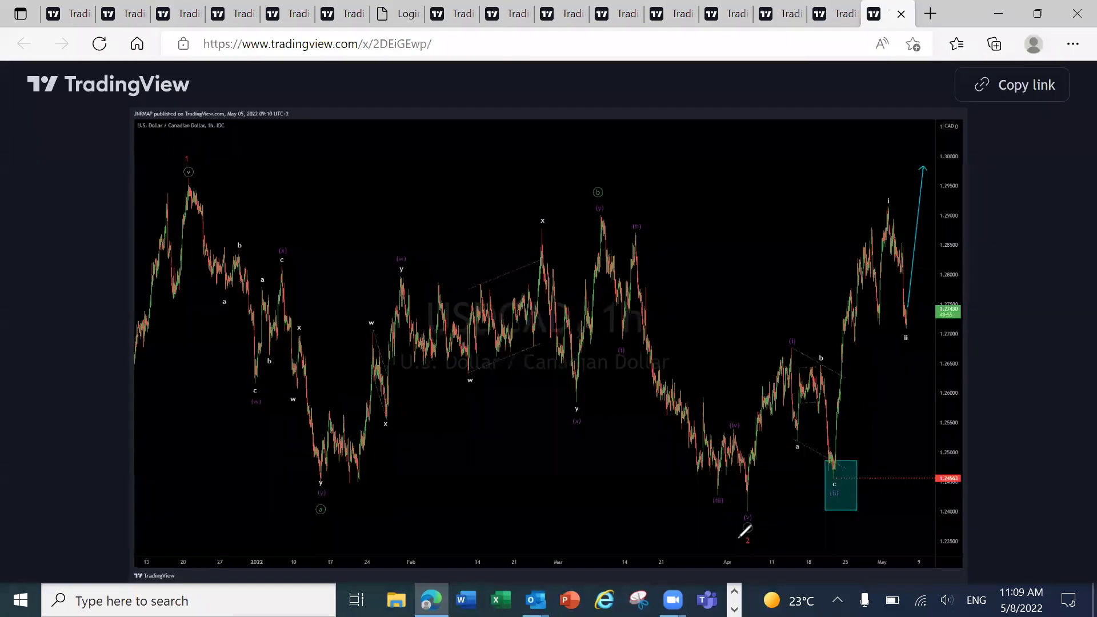
left_click_drag(745, 507, 930, 90)
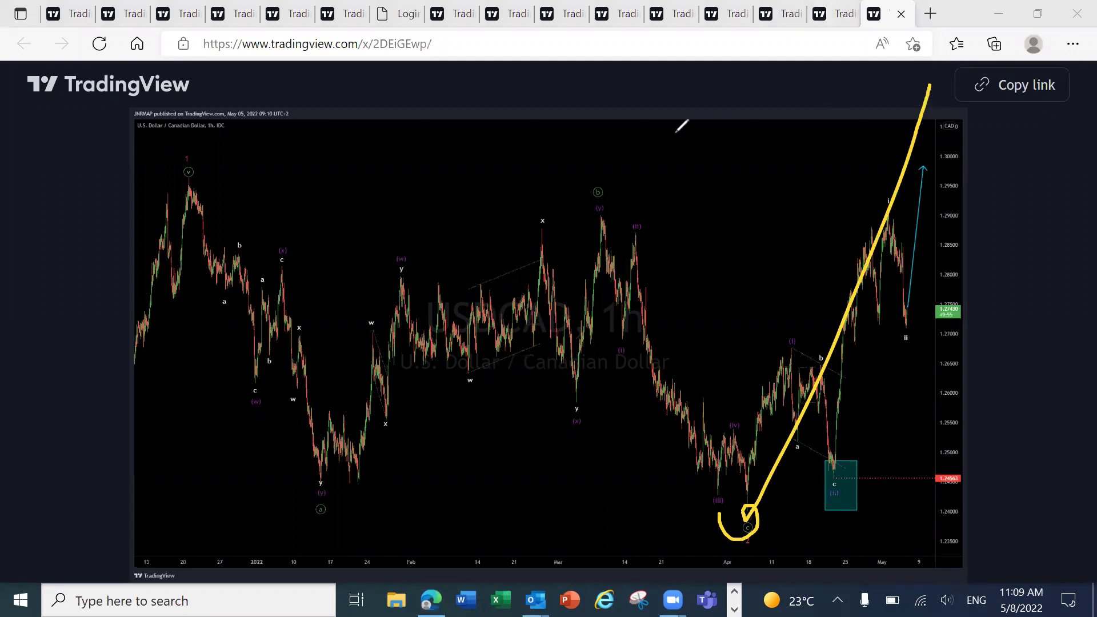
key("e")
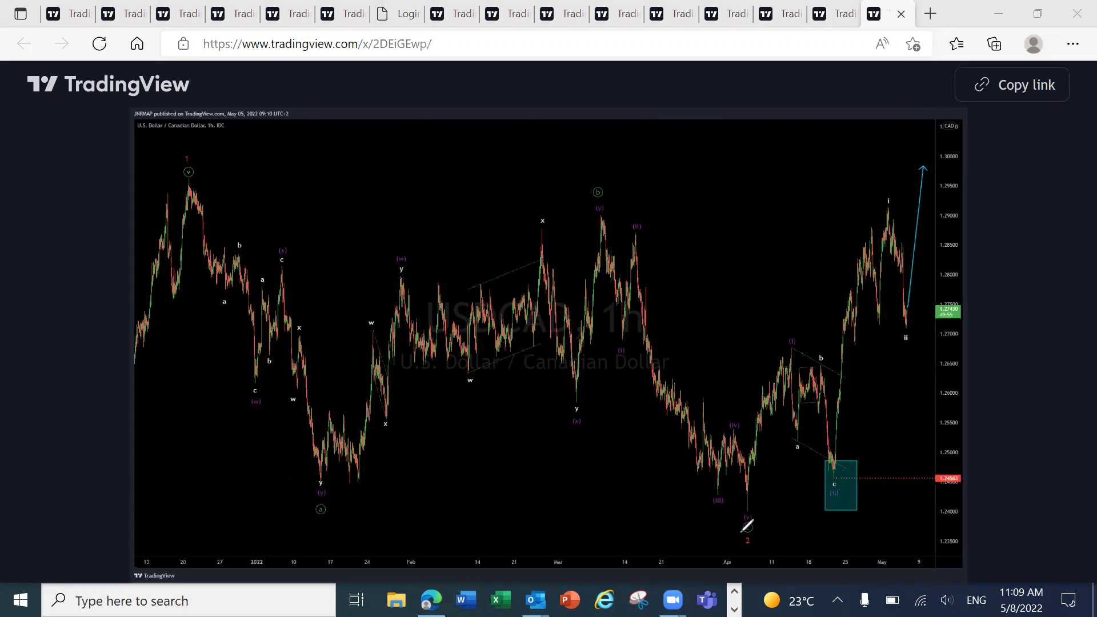
- Trace the USDCAD pullback from wave i to wave ii and the projected rise from the wave ii low, then erase the marks
left_click_drag(910, 319, 904, 330)
left_click_drag(886, 210, 896, 328)
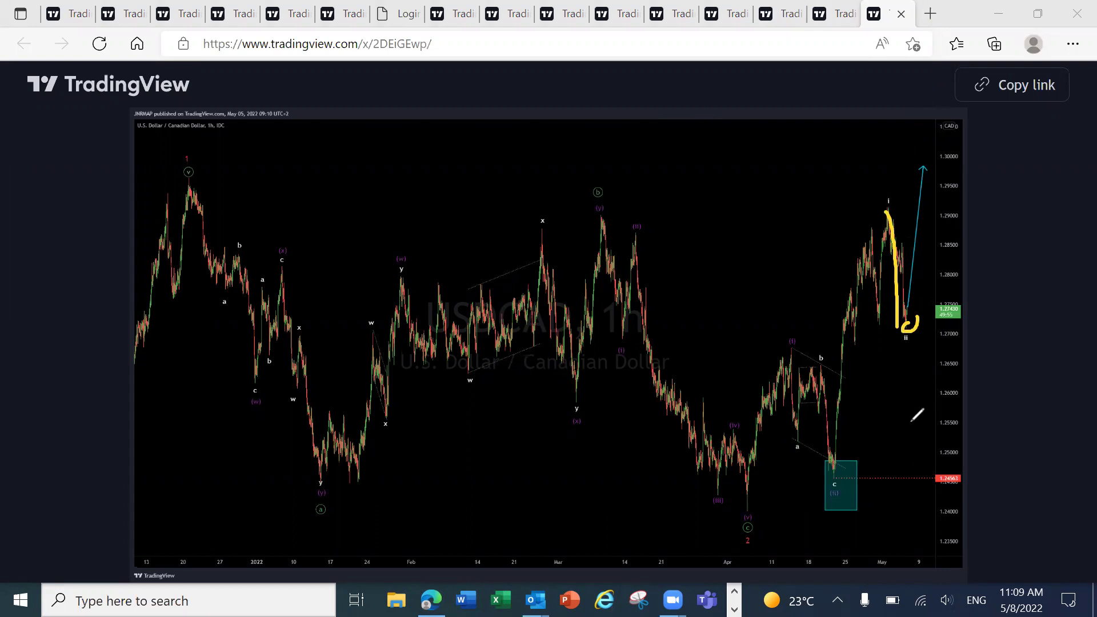
mouse_move(907, 318)
left_mouse_down()
mouse_move(910, 331)
mouse_move(917, 320)
left_mouse_up()
mouse_move(911, 318)
left_mouse_down()
mouse_move(902, 330)
mouse_move(940, 97)
left_mouse_up()
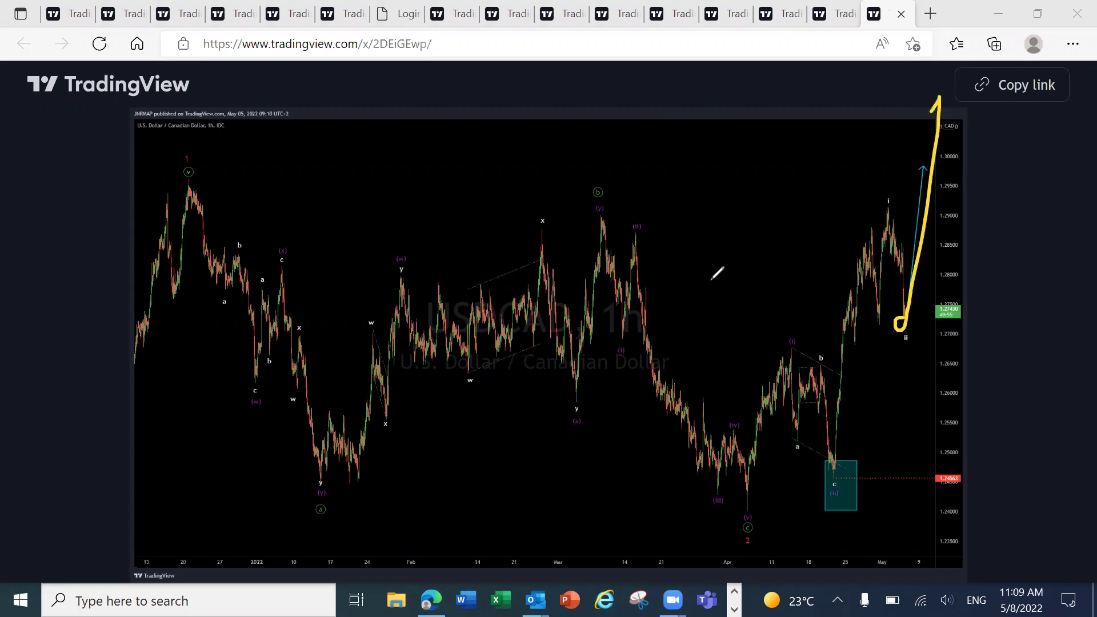
key("Escape")
- Return to the Slack channel and open the USDCAD 1H After chart to compare it with the forecast
left_click(734, 609)
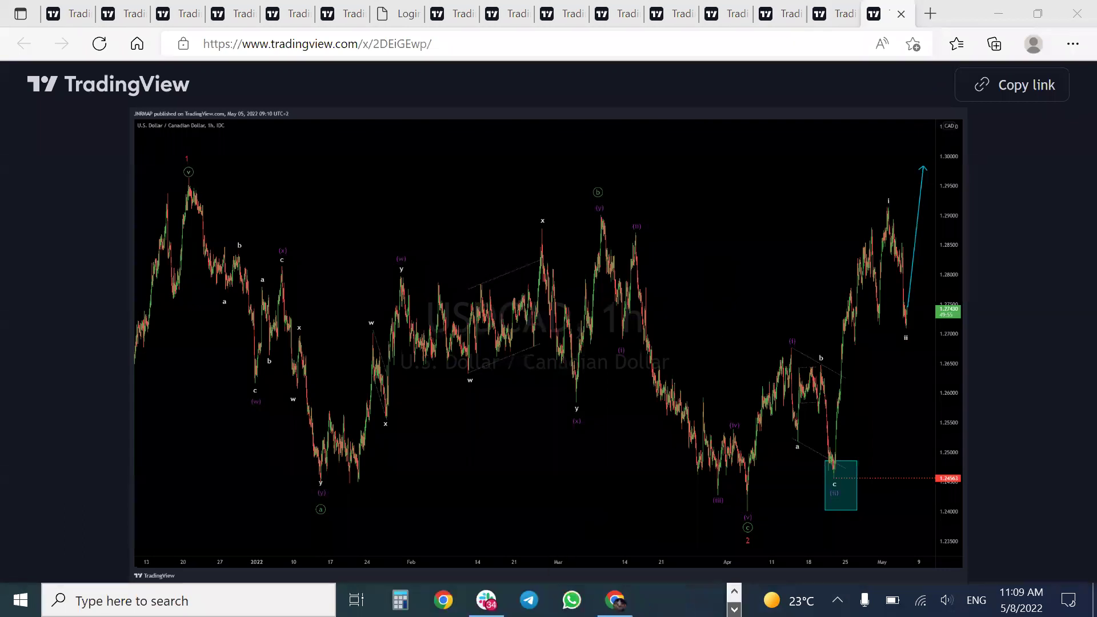
left_click(486, 599)
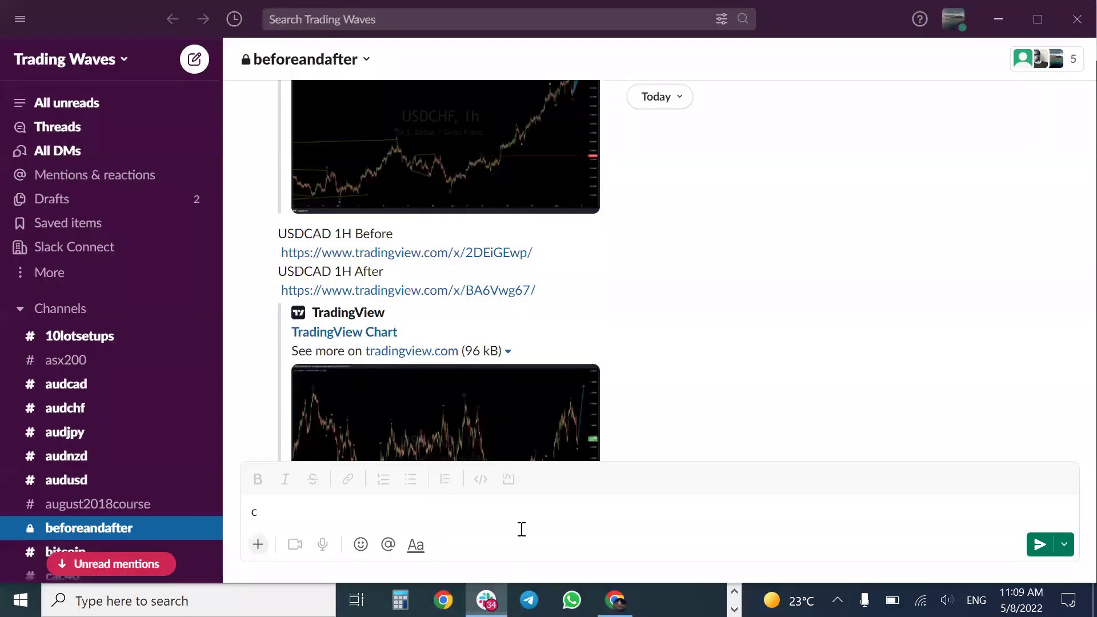
left_click(432, 290)
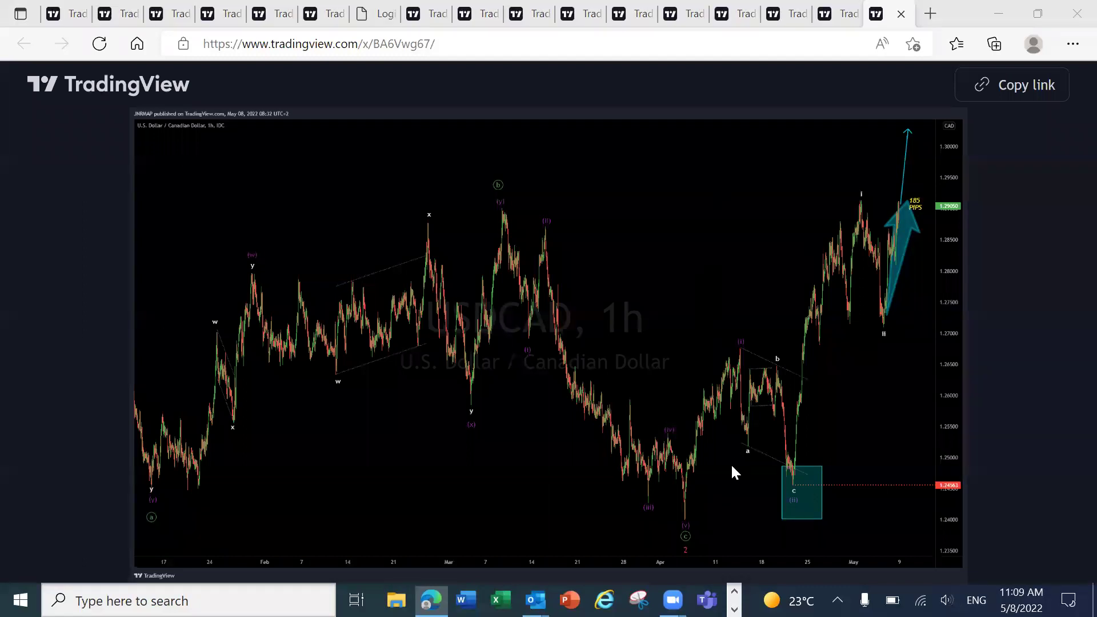
- Open the DXY 1H Before chart from the Slack channel, trace the wave iv correction and the projected rise in yellow, and erase the lines
left_click(734, 609)
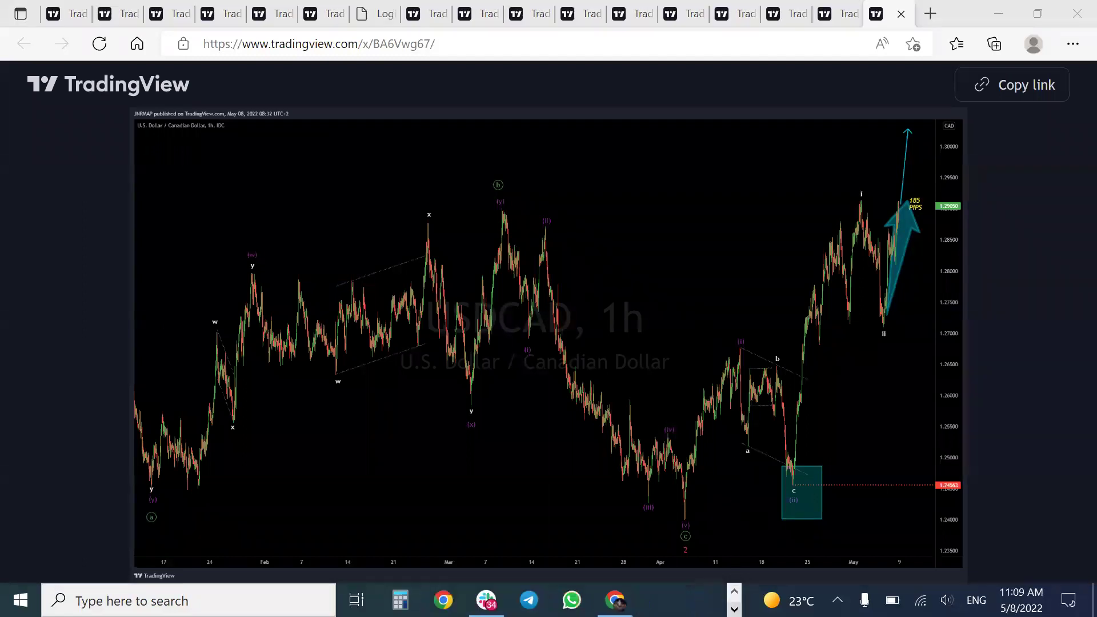
left_click(486, 599)
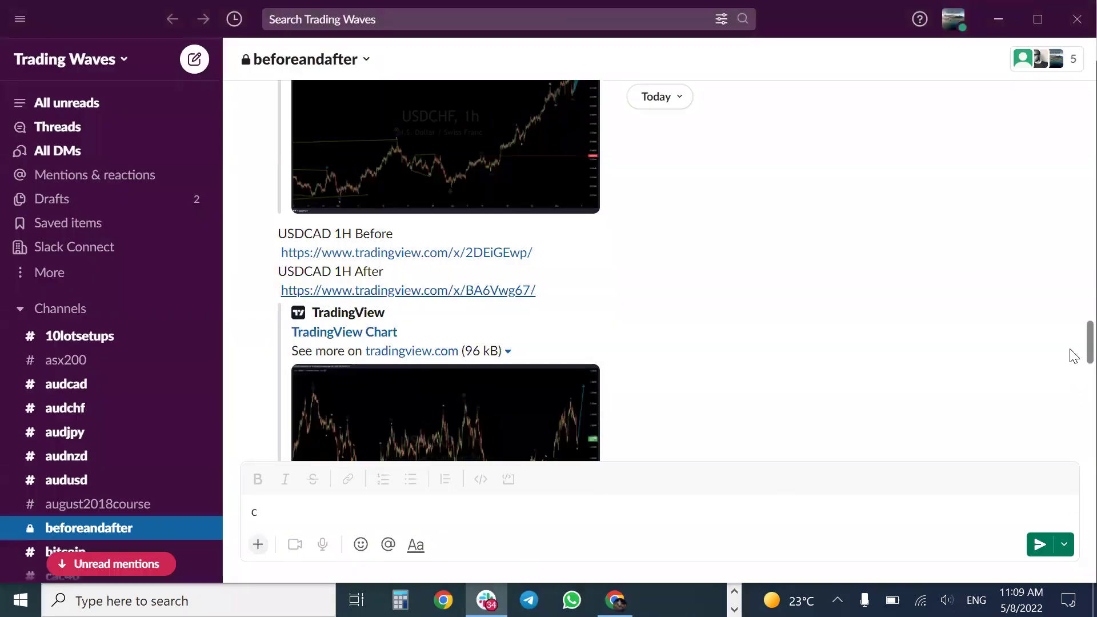
scroll(1072, 360, "down", 5)
scroll(1073, 362, "down", 3)
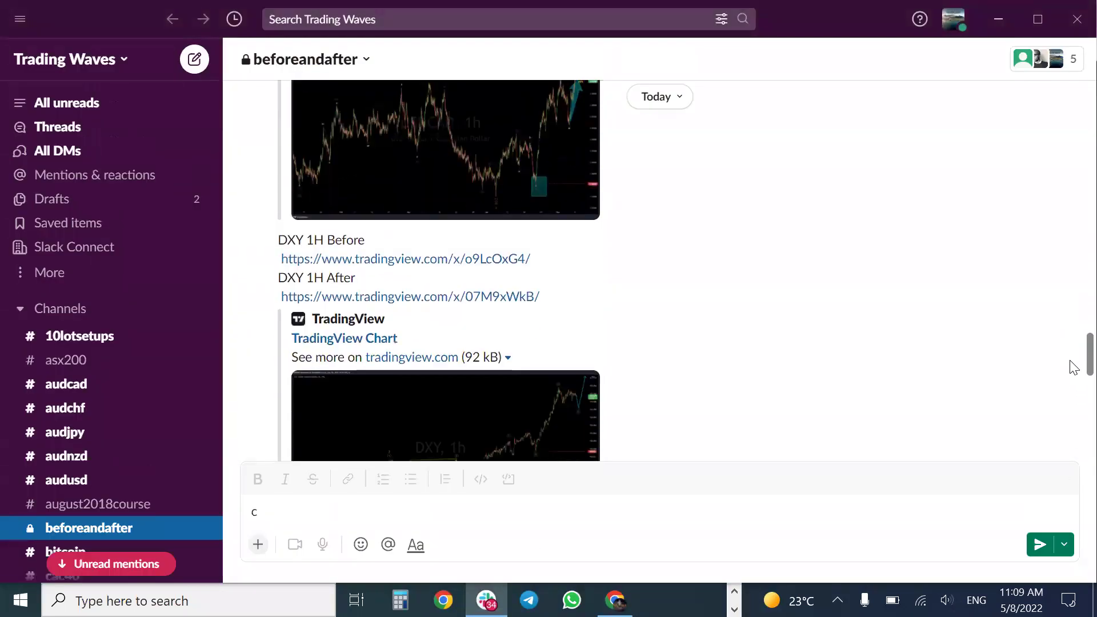
left_click(486, 259)
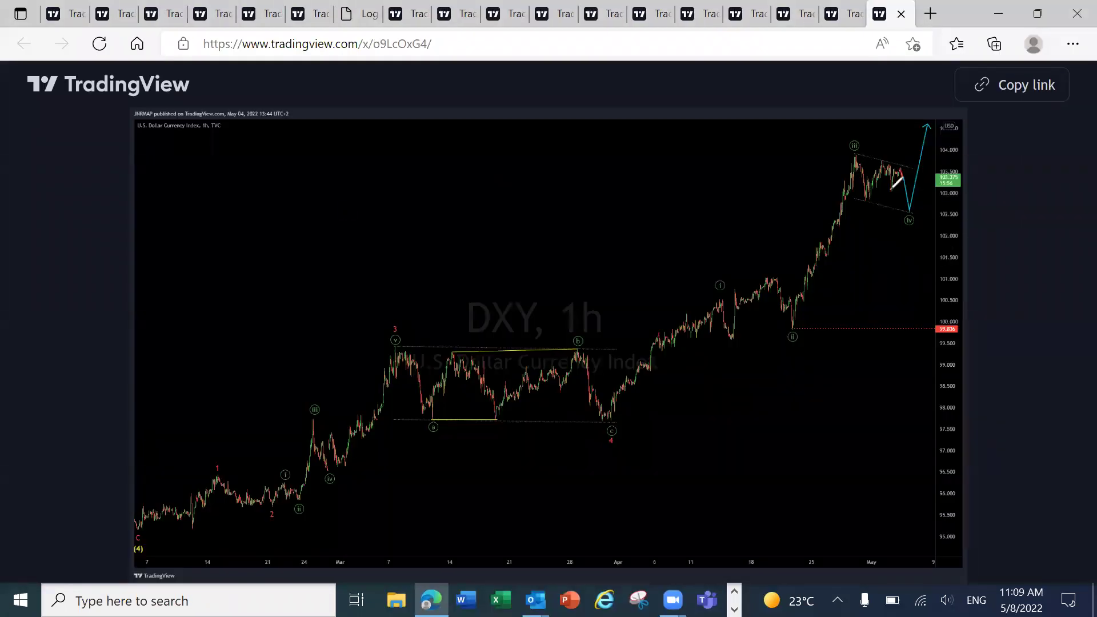
mouse_move(855, 155)
left_mouse_down()
mouse_move(862, 198)
mouse_move(892, 165)
mouse_move(910, 211)
mouse_move(931, 105)
left_mouse_up()
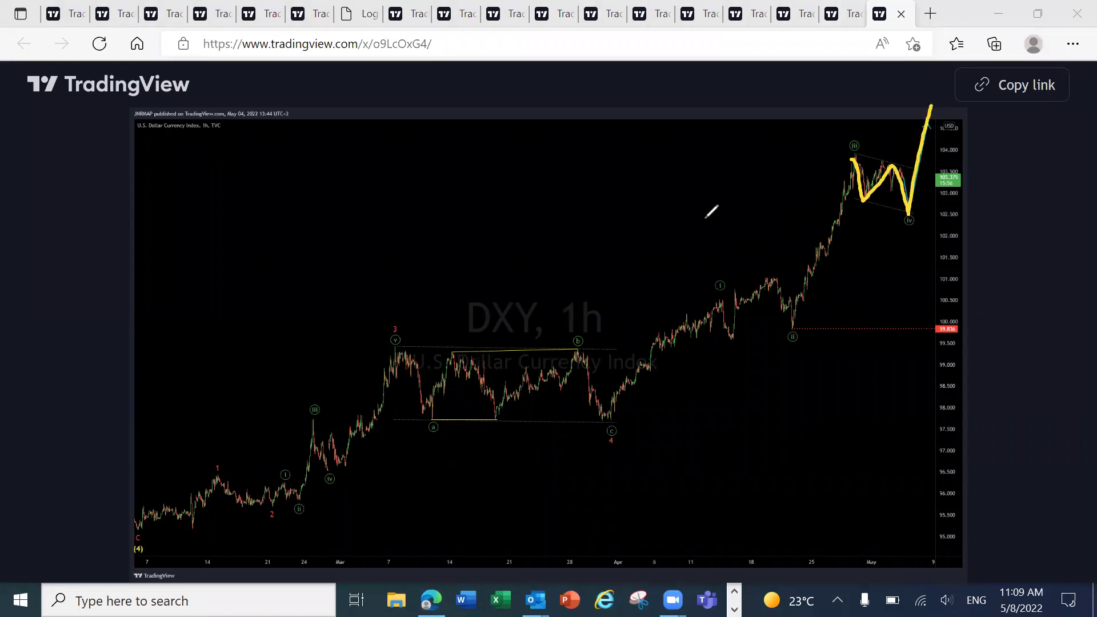
key("ctrl+z")
mouse_move(898, 177)
left_mouse_down()
mouse_move(908, 201)
mouse_move(948, 100)
left_mouse_up()
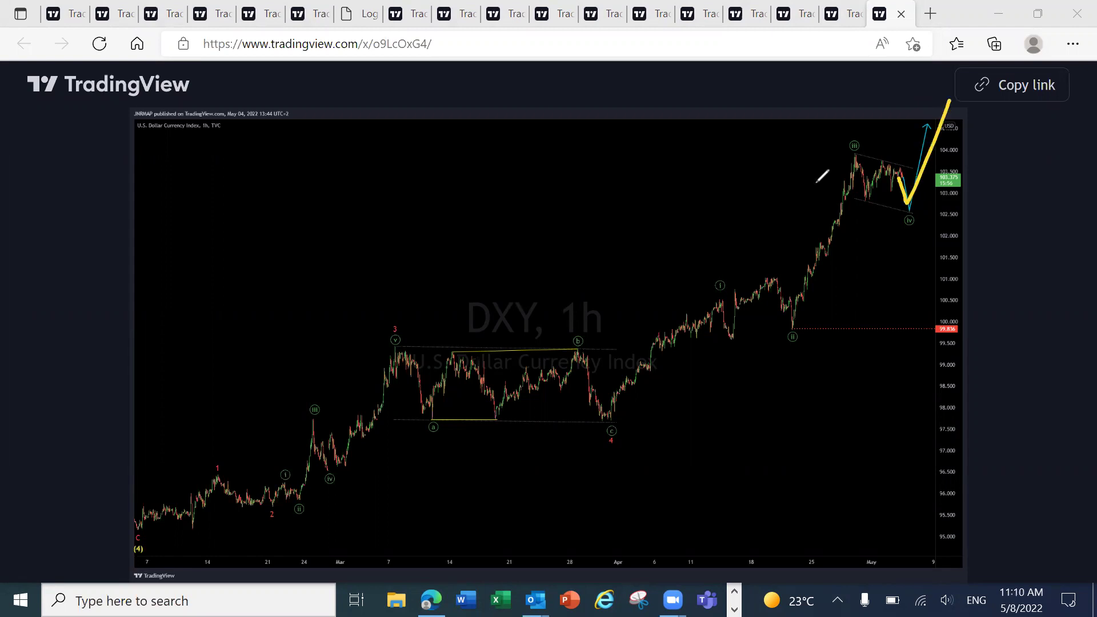
key("Escape")
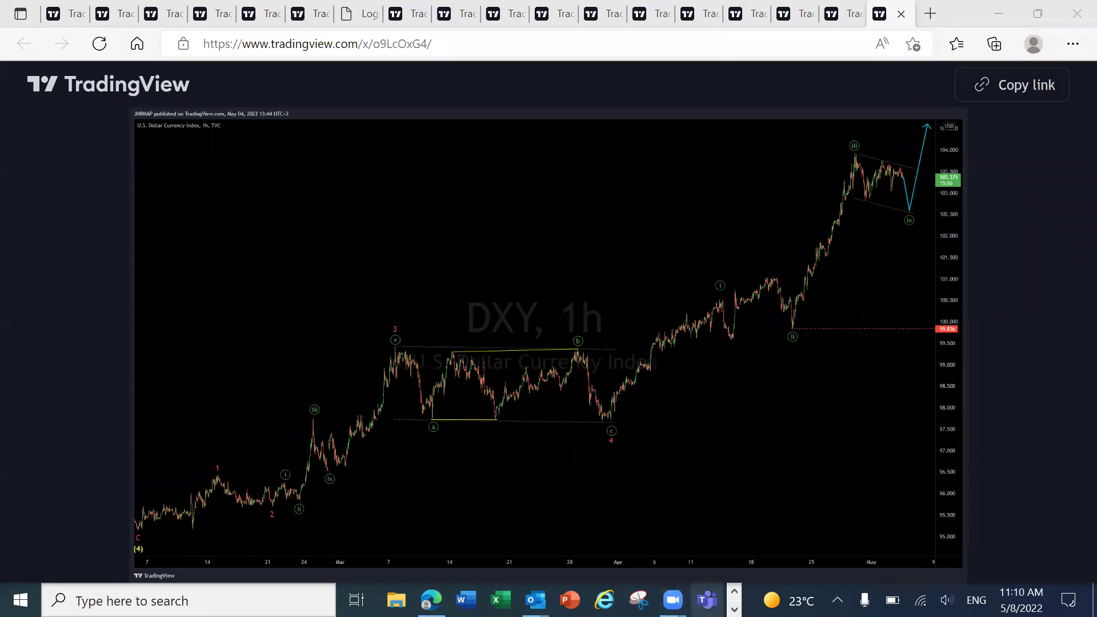
- Open the DXY 1H After chart from the Slack channel, trace the drop to wave iv and the rise after it, then erase the line
left_click(734, 609)
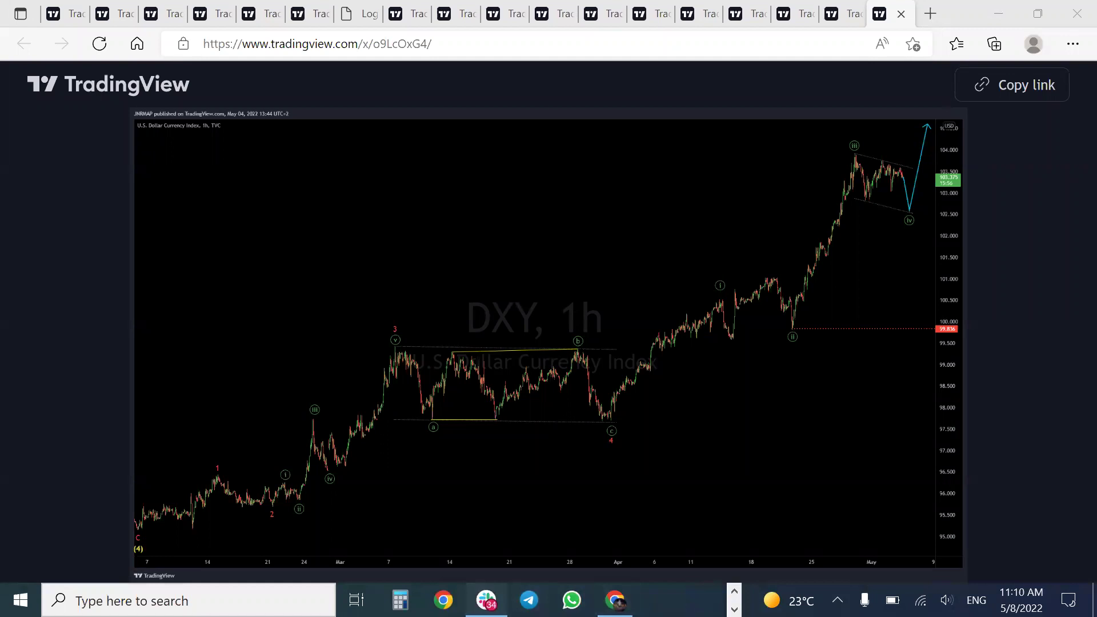
left_click(486, 600)
left_click(444, 298)
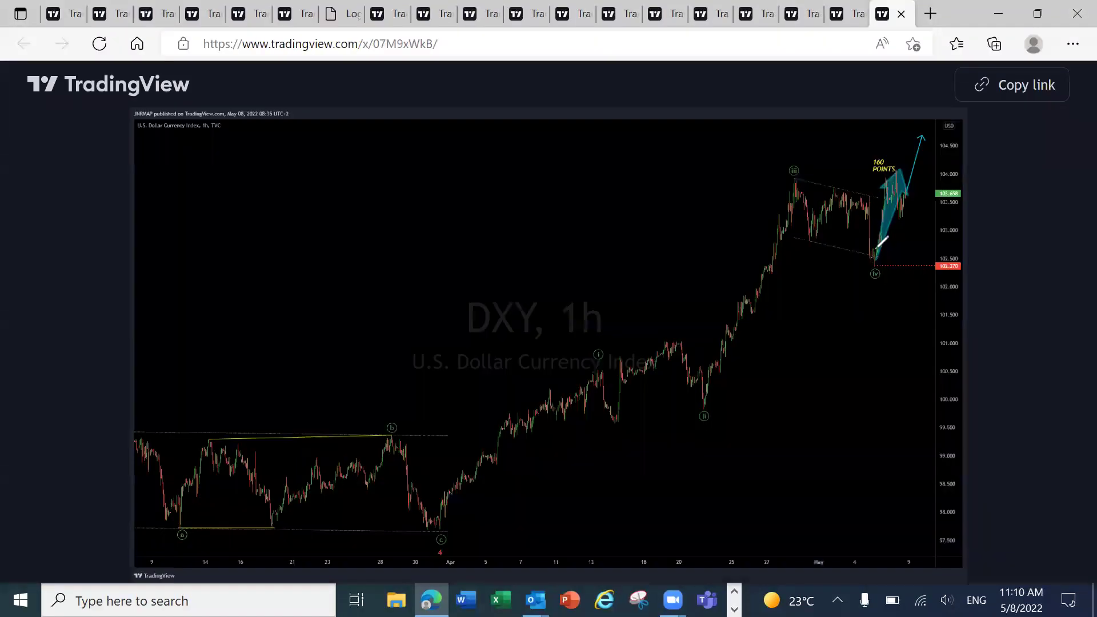
mouse_move(868, 190)
left_mouse_down()
mouse_move(893, 221)
mouse_move(913, 151)
left_mouse_up()
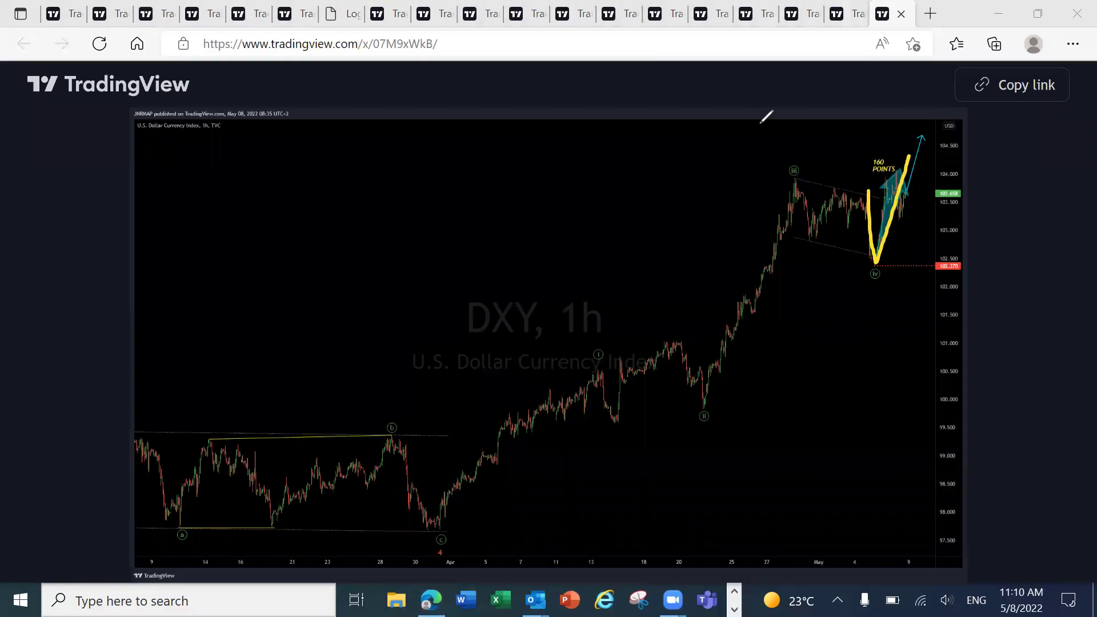
key("Escape")
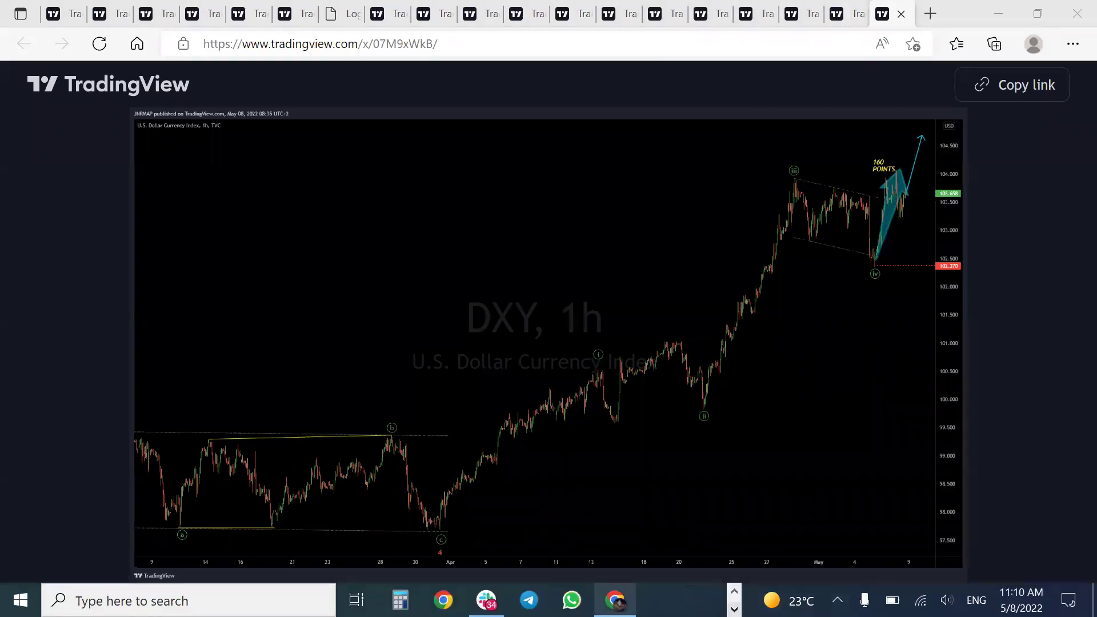
- Return to the beforeandafter channel in Slack and open the XAUUSD 1H Before chart
mouse_move(486, 599)
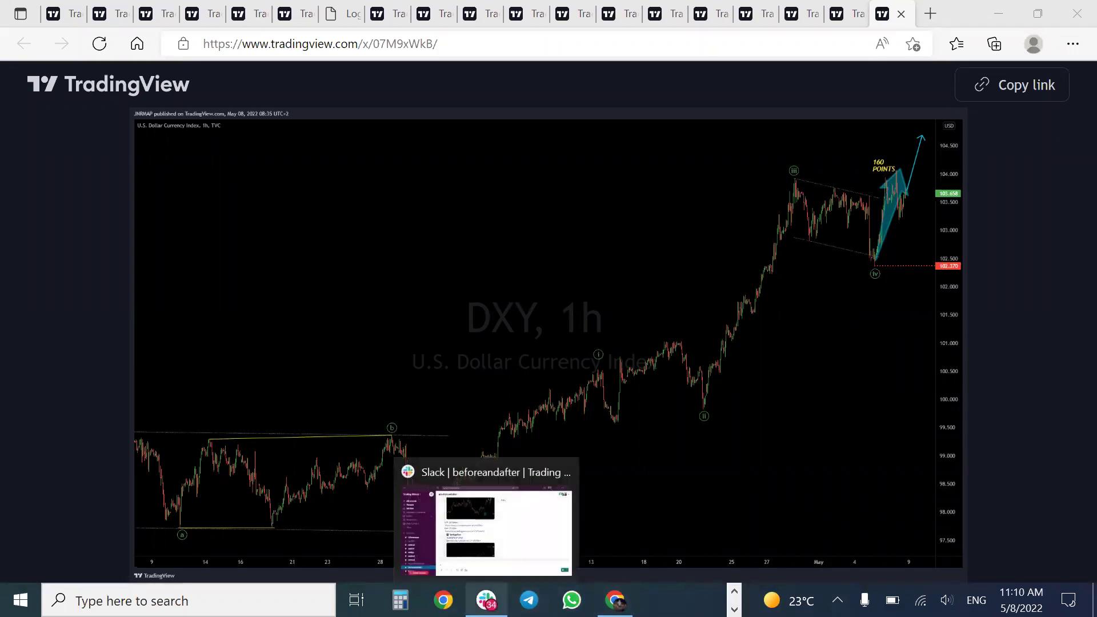
left_click(552, 549)
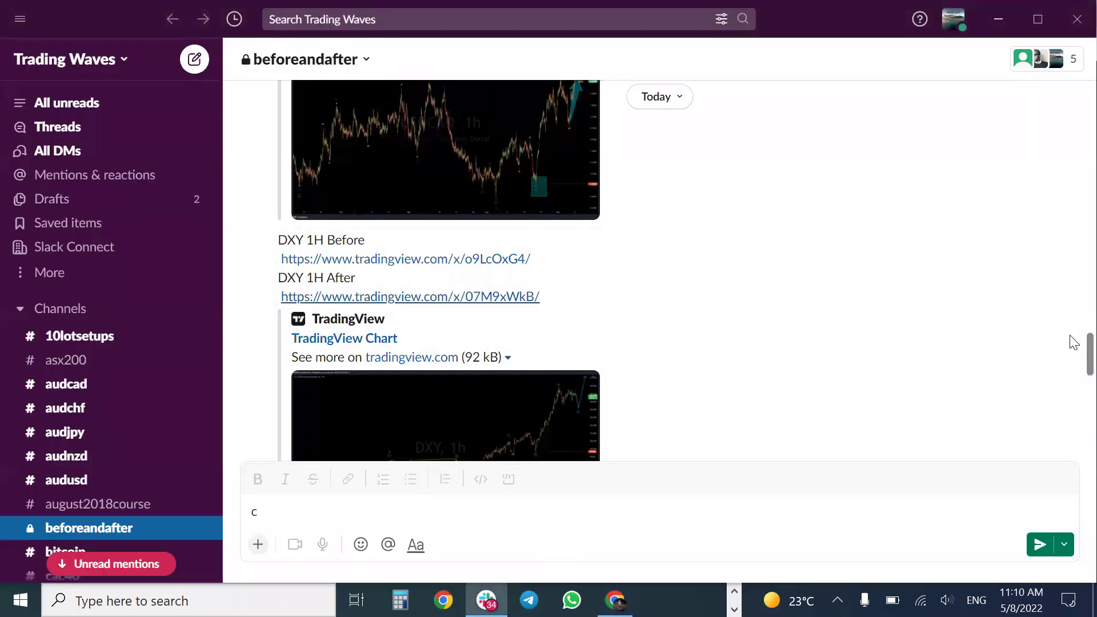
scroll(1072, 365, "down", 5)
scroll(1073, 370, "down", 2)
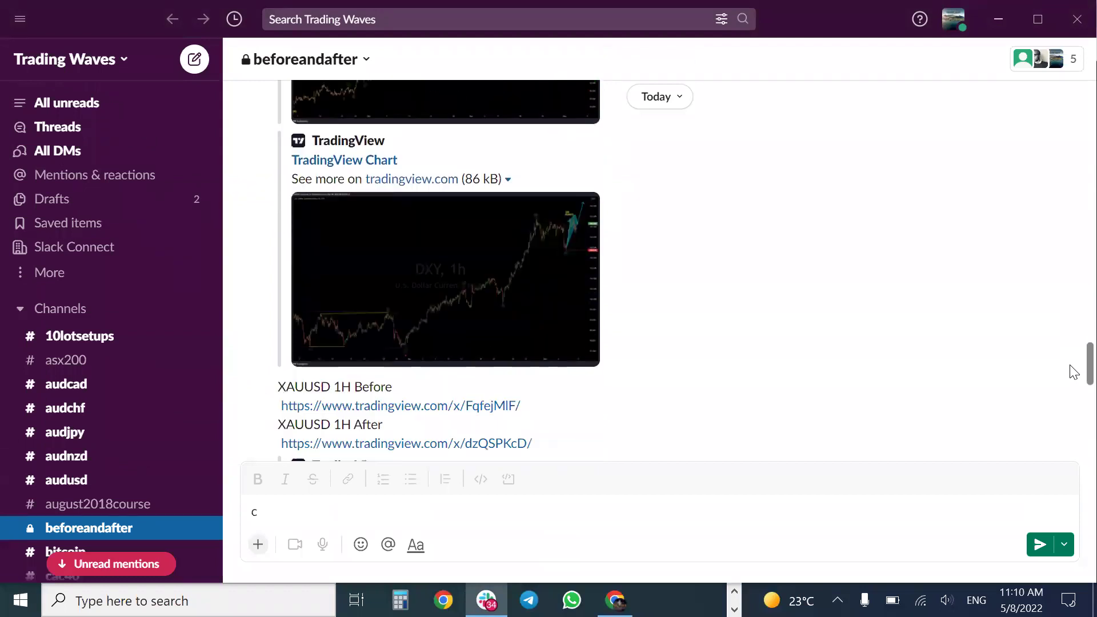
scroll(1072, 372, "down", 1)
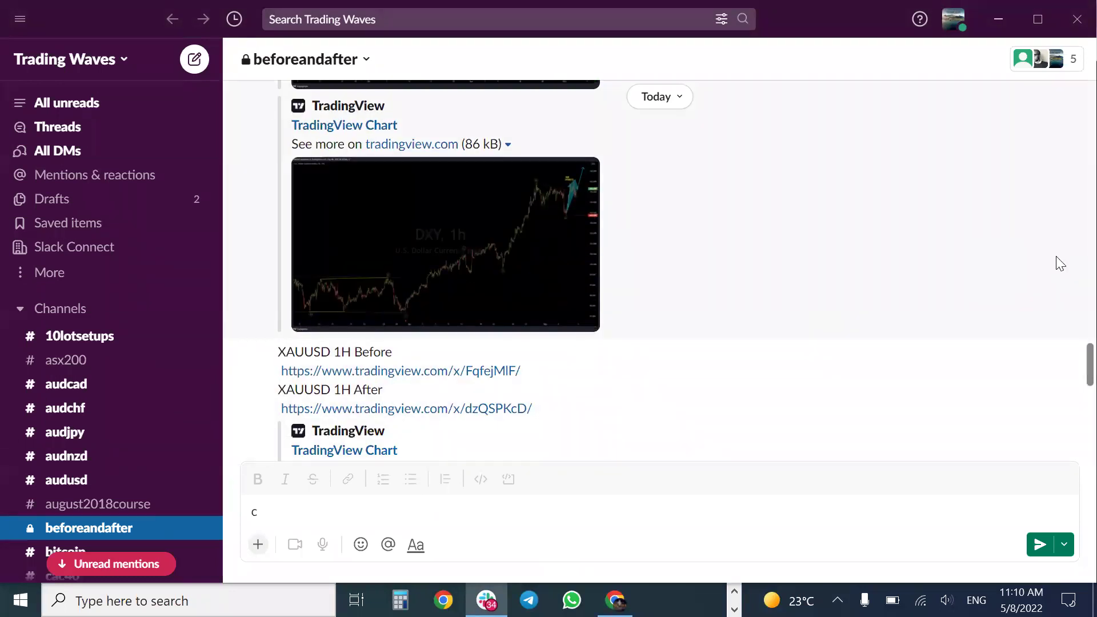
scroll(1071, 360, "down", 3)
scroll(1071, 359, "up", 4)
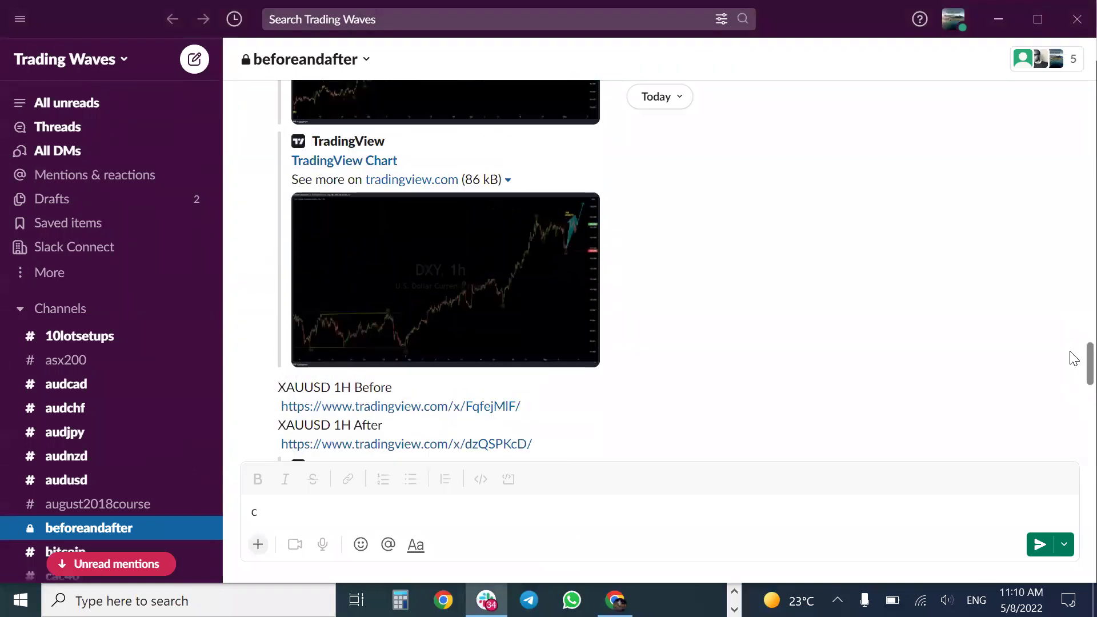
left_click(403, 406)
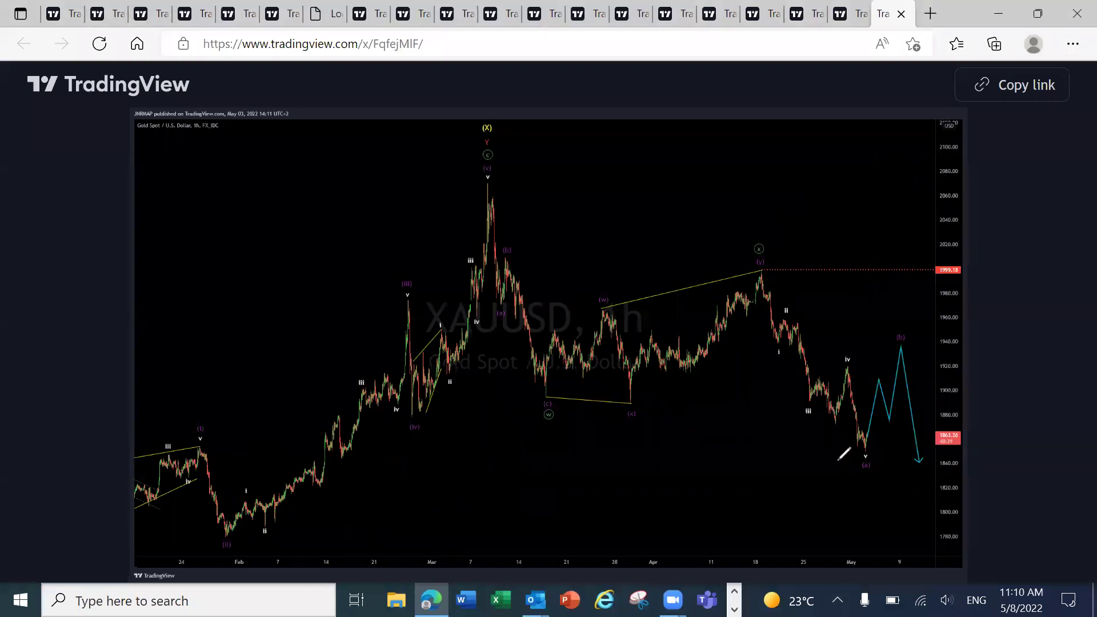
- Circle the XAUUSD wave x high, trace the decline to wave (a) and the projected wave (b) rise and drop in yellow, then erase the marks
left_click_drag(753, 271, 759, 267)
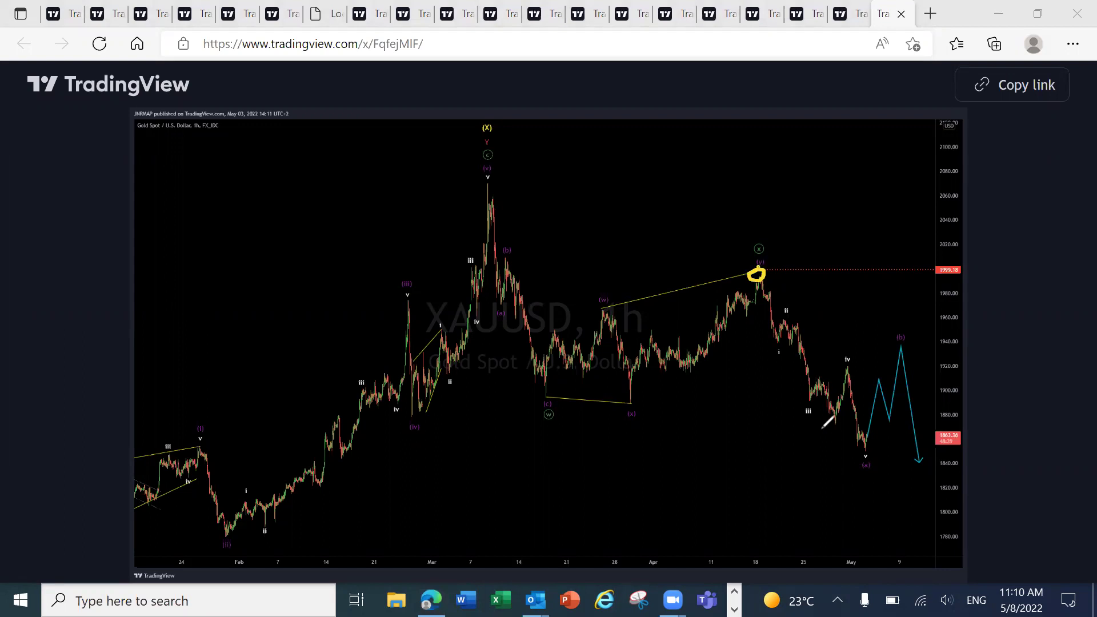
left_click_drag(837, 473, 759, 273)
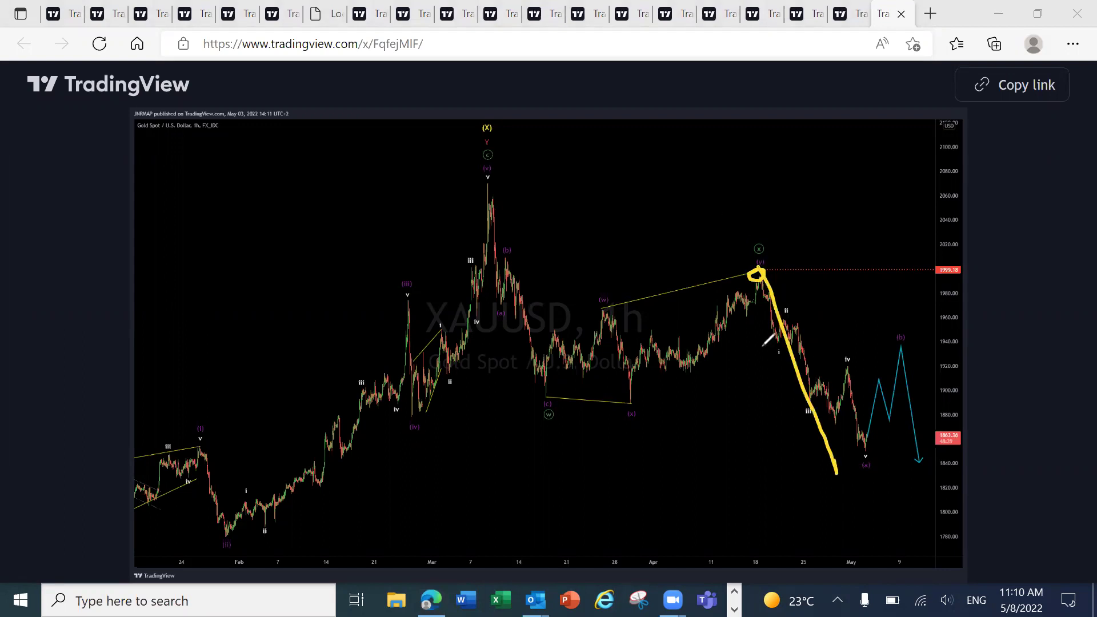
key("e")
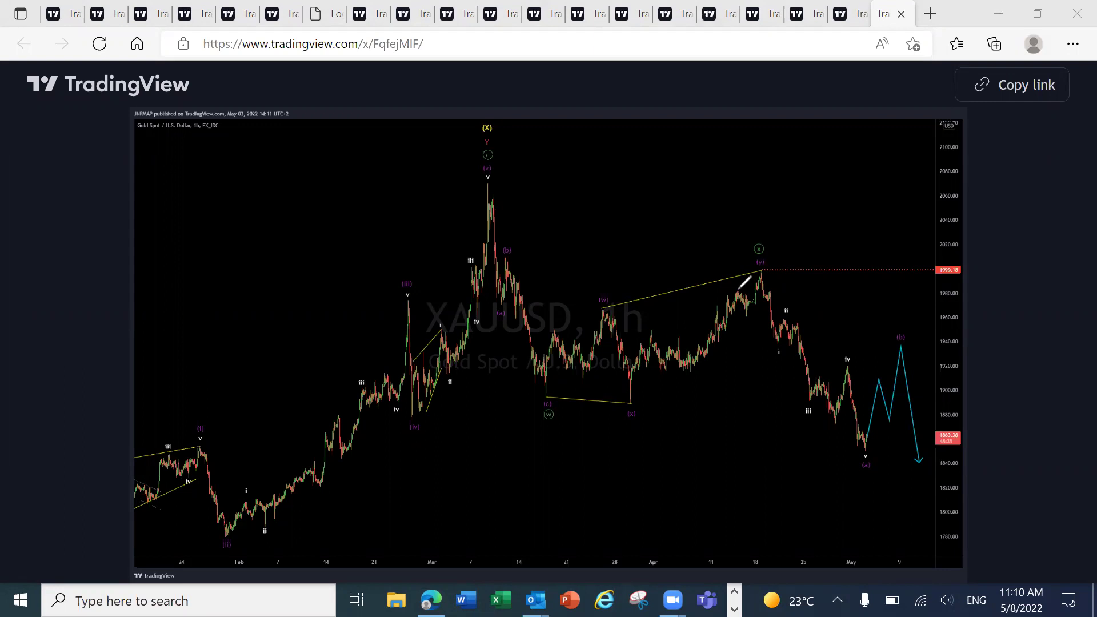
mouse_move(737, 287)
left_mouse_down()
mouse_move(753, 296)
mouse_move(749, 317)
mouse_move(763, 267)
mouse_move(832, 395)
mouse_move(848, 457)
mouse_move(871, 403)
mouse_move(884, 423)
mouse_move(900, 350)
mouse_move(929, 483)
left_mouse_up()
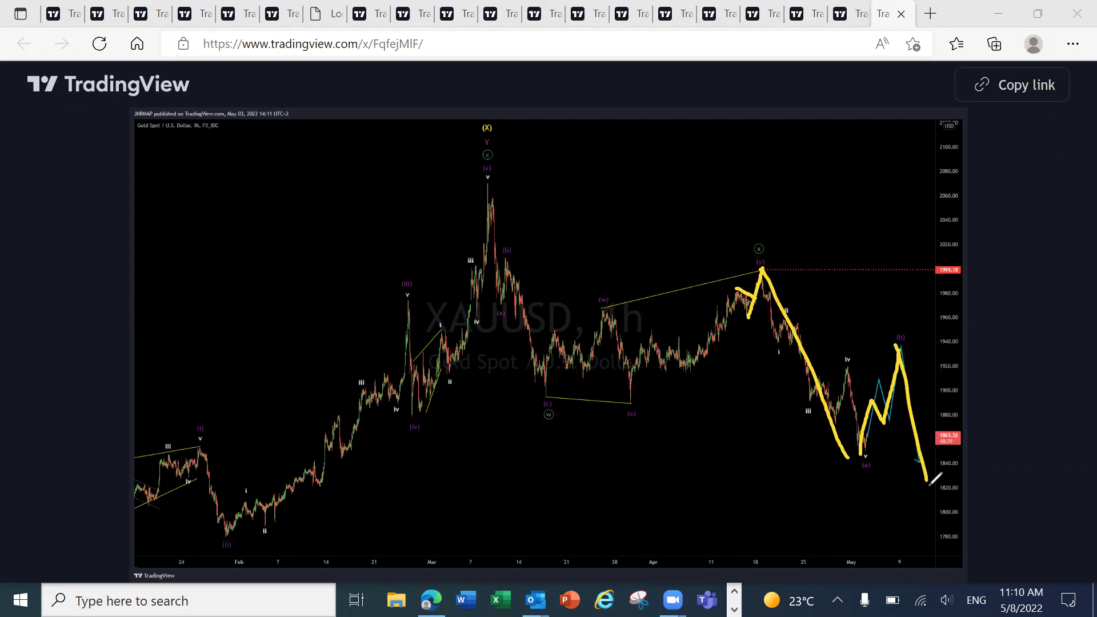
key("Escape")
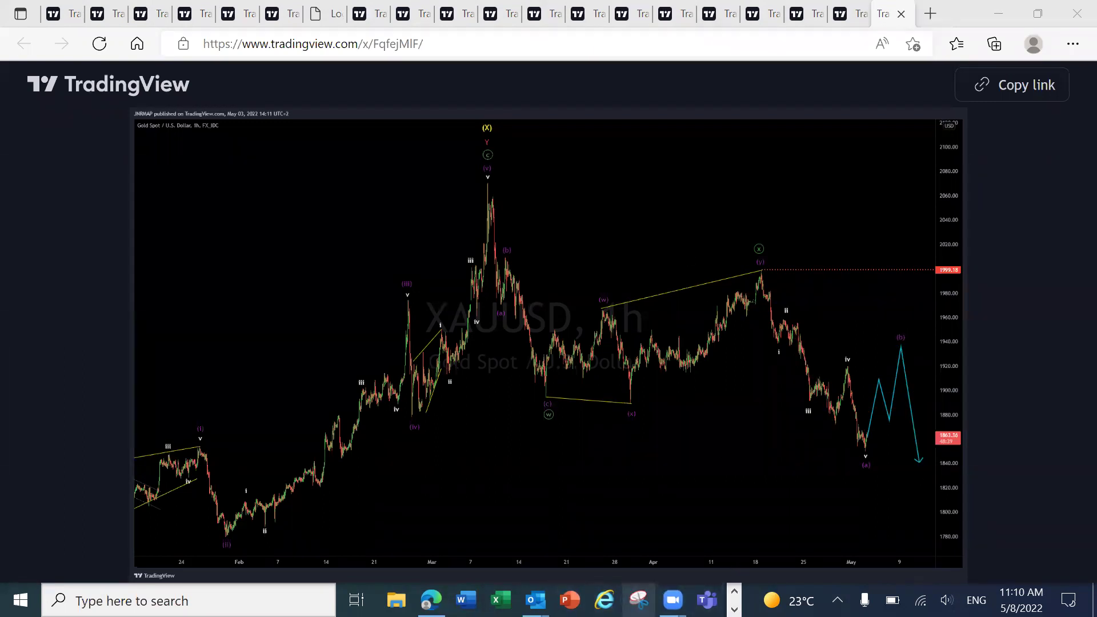
- Open the XAUUSD 1H After chart from the Slack channel and trace the rise from the wave (a) low and the projected a-b-c path
left_click(734, 609)
left_click(487, 600)
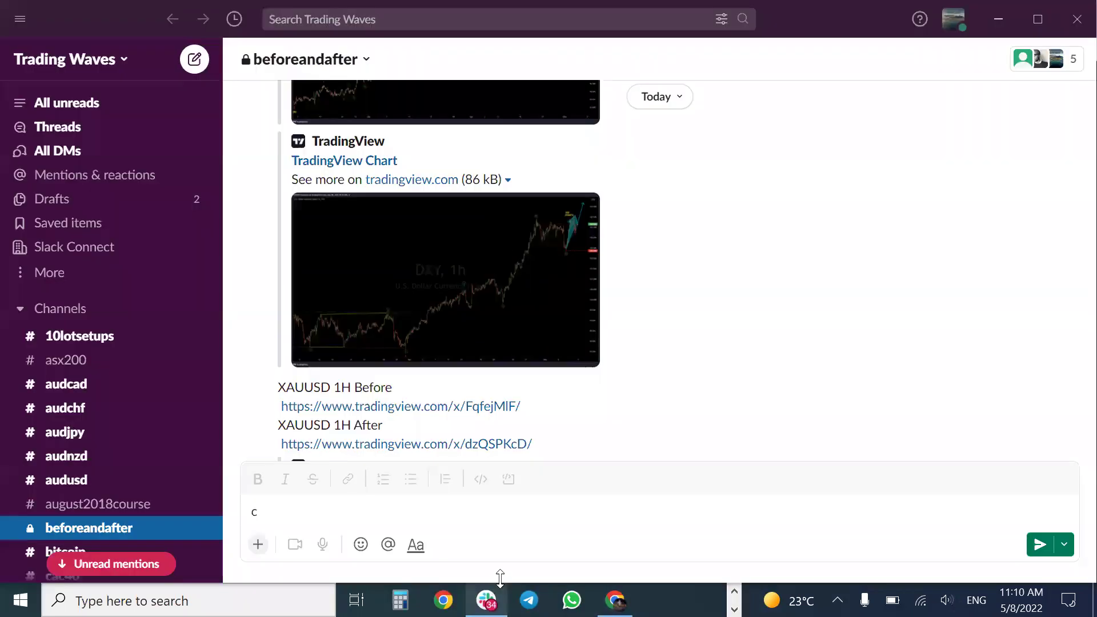
left_click(403, 444)
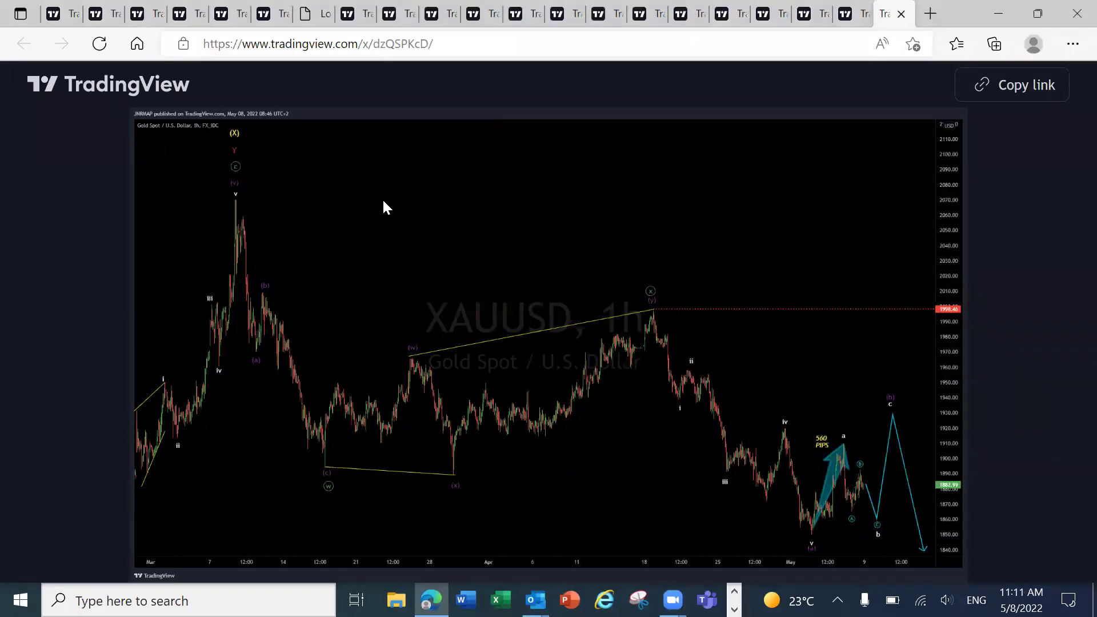
mouse_move(809, 537)
left_mouse_down()
mouse_move(833, 517)
mouse_move(855, 444)
mouse_move(874, 530)
mouse_move(893, 413)
mouse_move(850, 449)
mouse_move(872, 522)
left_mouse_up()
left_click_drag(893, 416, 918, 548)
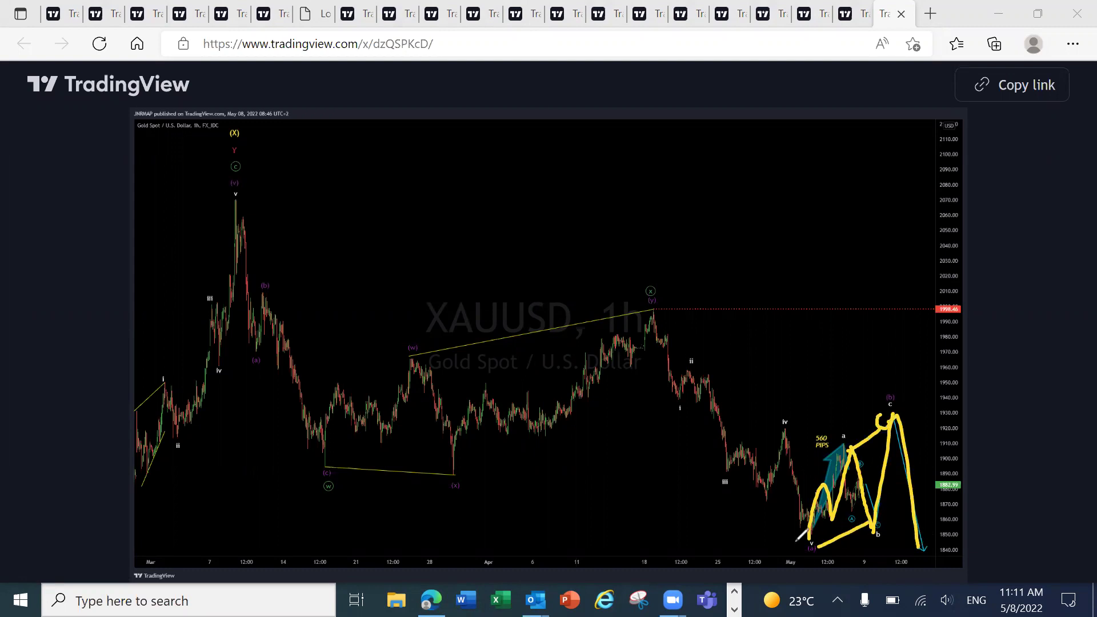
mouse_move(794, 543)
left_mouse_down()
mouse_move(850, 446)
mouse_move(851, 528)
left_mouse_up()
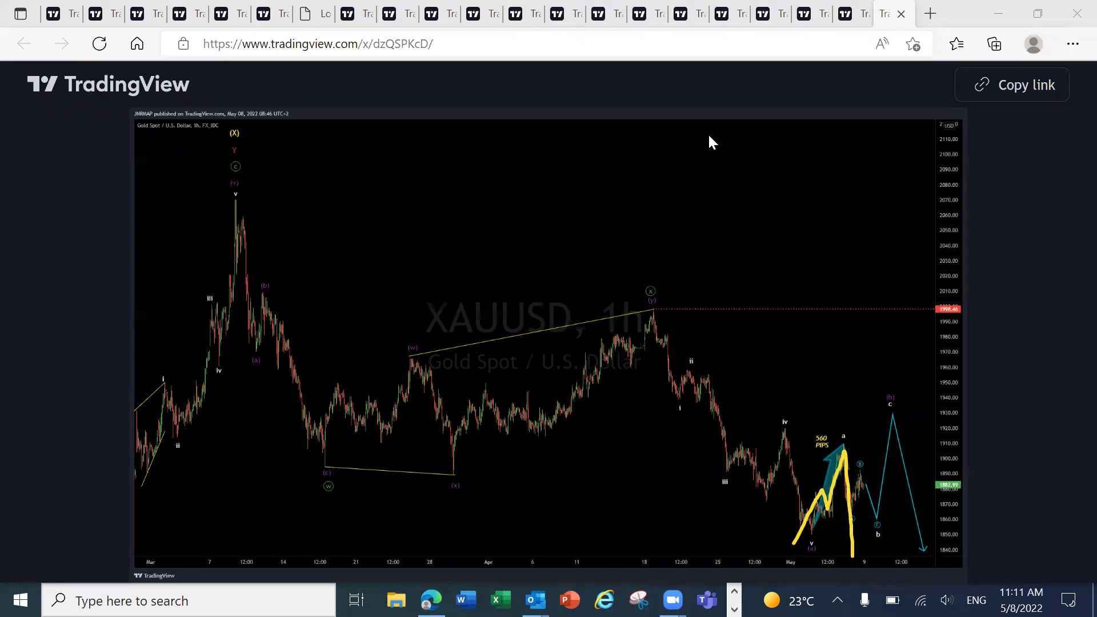
- Compare the XAUUSD 1H Before chart's projected path with the price action on the After chart
left_click(840, 15)
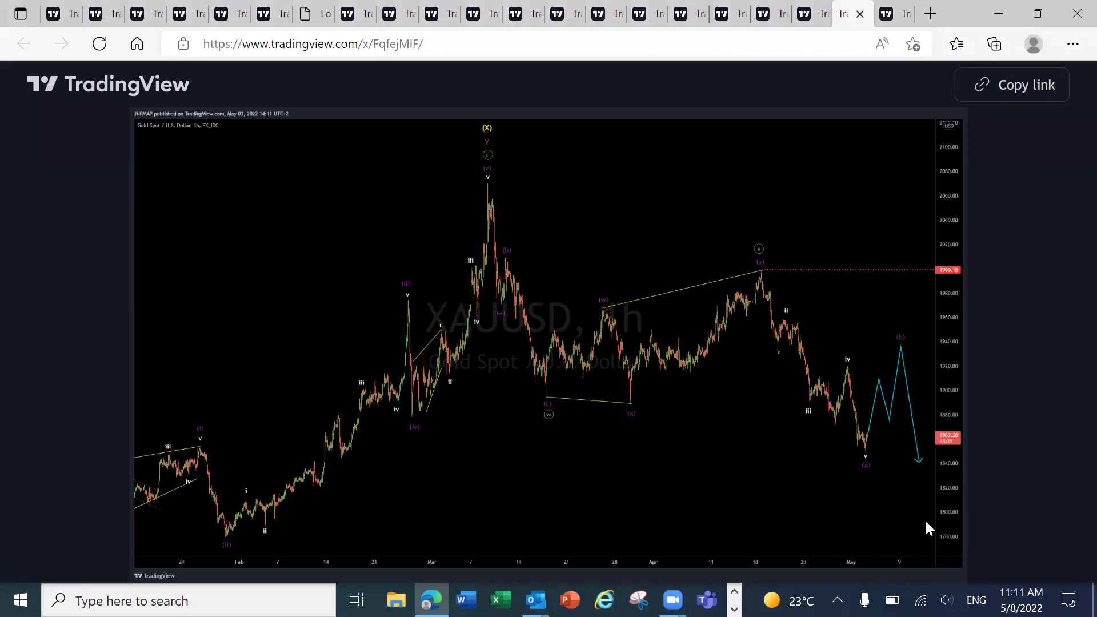
left_click(895, 19)
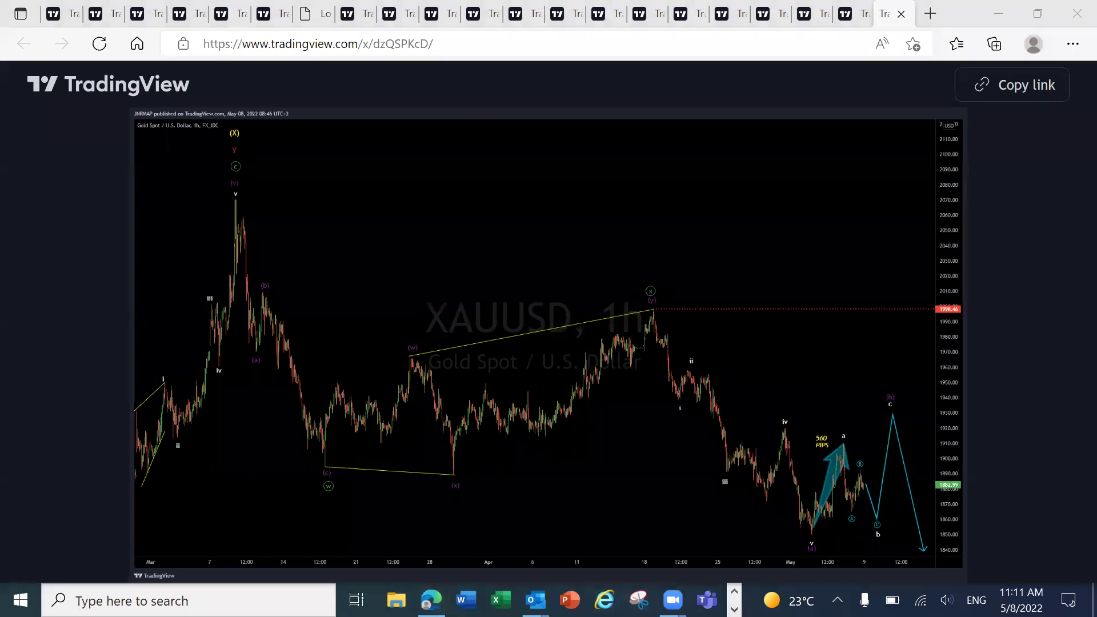
left_click(734, 609)
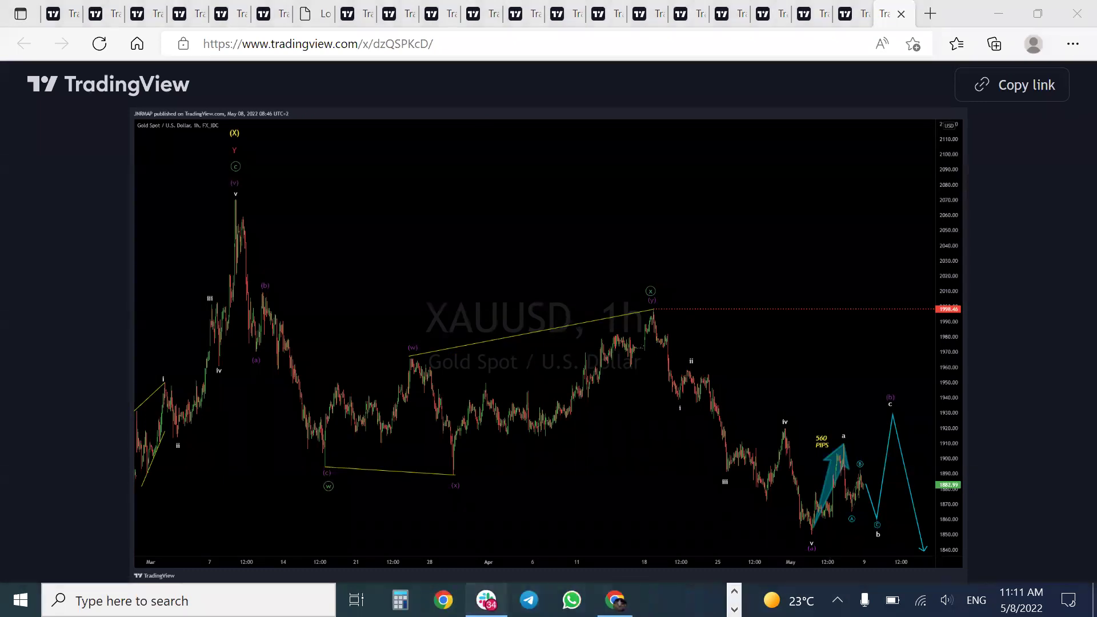
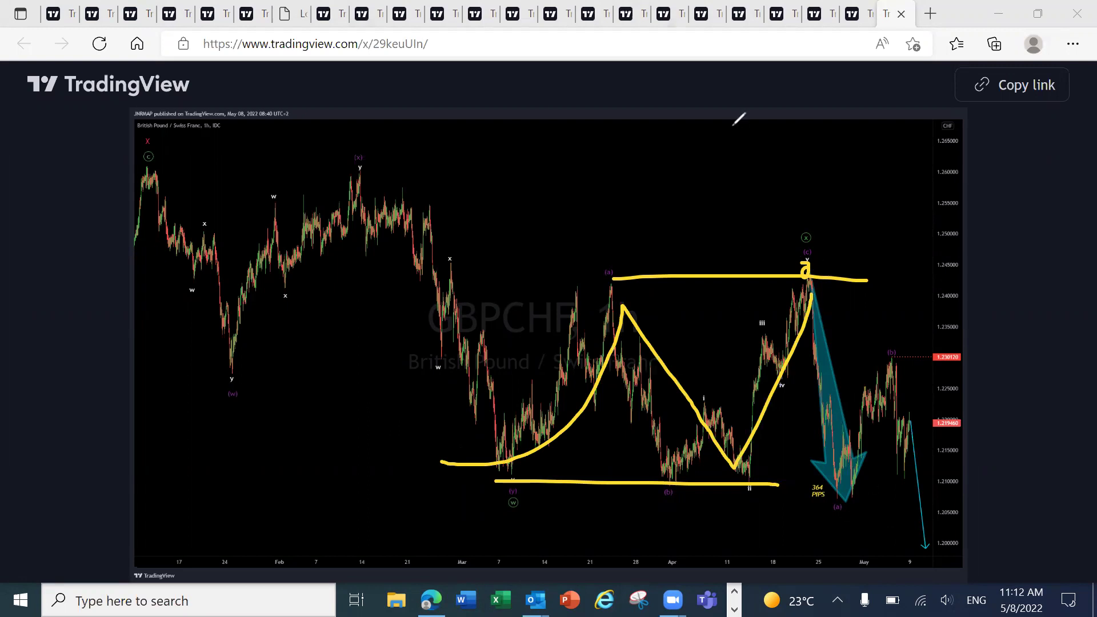
- Erase the yellow marks on the GBPCHF 1H After chart and compare it with the Before chart
key("e")
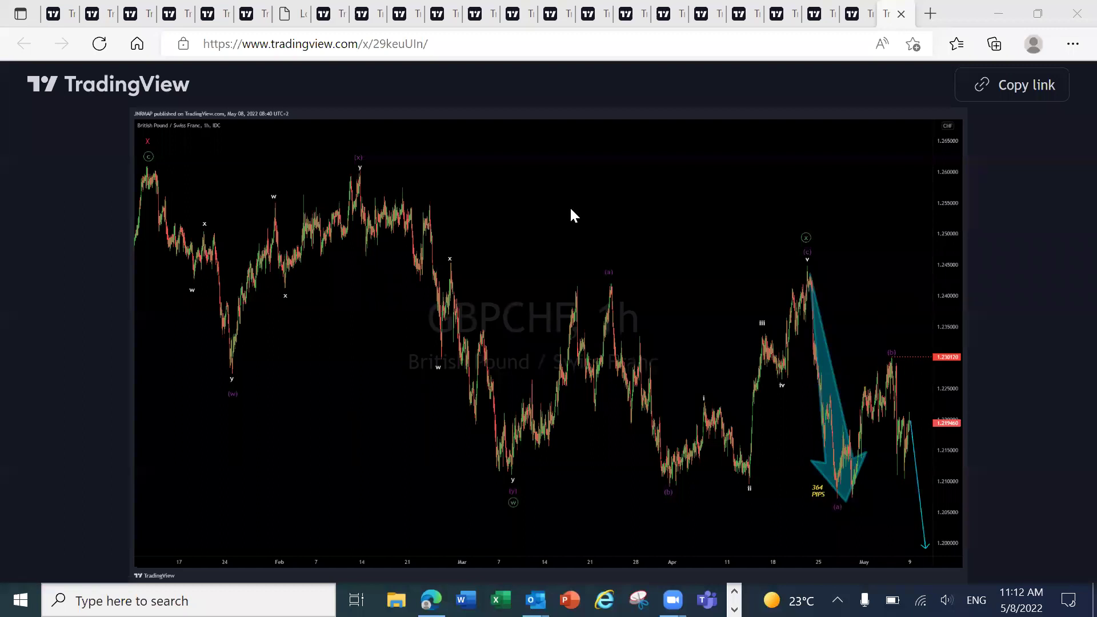
left_click(863, 14)
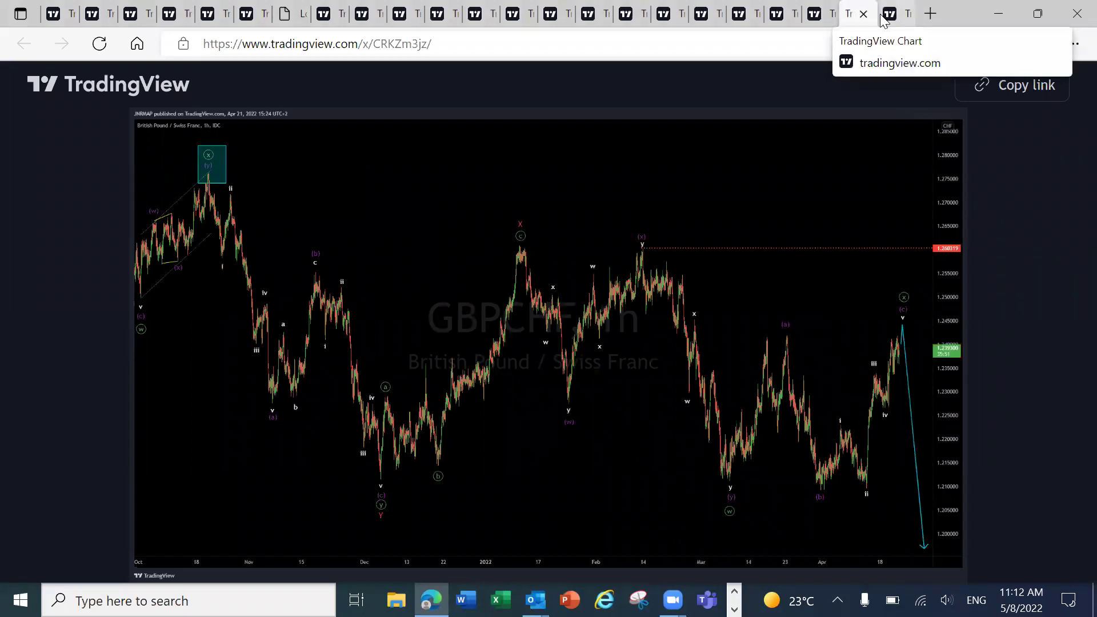
left_click(883, 19)
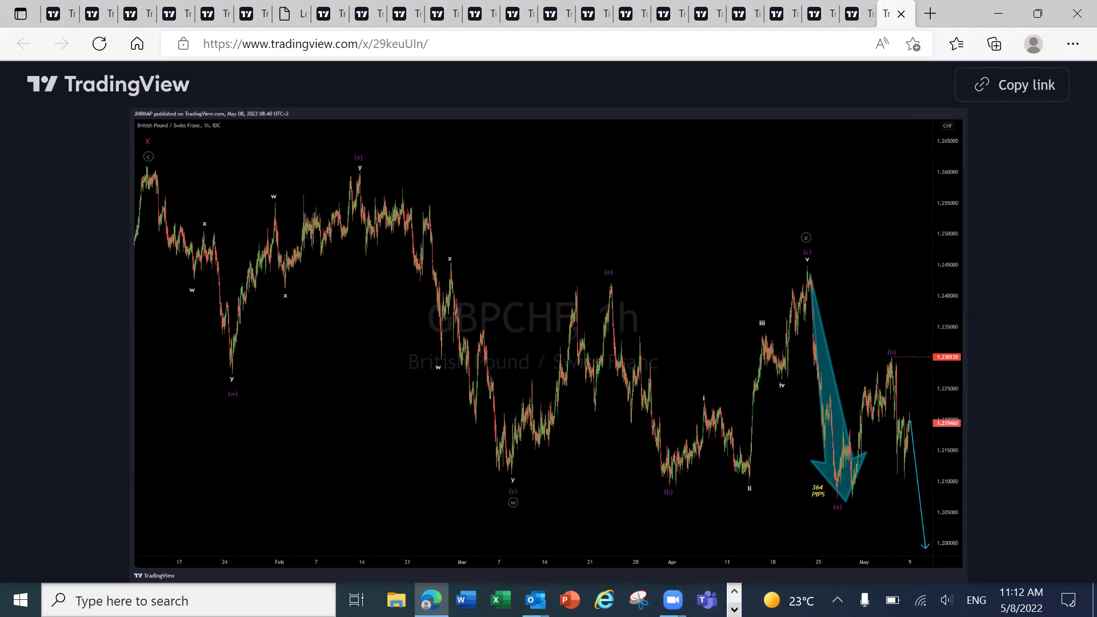
- Return to the Slack channel and open the second GBPCHF 1H Before chart
left_click(735, 609)
left_click(486, 600)
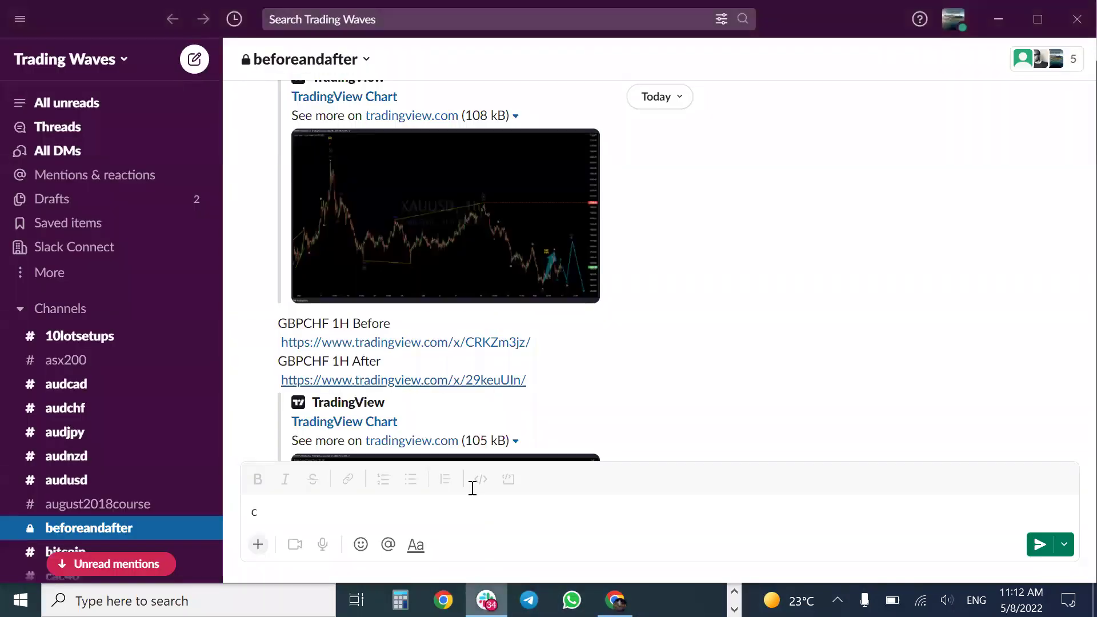
scroll(1070, 377, "down", 6)
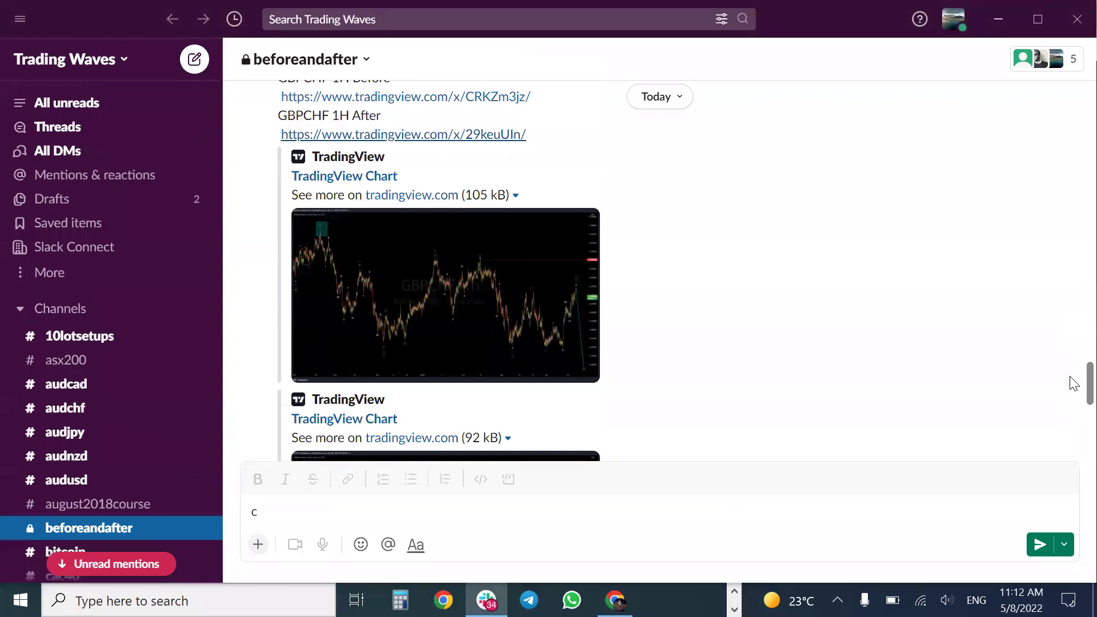
scroll(1074, 384, "down", 1)
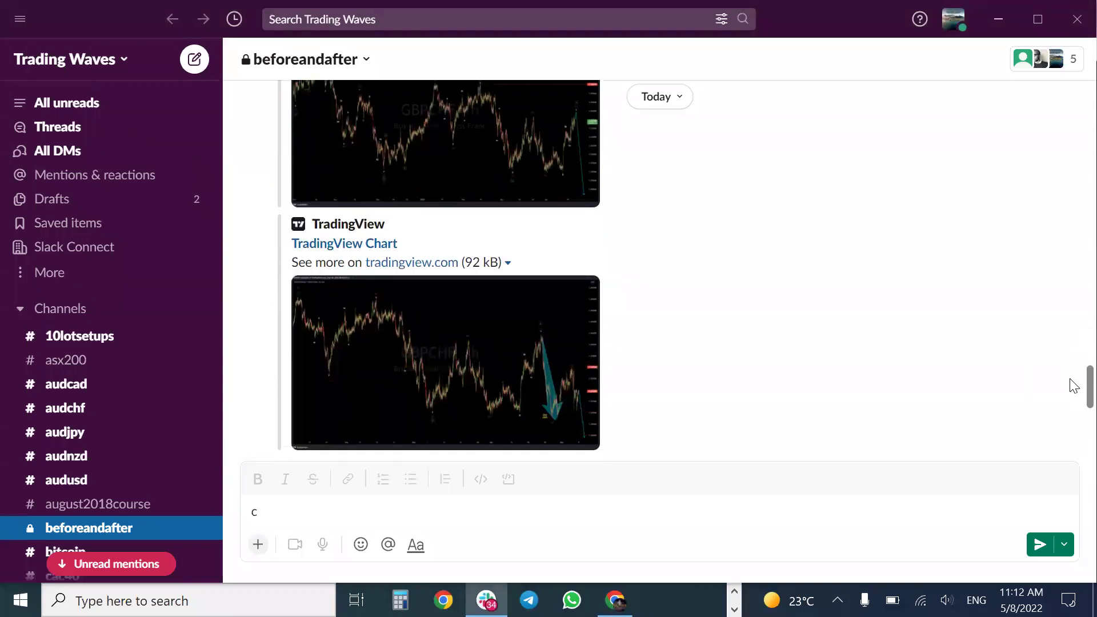
scroll(1073, 384, "down", 3)
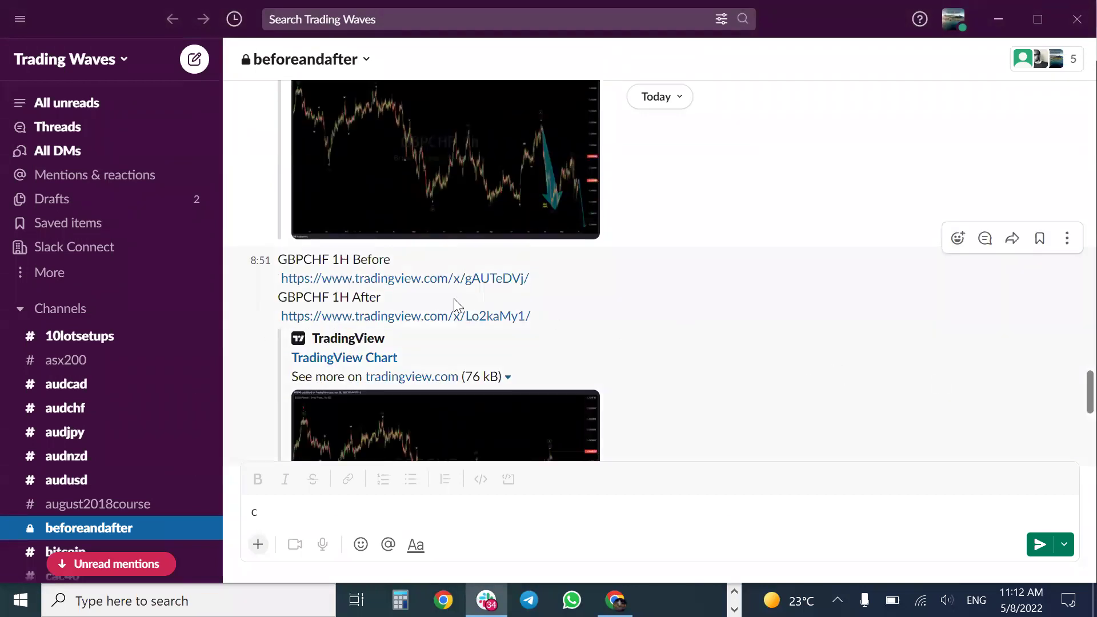
left_click(422, 280)
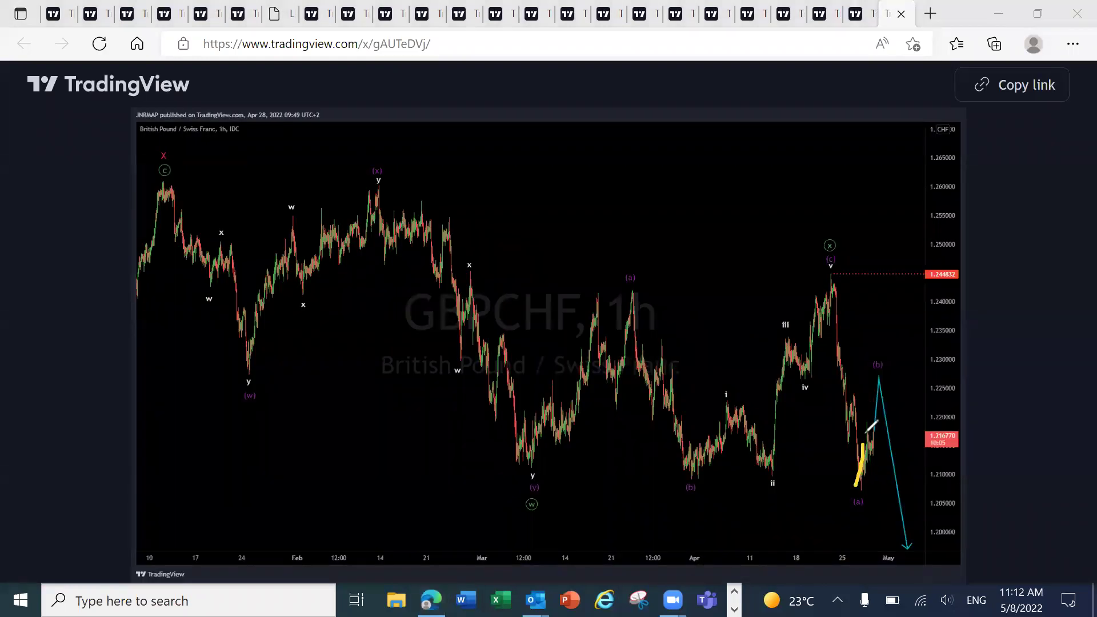
- Trace GBPCHF's projected rise to wave (b) and the drop from the wave x high in yellow, then erase the lines
left_click_drag(867, 432, 886, 369)
mouse_move(823, 269)
left_mouse_down()
mouse_move(826, 261)
mouse_move(814, 272)
mouse_move(843, 410)
mouse_move(845, 500)
left_mouse_up()
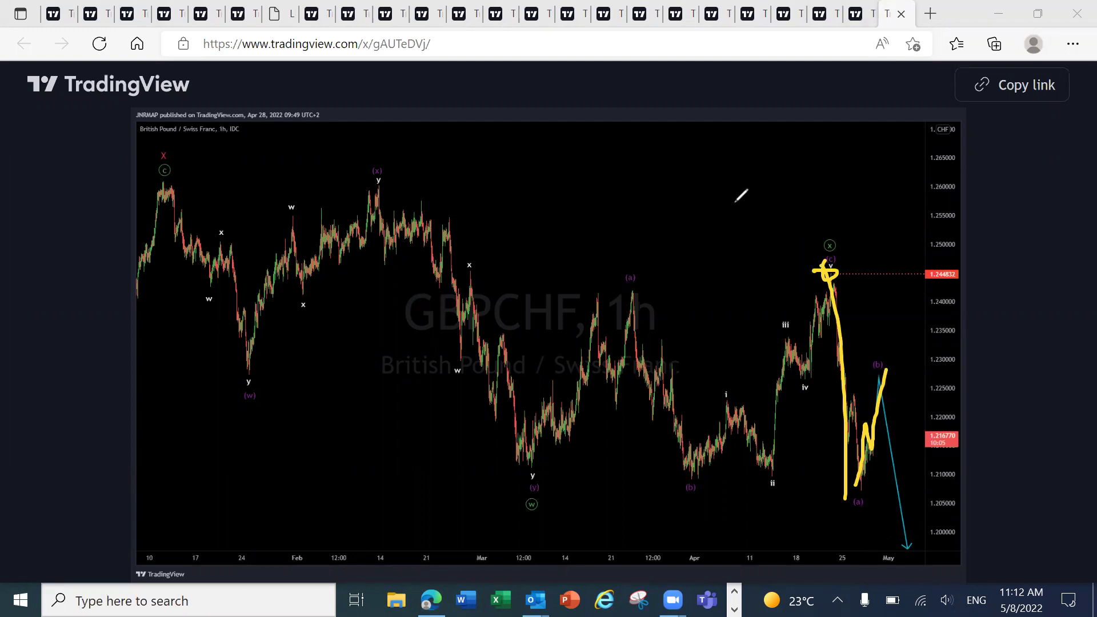
key("Escape")
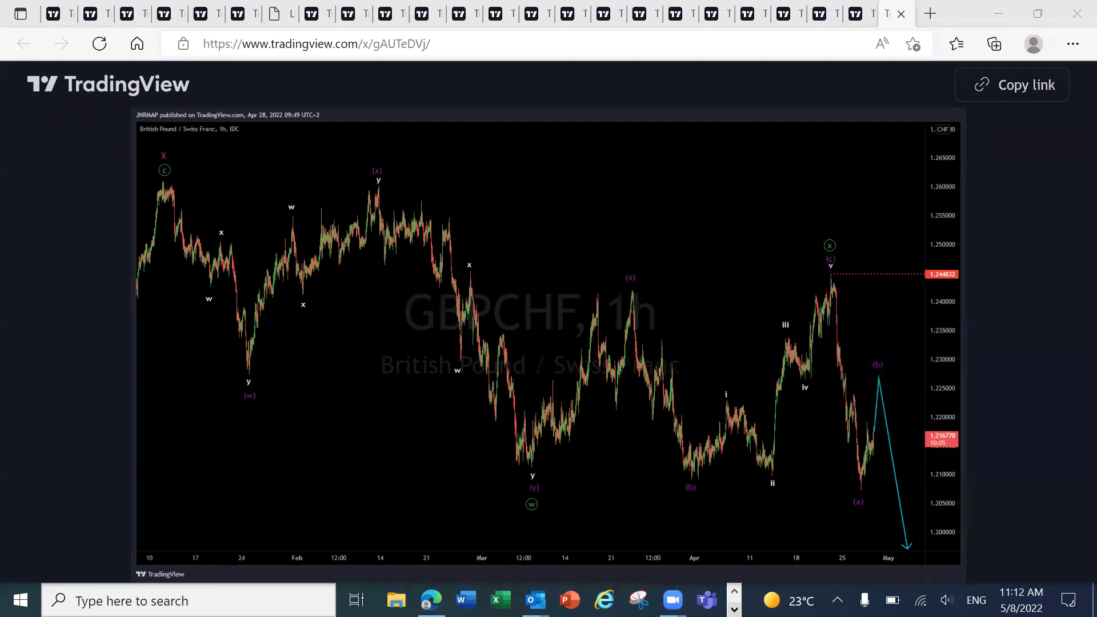
- Return to the Slack channel and open the second GBPCHF 1H After chart to check it against the forecast
key("alt+Tab")
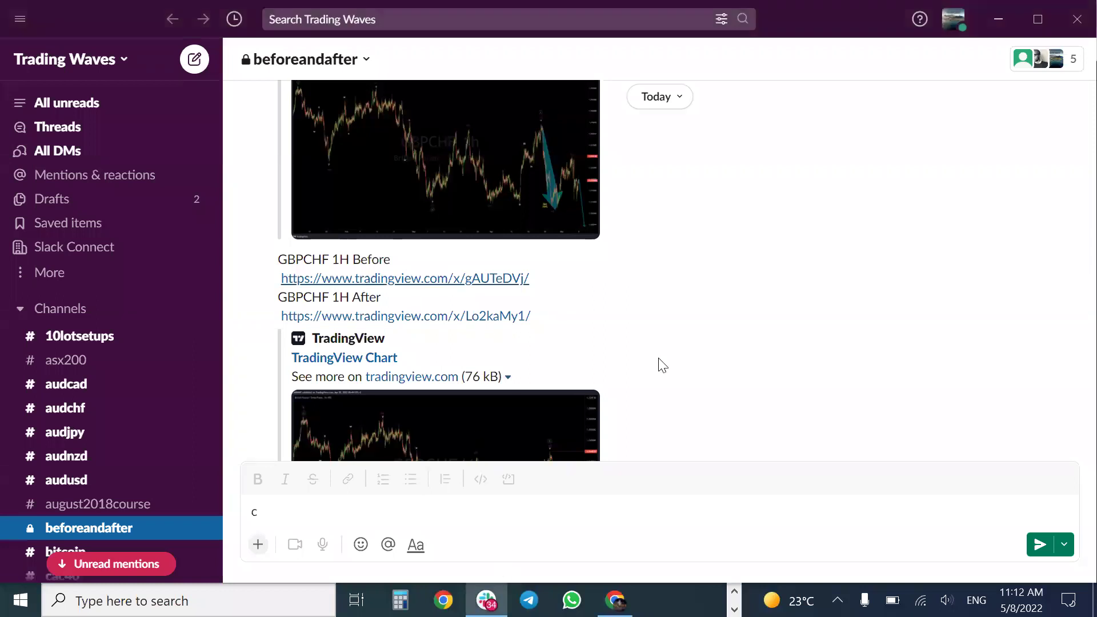
left_click(468, 315)
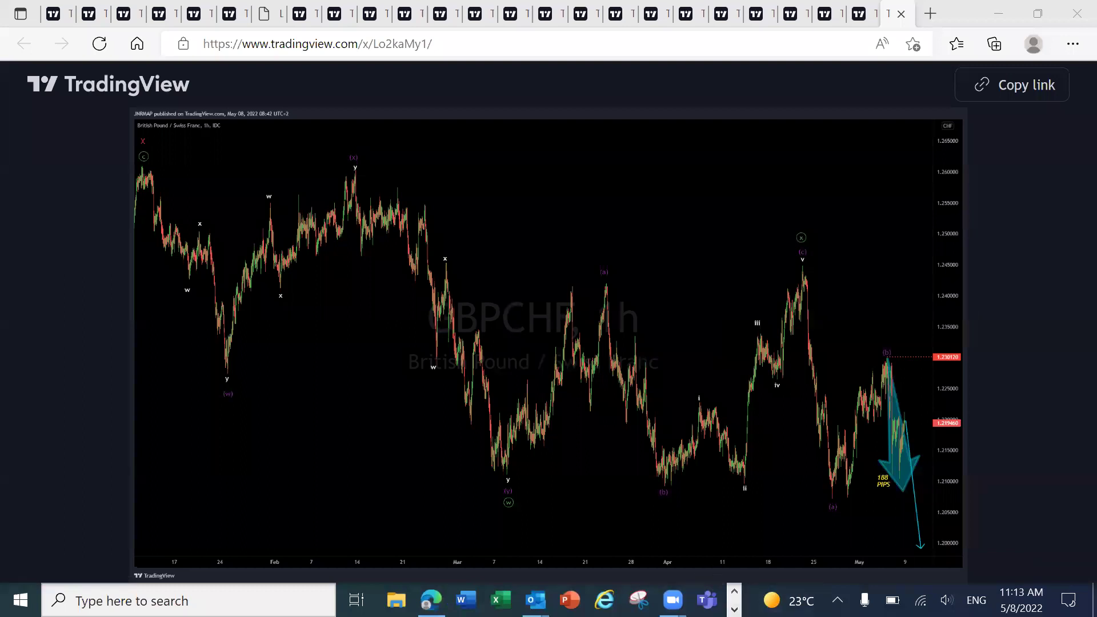
- Return to the Slack channel and look through the cryptocurrency section and the earlier forex before-and-after posts
left_click(734, 609)
left_click(487, 599)
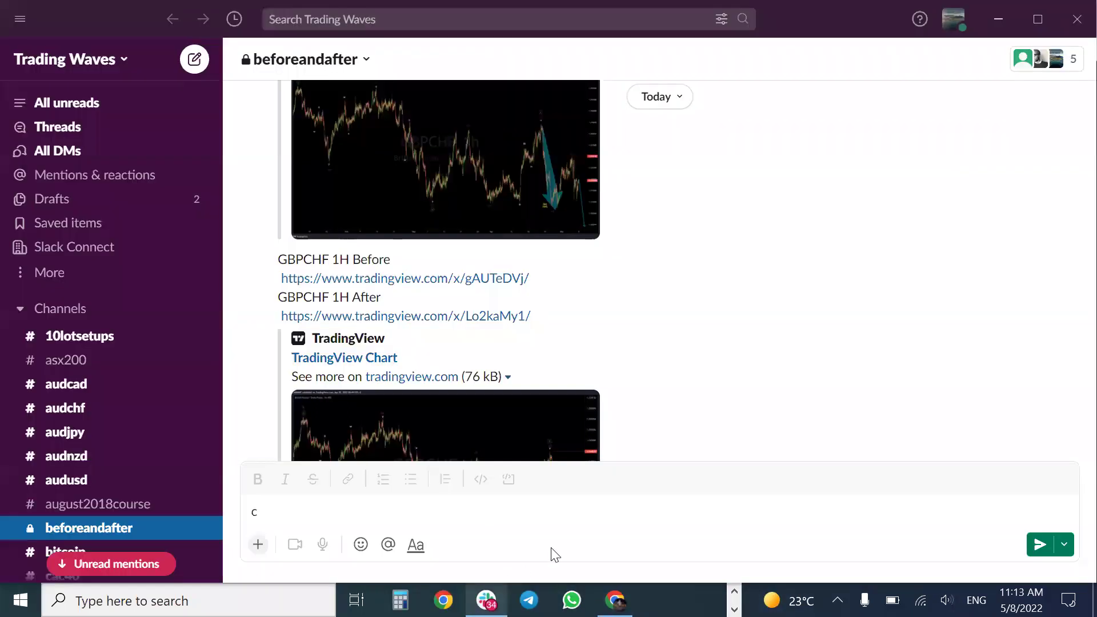
scroll(700, 357, "down", 3)
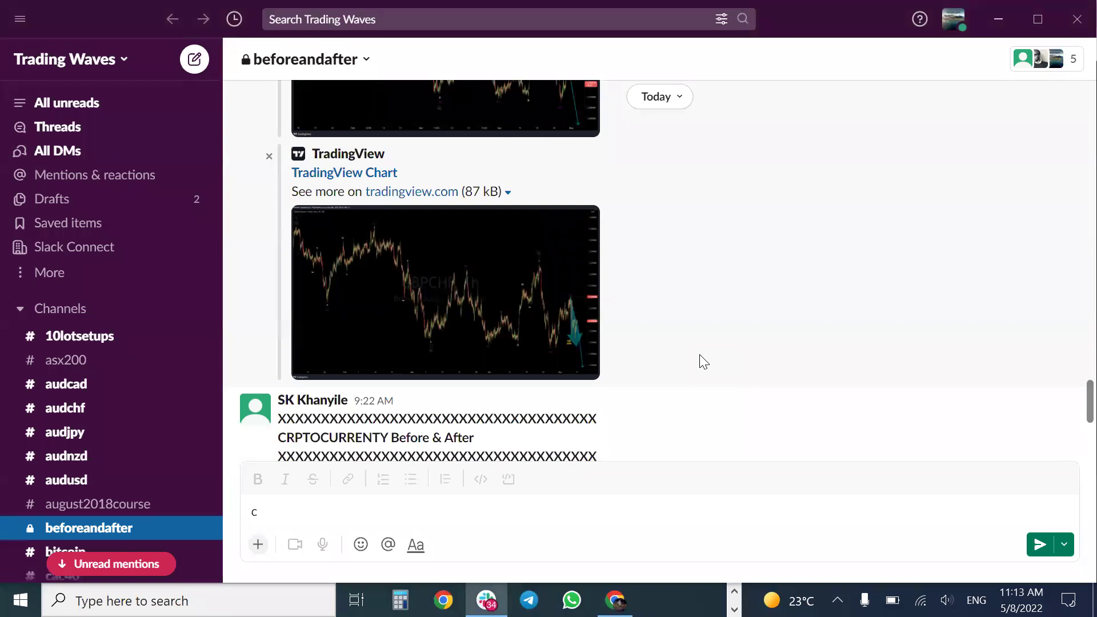
scroll(704, 362, "down", 8)
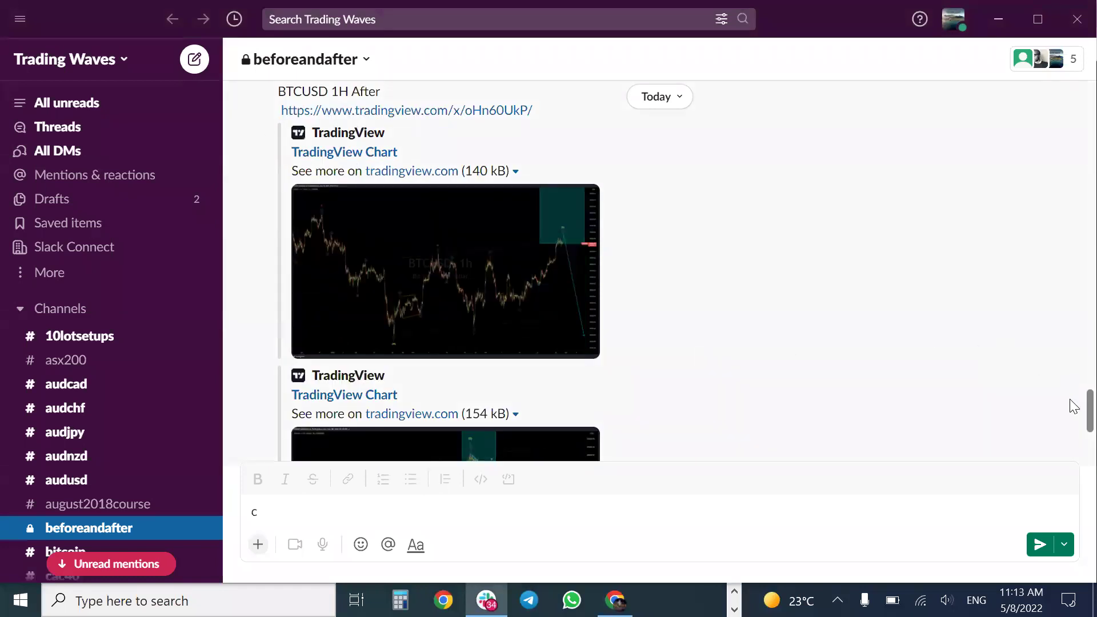
scroll(1074, 407, "up", 5)
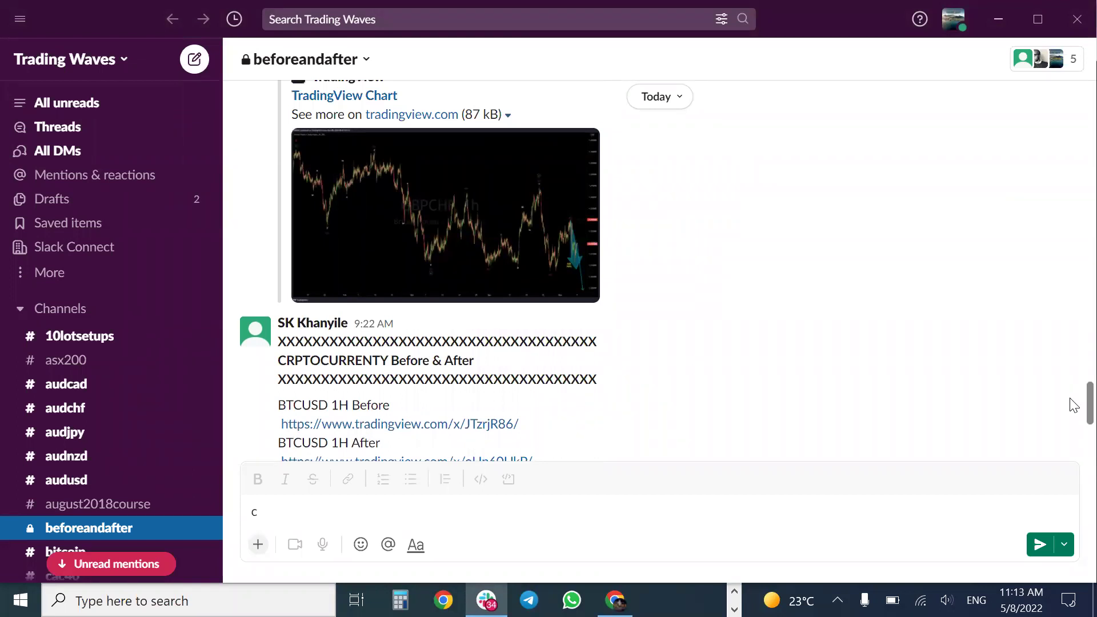
scroll(1074, 406, "down", 10)
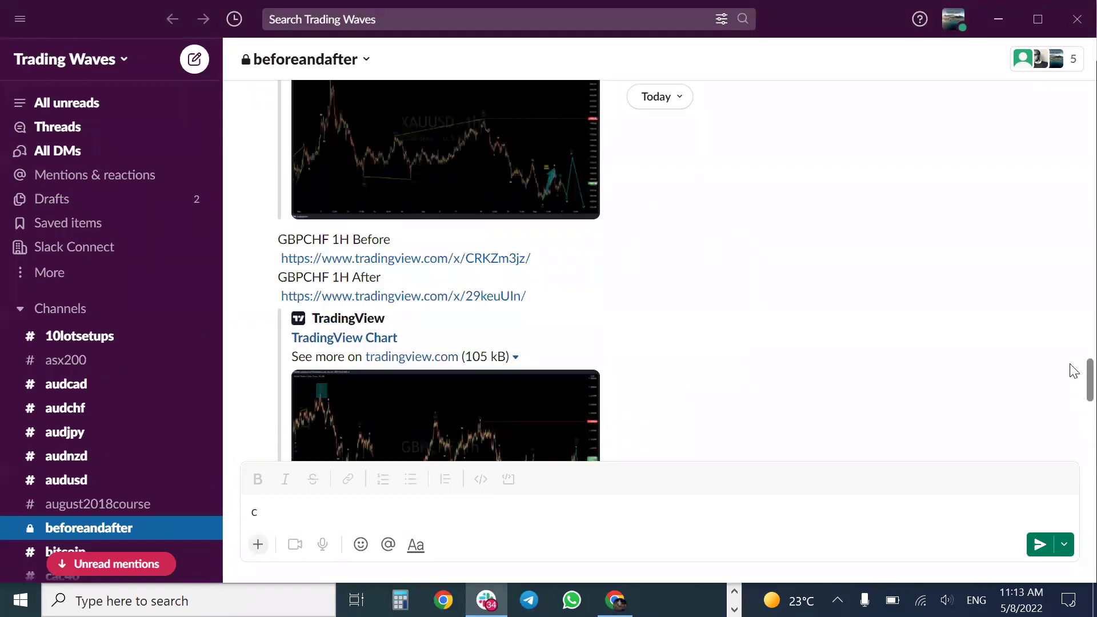
scroll(1075, 340, "up", 10)
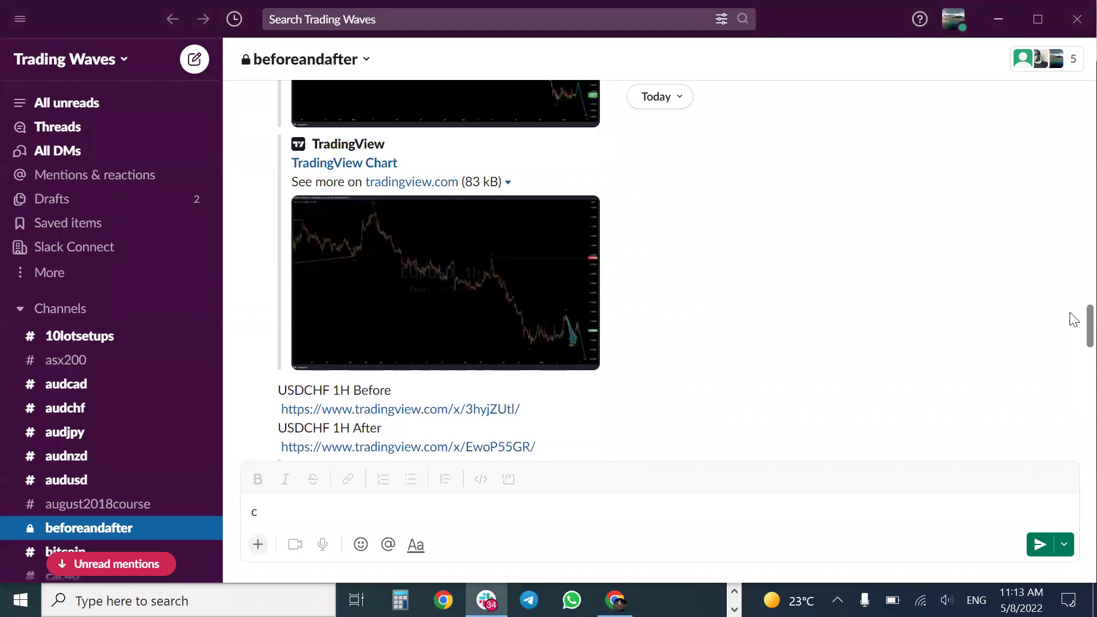
scroll(1073, 318, "up", 5)
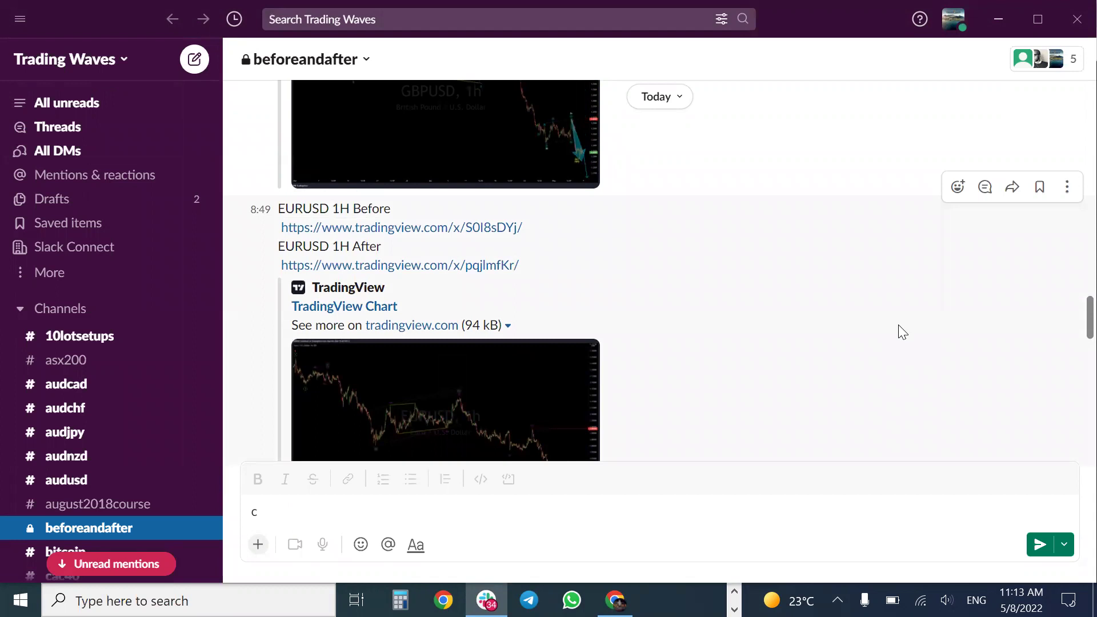
left_click(998, 20)
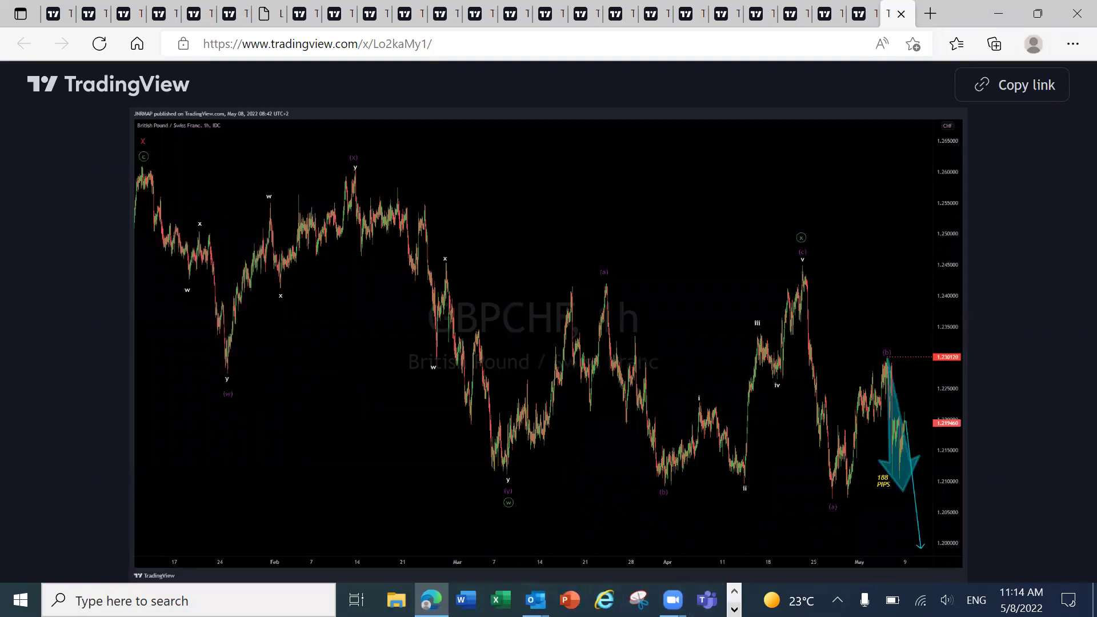
- Switch to the live TradingView chart in Chrome, load DXY and sketch a small pullback and further rise from the latest weekly high
left_click(734, 609)
mouse_move(615, 600)
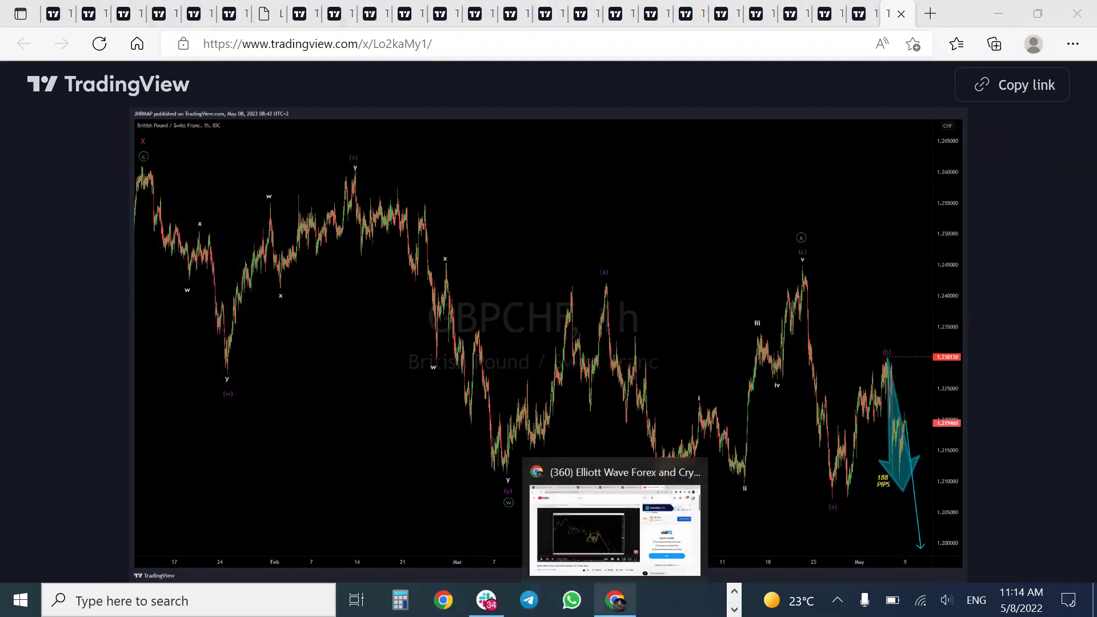
left_click(627, 550)
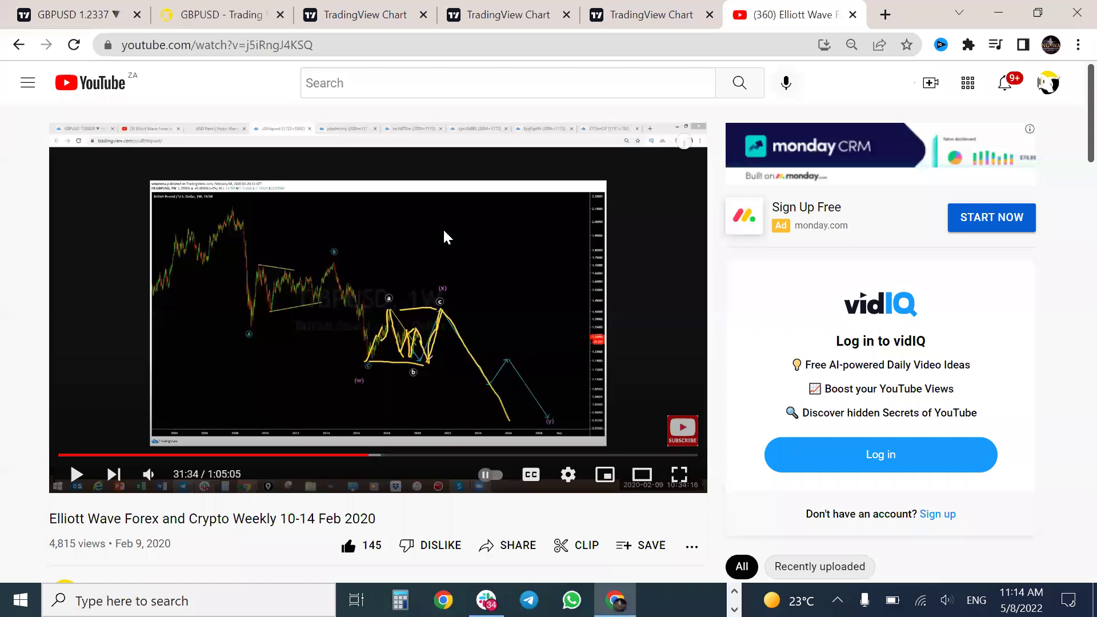
left_click(90, 16)
left_click(944, 182)
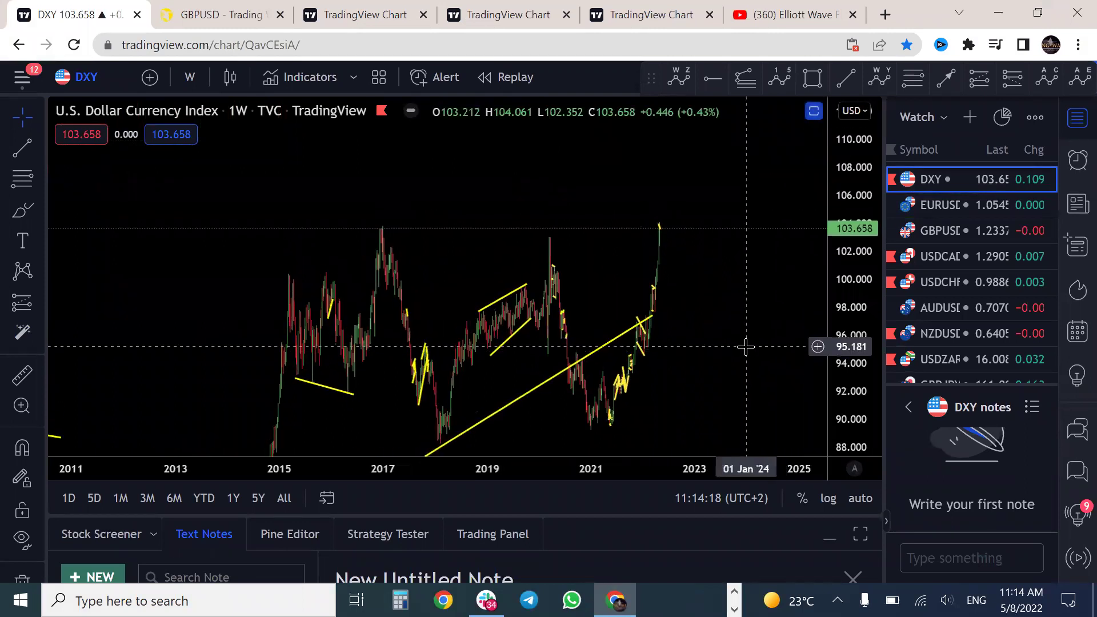
scroll(746, 346, "down", 5)
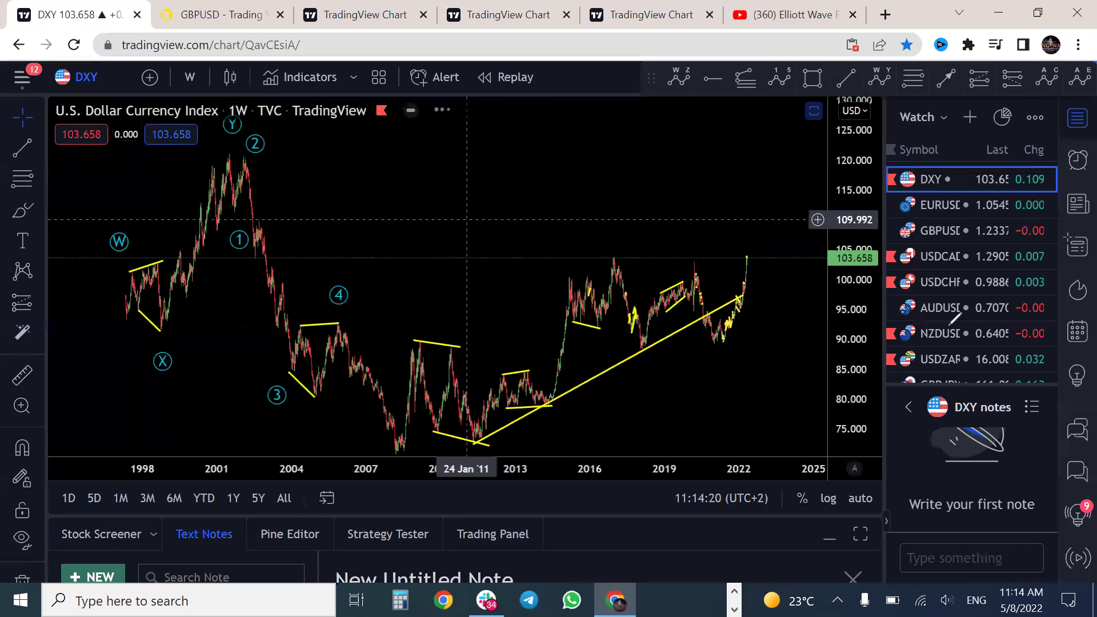
left_click_drag(758, 259, 760, 239)
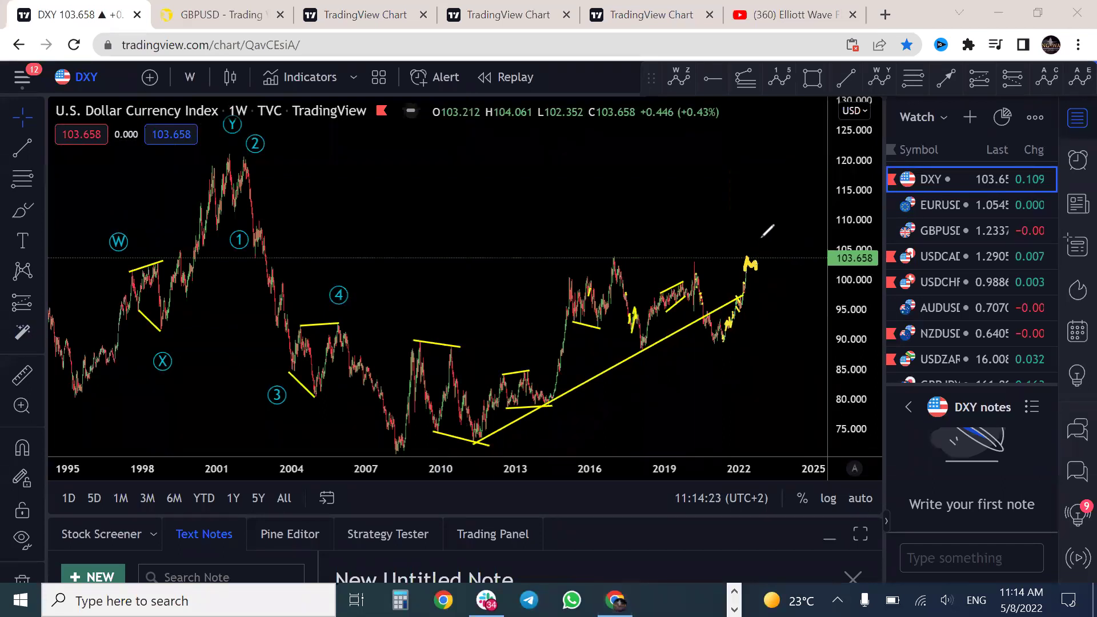
- Set DXY to the 1-hour timeframe and trace the sideways correction from the late-April high with a projected rise above 105.000 in yellow
left_click(179, 80)
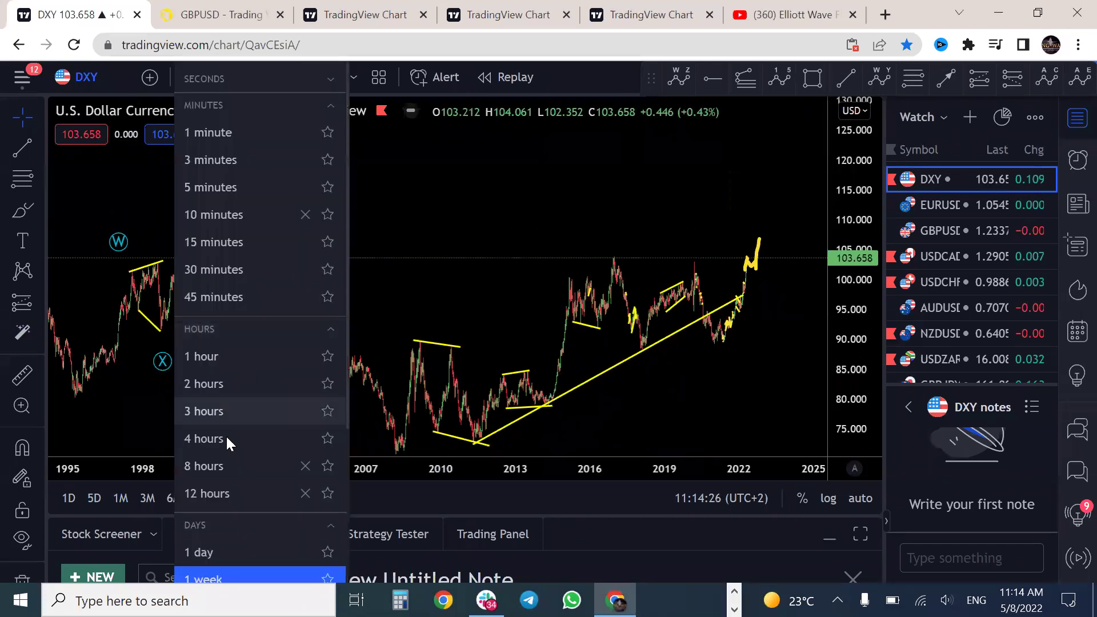
left_click(225, 351)
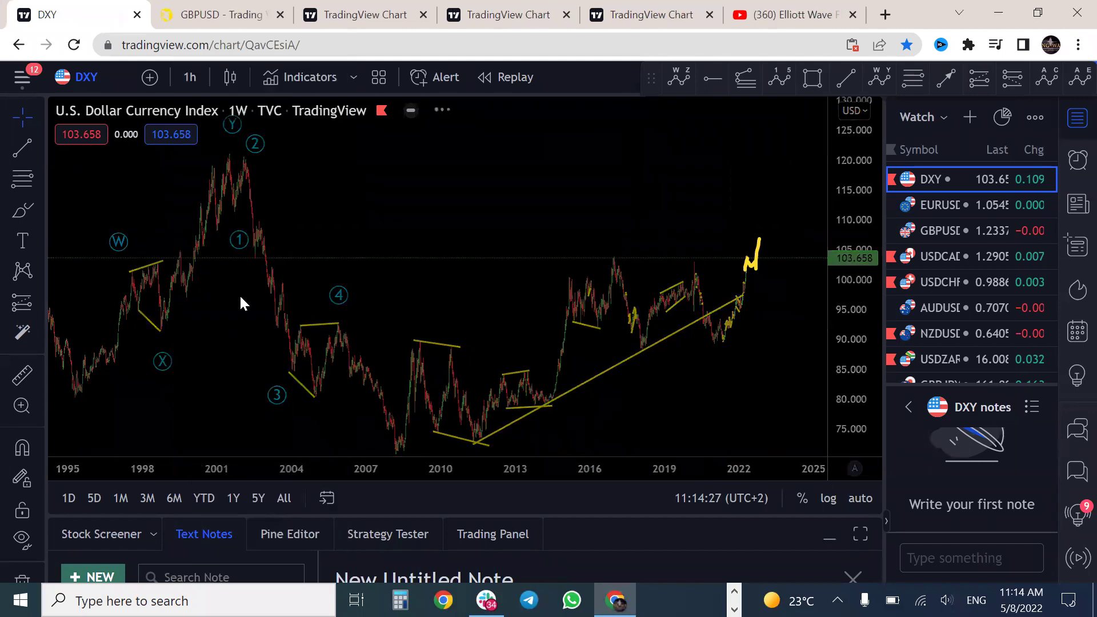
left_click(860, 498)
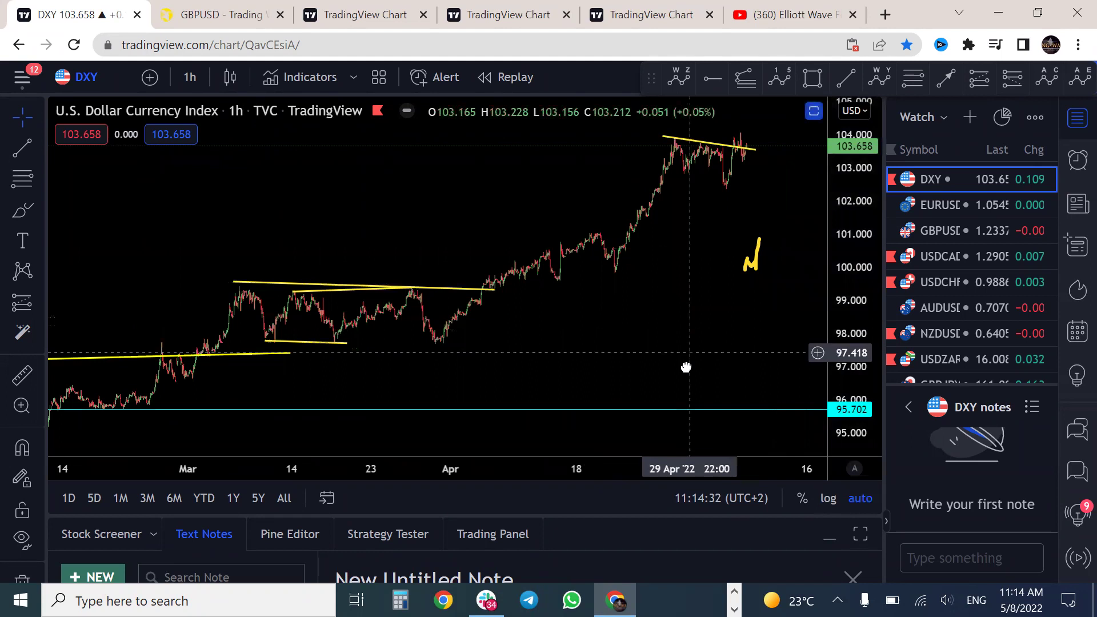
scroll(732, 351, "right", 2)
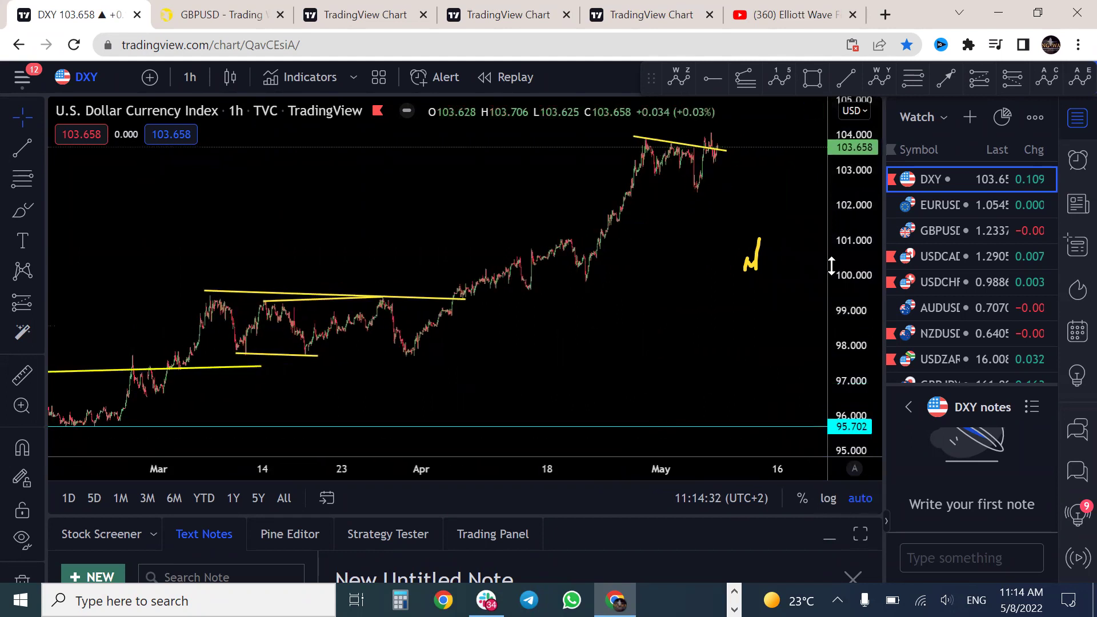
scroll(649, 417, "right", 2)
left_click_drag(657, 225, 617, 438)
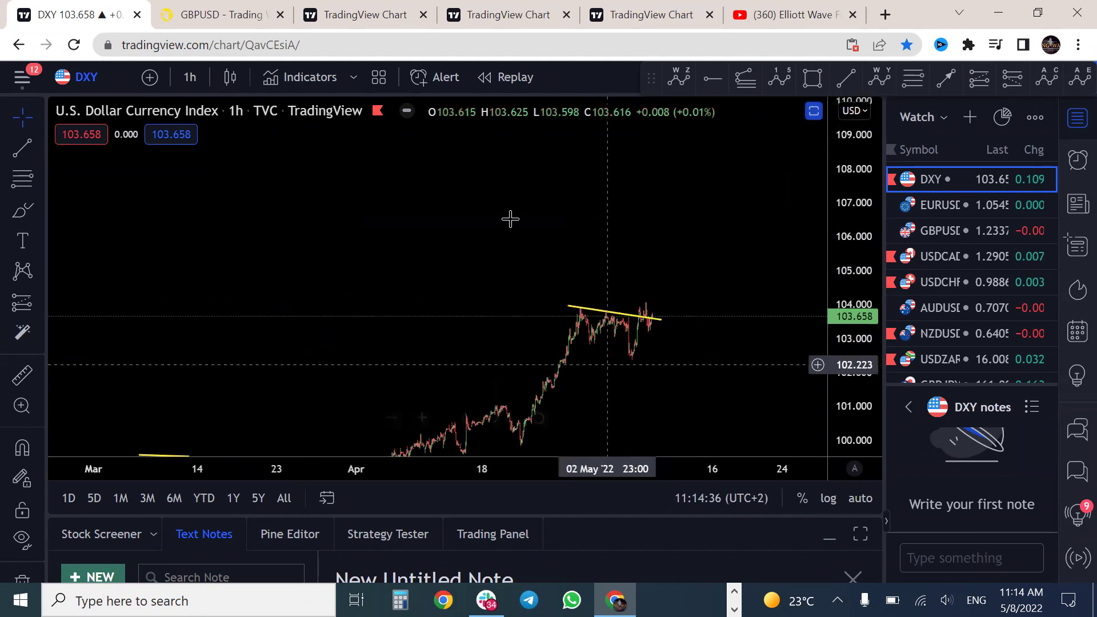
mouse_move(580, 308)
left_mouse_down()
mouse_move(591, 340)
mouse_move(636, 343)
mouse_move(664, 260)
left_mouse_up()
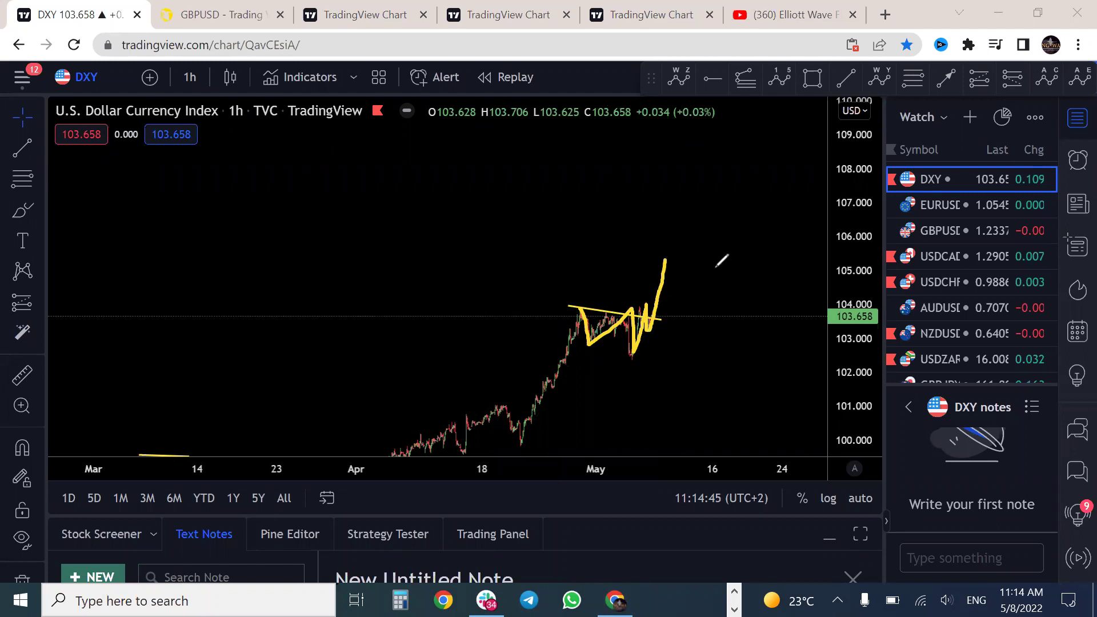
- Load EURUSD, trace the rising channel around early May and a projected drop to about 1.035 in yellow, then erase the marks
left_click(953, 209)
left_click_drag(852, 225, 852, 254)
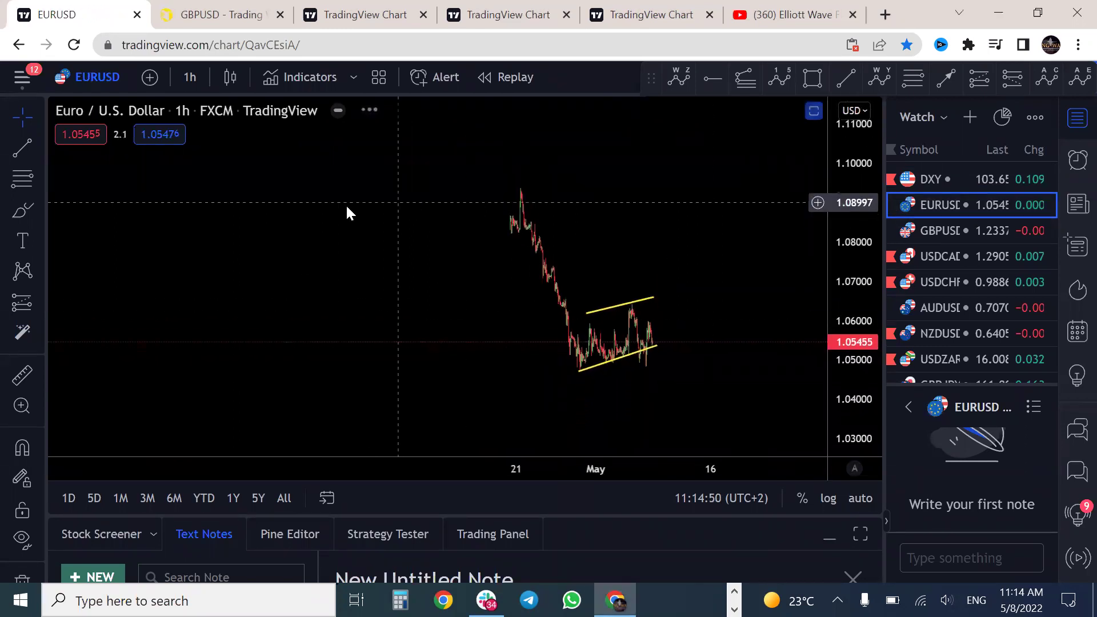
mouse_move(620, 357)
left_mouse_down()
mouse_move(640, 304)
mouse_move(644, 367)
mouse_move(653, 319)
mouse_move(659, 419)
left_mouse_up()
mouse_move(577, 371)
left_mouse_down()
mouse_move(601, 342)
mouse_move(617, 350)
mouse_move(591, 318)
mouse_move(642, 302)
mouse_move(582, 365)
mouse_move(631, 349)
left_mouse_up()
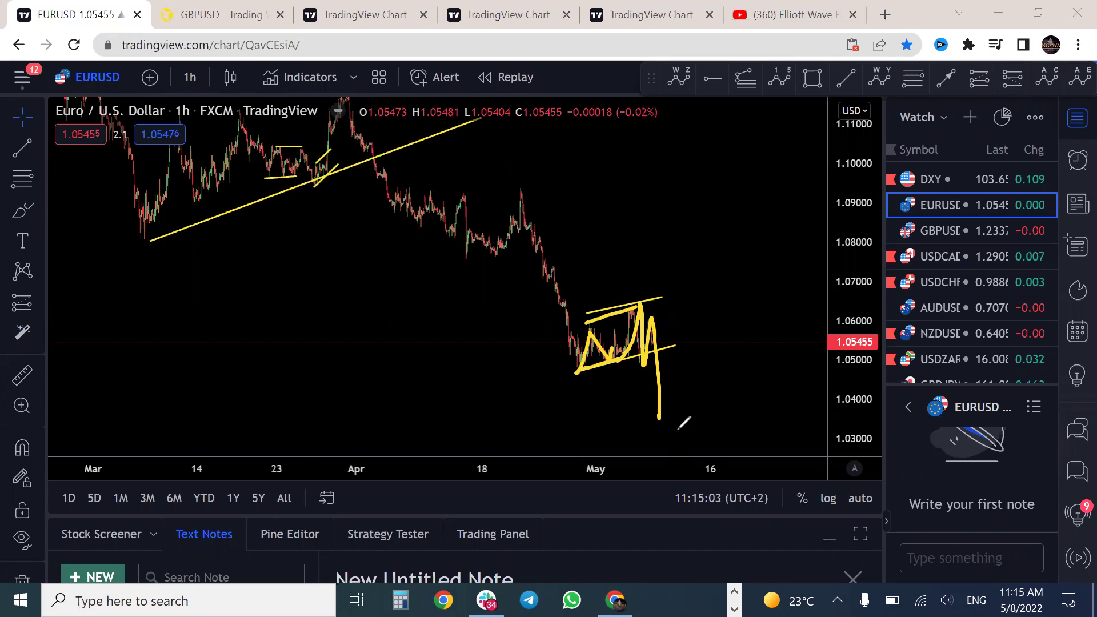
key("ctrl+z")
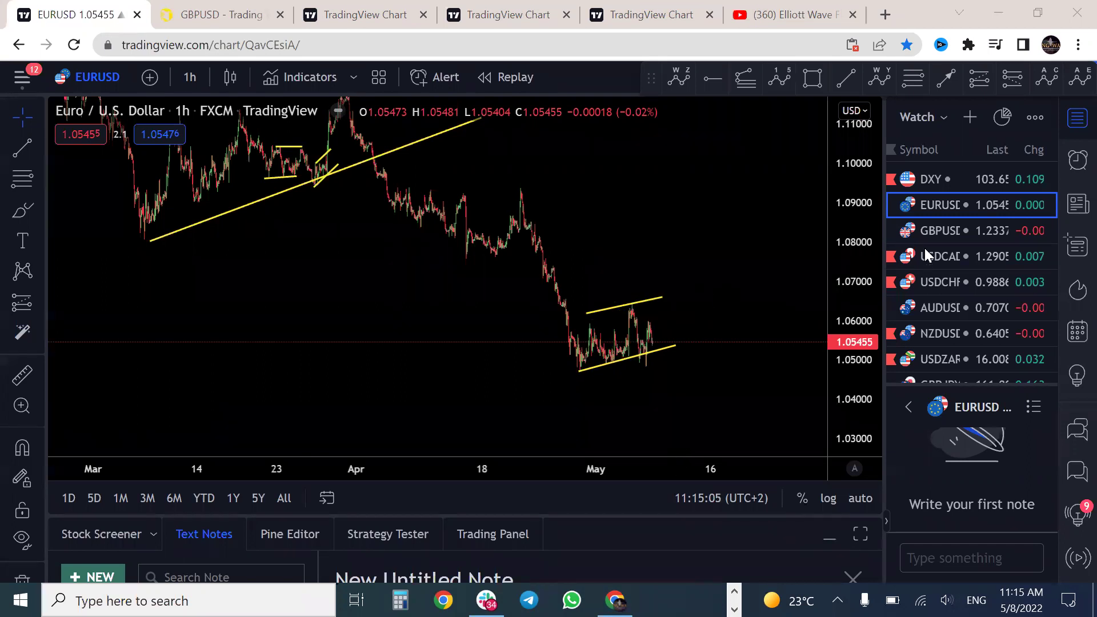
- Load GBPUSD, trace the correction from the late-April low and a projected drop below 1.2200 in yellow, then erase the marks
left_click(924, 249)
left_click(932, 231)
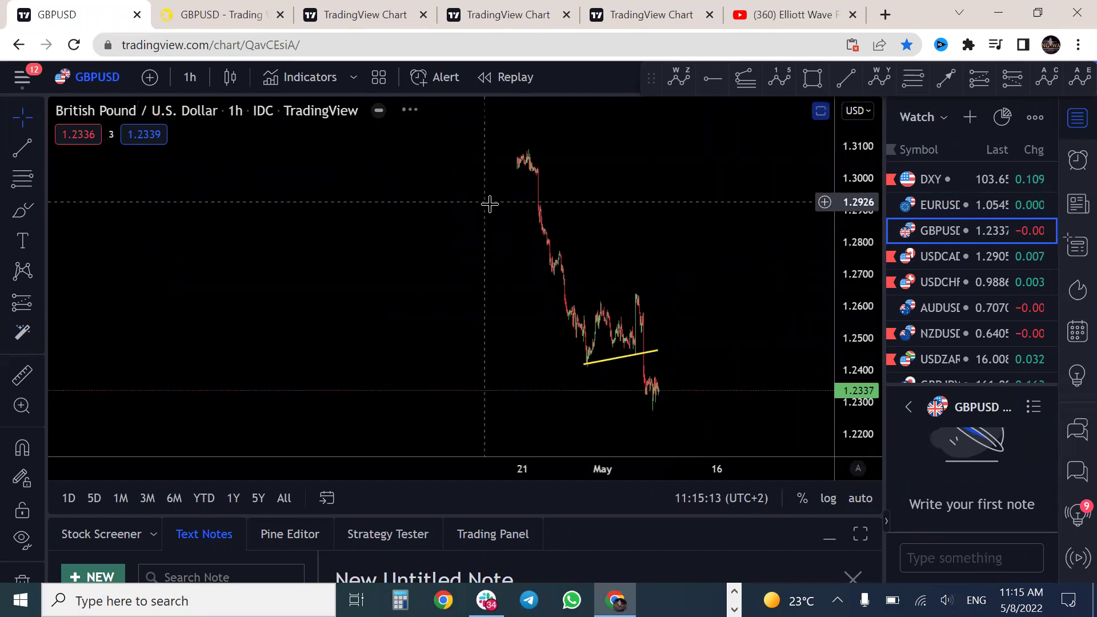
mouse_move(573, 365)
left_mouse_down()
mouse_move(610, 310)
mouse_move(628, 359)
mouse_move(652, 293)
mouse_move(620, 298)
mouse_move(609, 359)
mouse_move(640, 295)
mouse_move(648, 394)
mouse_move(656, 382)
mouse_move(660, 395)
mouse_move(667, 369)
mouse_move(654, 411)
mouse_move(666, 368)
left_mouse_up()
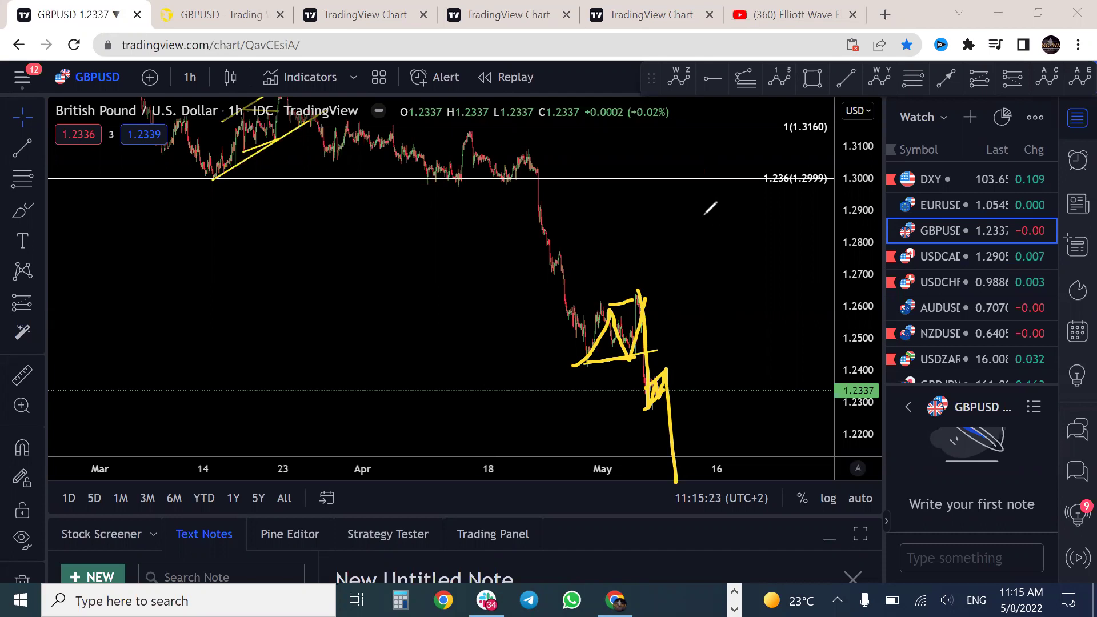
key("e")
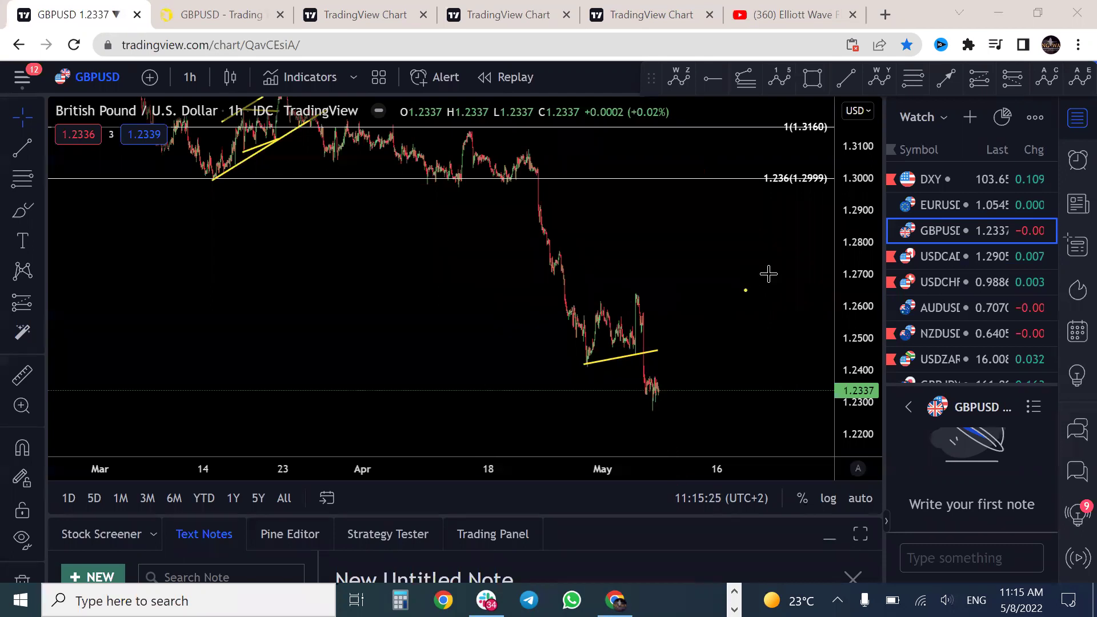
- Load USDCAD and set its chart to the 1-week timeframe to show the long-term wave count
left_click(958, 256)
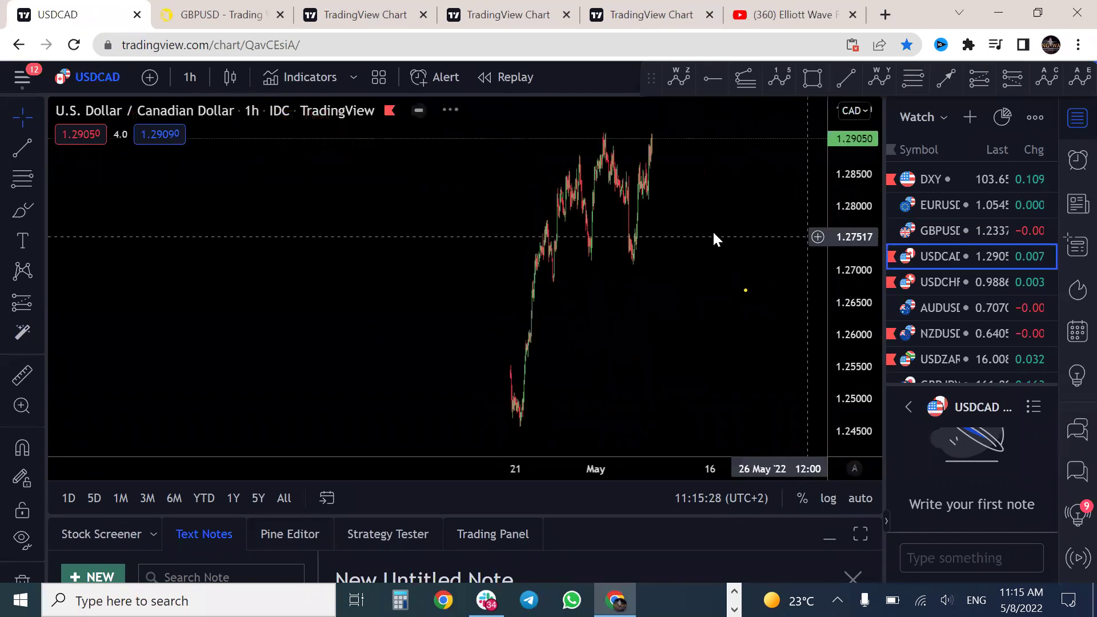
left_click(182, 81)
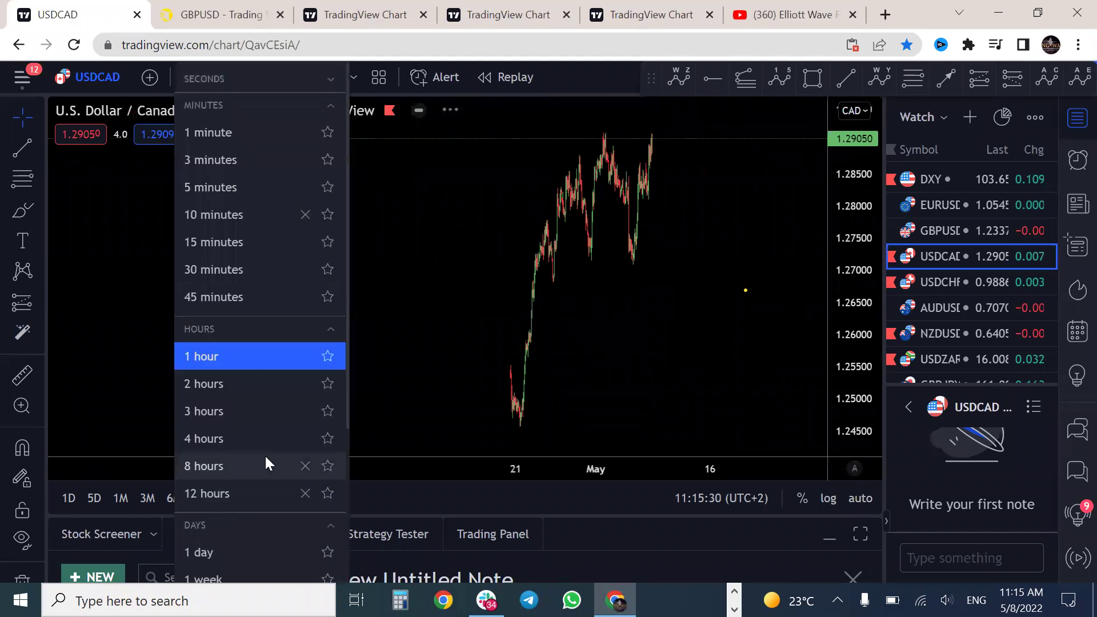
scroll(265, 454, "down", 3)
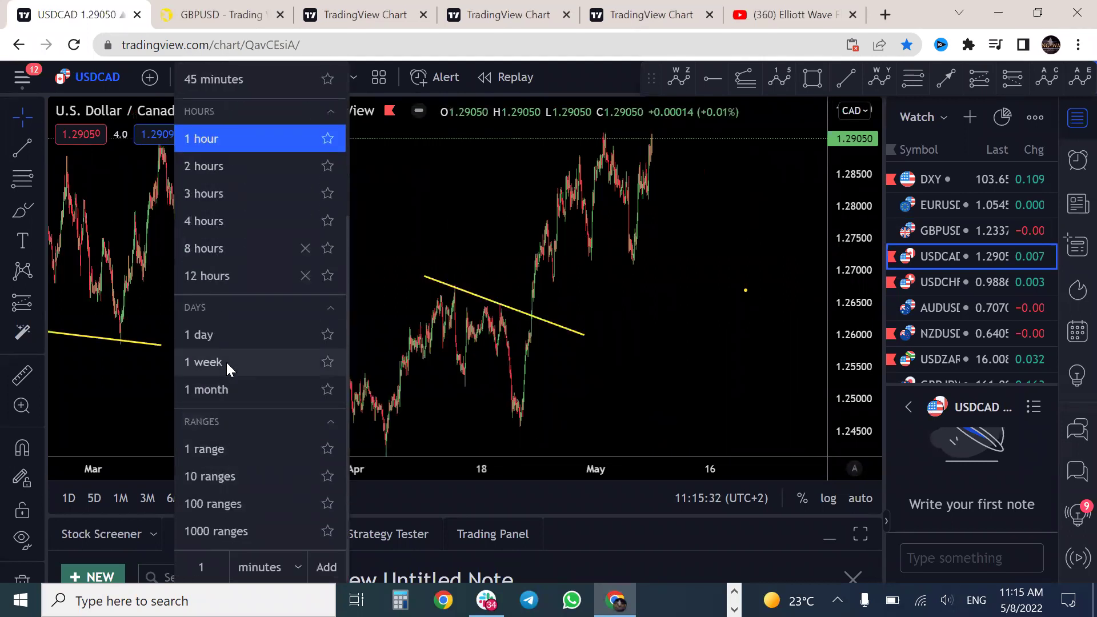
left_click(225, 362)
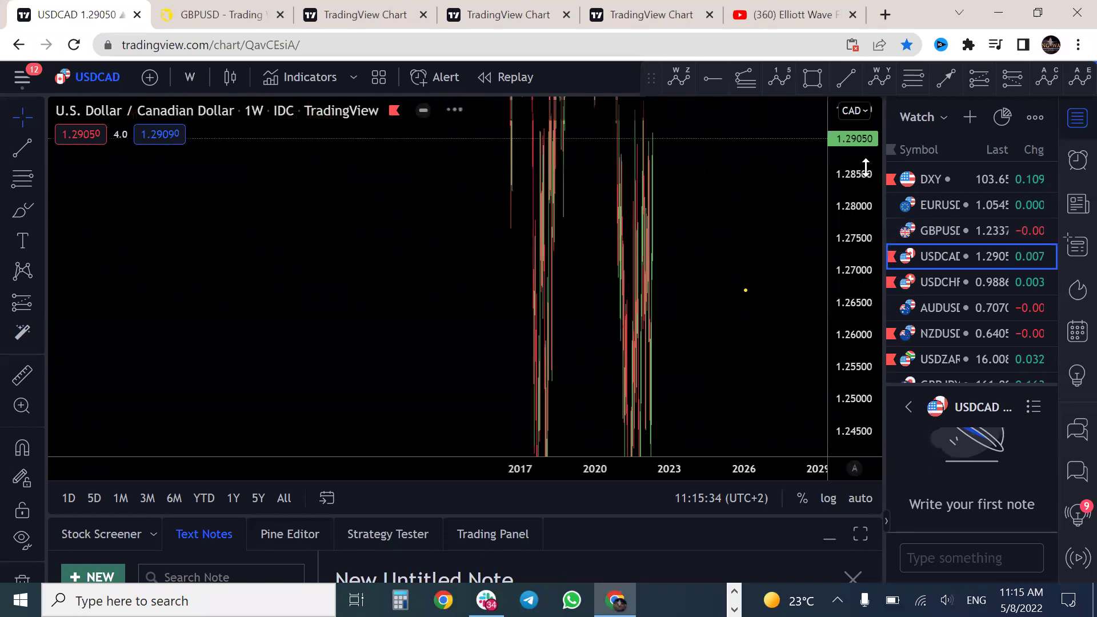
left_click_drag(849, 303, 851, 420)
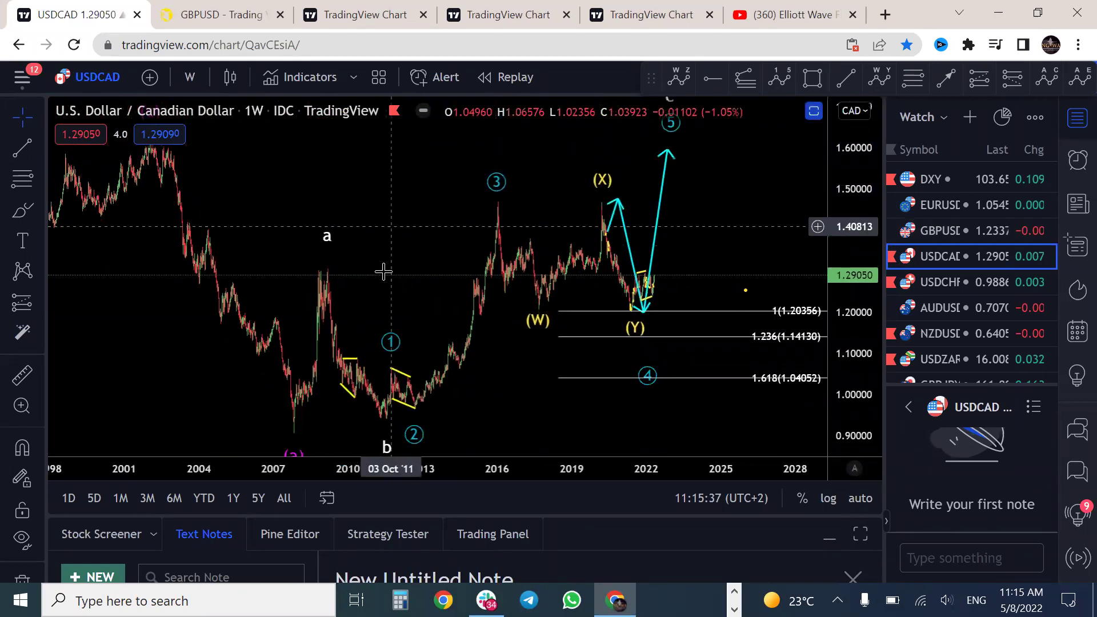
left_click_drag(383, 272, 370, 339)
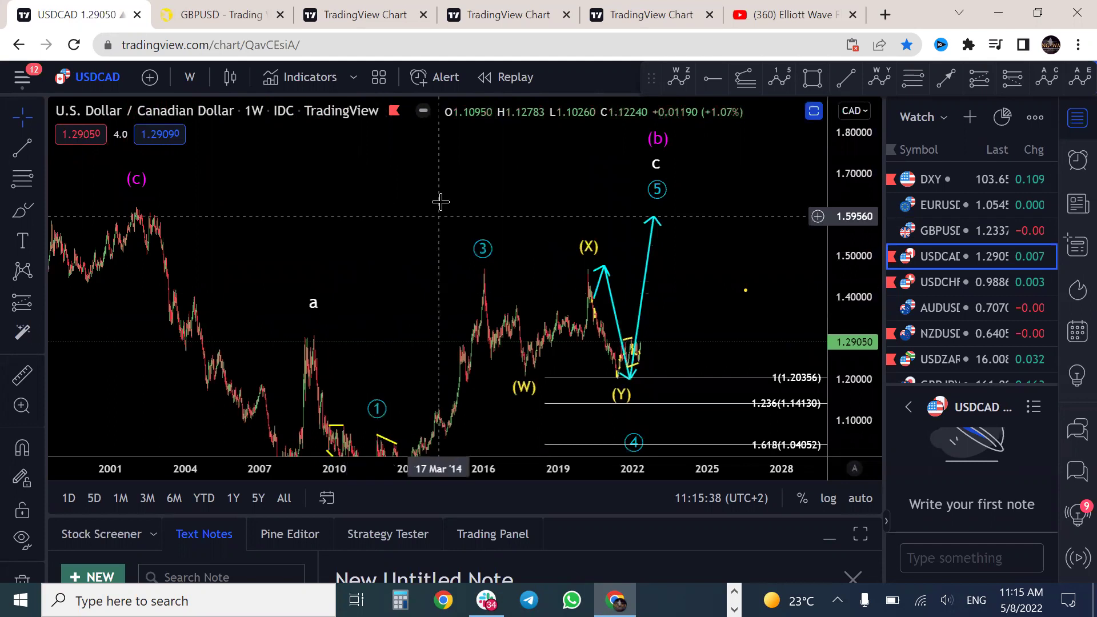
- Mark USDCAD's (W) and (Y) lows, trace the swings from wave 3 to (Y), and sketch a rise out of the recent channel in yellow
mouse_move(521, 375)
left_mouse_down()
mouse_move(634, 375)
mouse_move(612, 375)
mouse_move(613, 399)
mouse_move(633, 376)
left_mouse_up()
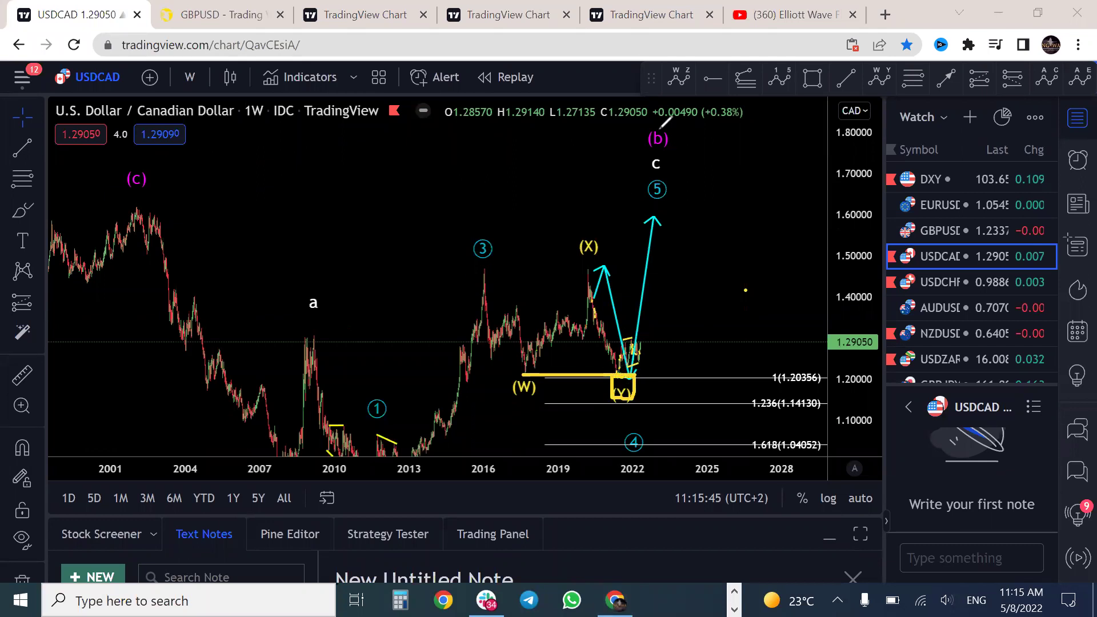
mouse_move(473, 266)
left_mouse_down()
mouse_move(521, 337)
mouse_move(519, 376)
mouse_move(595, 269)
mouse_move(632, 363)
mouse_move(616, 387)
mouse_move(636, 343)
mouse_move(641, 360)
mouse_move(673, 251)
left_mouse_up()
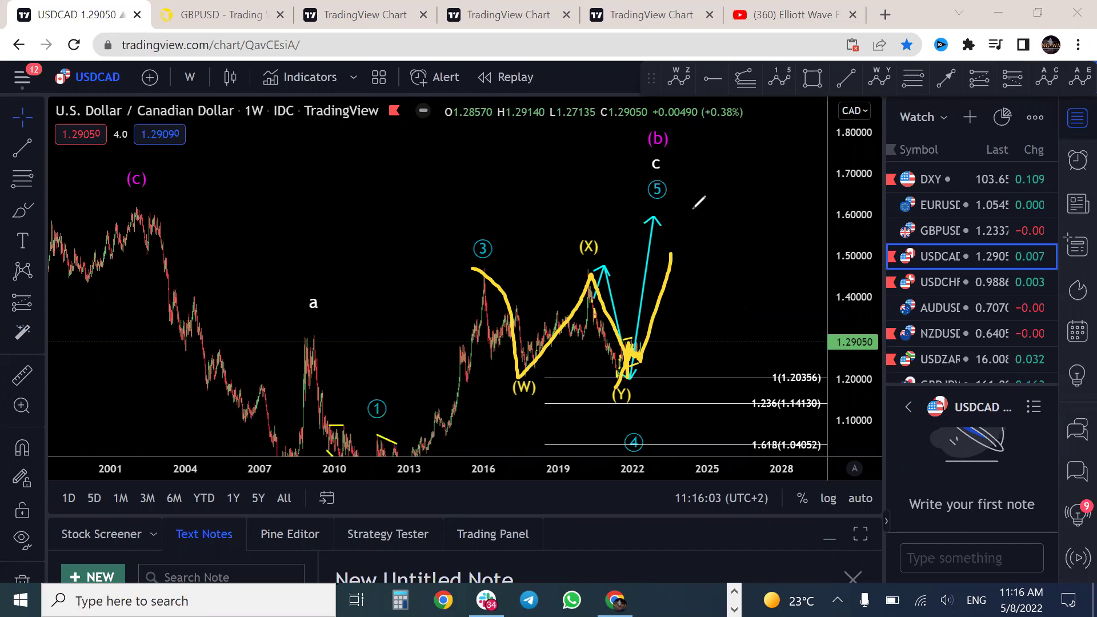
key("ctrl+z")
mouse_move(619, 338)
left_mouse_down()
mouse_move(633, 338)
mouse_move(636, 364)
mouse_move(650, 318)
left_mouse_up()
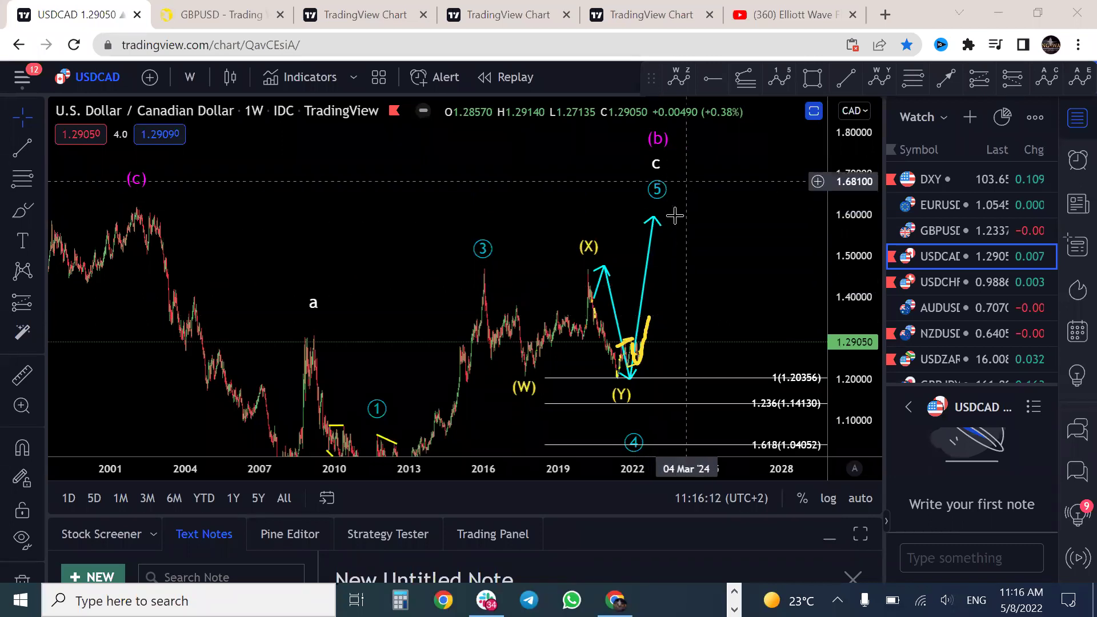
- Set the USDCAD chart to the 4-hour timeframe and switch its price scale to auto
left_click(198, 77)
left_click(218, 444)
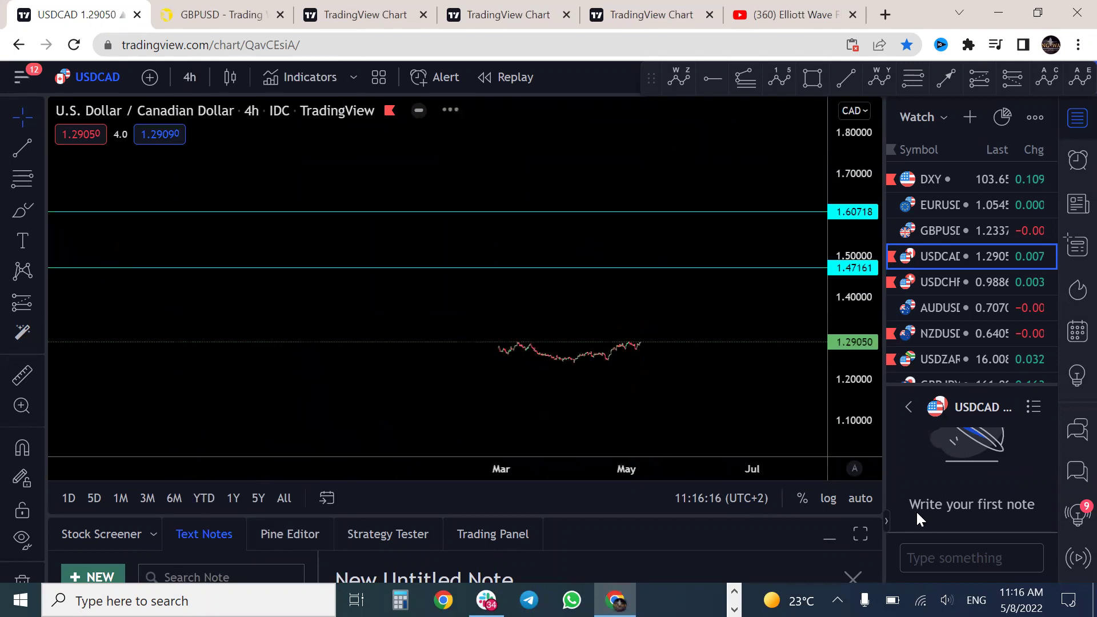
left_click(862, 498)
scroll(817, 261, "down", 5)
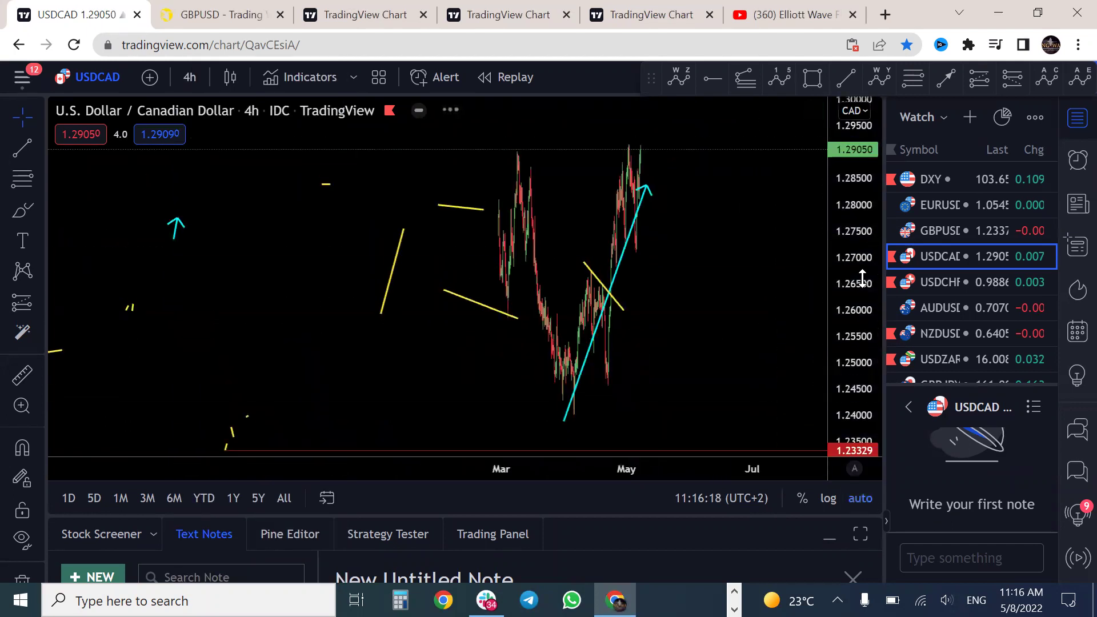
- Outline USDCAD's early-May correction channel in yellow and sketch a projected rise to about 1.307
left_click_drag(735, 291, 705, 393)
scroll(704, 393, "up", 8)
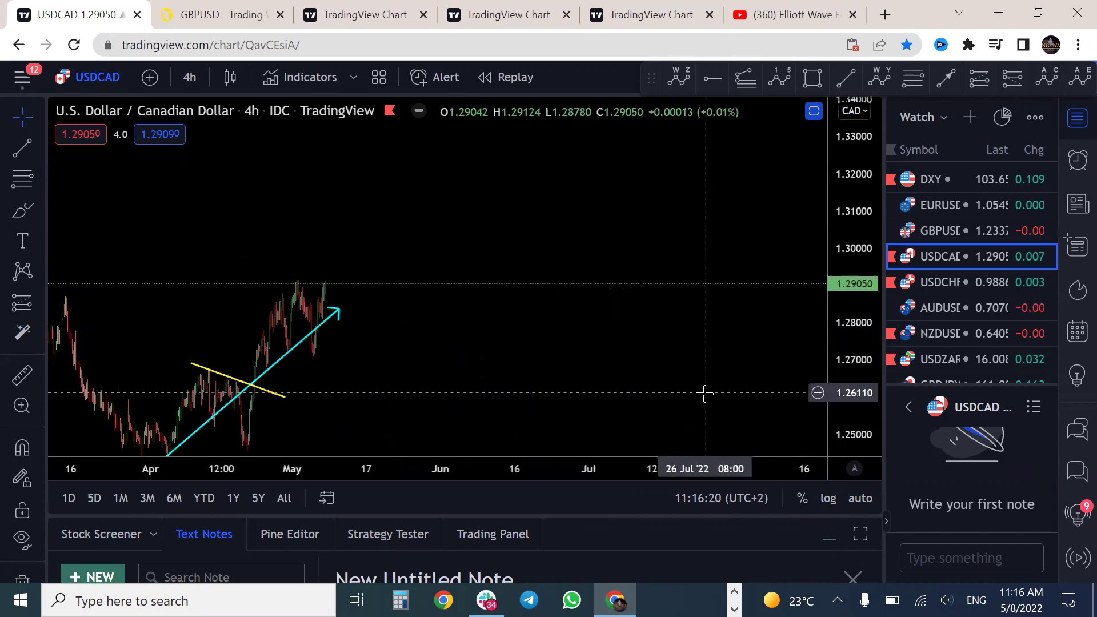
left_click_drag(275, 321, 653, 308)
scroll(674, 376, "down", 2)
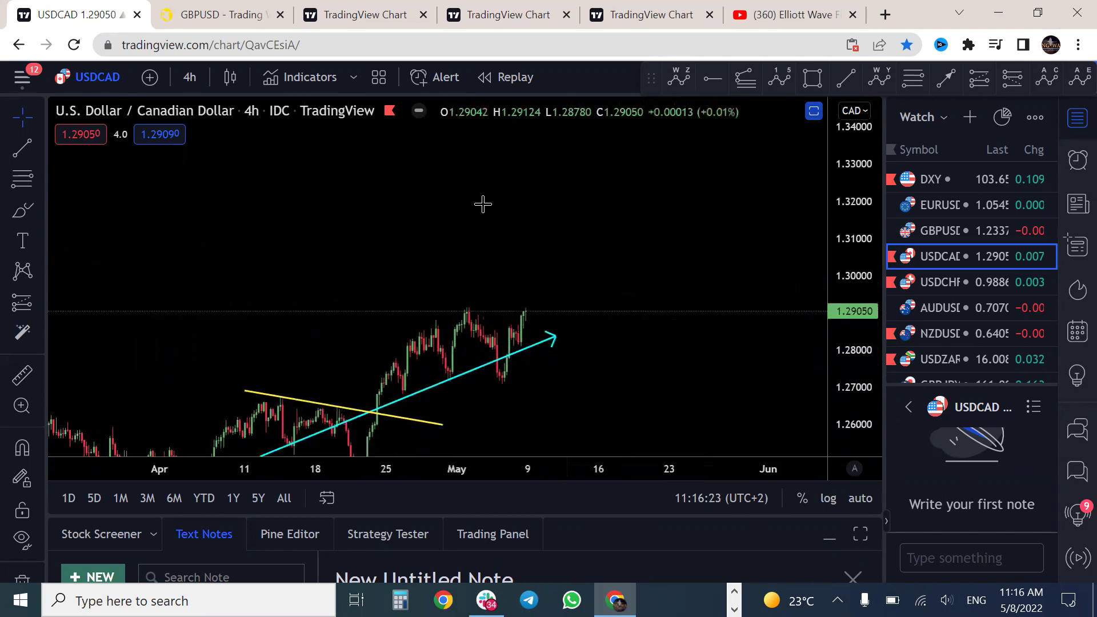
mouse_move(473, 307)
left_mouse_down()
mouse_move(519, 349)
mouse_move(491, 377)
left_mouse_up()
mouse_move(511, 322)
left_mouse_down()
mouse_move(523, 337)
mouse_move(540, 247)
left_mouse_up()
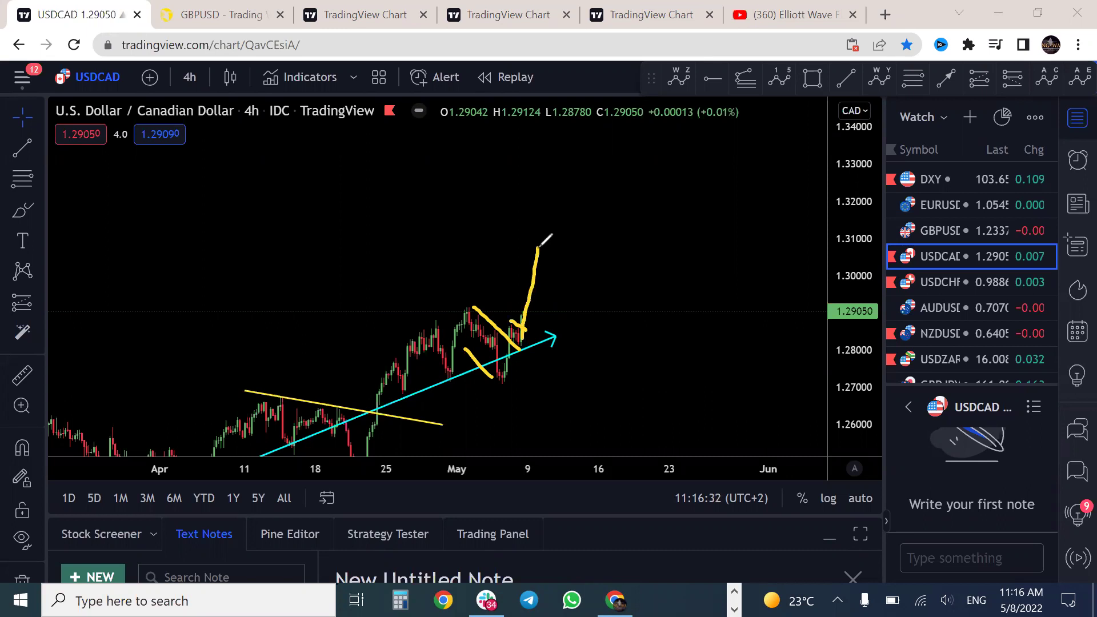
- Load USDCHF, outline its late-April and early-May consolidations in yellow, and sketch a projected rise to about 0.998
left_click(965, 286)
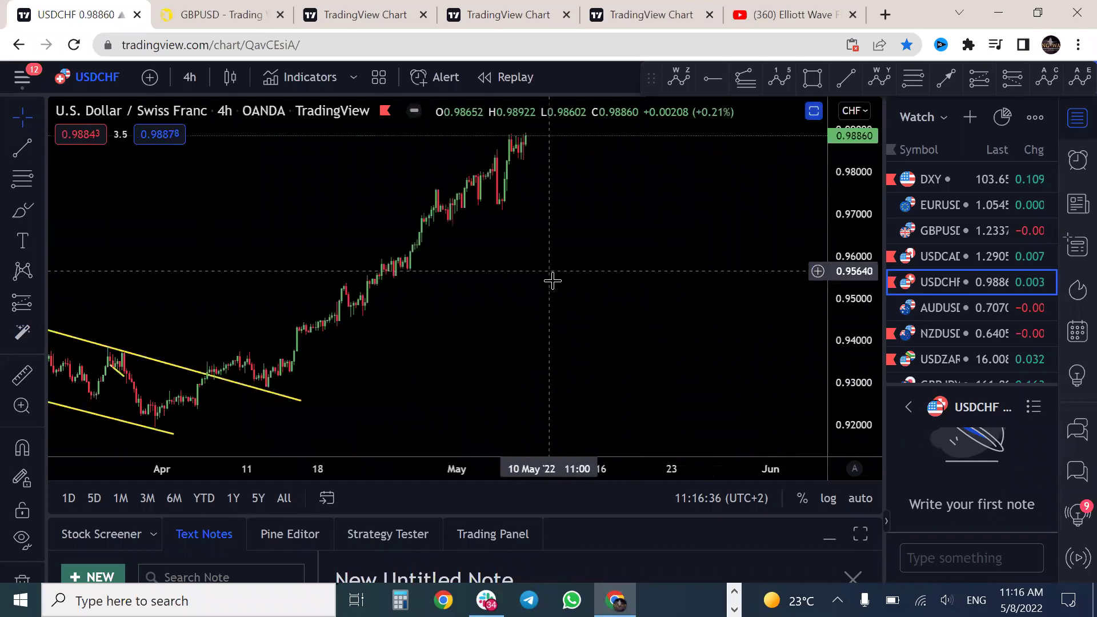
scroll(683, 424, "up", 2)
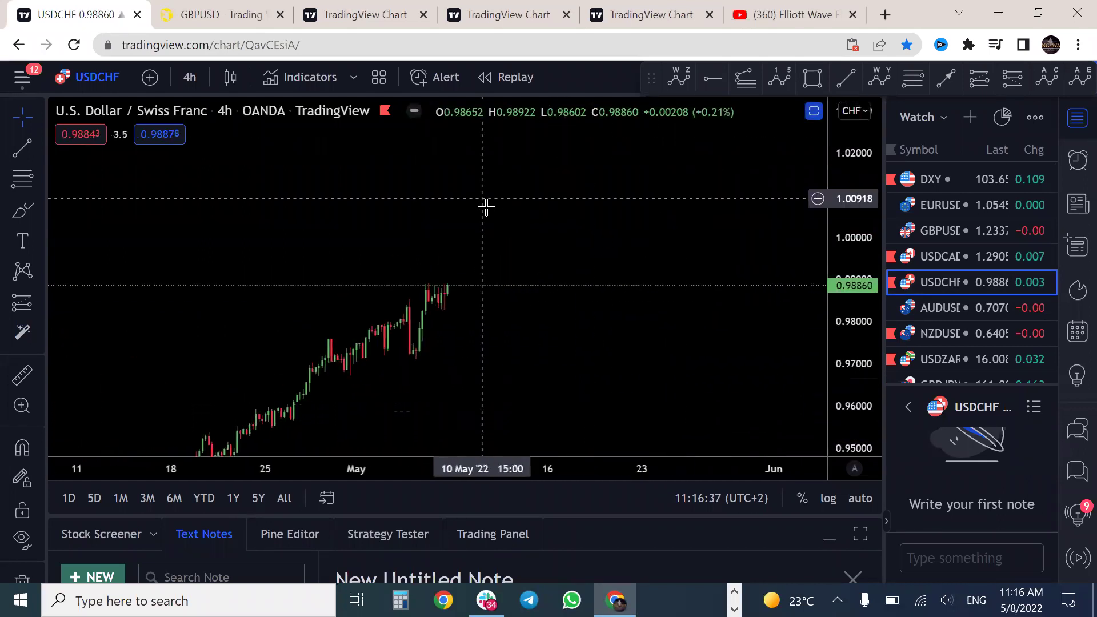
mouse_move(378, 324)
left_mouse_down()
mouse_move(399, 313)
mouse_move(418, 359)
mouse_move(377, 320)
mouse_move(445, 290)
mouse_move(439, 282)
mouse_move(443, 313)
mouse_move(461, 245)
left_mouse_up()
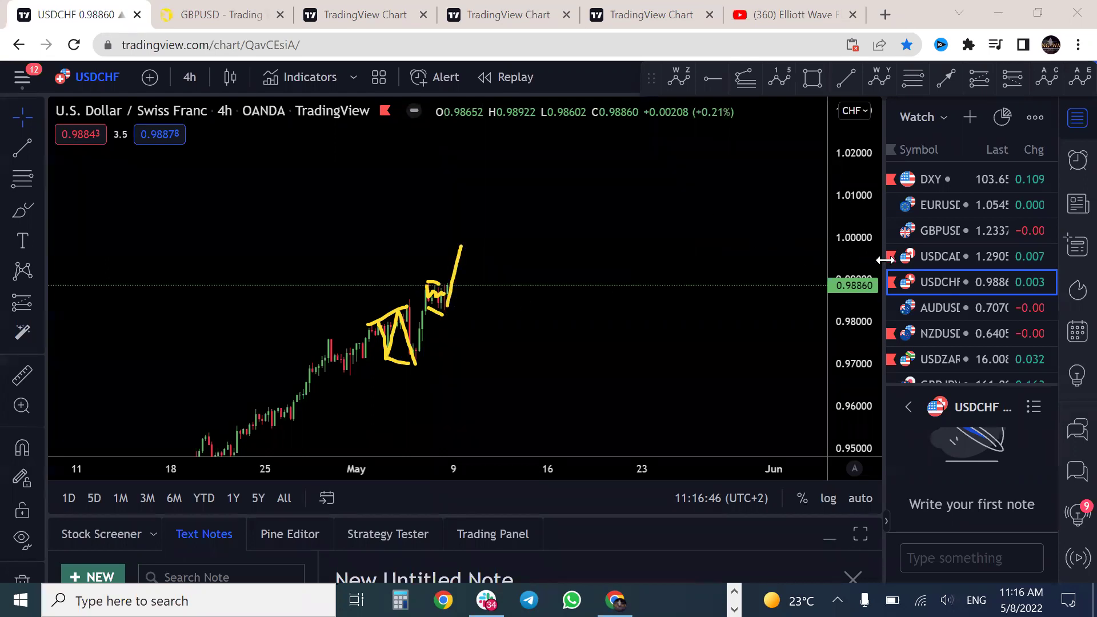
- Load AUDUSD, set its chart to the 1-day timeframe and hide all existing drawings
left_click(965, 309)
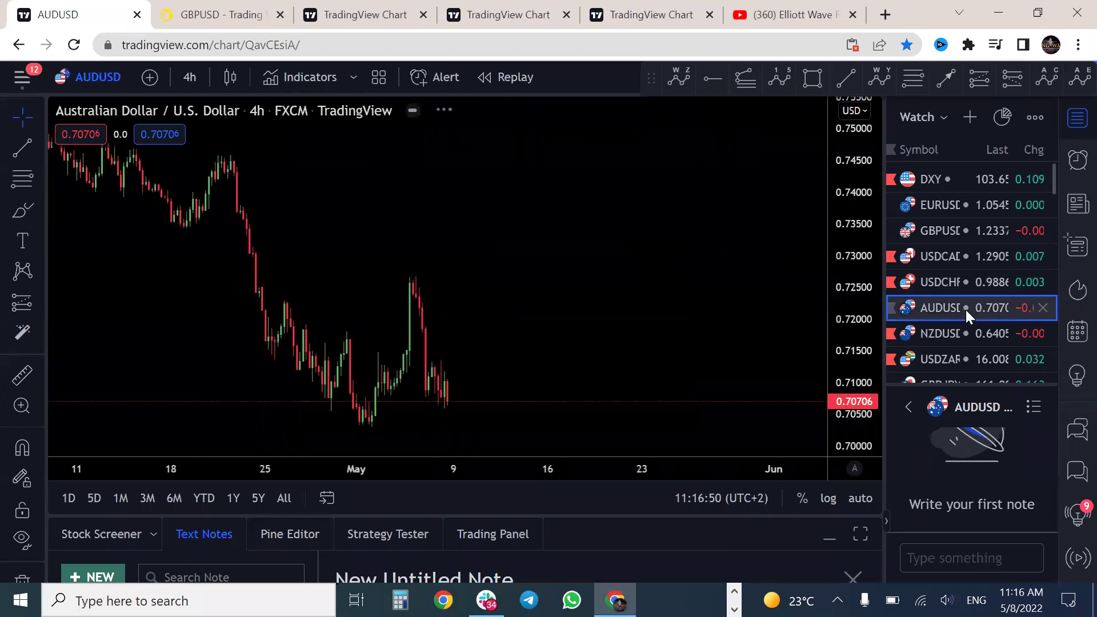
left_click(189, 77)
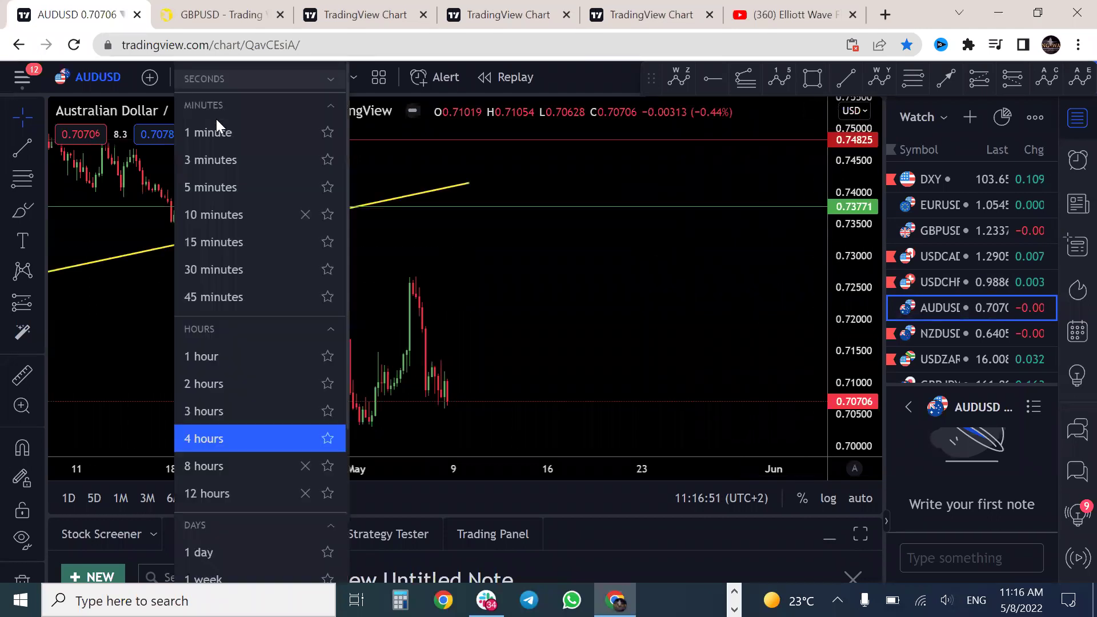
left_click(229, 543)
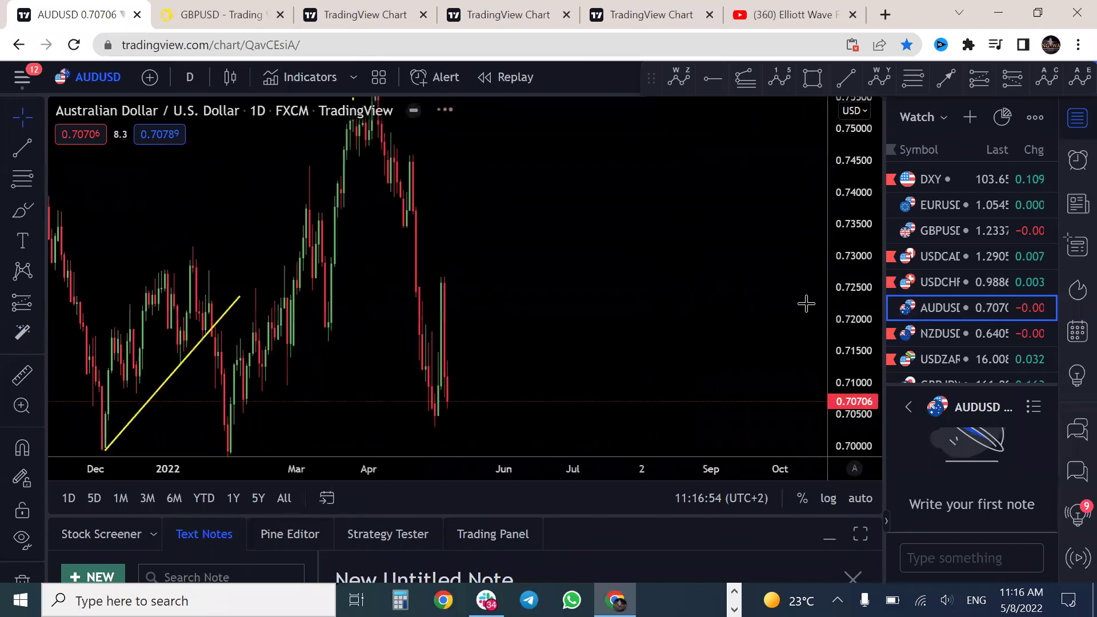
scroll(806, 302, "down", 3)
scroll(869, 409, "down", 2)
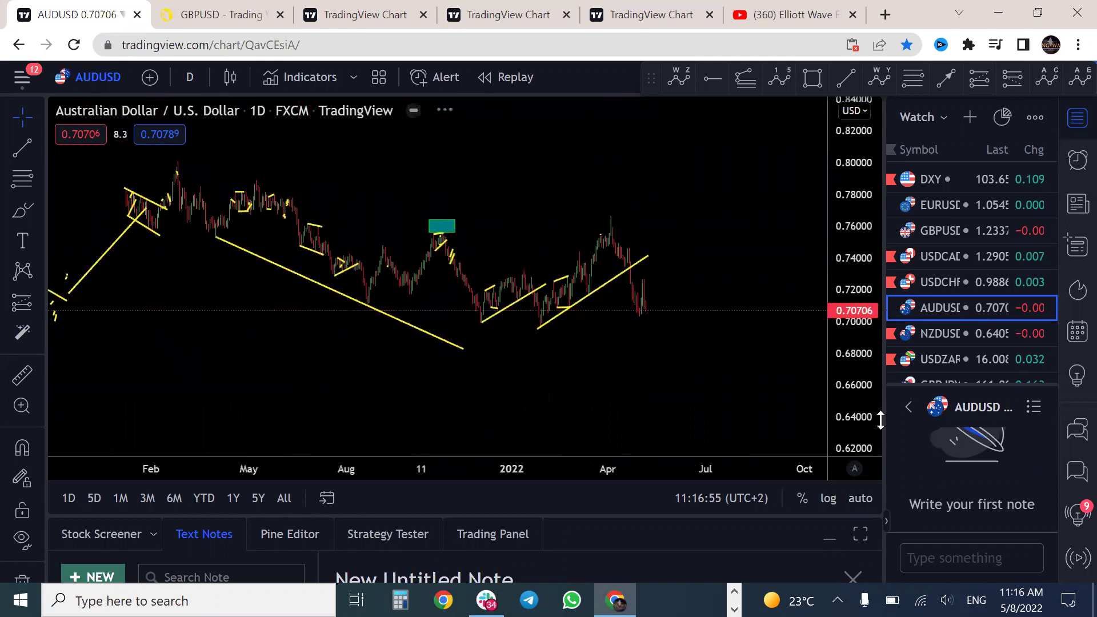
scroll(775, 406, "up", 2)
scroll(693, 289, "up", 2)
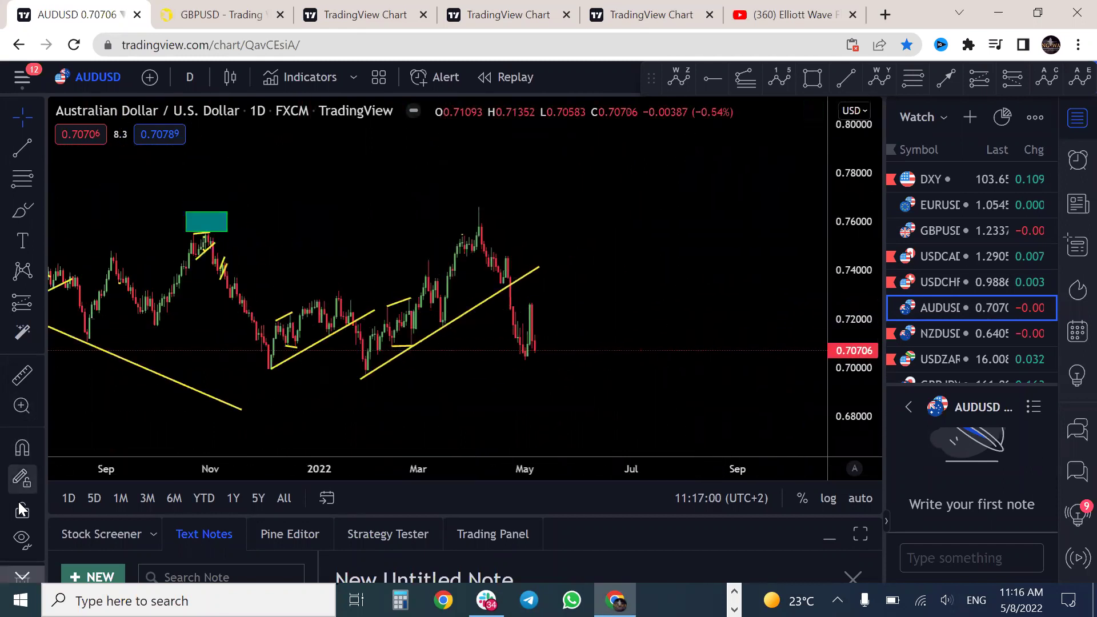
left_click(22, 539)
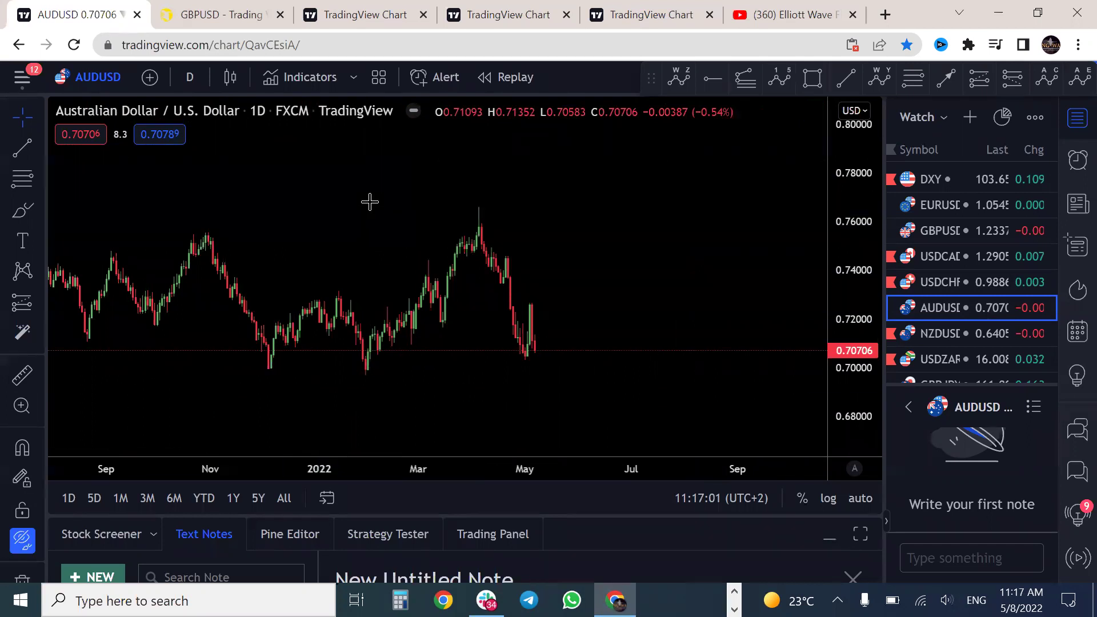
- Trace AUDUSD's rise from the late-January low to the April high in yellow, label W, X and Y, and box the peak
left_click_drag(407, 301, 425, 267)
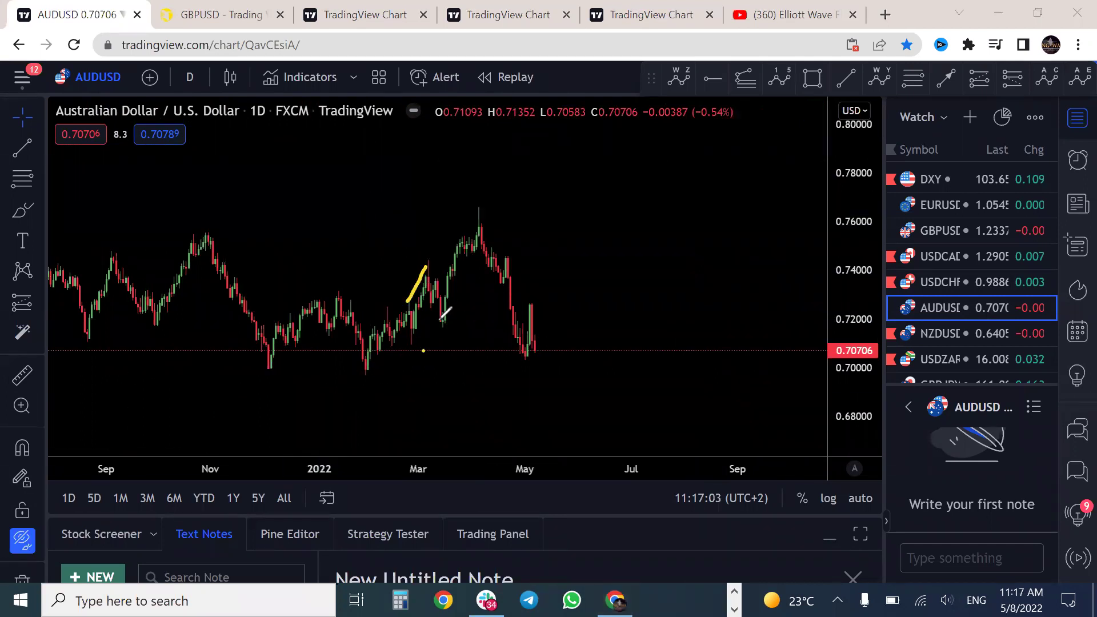
mouse_move(365, 381)
left_mouse_down()
mouse_move(427, 303)
mouse_move(440, 323)
mouse_move(484, 215)
left_mouse_up()
left_click_drag(384, 285, 405, 266)
mouse_move(463, 336)
left_mouse_down()
mouse_move(455, 352)
mouse_move(464, 341)
left_mouse_up()
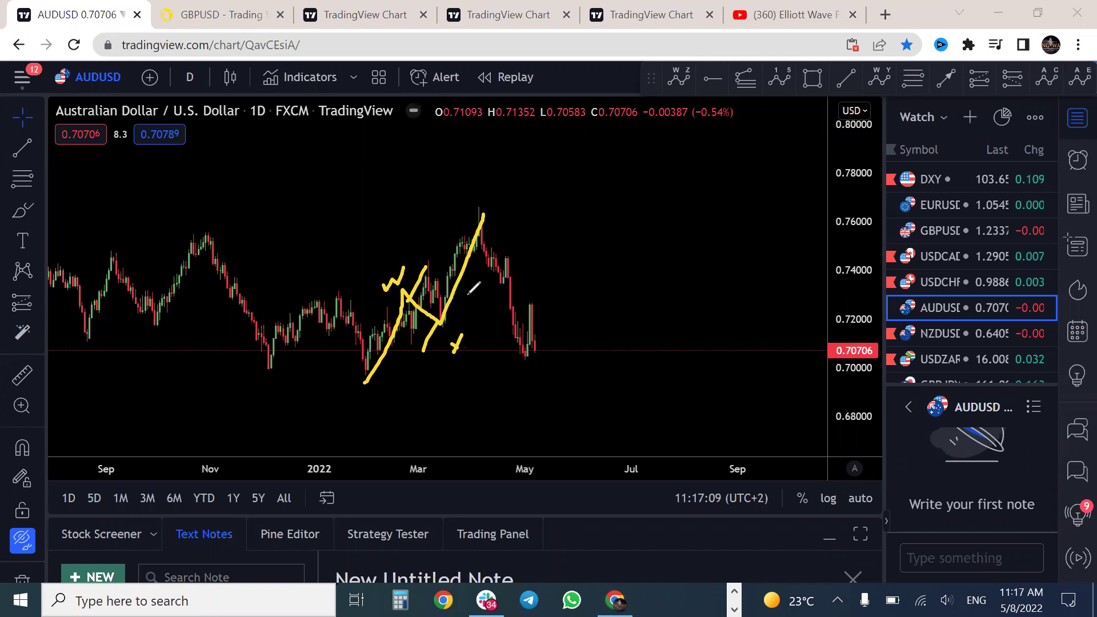
mouse_move(446, 201)
left_mouse_down()
mouse_move(463, 213)
mouse_move(454, 221)
mouse_move(484, 205)
mouse_move(501, 284)
left_mouse_up()
mouse_move(484, 210)
left_mouse_down()
mouse_move(474, 199)
mouse_move(493, 219)
mouse_move(475, 218)
left_mouse_up()
- Outline the pullback channels in AUDUSD's April–May decline, sketch a further drop below 0.70000, then erase the marks
mouse_move(518, 261)
left_mouse_down()
mouse_move(501, 295)
mouse_move(491, 279)
left_mouse_up()
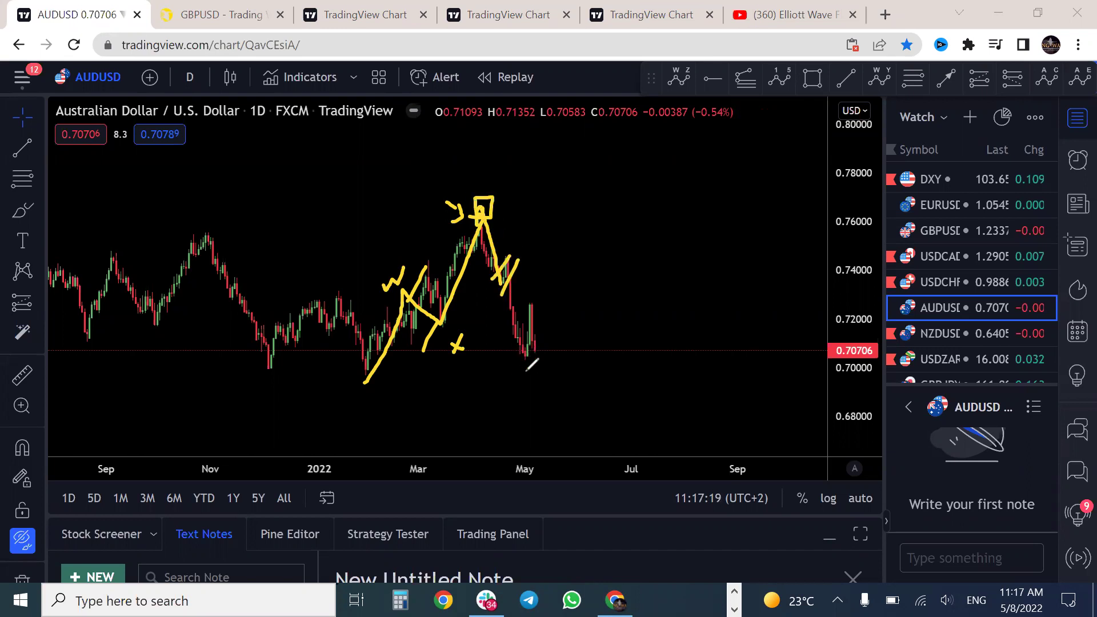
left_click_drag(542, 327, 527, 365)
left_click_drag(542, 298, 519, 345)
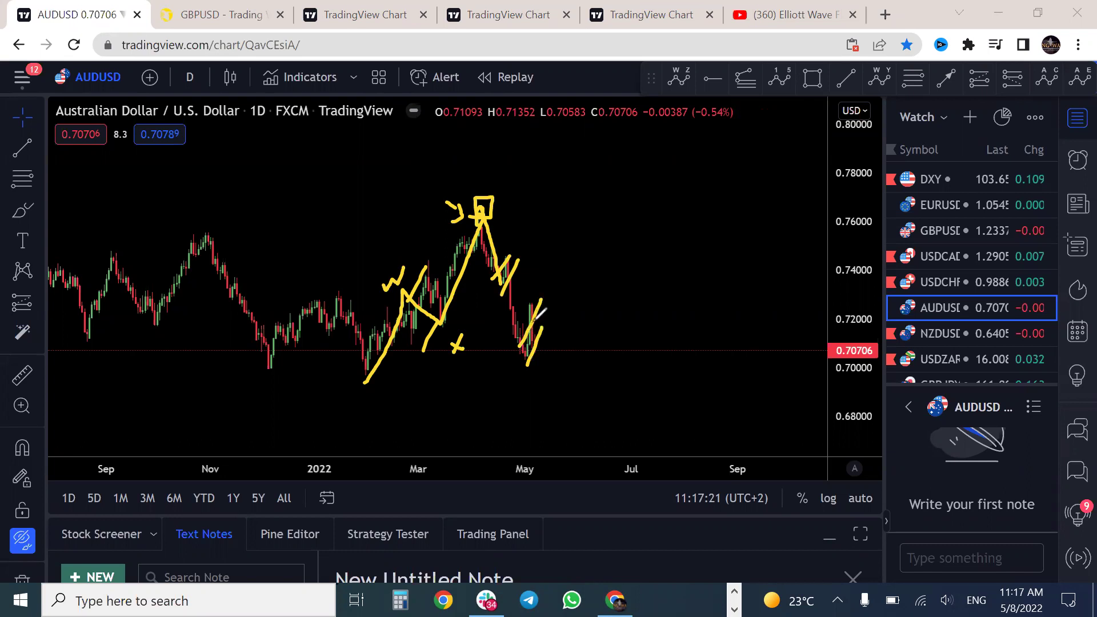
left_click_drag(545, 319, 546, 375)
key("Escape")
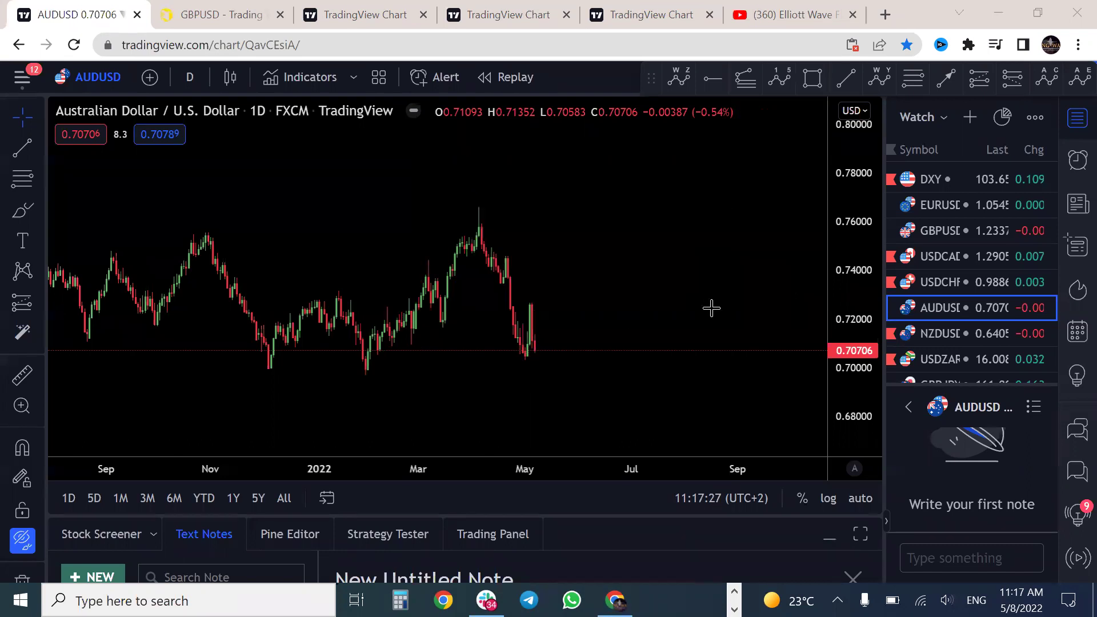
- Load the NZDUSD daily chart with its price action since mid-2021 in view
left_click(995, 335)
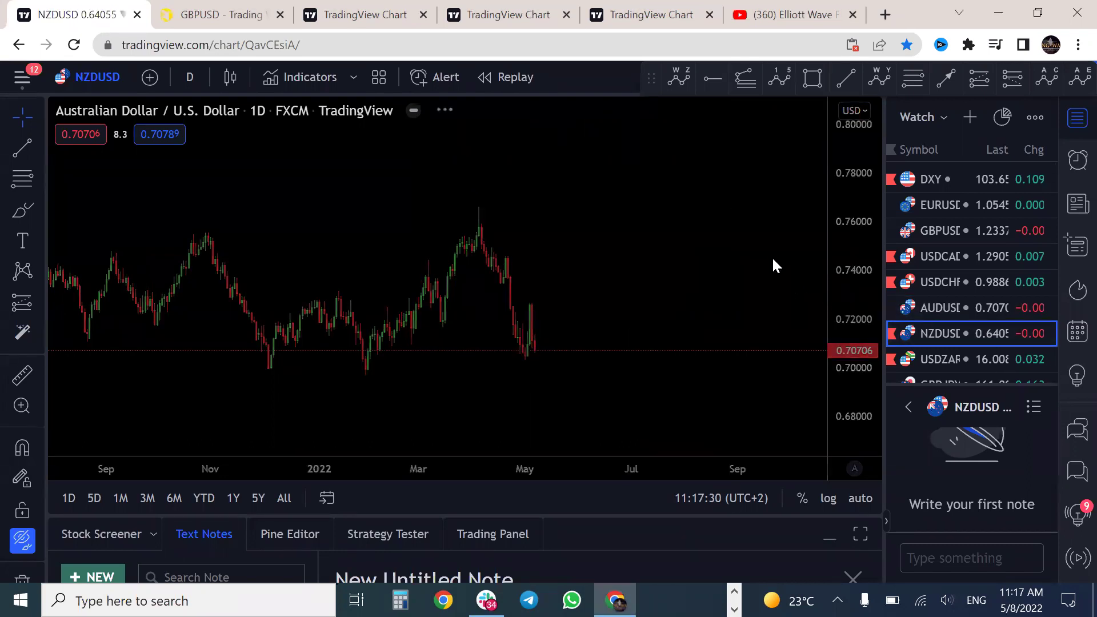
scroll(763, 251, "down", 3)
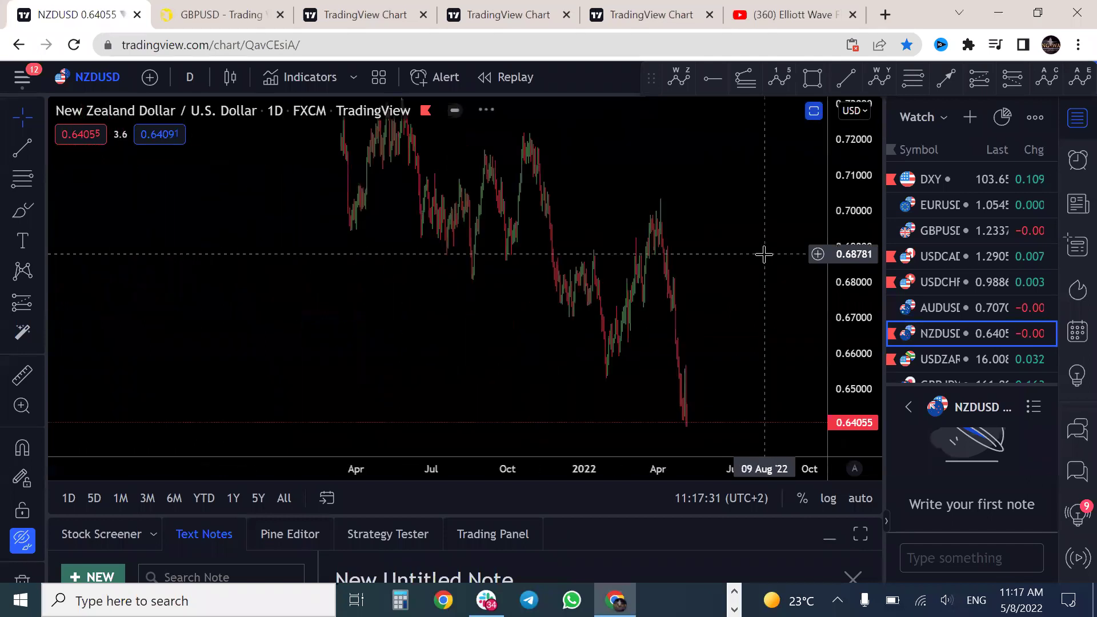
scroll(863, 349, "down", 3)
scroll(700, 316, "up", 2)
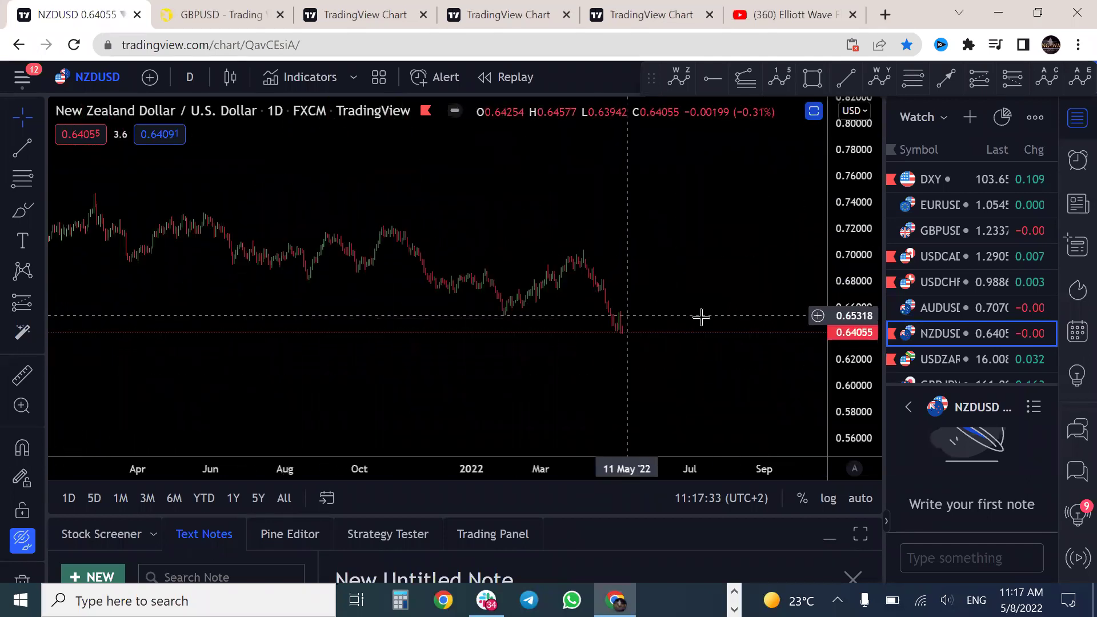
left_click_drag(835, 406, 861, 283)
scroll(788, 269, "up", 2)
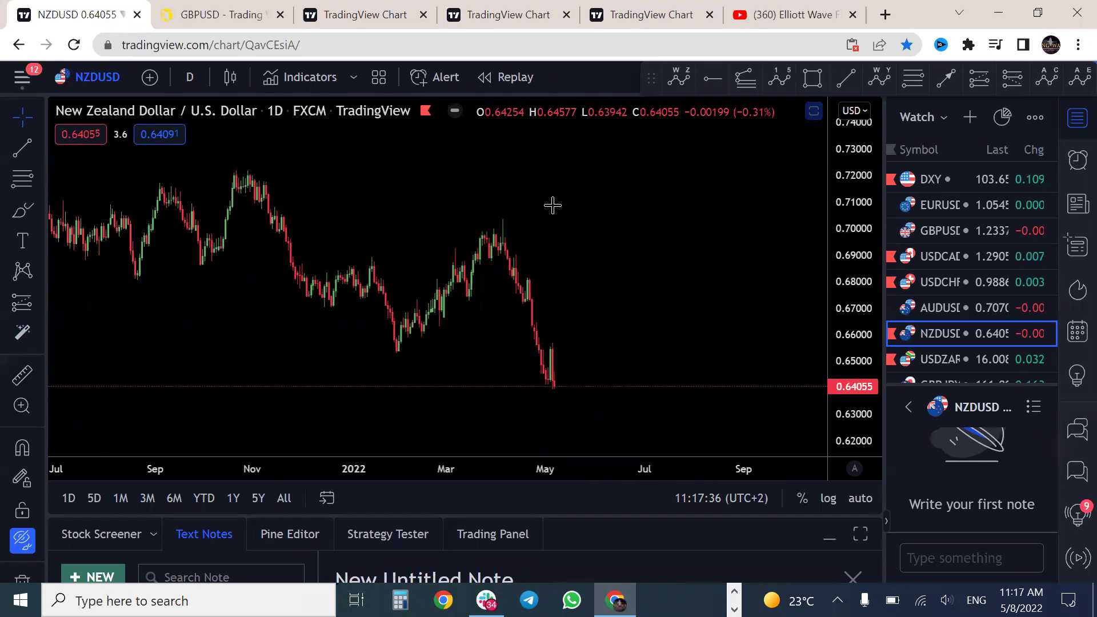
- Trace NZDUSD's corrective rise from the late-January low to the April high in yellow and label W, X and Y
left_click_drag(433, 278, 456, 254)
left_click_drag(450, 324, 465, 300)
mouse_move(397, 357)
left_mouse_down()
mouse_move(437, 273)
mouse_move(473, 298)
mouse_move(494, 222)
left_mouse_up()
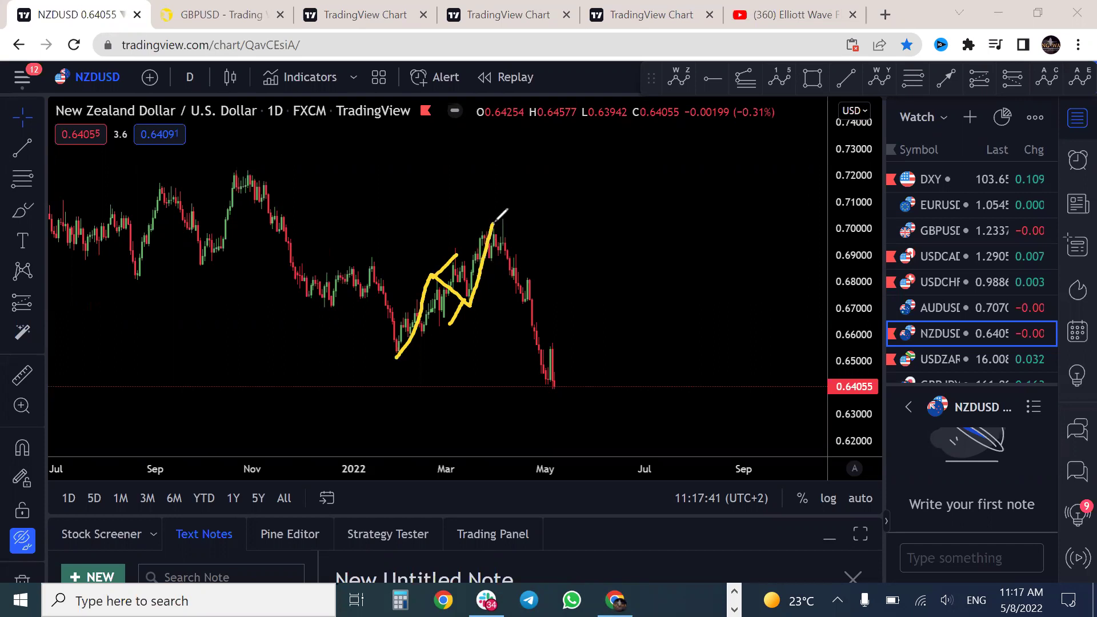
left_click_drag(398, 249, 433, 246)
left_click_drag(479, 317, 480, 334)
left_click_drag(471, 324, 488, 326)
mouse_move(473, 203)
left_mouse_down()
mouse_move(485, 217)
mouse_move(472, 230)
left_mouse_up()
- Draw NZDUSD's support line under the rise, trace the decline into May, sketch a further drop below 0.62000, then erase the marks
left_click_drag(395, 362, 513, 274)
mouse_move(486, 225)
left_mouse_down()
mouse_move(514, 255)
mouse_move(544, 384)
mouse_move(556, 348)
left_mouse_up()
mouse_move(530, 284)
left_mouse_down()
mouse_move(519, 320)
mouse_move(528, 292)
left_mouse_up()
left_click_drag(566, 380, 563, 389)
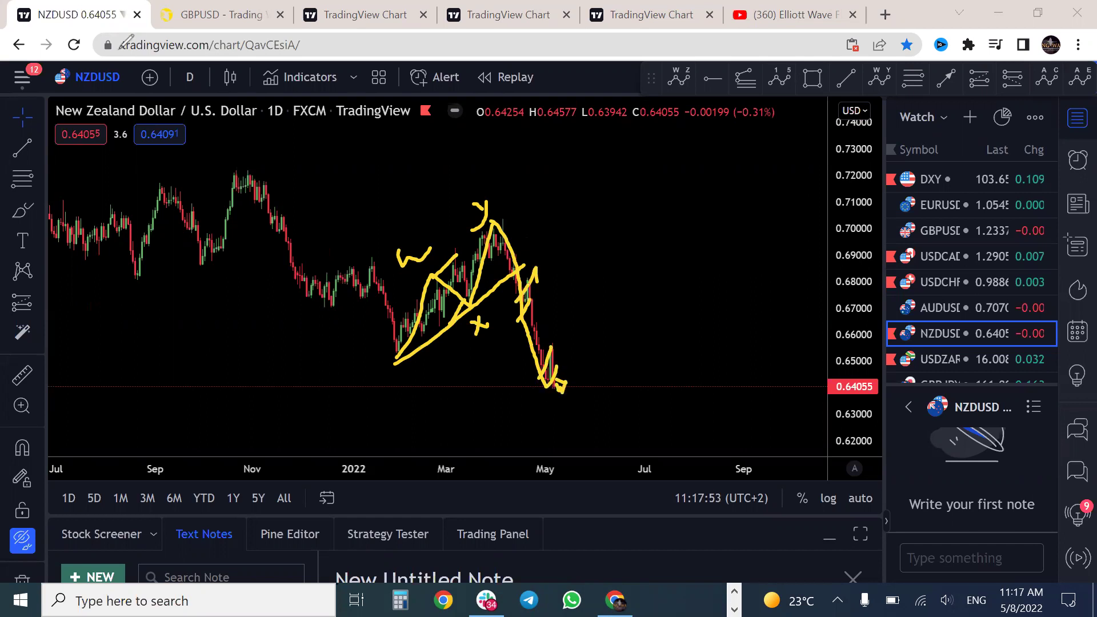
left_click_drag(111, 67, 113, 80)
mouse_move(568, 393)
left_mouse_down()
mouse_move(595, 330)
mouse_move(614, 485)
left_mouse_up()
key("e")
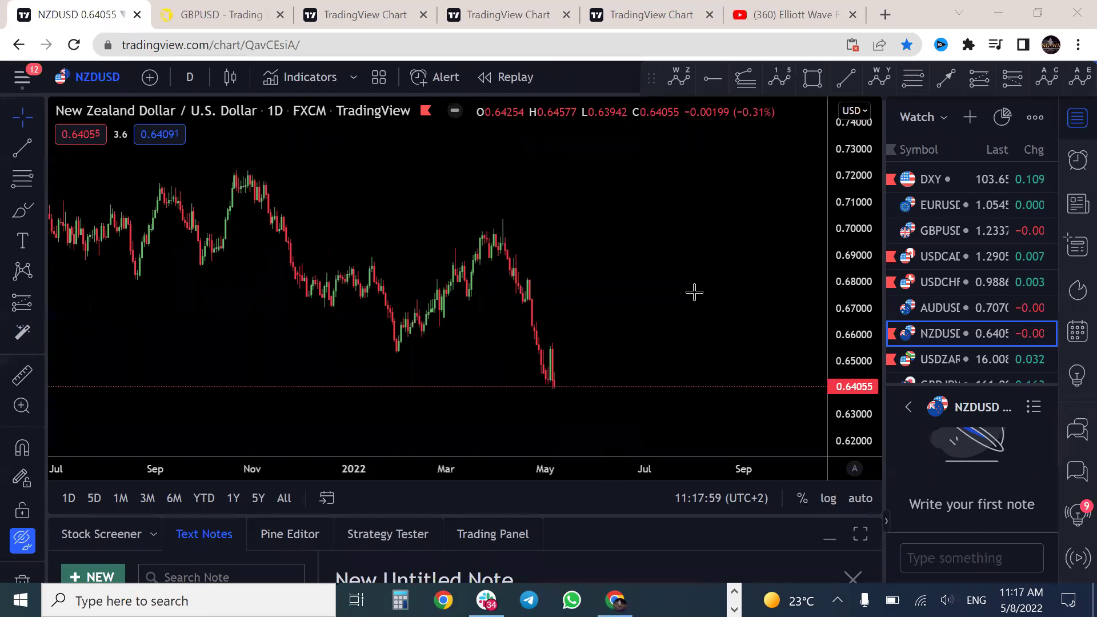
- Load the USDZAR daily chart with its price history from 2018 onward in view
left_click(960, 358)
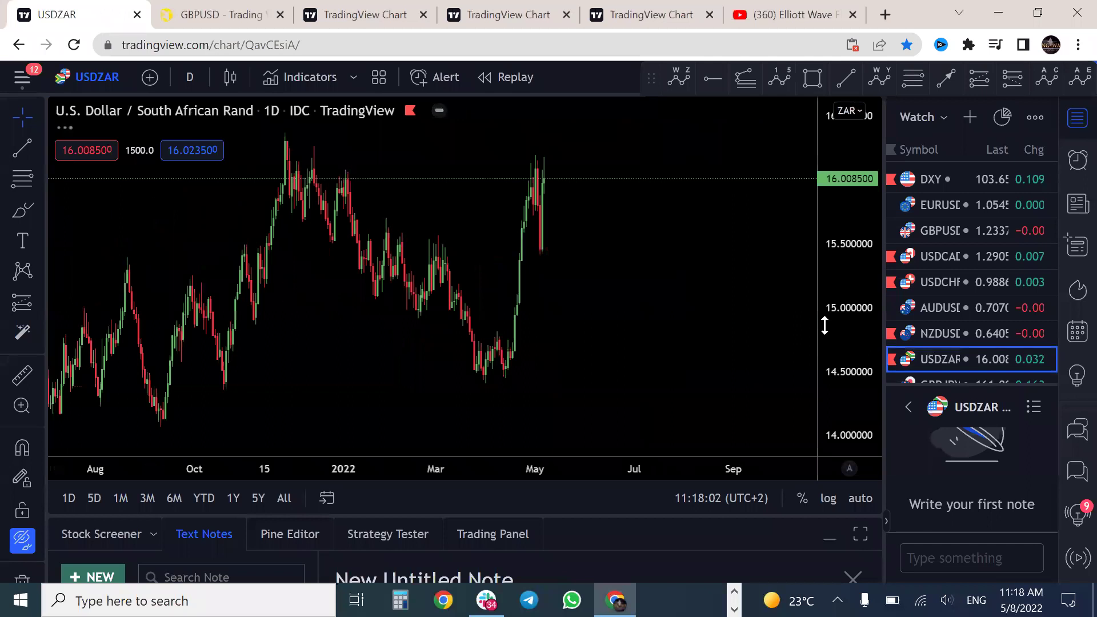
scroll(613, 299, "down", 5)
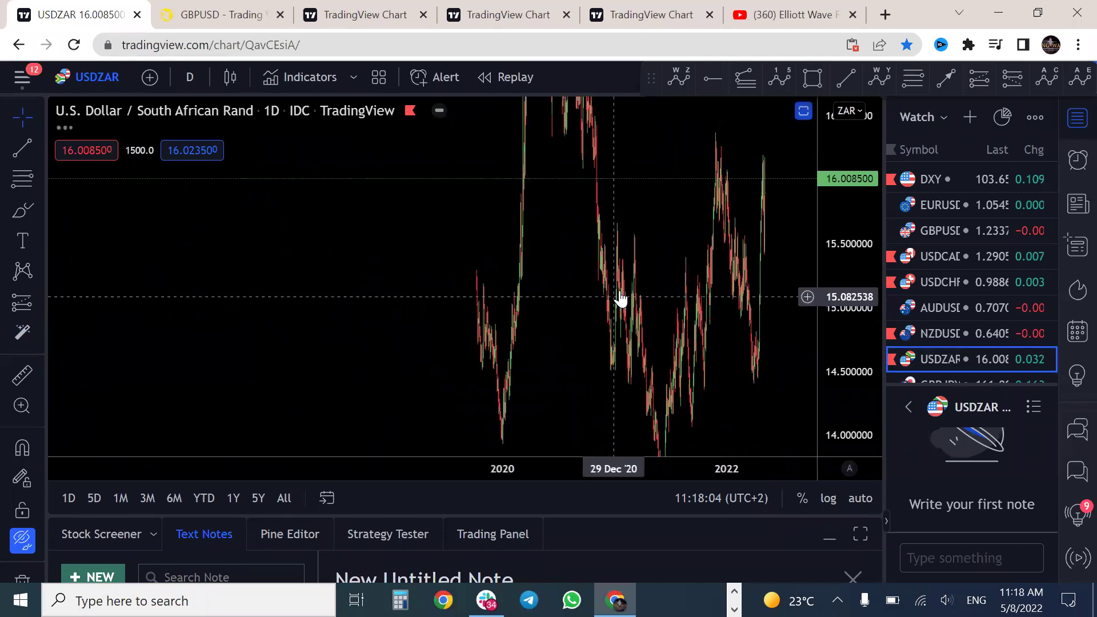
left_click_drag(869, 245, 862, 392)
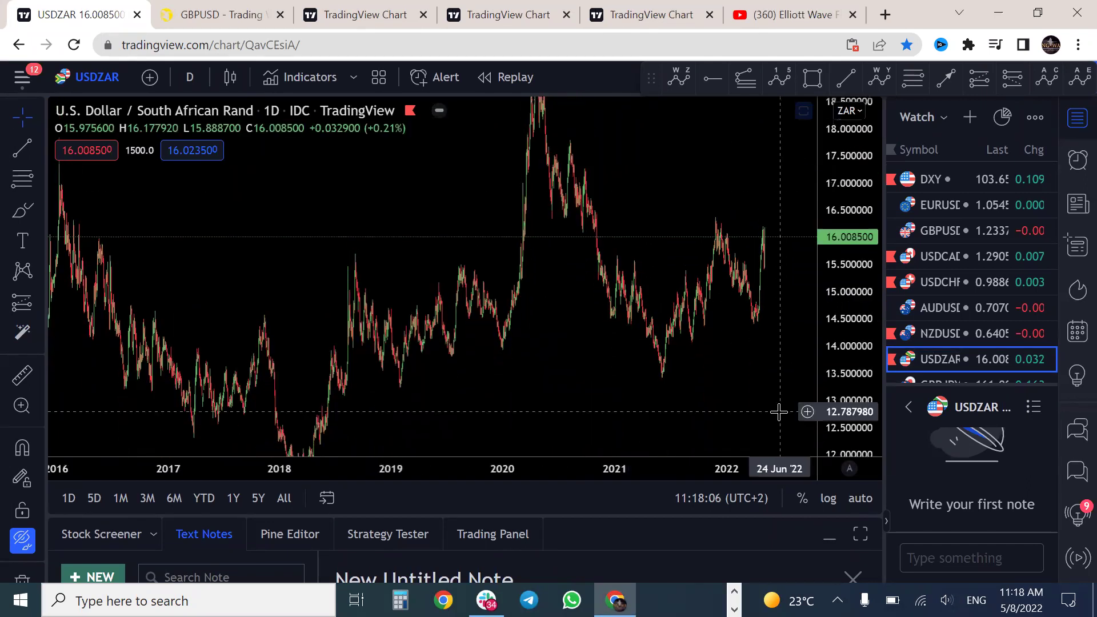
left_click_drag(692, 410, 600, 287)
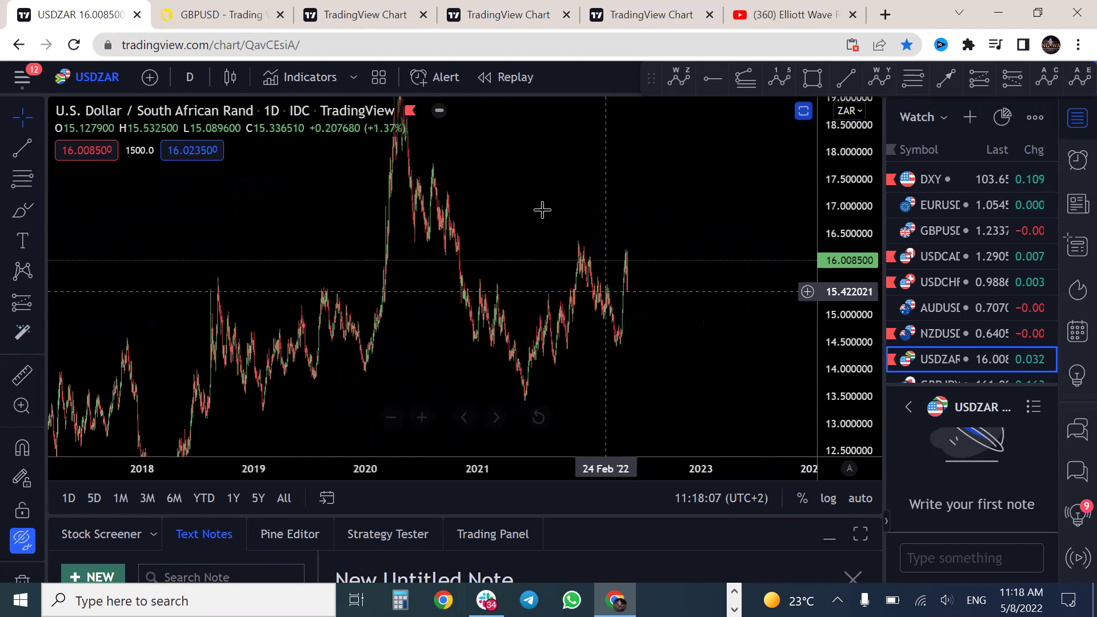
- Trace USDZAR's 2021 rise, decline into early 2022 and latest rally in yellow, then sketch a pullback and rise above 17.000000
left_click_drag(609, 289, 600, 317)
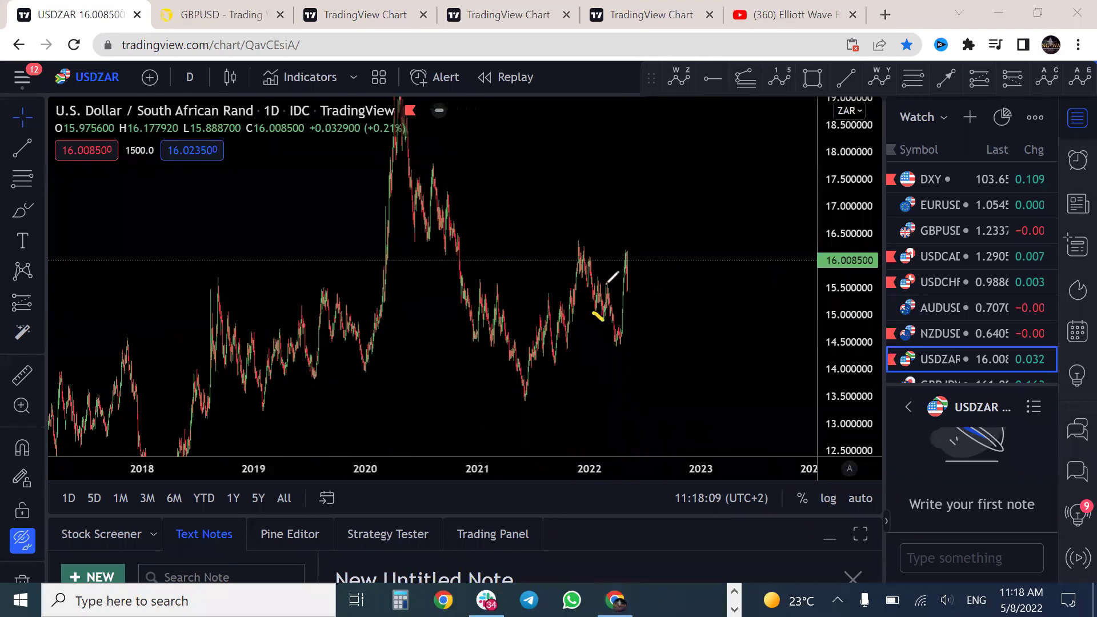
mouse_move(574, 240)
left_mouse_down()
mouse_move(595, 260)
mouse_move(605, 308)
mouse_move(613, 300)
mouse_move(617, 353)
left_mouse_up()
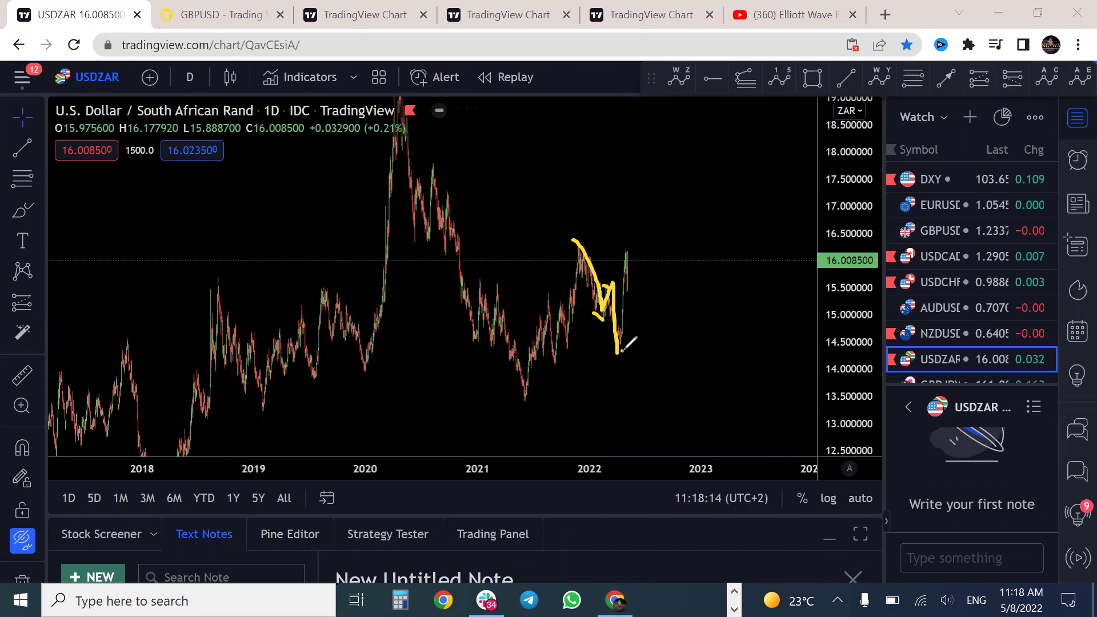
left_click_drag(622, 355, 631, 245)
mouse_move(520, 401)
left_mouse_down()
mouse_move(564, 312)
mouse_move(578, 240)
left_mouse_up()
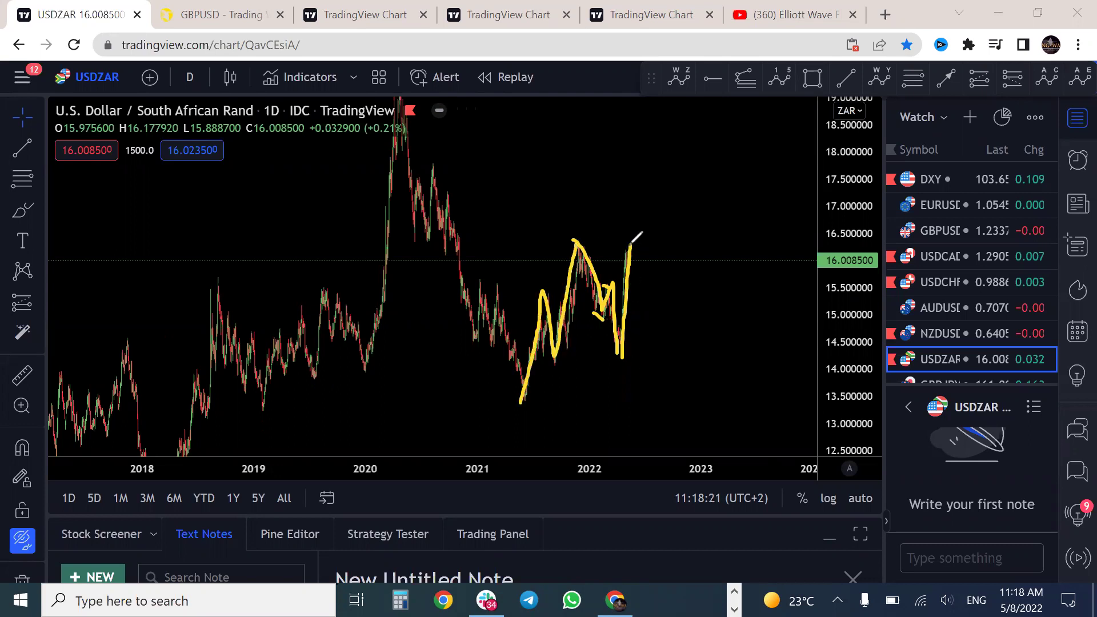
mouse_move(629, 246)
left_mouse_down()
mouse_move(649, 291)
mouse_move(661, 203)
left_mouse_up()
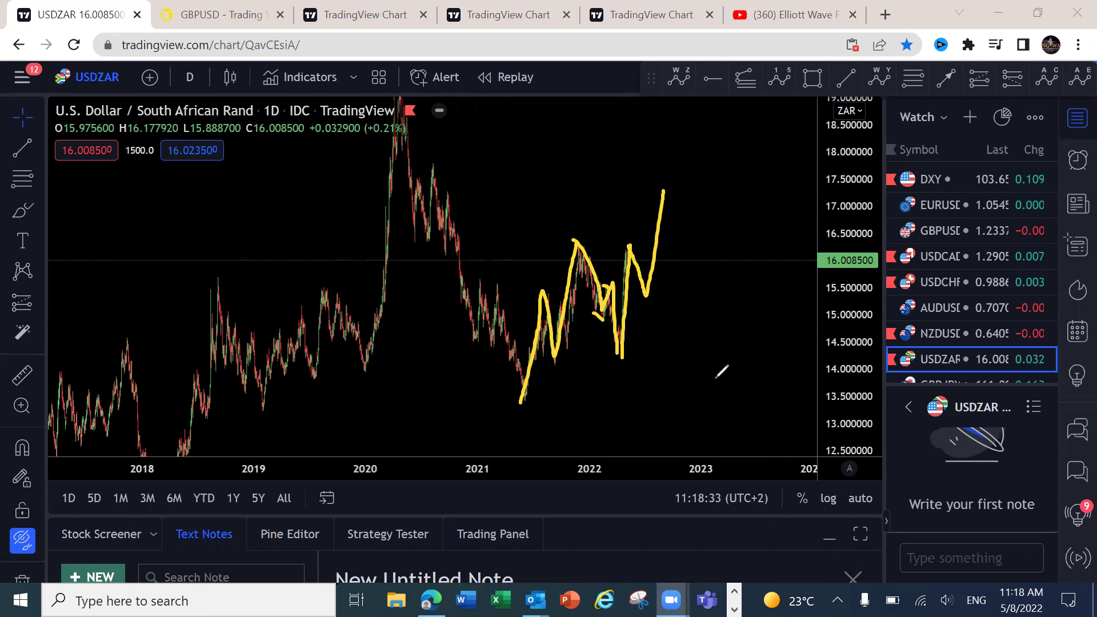
- Tick USDZAR's late-2021 high and 2022 low, emphasize the projected pullback with an arrow, then erase the marks
left_click_drag(545, 224, 564, 220)
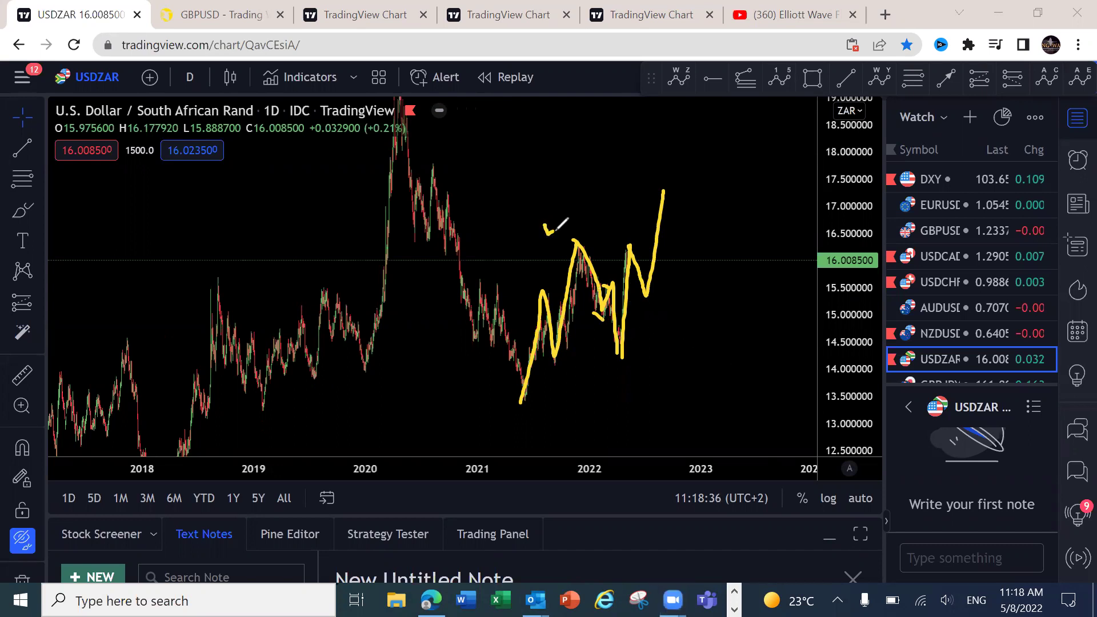
mouse_move(617, 366)
left_mouse_down()
mouse_move(628, 378)
mouse_move(637, 364)
left_mouse_up()
mouse_move(640, 260)
left_mouse_down()
mouse_move(641, 274)
mouse_move(634, 251)
mouse_move(646, 281)
left_mouse_up()
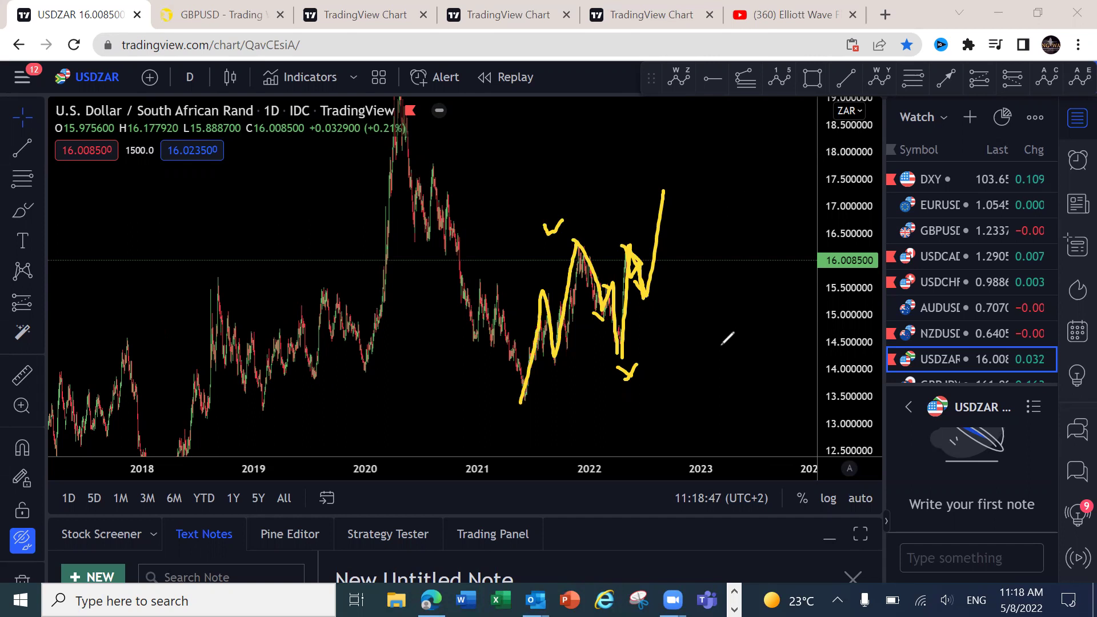
key("e")
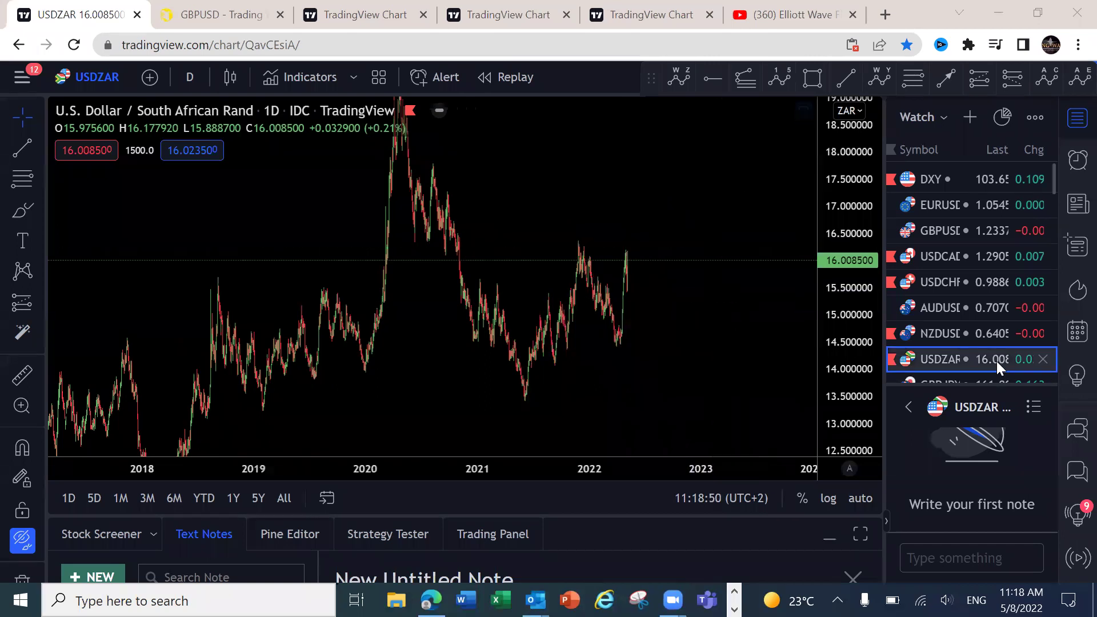
- Load the GBPJPY daily chart with its price action from 2018 onward in view
scroll(936, 358, "down", 5)
scroll(937, 356, "up", 5)
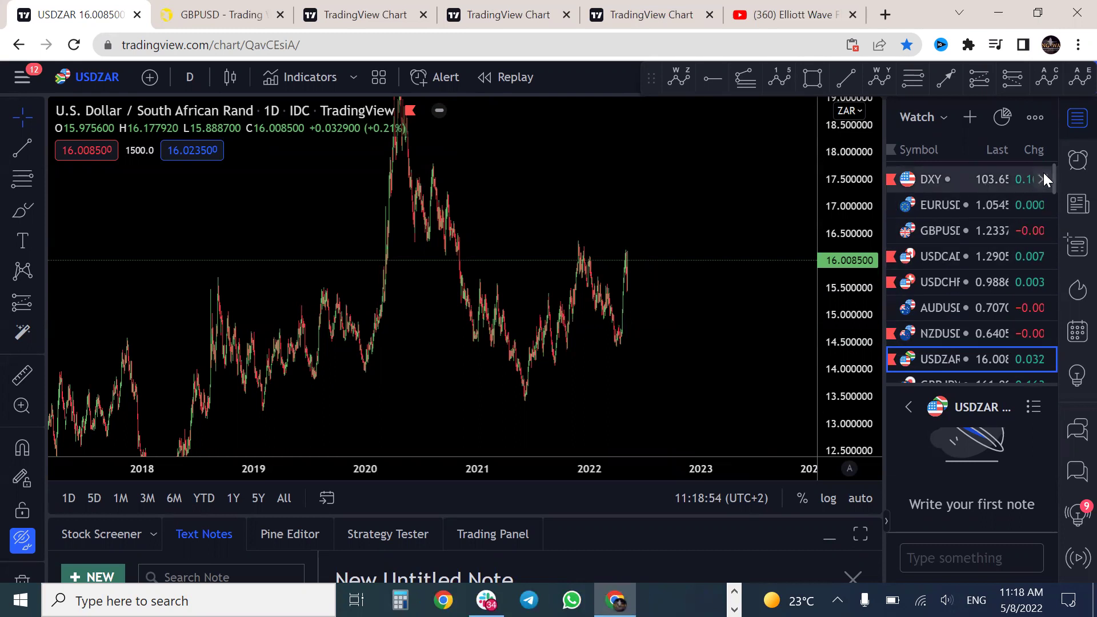
scroll(1054, 180, "down", 1)
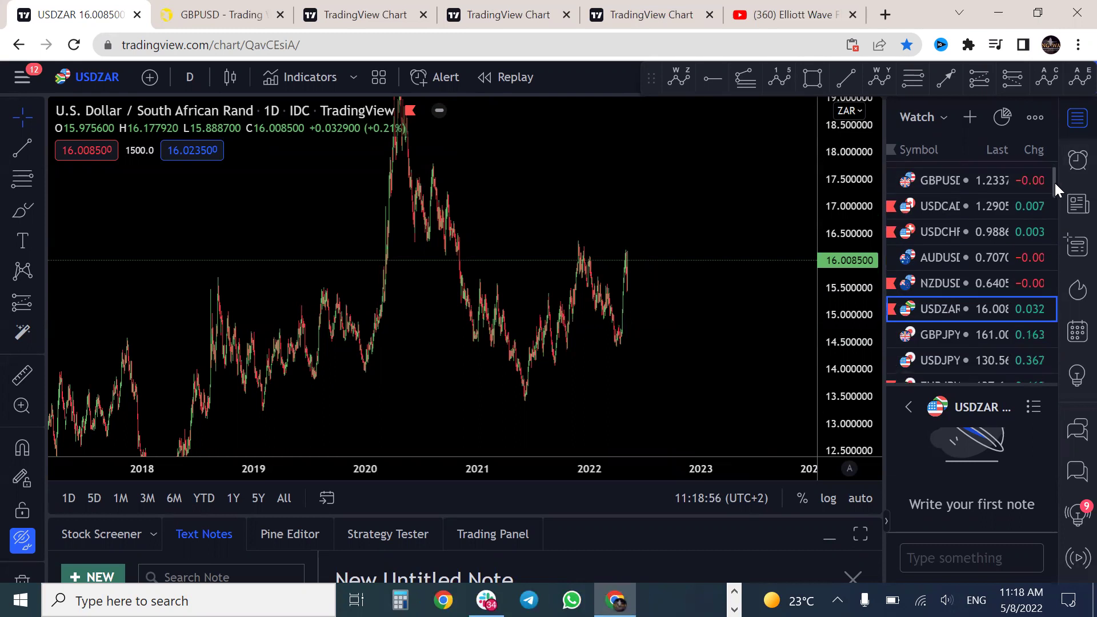
left_click(952, 335)
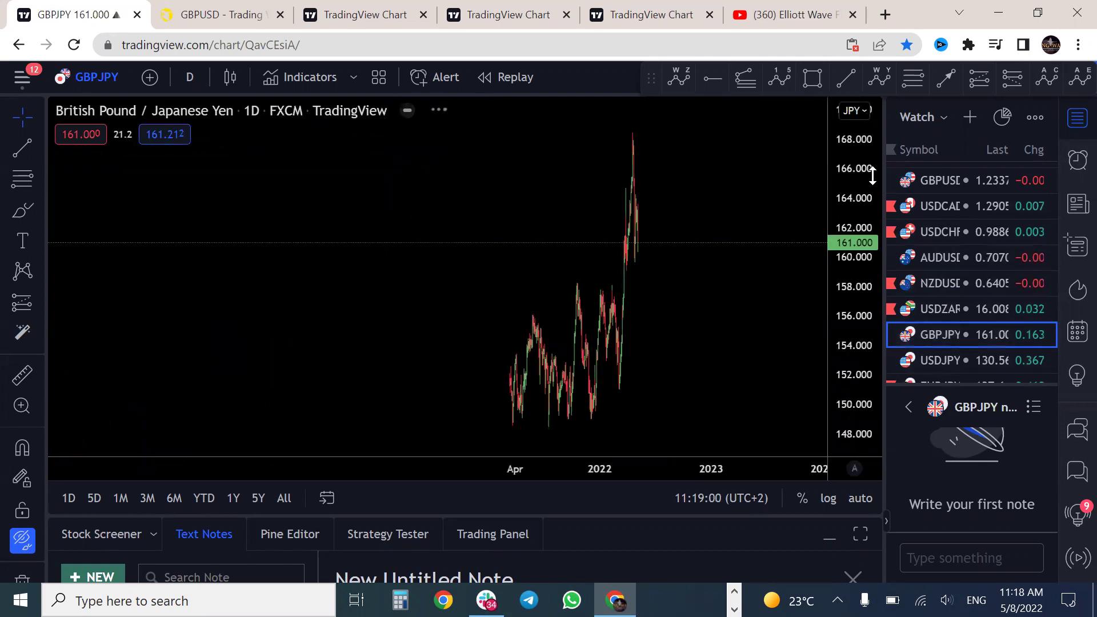
left_click_drag(867, 274, 867, 313)
left_click_drag(720, 362, 635, 314)
left_click_drag(843, 149, 841, 268)
scroll(574, 371, "up", 3)
scroll(620, 360, "down", 3)
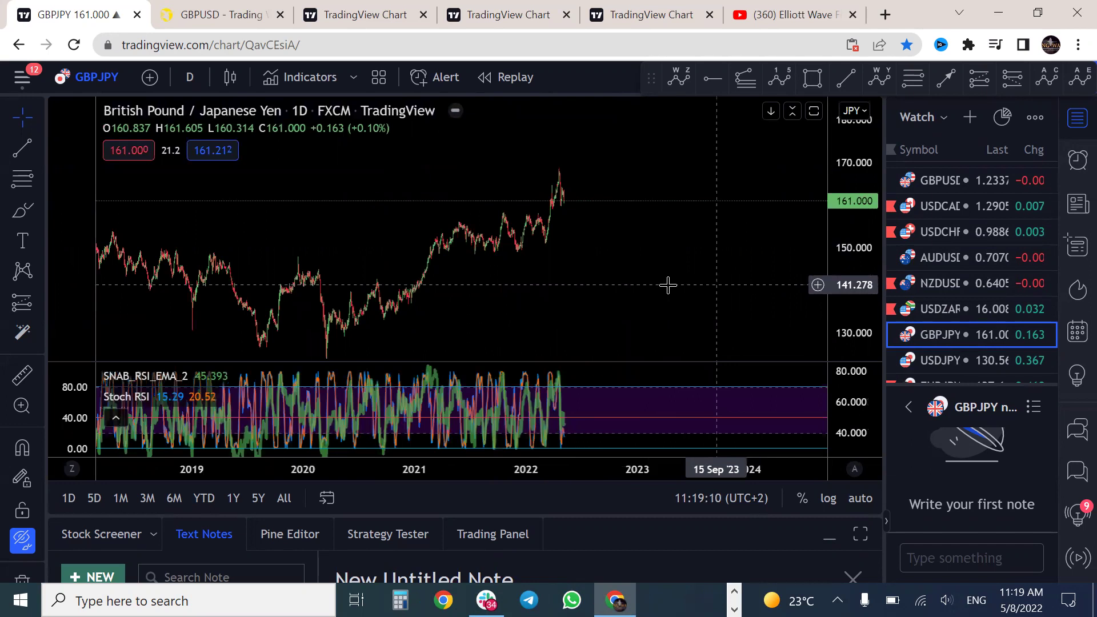
- Switch GBPJPY to the weekly timeframe and bring its price history from 2002 onward into view
left_click(174, 76)
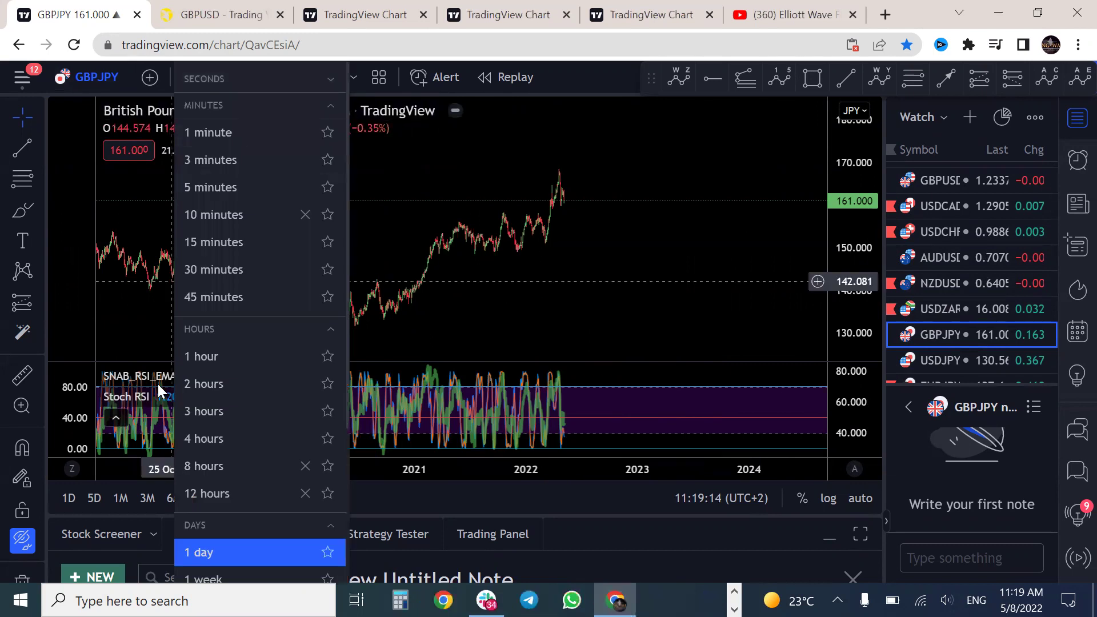
scroll(218, 457, "down", 3)
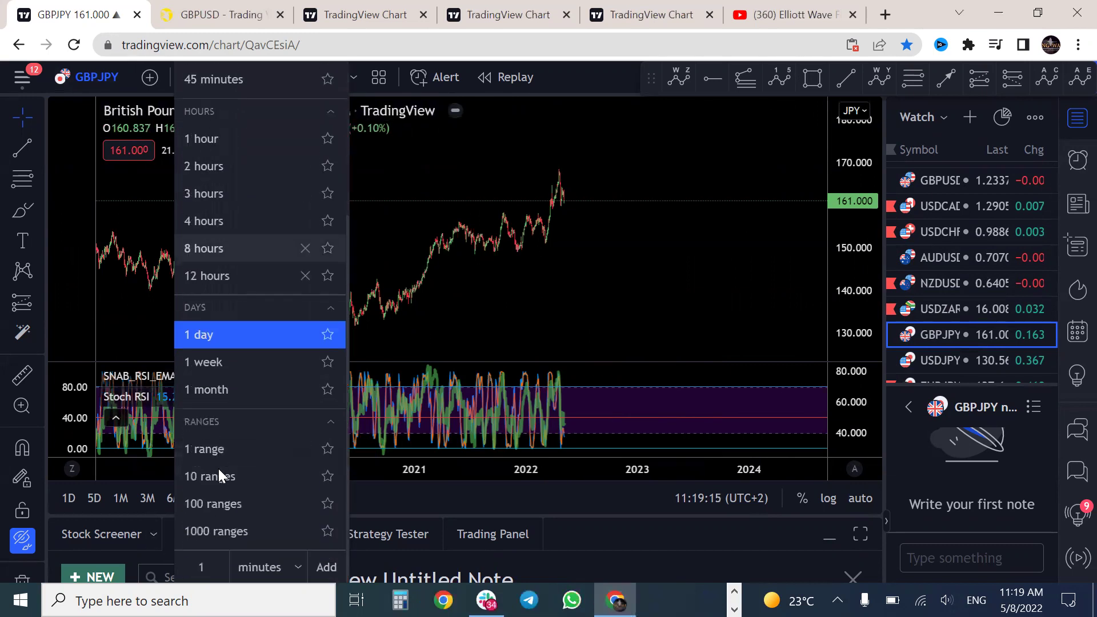
left_click(209, 361)
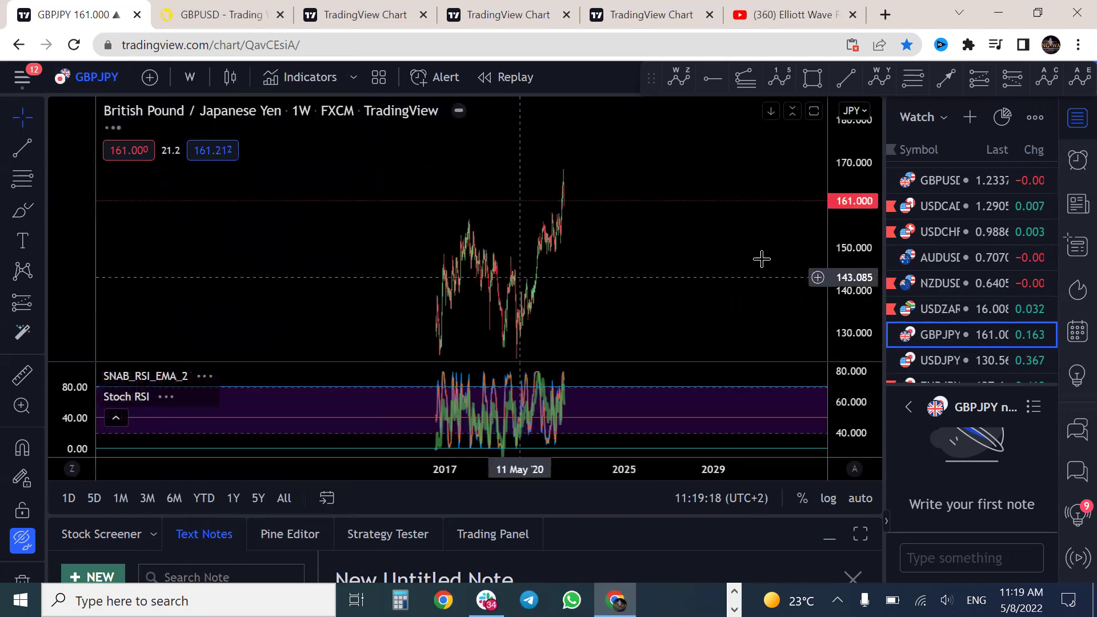
left_click_drag(867, 217, 866, 251)
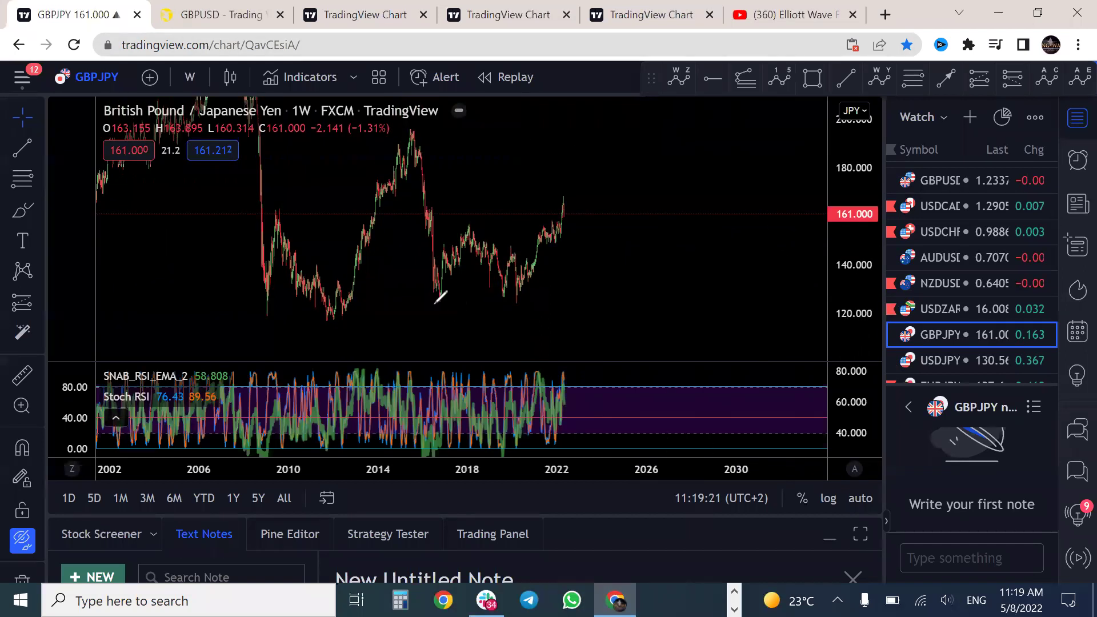
- Trace GBPJPY's three-leg rise from the 2016 low to the 2022 high in yellow, add further wave strokes, then erase the marks
mouse_move(461, 227)
left_mouse_down()
mouse_move(520, 307)
mouse_move(559, 201)
left_mouse_up()
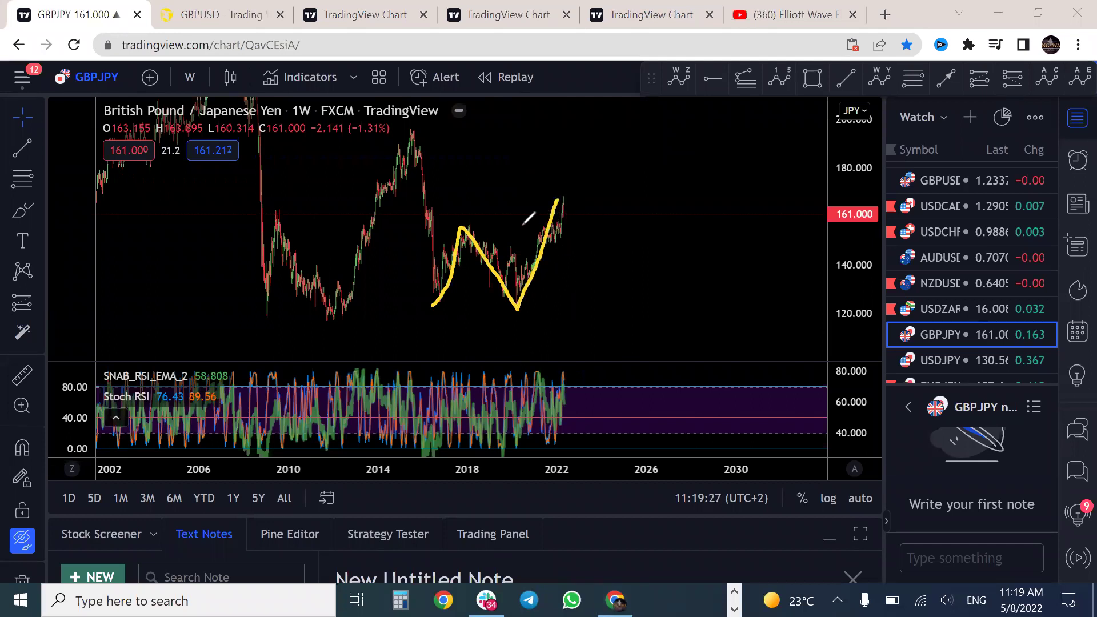
left_click_drag(444, 295, 497, 315)
mouse_move(470, 232)
left_mouse_down()
mouse_move(568, 194)
mouse_move(603, 343)
left_mouse_up()
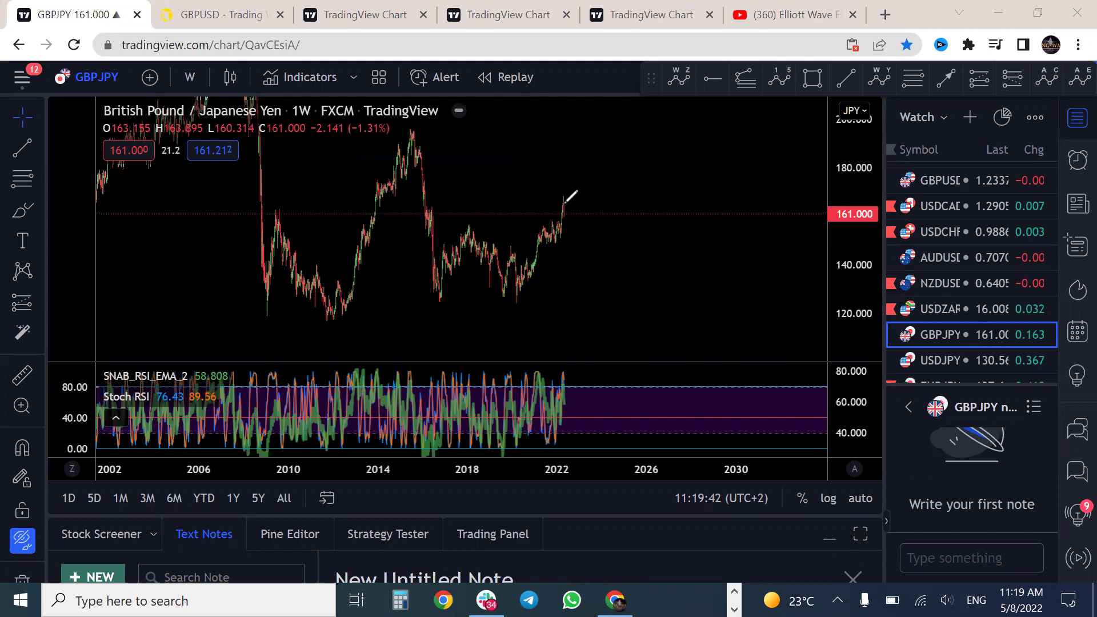
- Draw GBPJPY's support line under the rise from the 2020 low and sketch a break, retest and drop below 120.000
mouse_move(516, 307)
left_mouse_down()
mouse_move(589, 207)
mouse_move(571, 226)
mouse_move(572, 245)
mouse_move(578, 231)
mouse_move(598, 336)
left_mouse_up()
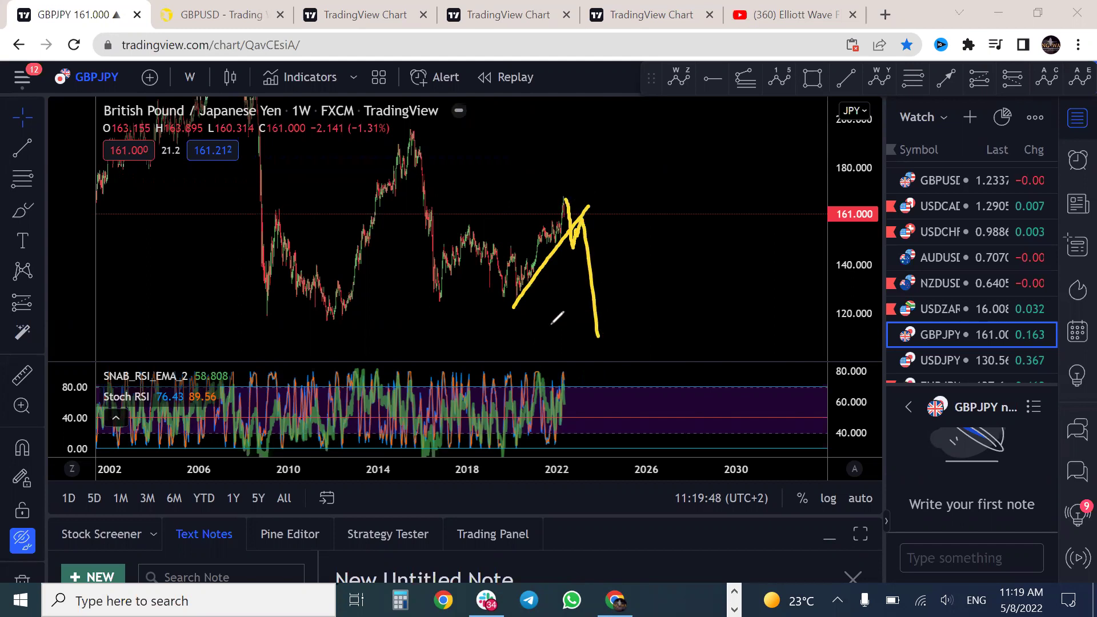
left_click_drag(585, 230, 581, 230)
- Measure a downward price range from about 157.000 beside GBPJPY's projected drop, then clear the measurement and yellow marks
left_click(23, 376)
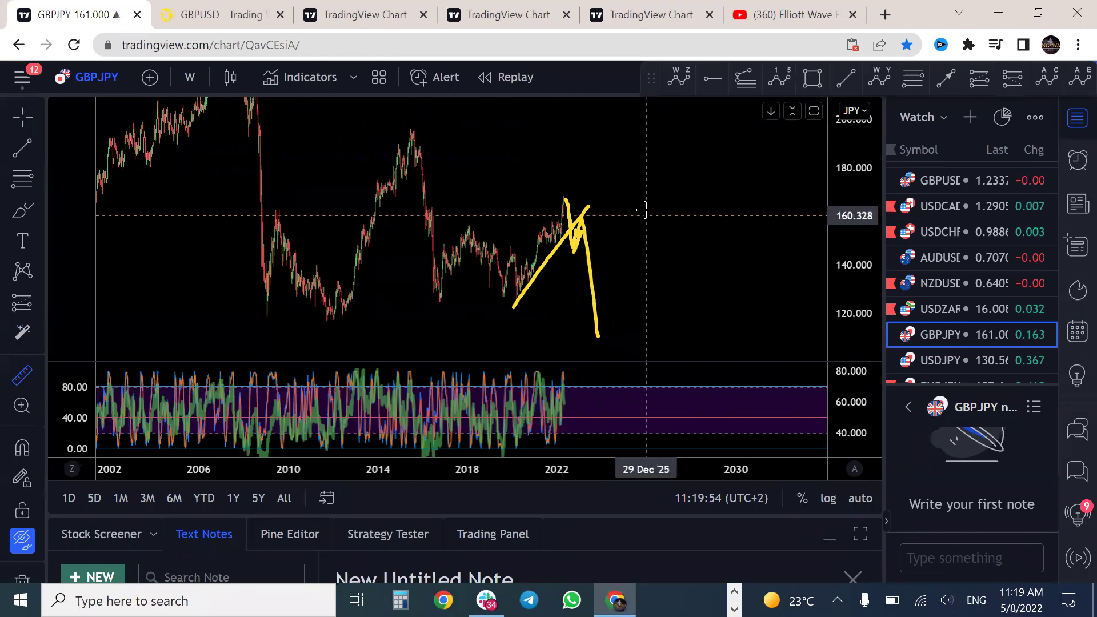
left_click(609, 223)
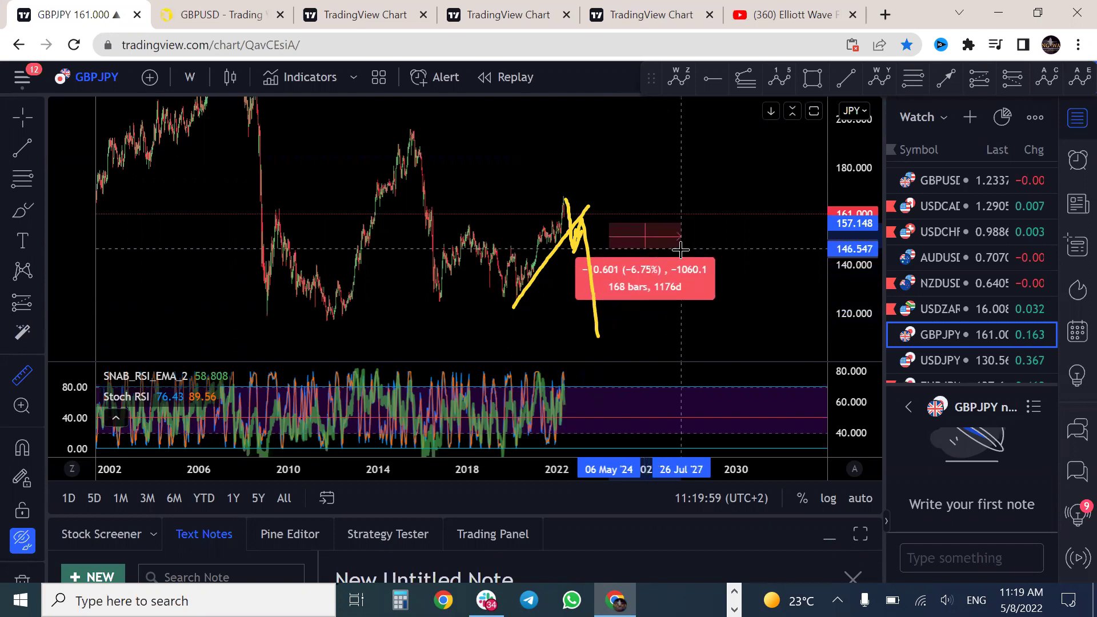
left_click(715, 252)
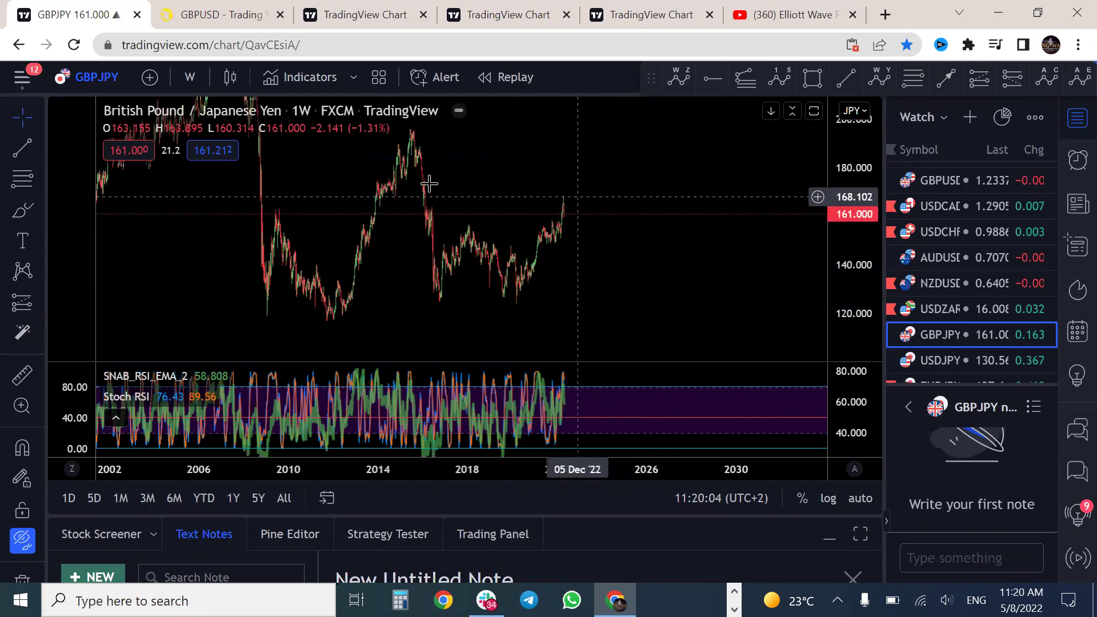
- Switch GBPJPY back to the daily timeframe and enlarge the recent 2022 price action
left_click(190, 76)
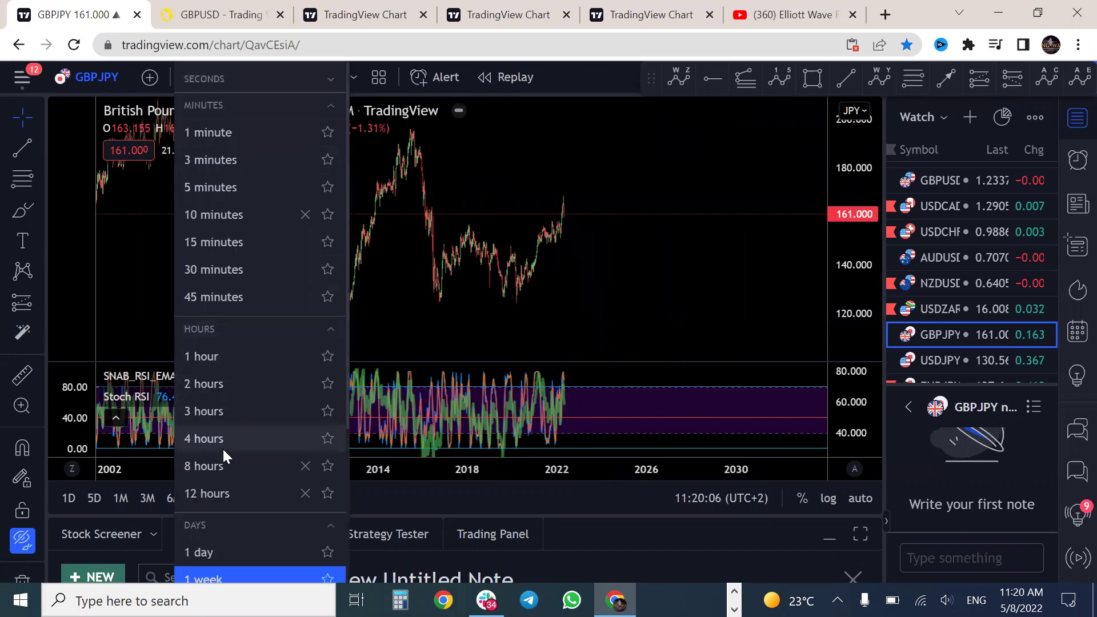
left_click(215, 550)
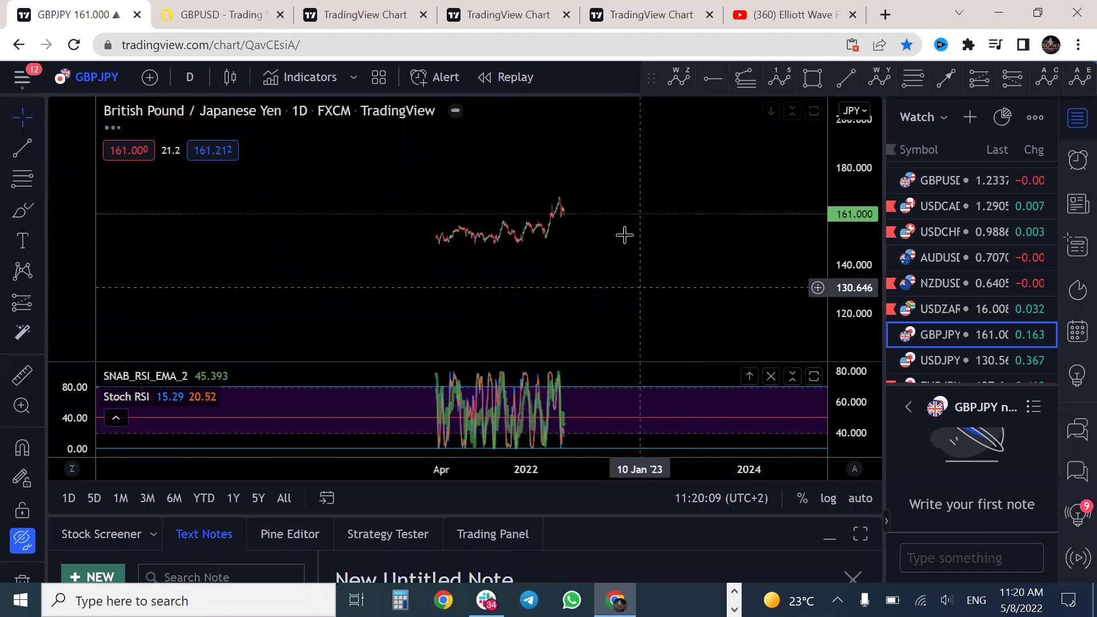
scroll(609, 206, "up", 3)
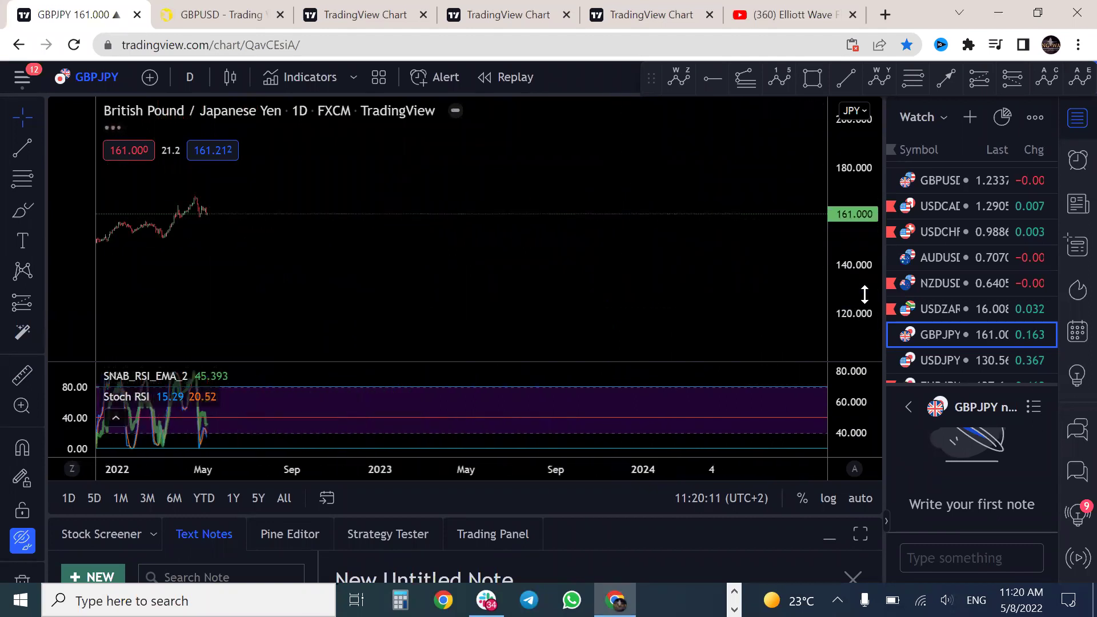
- Rescale the daily GBPJPY chart with its price pane maximized, and sketch a decline from the April 2022 peak
left_click_drag(860, 273, 866, 171)
left_click_drag(289, 262, 590, 255)
double_click(590, 255)
left_click_drag(607, 320, 611, 378)
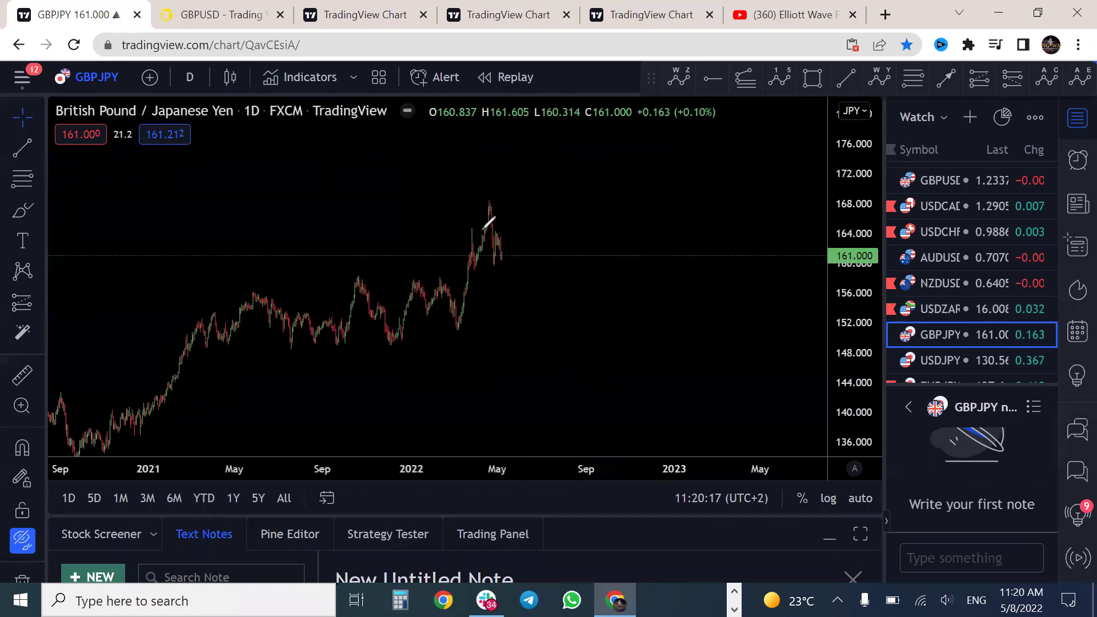
mouse_move(486, 198)
left_mouse_down()
mouse_move(510, 256)
mouse_move(517, 227)
mouse_move(494, 231)
mouse_move(492, 274)
mouse_move(515, 243)
mouse_move(532, 291)
left_mouse_up()
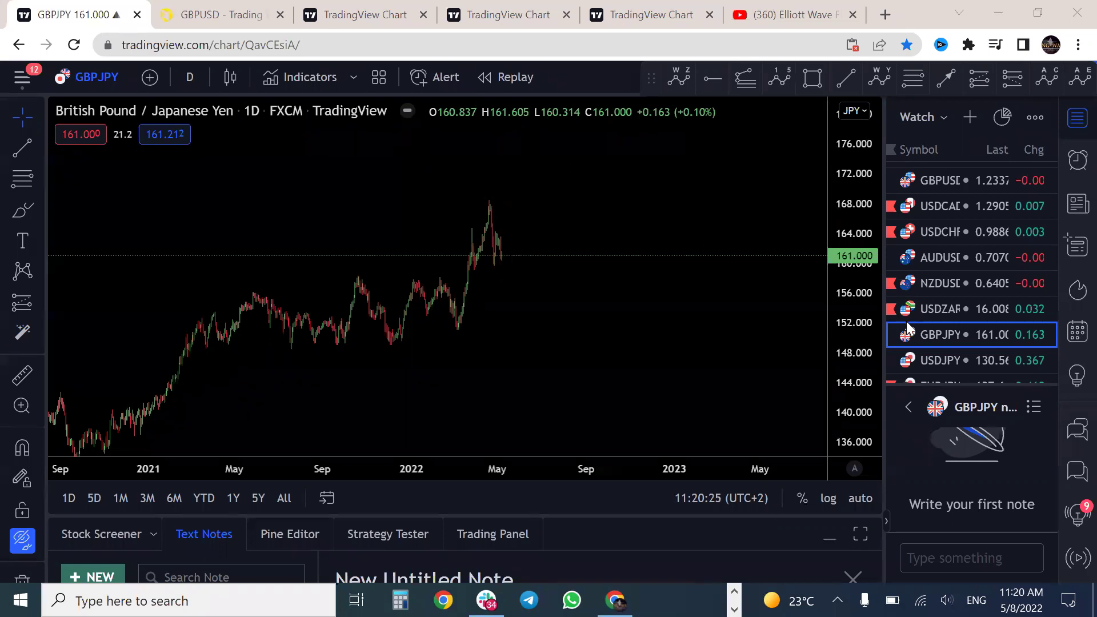
- Open the USDJPY chart on the 1 week interval and compress it to show price history back to the mid-1990s
left_click(973, 361)
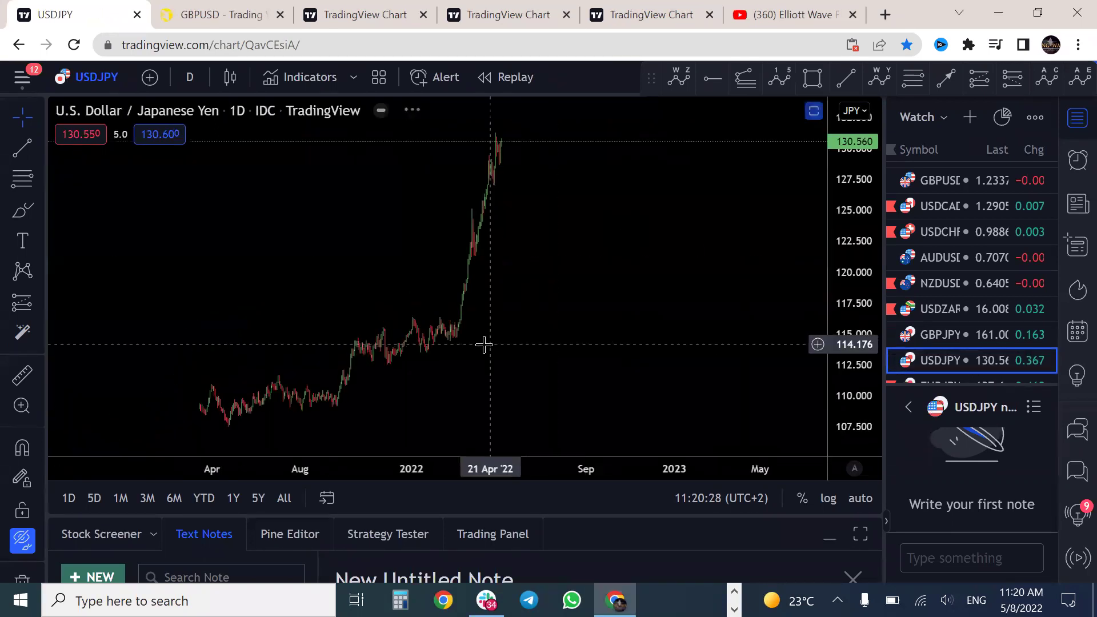
left_click(189, 77)
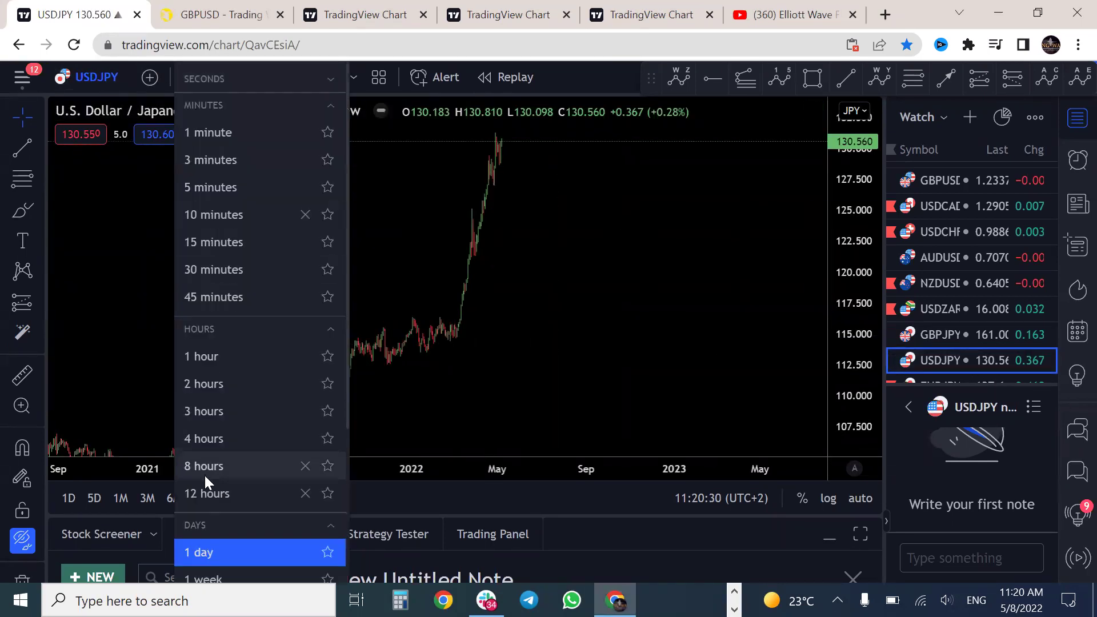
left_click(197, 555)
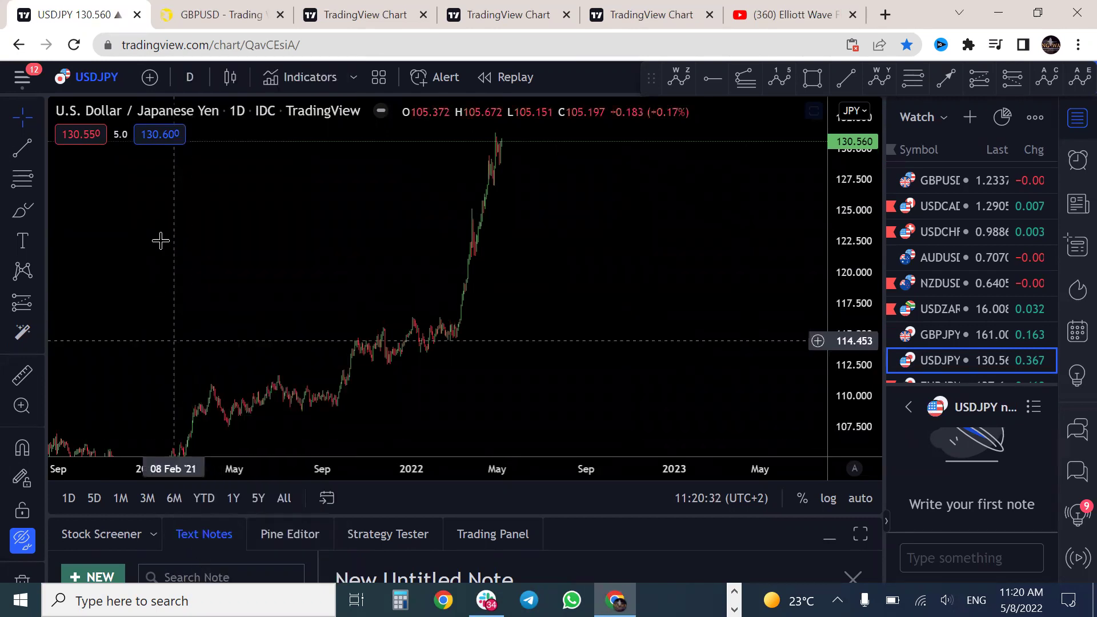
left_click(190, 77)
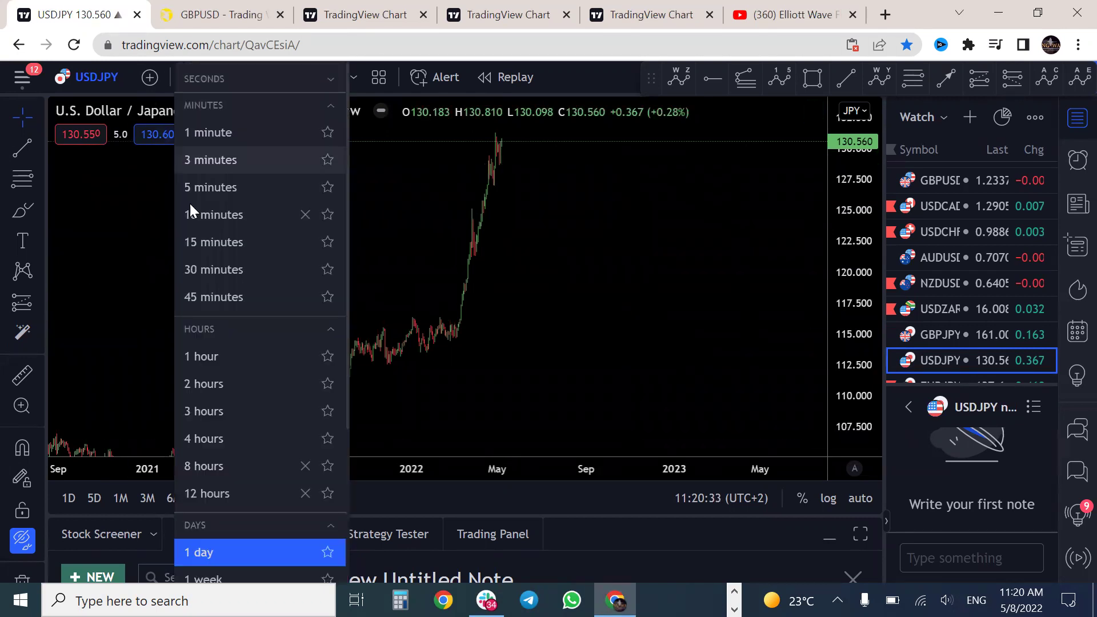
left_click(205, 581)
scroll(620, 211, "down", 5)
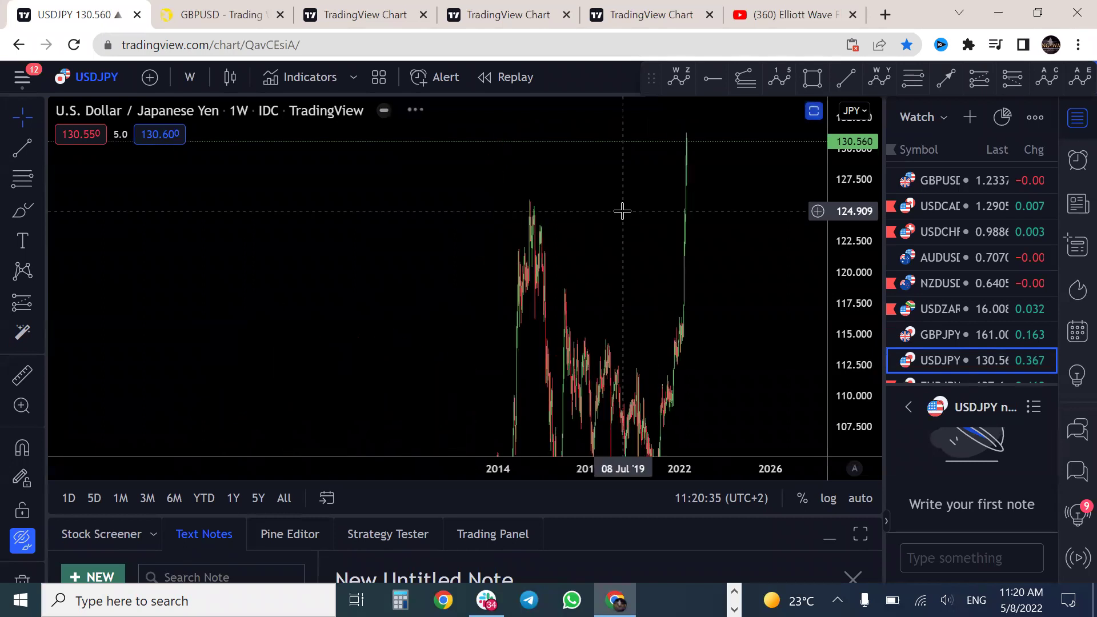
scroll(849, 345, "down", 3)
left_click_drag(849, 345, 849, 416)
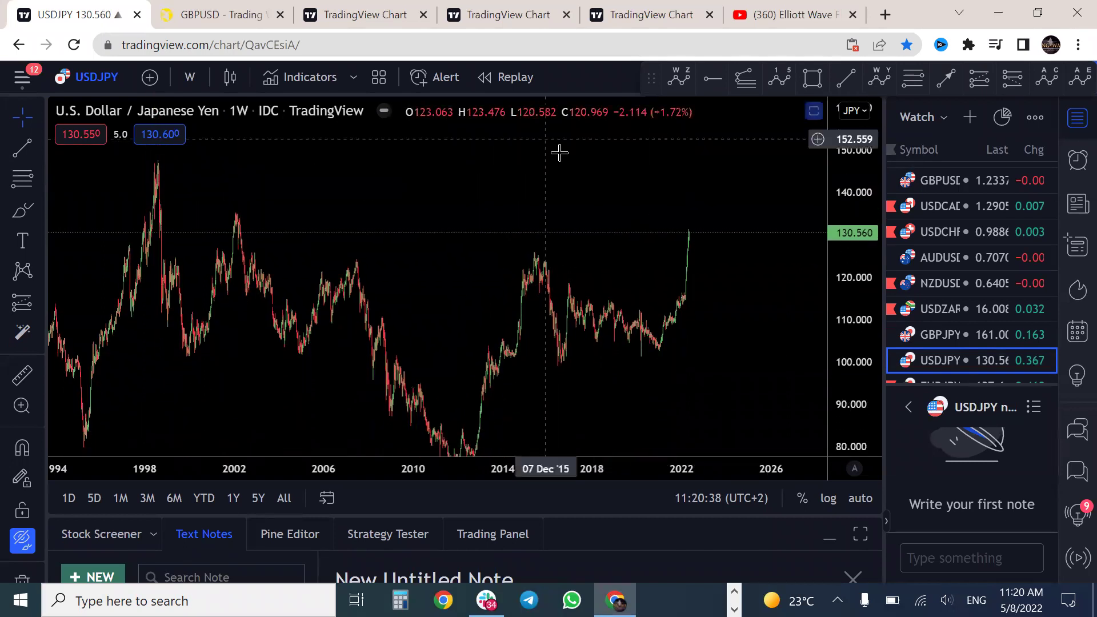
- Sketch a yellow up-down-up zigzag from USDJPY's 2016 low to its 2022 high, and undo the decline drawn after it
mouse_move(553, 369)
left_mouse_down()
mouse_move(584, 285)
mouse_move(655, 351)
mouse_move(661, 314)
left_mouse_up()
left_click_drag(674, 267, 675, 245)
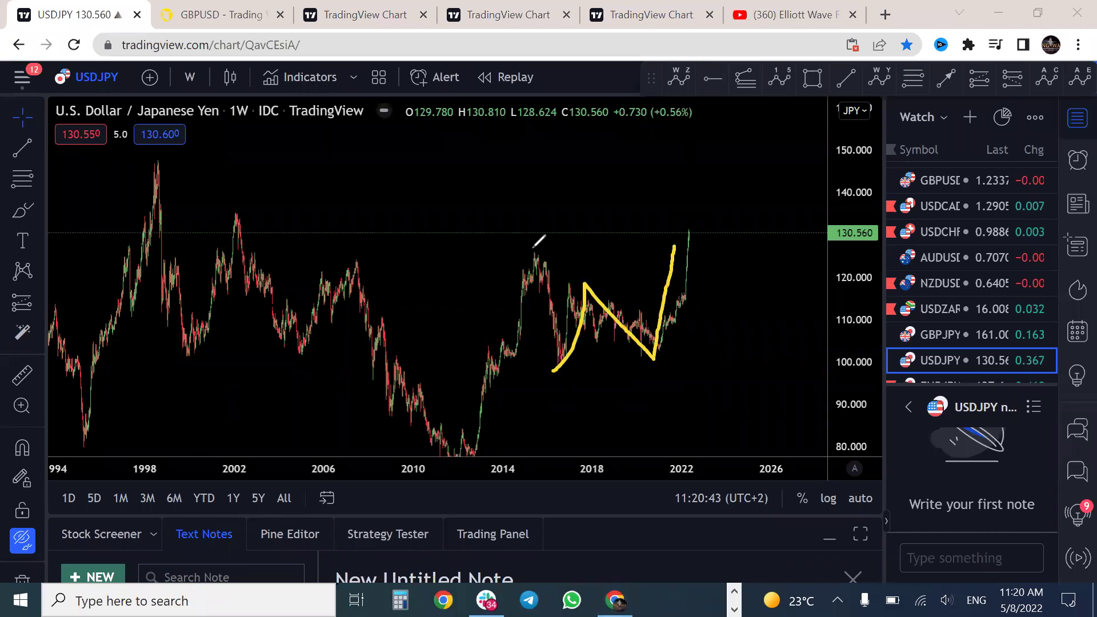
mouse_move(530, 249)
left_mouse_down()
mouse_move(685, 244)
mouse_move(724, 329)
mouse_move(726, 363)
left_mouse_up()
key("ctrl+z")
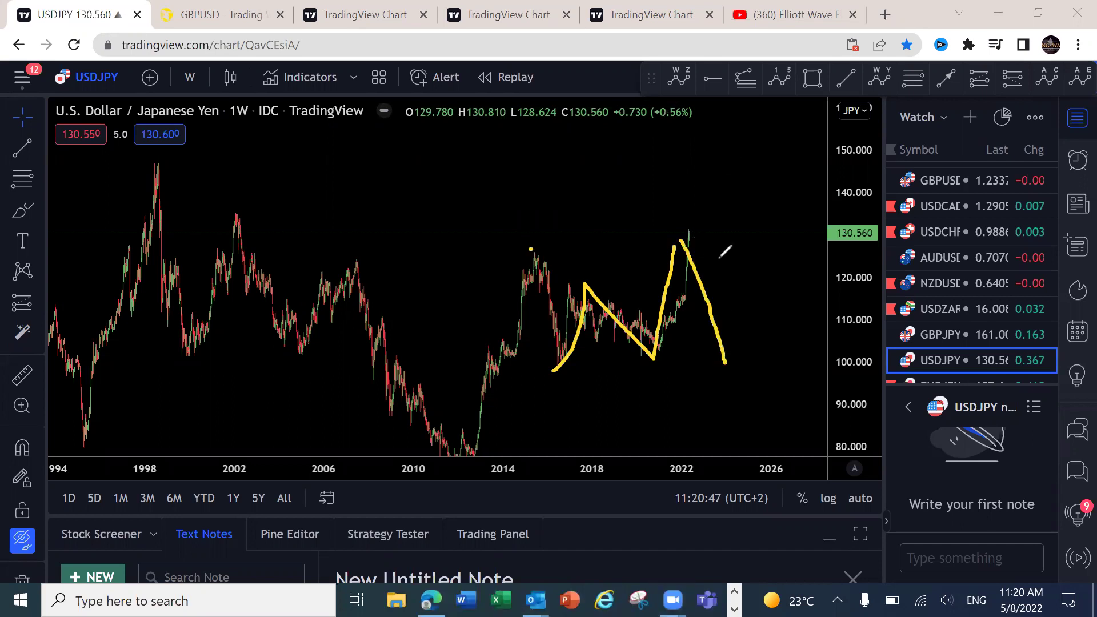
key("ctrl+z")
- Sketch USDJPY's rally, range boundaries, projected drop and breakout in pink from the 2012 low onward, and clear all the markup
left_click_drag(678, 250, 721, 384)
left_click_drag(517, 241, 566, 362)
left_click_drag(456, 490, 532, 234)
left_click_drag(702, 246, 538, 259)
mouse_move(570, 372)
left_mouse_down()
mouse_move(720, 383)
mouse_move(767, 113)
left_mouse_up()
mouse_move(677, 246)
left_mouse_down()
mouse_move(696, 226)
mouse_move(719, 393)
left_mouse_up()
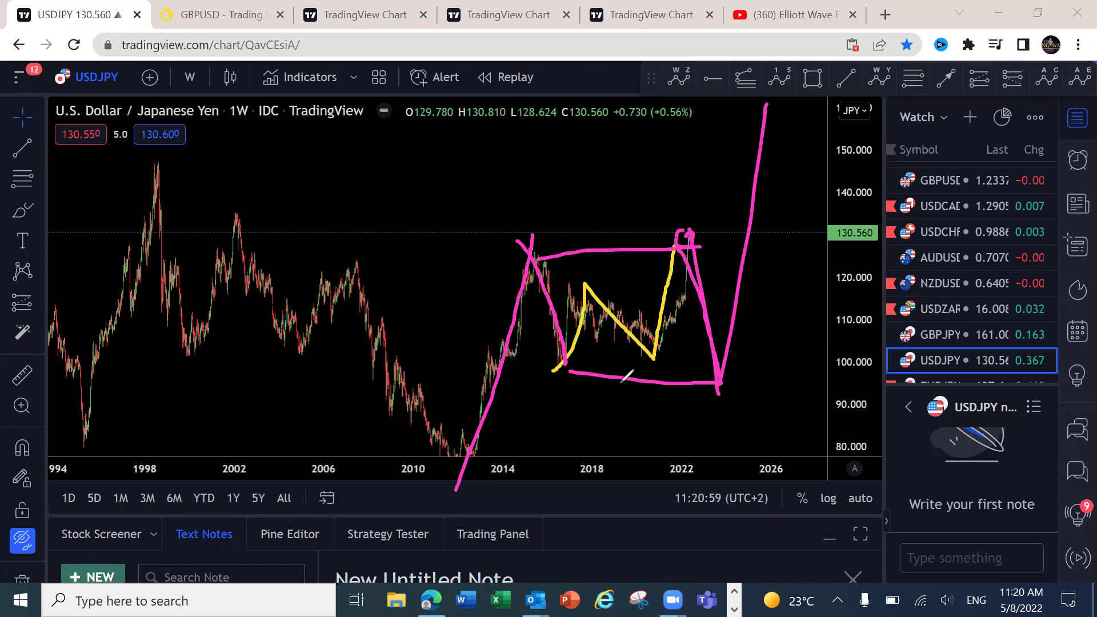
mouse_move(517, 244)
left_mouse_down()
mouse_move(730, 241)
mouse_move(691, 138)
left_mouse_up()
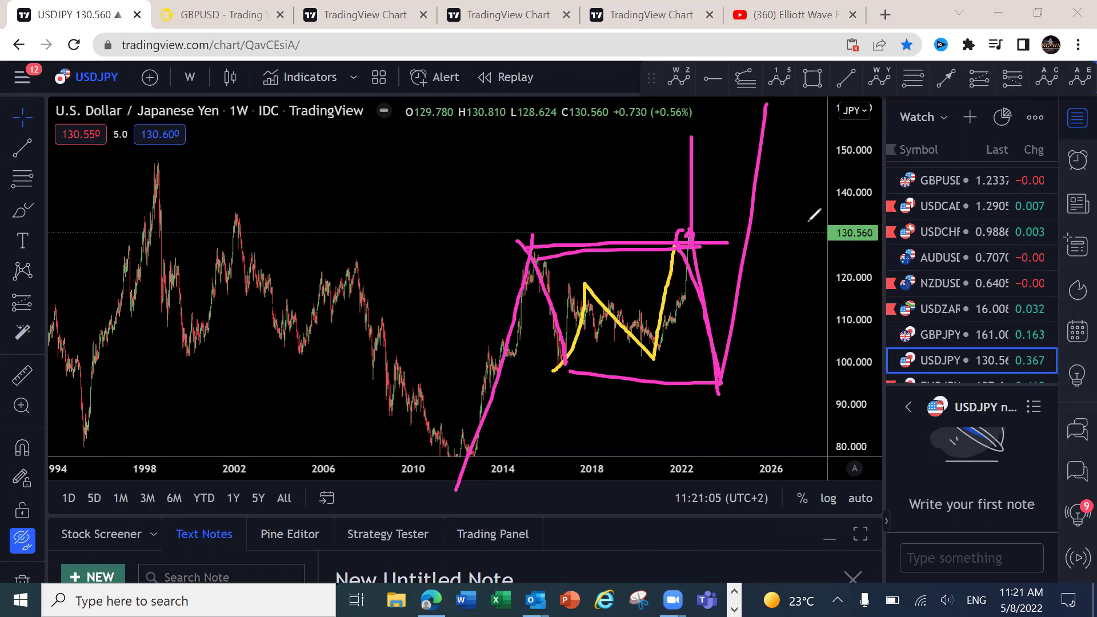
key("Escape")
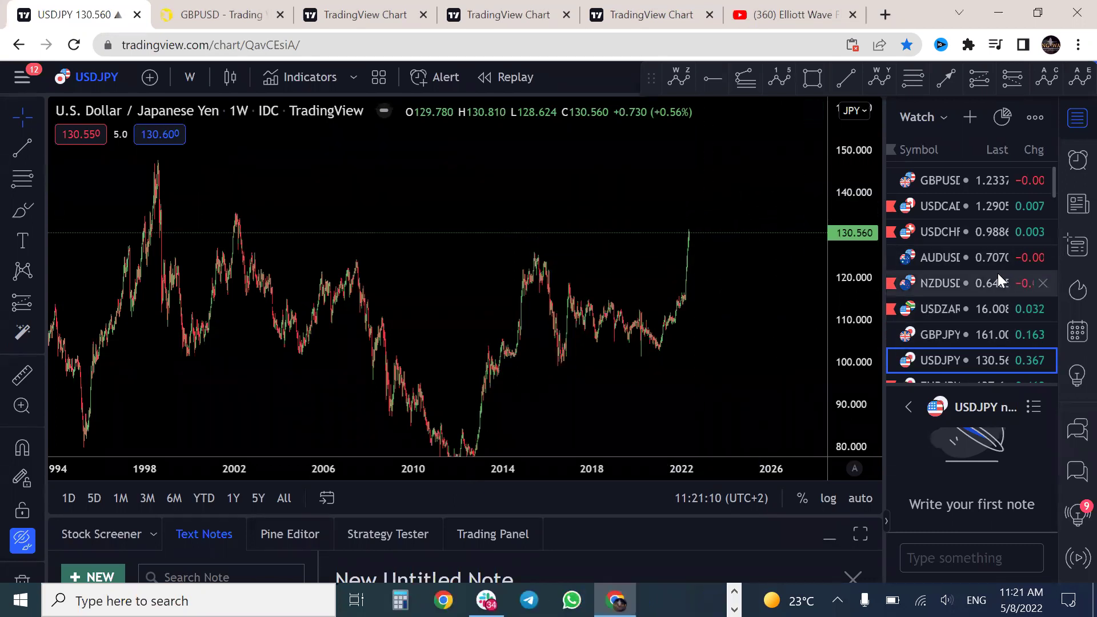
- Open the EURJPY chart from the watchlist and compress its price scale to show the long-term weekly swings
scroll(998, 273, "down", 5)
scroll(998, 273, "up", 6)
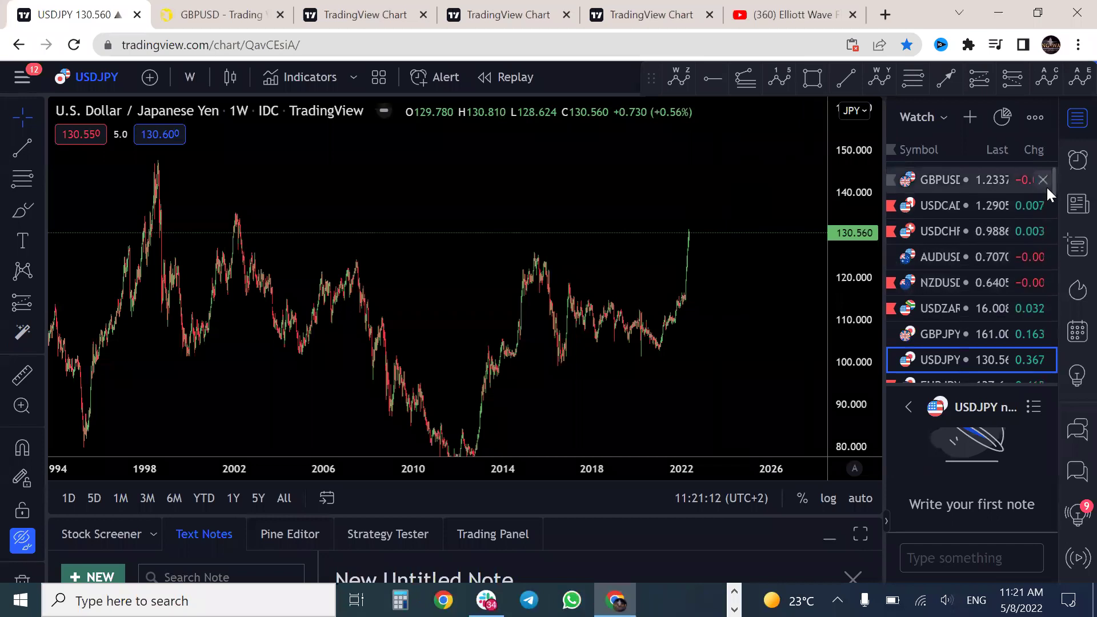
scroll(1054, 183, "down", 1)
scroll(1054, 183, "down", 1)
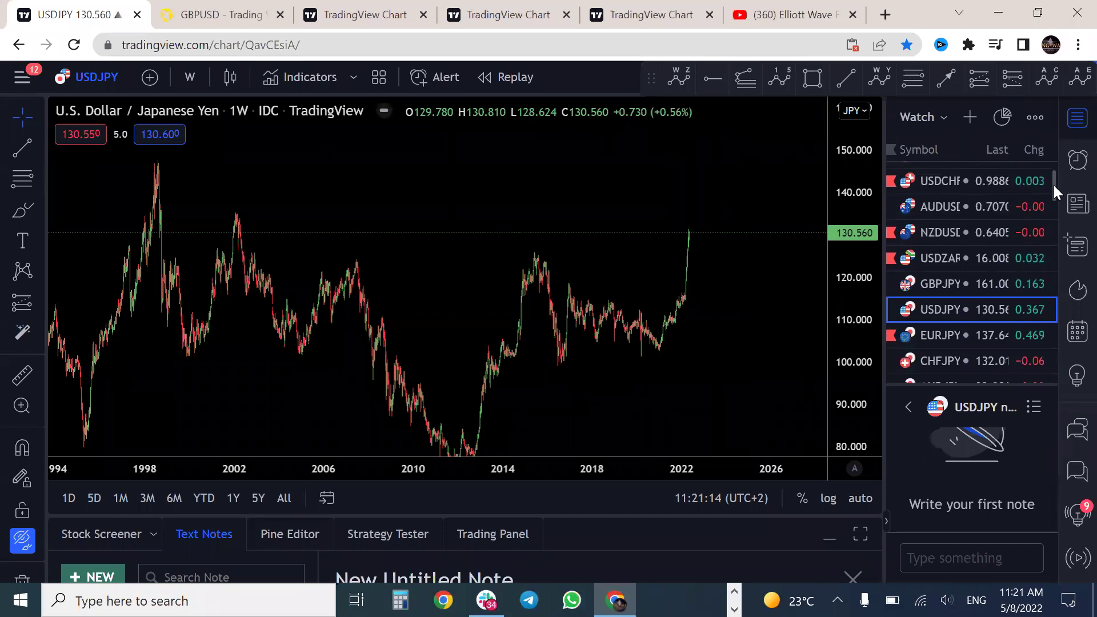
left_click(953, 332)
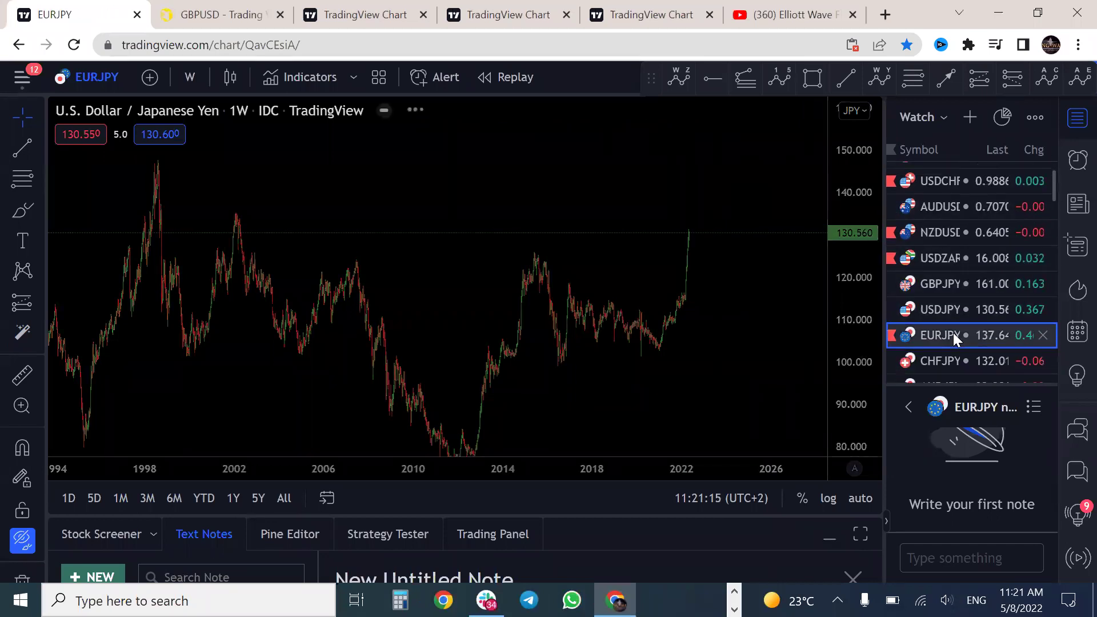
left_click_drag(852, 251, 852, 416)
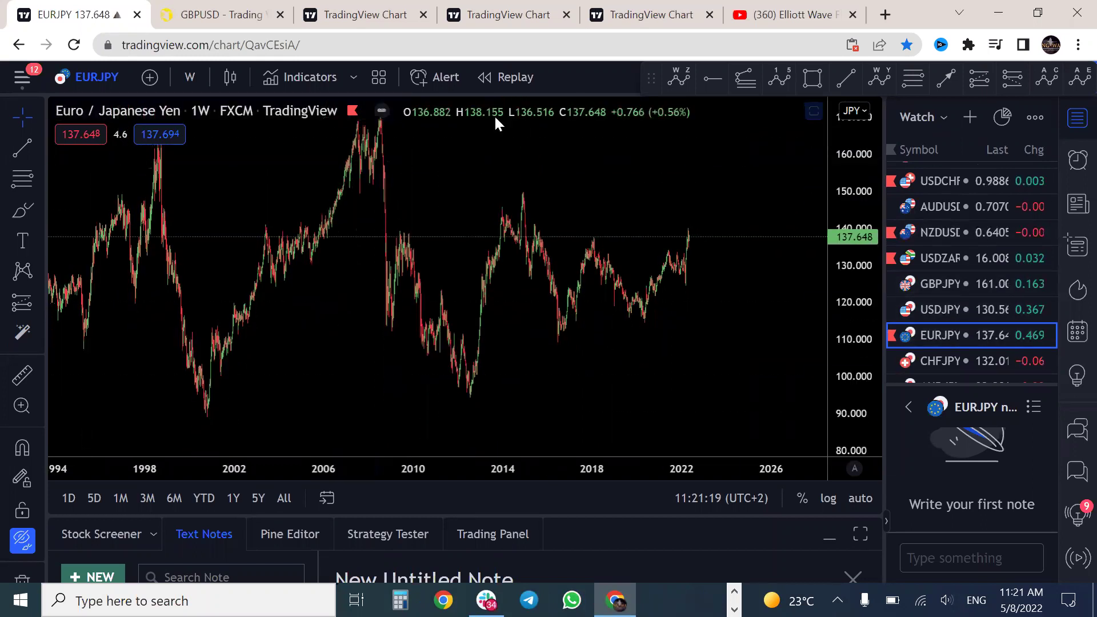
- Sketch EURJPY's 2016–2022 zigzag in pink with boundary lines, the preceding 2014–2016 decline and a projected drop from the 2022 high
mouse_move(549, 339)
left_mouse_down()
mouse_move(594, 240)
mouse_move(642, 320)
mouse_move(681, 234)
left_mouse_up()
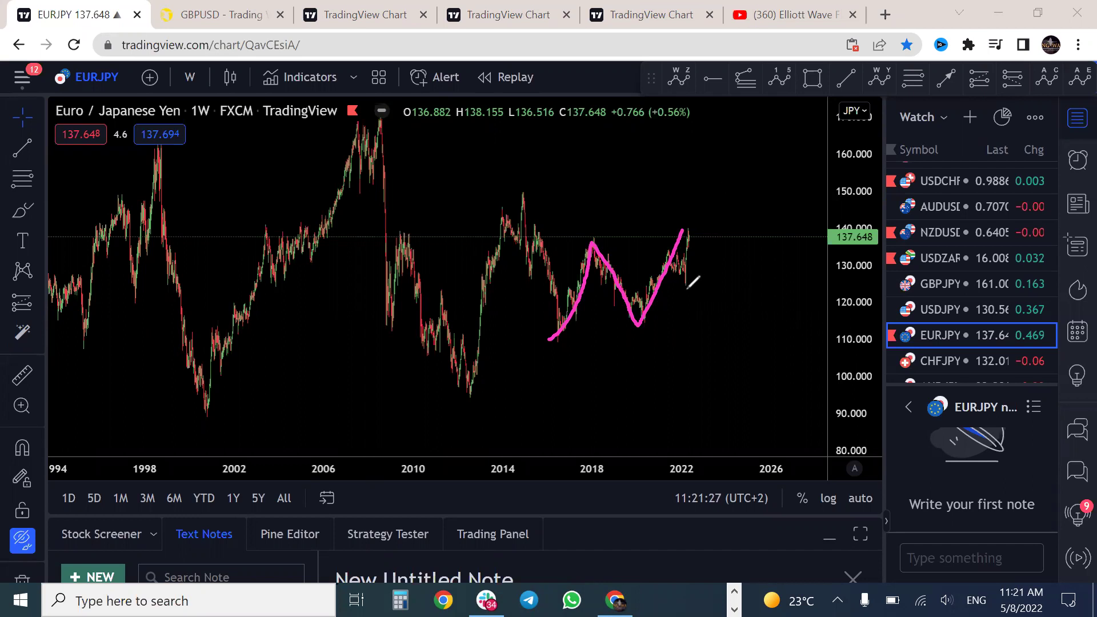
mouse_move(599, 243)
left_mouse_down()
mouse_move(673, 227)
mouse_move(642, 315)
left_mouse_up()
left_click_drag(550, 346, 634, 323)
left_click_drag(691, 227, 713, 346)
left_click_drag(508, 201, 565, 337)
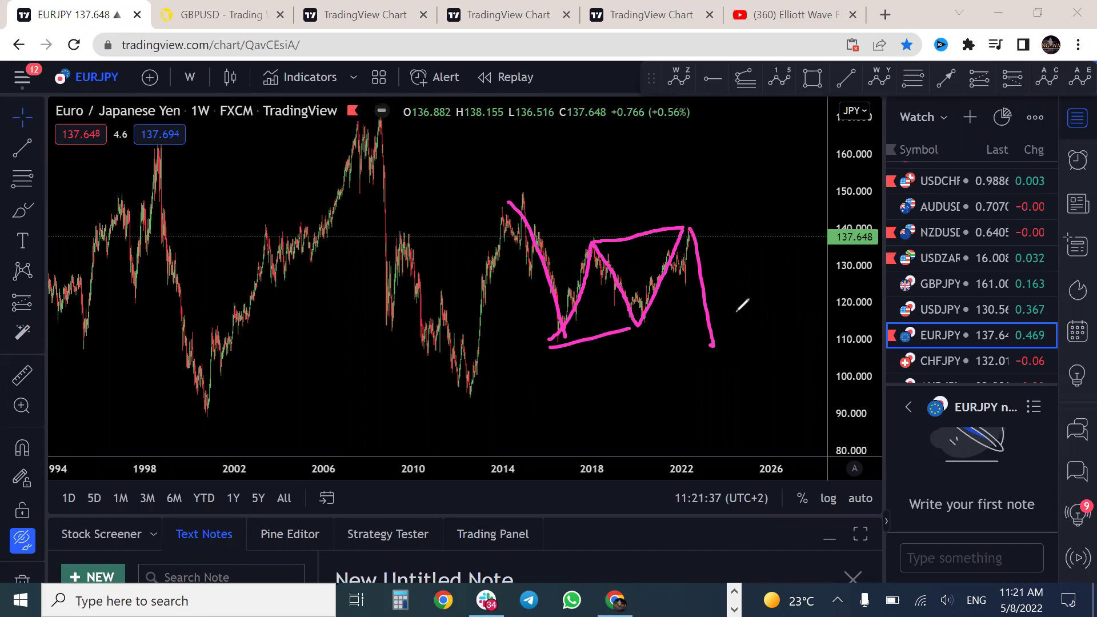
left_click_drag(690, 230, 693, 195)
- Open the weekly CHFJPY chart and compress its price scale to frame the swings since 2013
left_click(930, 363)
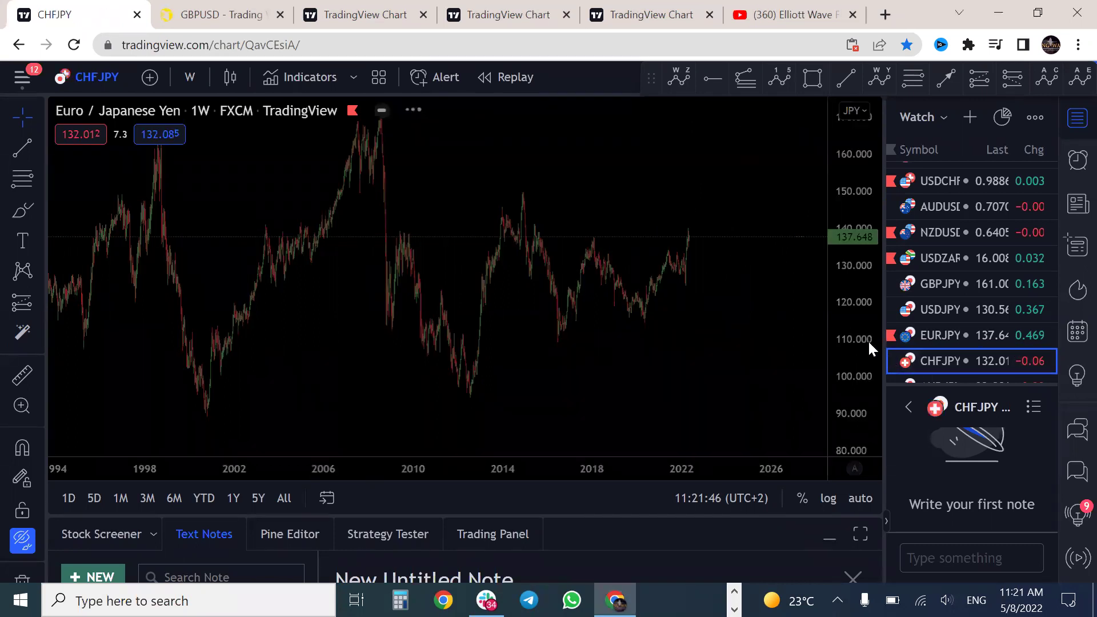
mouse_move(846, 158)
left_mouse_down()
mouse_move(851, 421)
mouse_move(838, 300)
left_mouse_up()
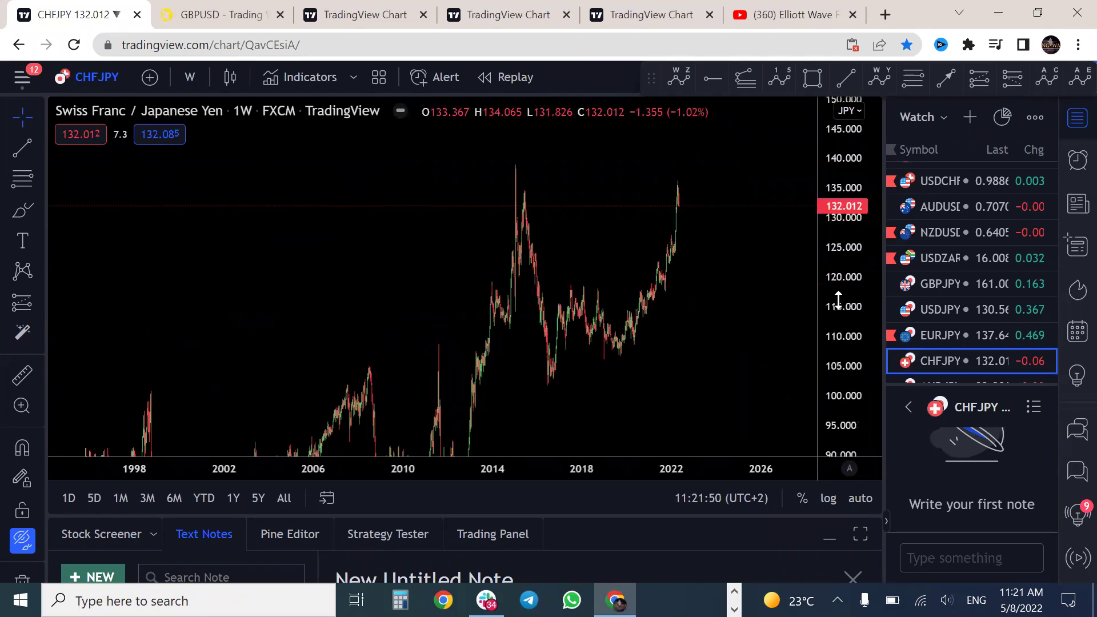
left_click_drag(856, 174, 851, 240)
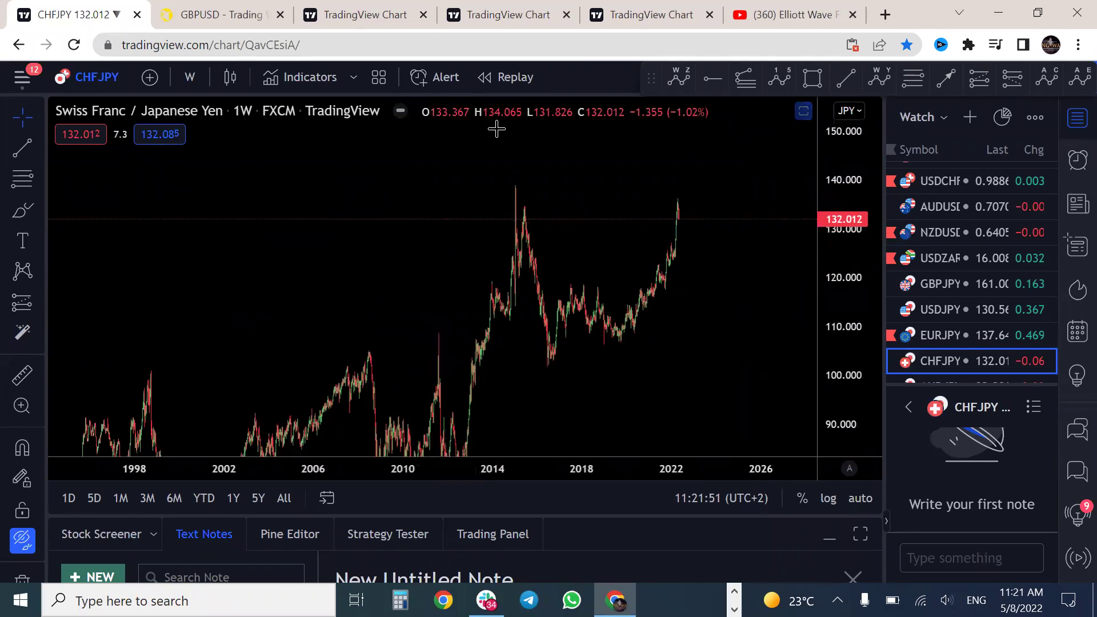
- Sketch CHFJPY's 2016–2022 zigzag in pink, plus the decline before it and a matching projected drop from the 2022 high
mouse_move(550, 370)
left_mouse_down()
mouse_move(620, 335)
mouse_move(669, 213)
left_mouse_up()
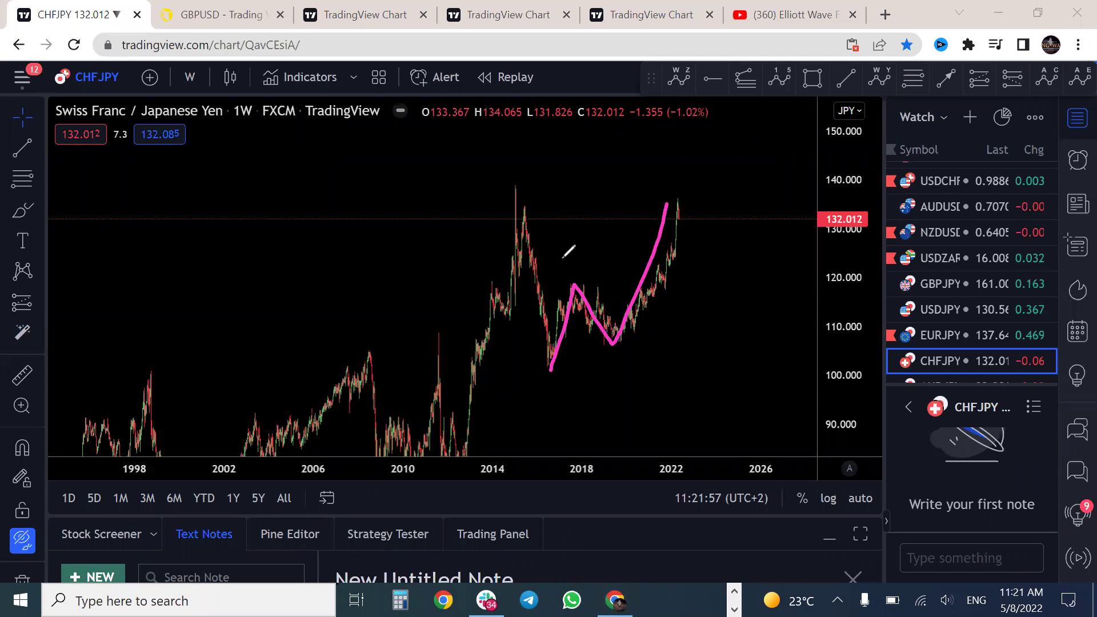
left_click_drag(509, 192, 543, 371)
left_click_drag(678, 196, 707, 388)
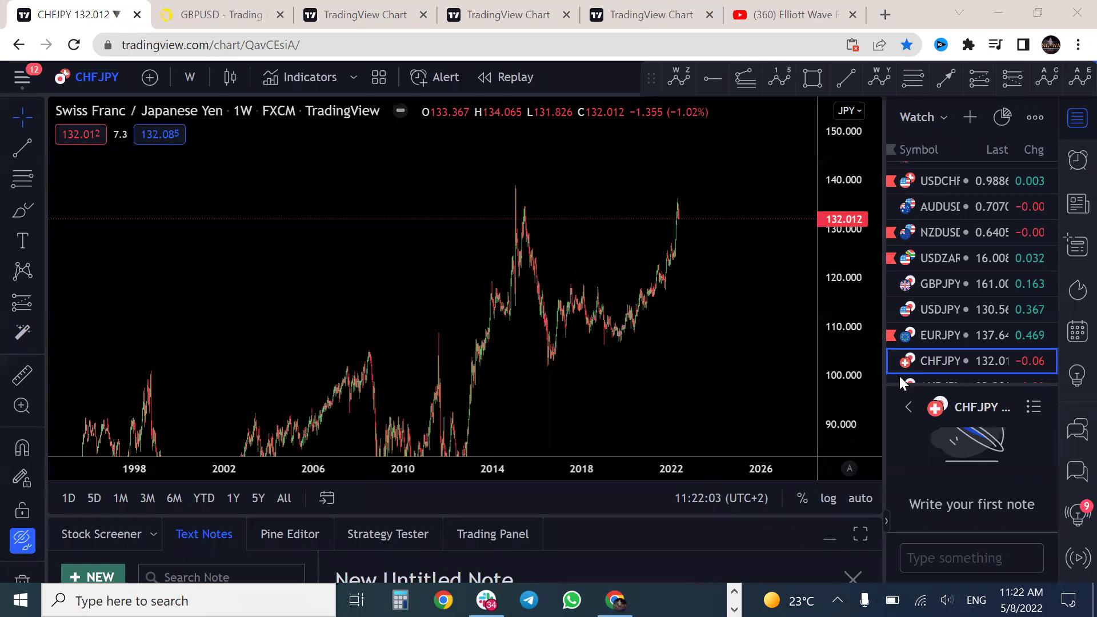
- Open the AUDJPY chart on the 4 hours interval and scale it to the price action from March to May 2022
scroll(1053, 184, "down", 2)
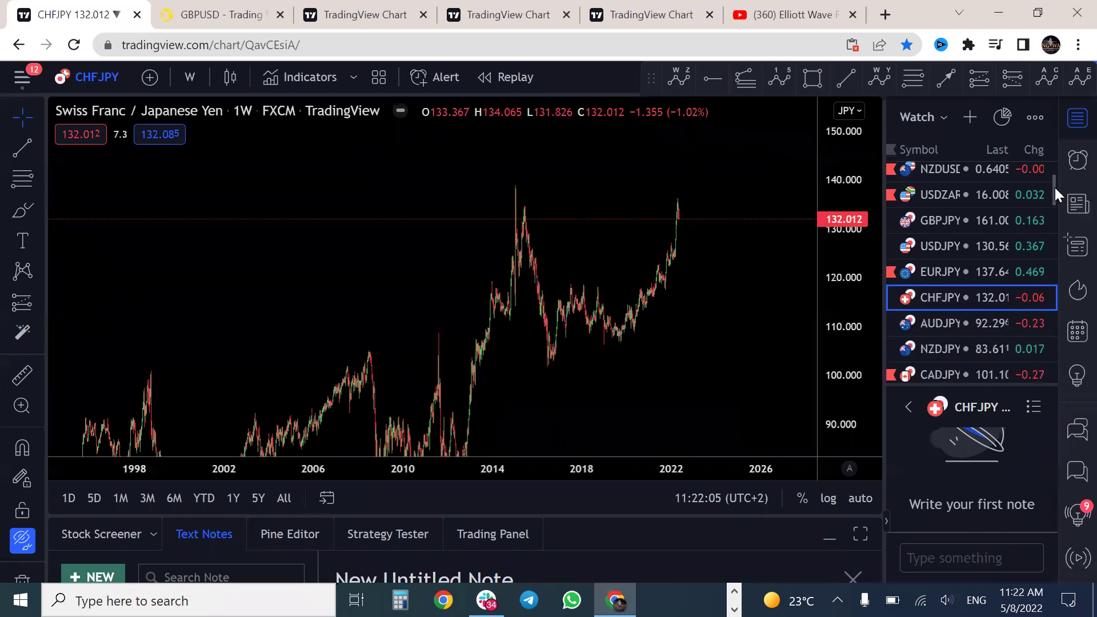
left_click(953, 312)
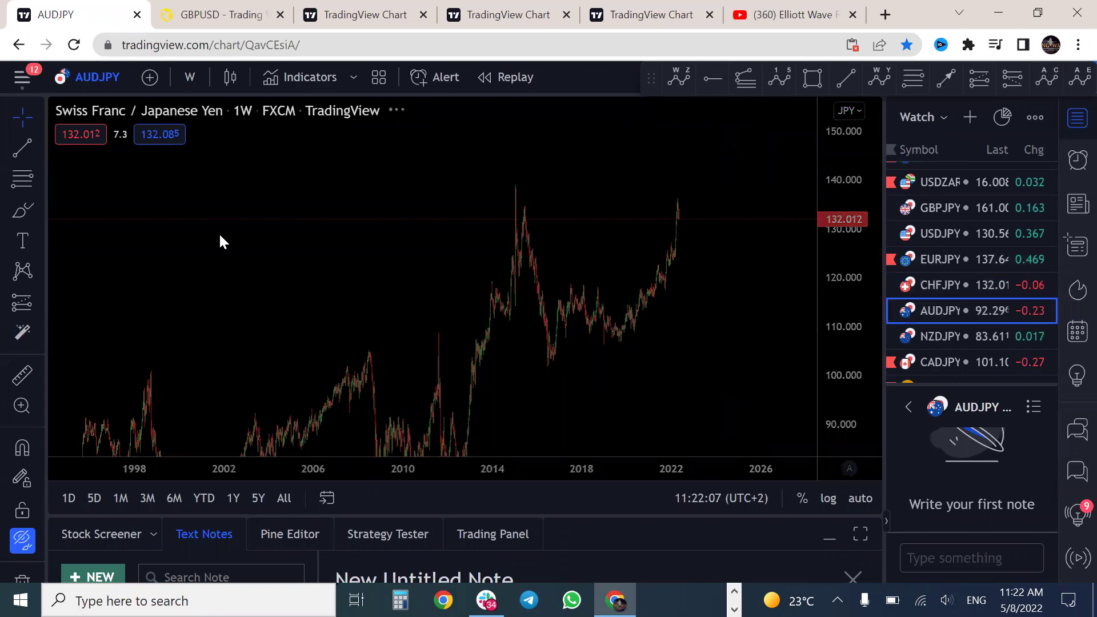
left_click(198, 78)
left_click(216, 436)
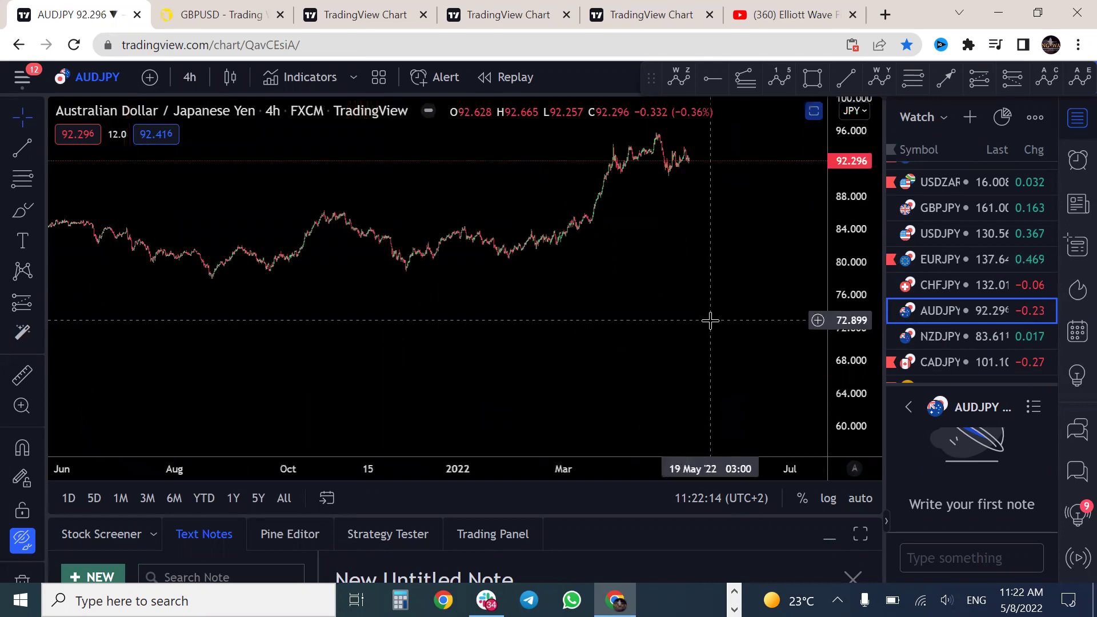
left_click_drag(842, 367, 847, 246)
left_click_drag(672, 466, 872, 320)
left_click_drag(870, 430, 862, 220)
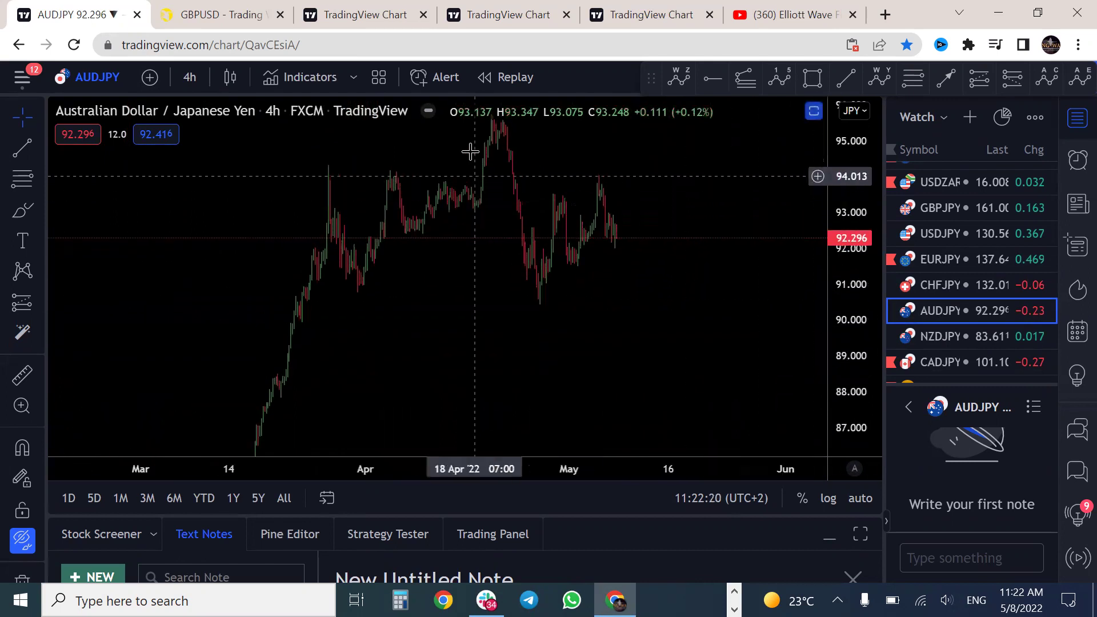
- Sketch upper and lower boundary lines around AUDJPY's late-April to early-May correction and a projected decline from its May high
mouse_move(560, 186)
left_mouse_down()
mouse_move(569, 263)
mouse_move(597, 175)
mouse_move(565, 194)
mouse_move(584, 181)
left_mouse_up()
left_click_drag(541, 310, 581, 261)
mouse_move(595, 181)
left_mouse_down()
mouse_move(612, 251)
mouse_move(623, 231)
mouse_move(635, 364)
left_mouse_up()
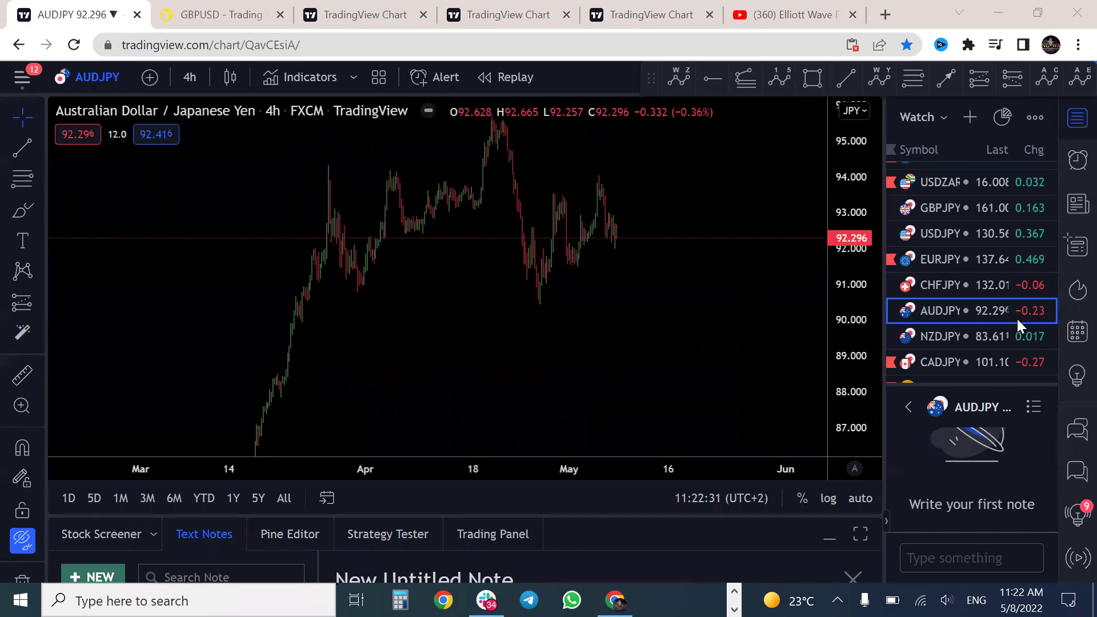
- Open the 4-hour NZDJPY chart, sketch a yellow zigzag correction with boundary lines and a projected drop, and clear the markup
left_click(971, 338)
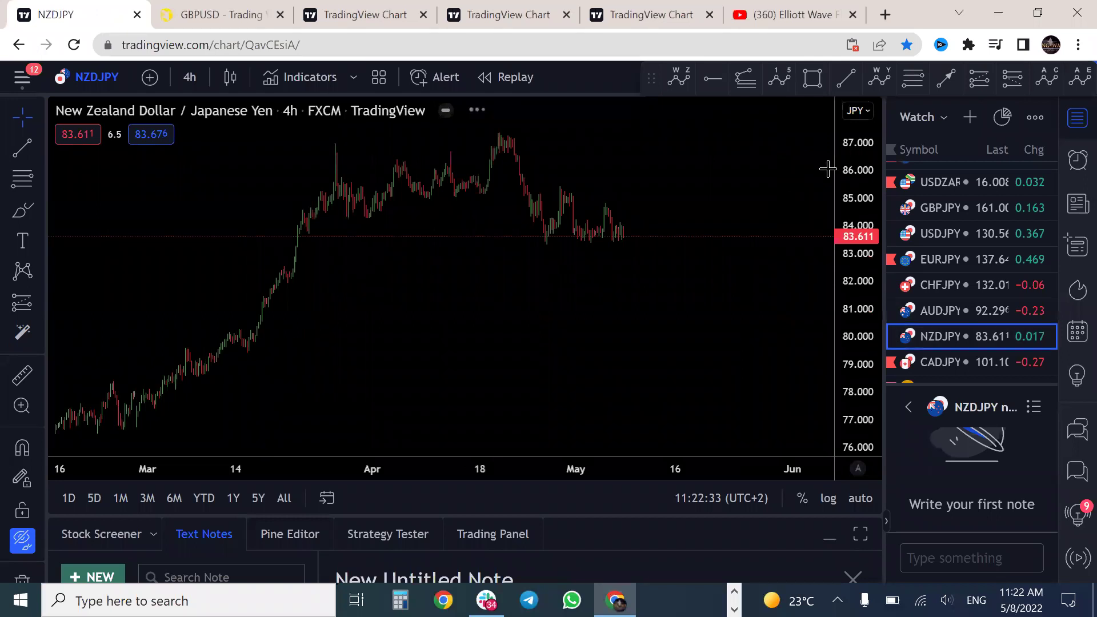
mouse_move(538, 250)
left_mouse_down()
mouse_move(574, 220)
mouse_move(616, 242)
mouse_move(638, 171)
mouse_move(671, 329)
left_mouse_up()
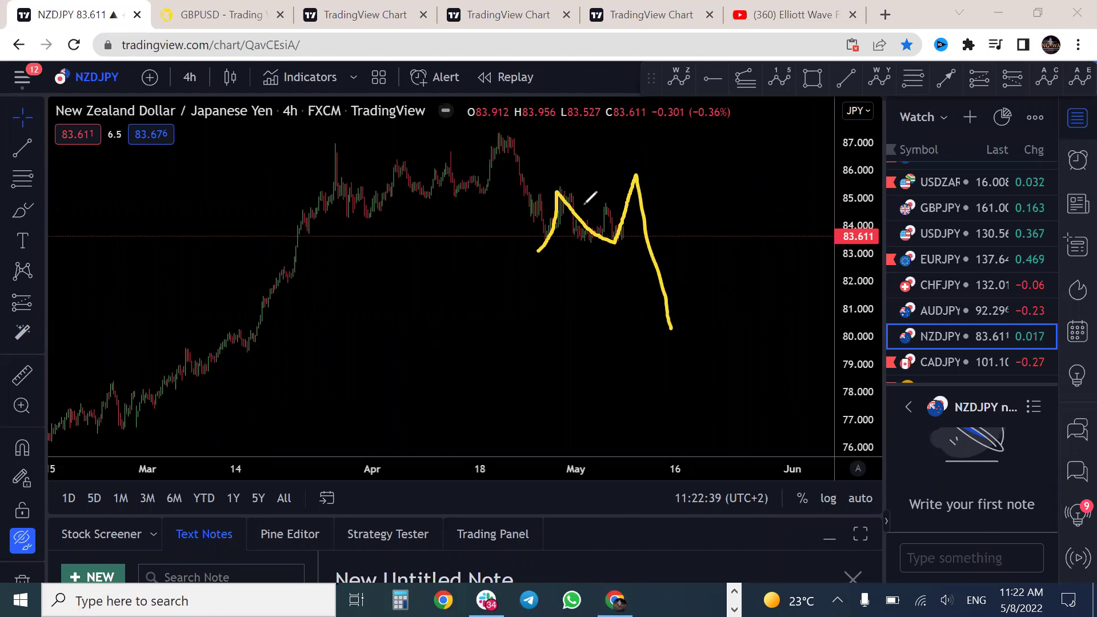
left_click_drag(564, 196, 612, 187)
left_click_drag(553, 250, 601, 241)
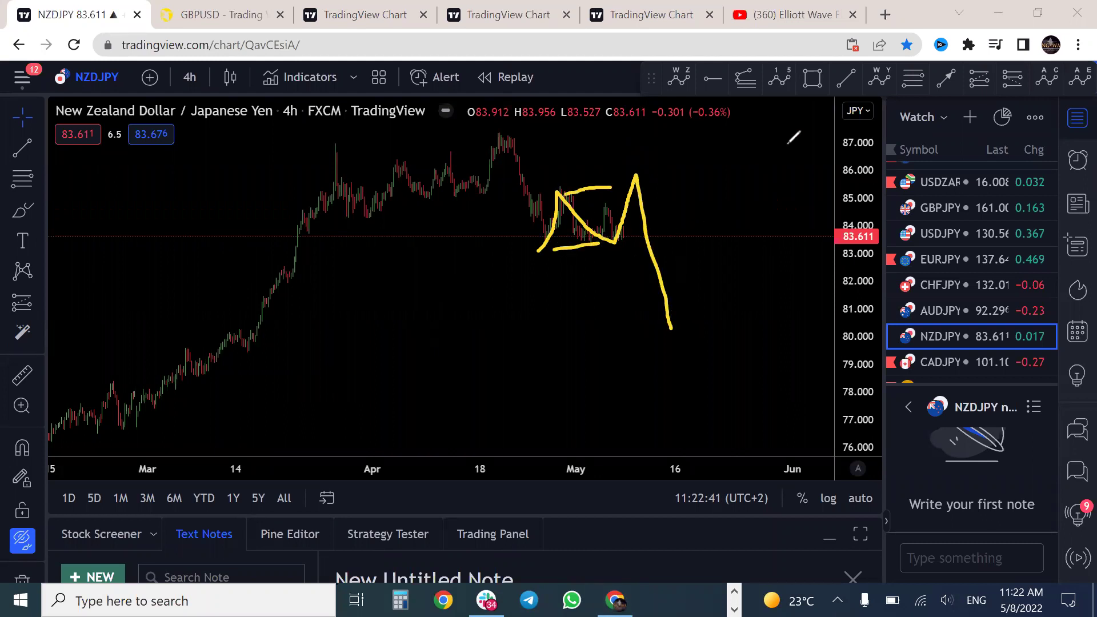
key("Escape")
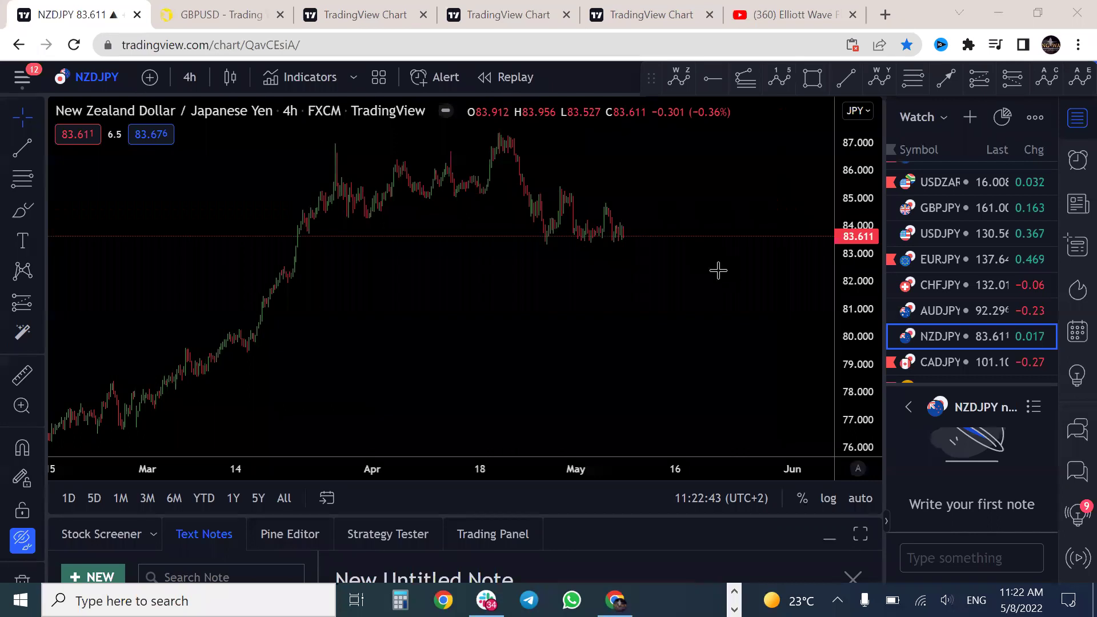
- Open the 4-hour CADJPY chart and sketch its correction in yellow with a projected rise to about 105, plus a pink inner zigzag
left_click(937, 362)
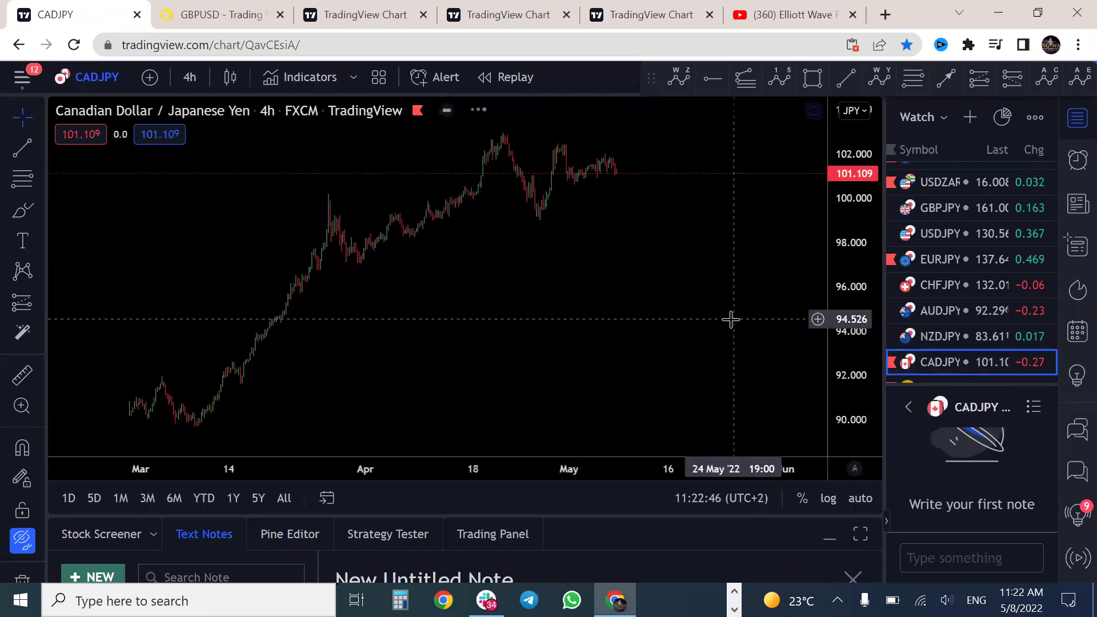
left_click_drag(712, 258, 634, 341)
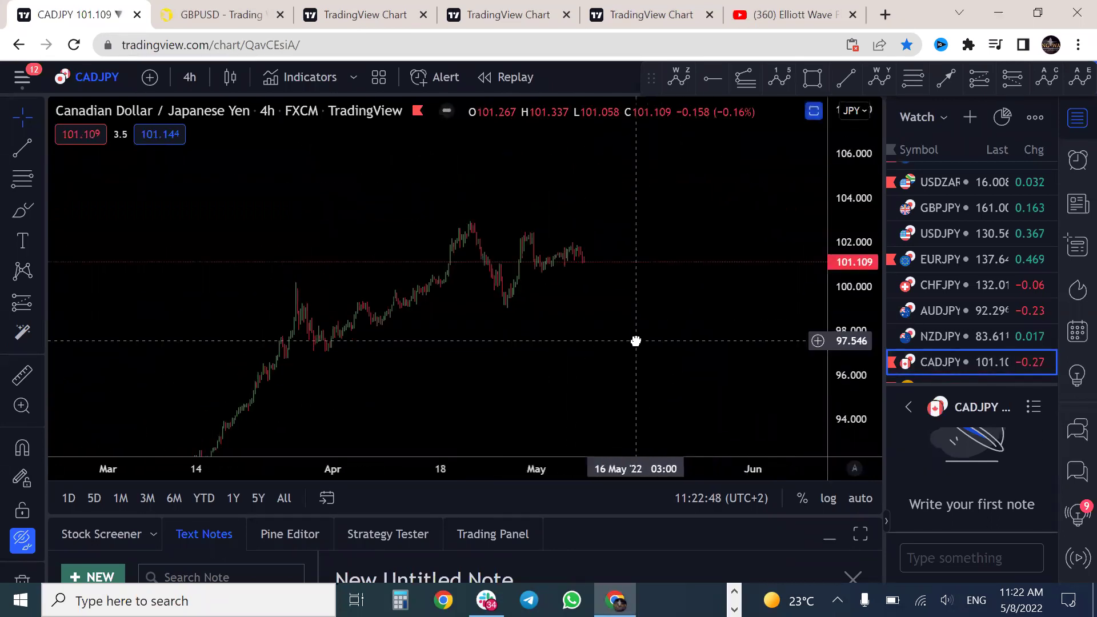
mouse_move(540, 276)
left_mouse_down()
mouse_move(573, 266)
mouse_move(606, 310)
left_mouse_up()
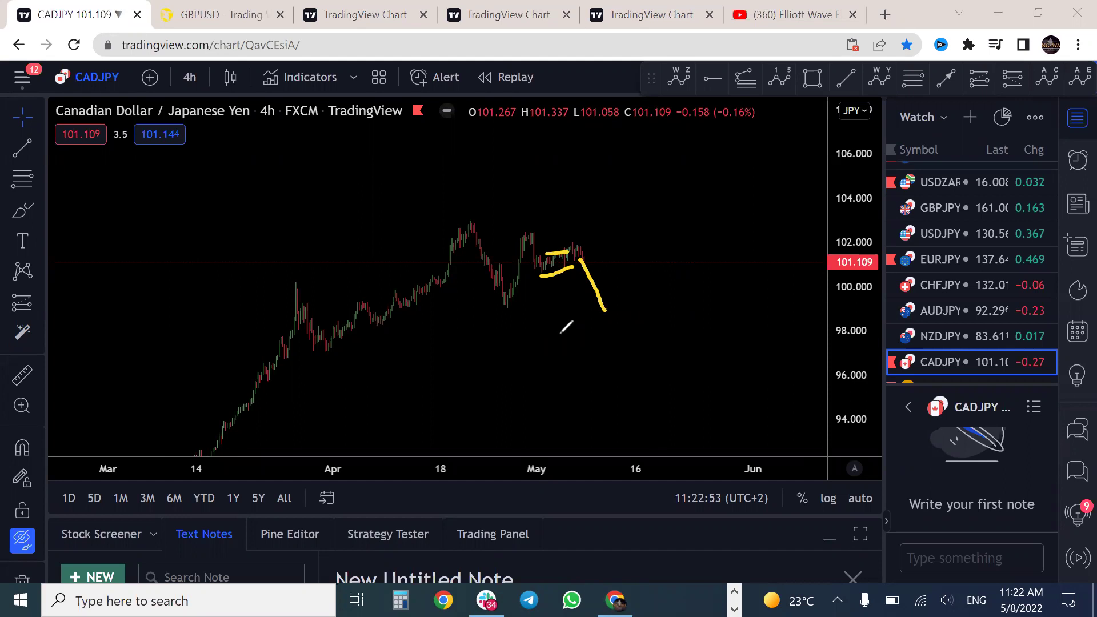
mouse_move(605, 310)
left_mouse_down()
mouse_move(629, 236)
mouse_move(680, 330)
mouse_move(704, 181)
left_mouse_up()
mouse_move(459, 225)
left_mouse_down()
mouse_move(510, 308)
mouse_move(530, 246)
mouse_move(574, 279)
mouse_move(606, 280)
mouse_move(617, 247)
left_mouse_up()
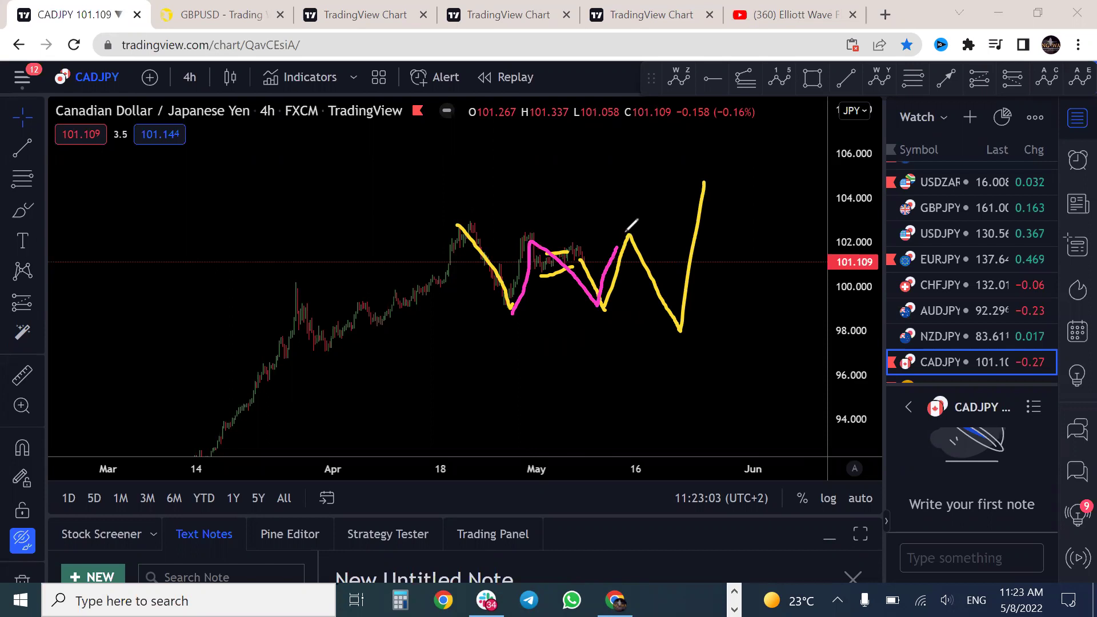
- Frame CADJPY's pink zigzag with horizontal boundary lines, label the swings with wave letters a and b, and clear the markup
left_click_drag(537, 232, 632, 231)
left_click_drag(505, 323, 594, 323)
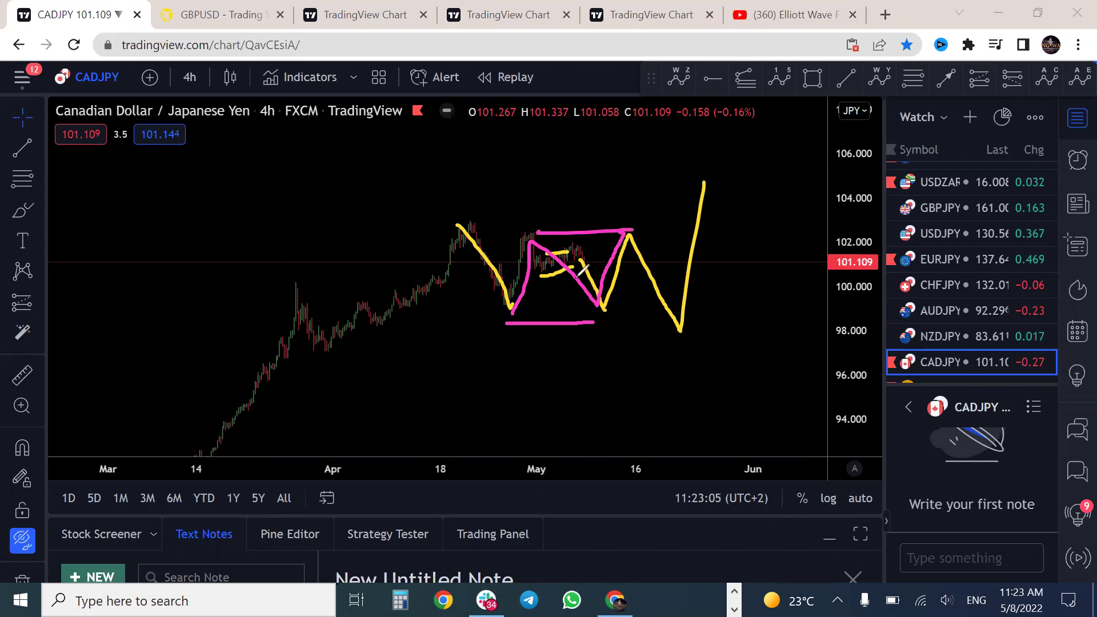
mouse_move(584, 263)
left_mouse_down()
mouse_move(598, 304)
mouse_move(582, 267)
left_mouse_up()
left_click_drag(494, 334, 529, 340)
left_click_drag(617, 187, 613, 217)
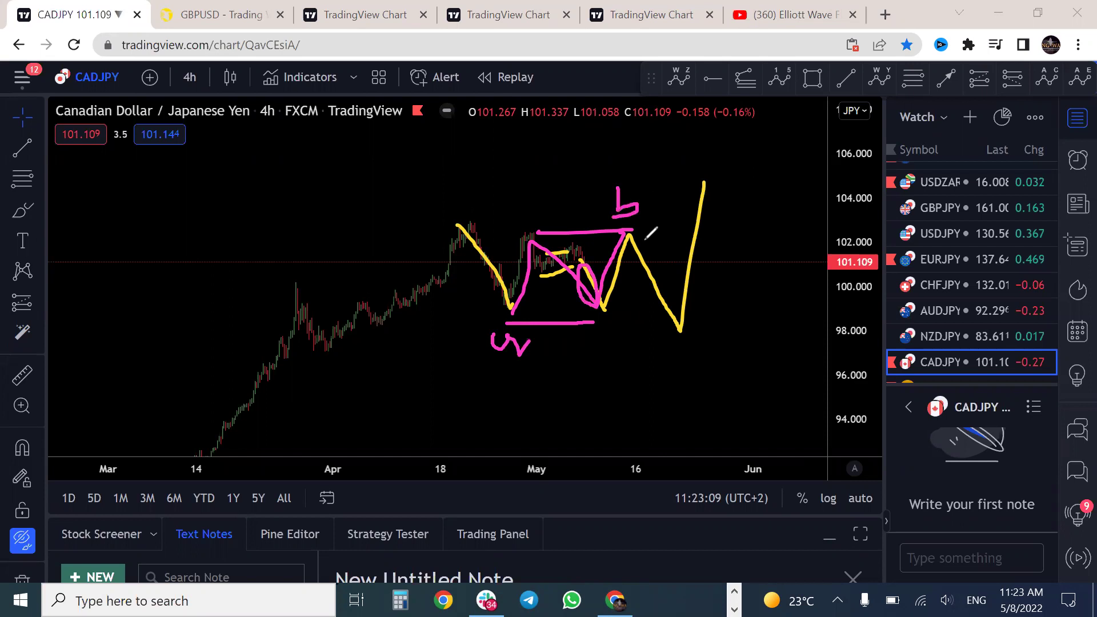
left_click_drag(685, 347, 677, 363)
key("Escape")
- Open the 4-hour XAUUSD chart, sketch the early-May rebound and its projected decline in pink, and clear the markup
left_click_drag(1057, 190, 1057, 194)
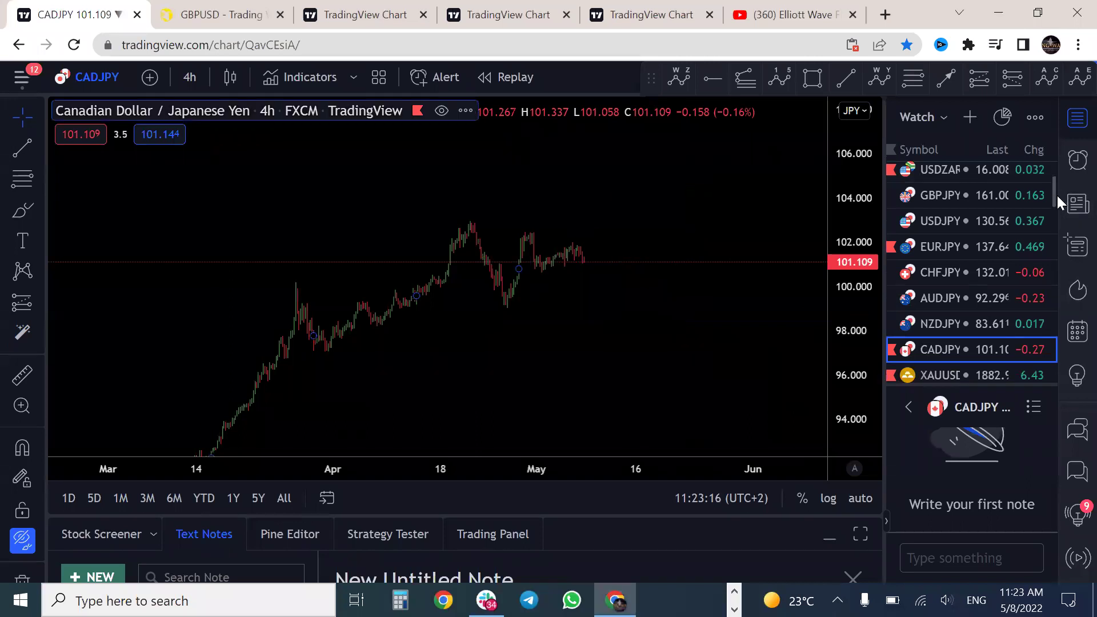
left_click(948, 372)
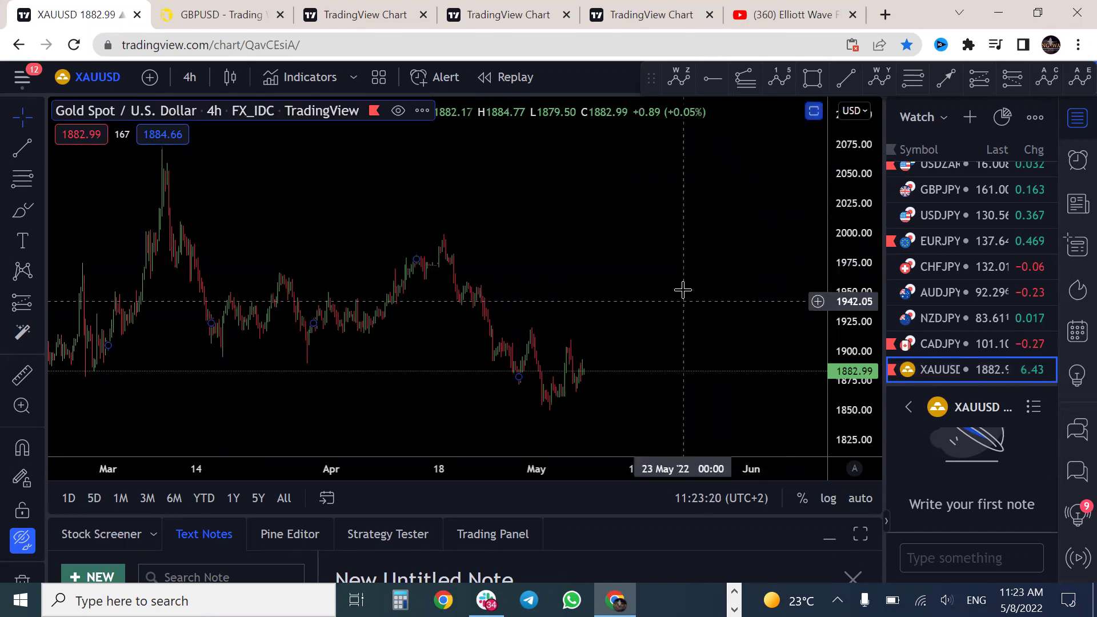
mouse_move(543, 415)
left_mouse_down()
mouse_move(563, 397)
mouse_move(568, 347)
mouse_move(551, 380)
mouse_move(572, 343)
mouse_move(587, 366)
mouse_move(593, 422)
mouse_move(600, 393)
left_mouse_up()
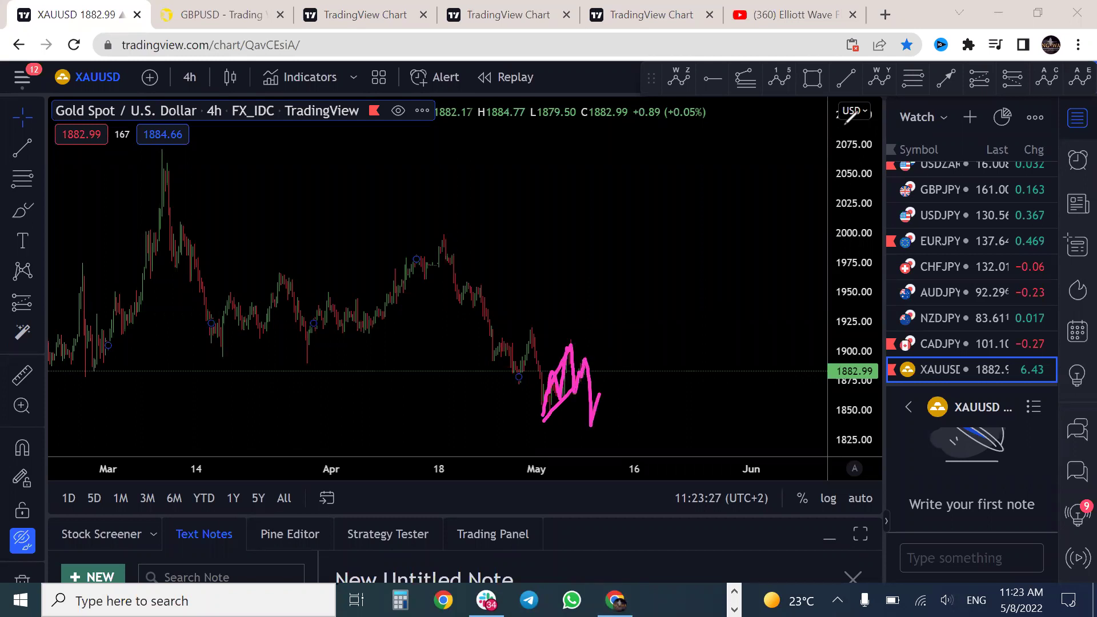
key("ctrl+z")
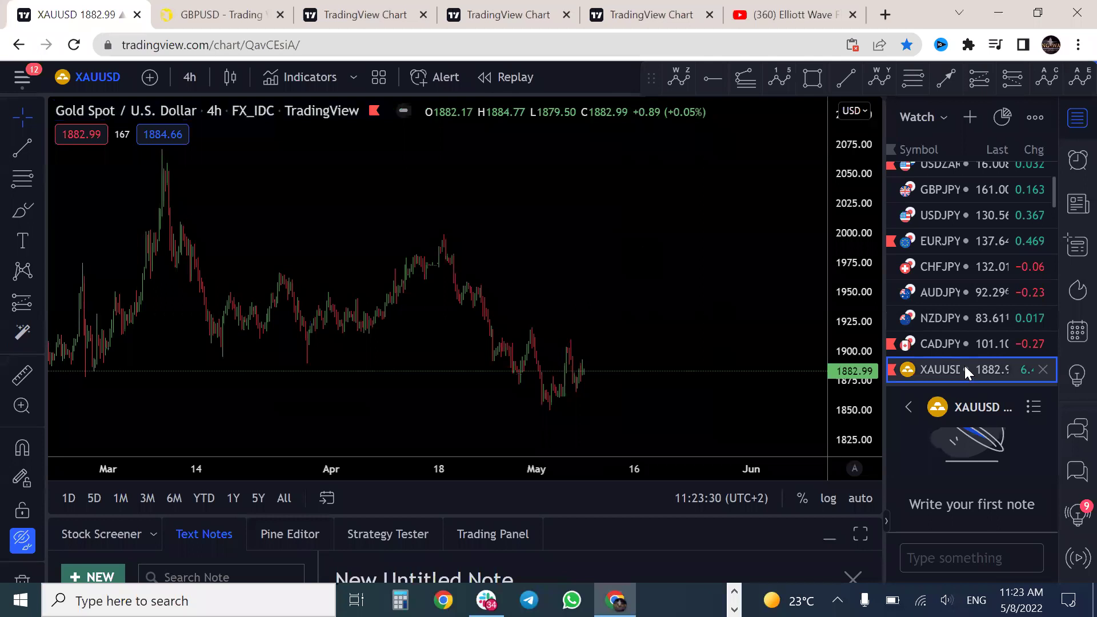
- Open the 4-hour XAGUSD chart, sketch the early-May correction with boundary lines and a projected drop, and clear the markup
scroll(962, 358, "down", 3)
scroll(954, 318, "up", 3)
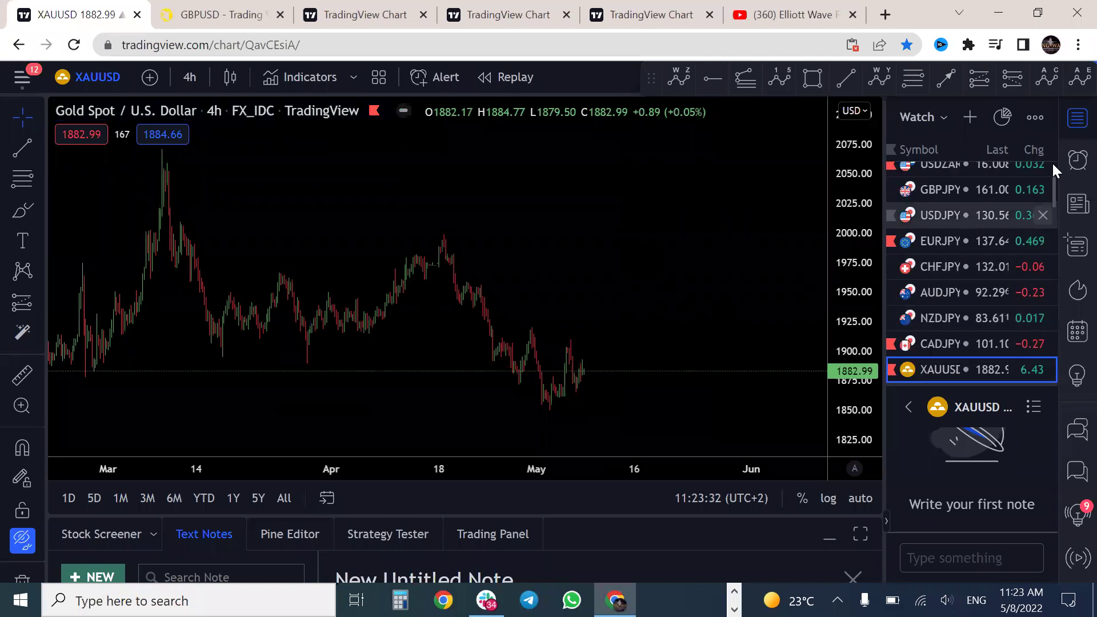
scroll(1055, 188, "down", 2)
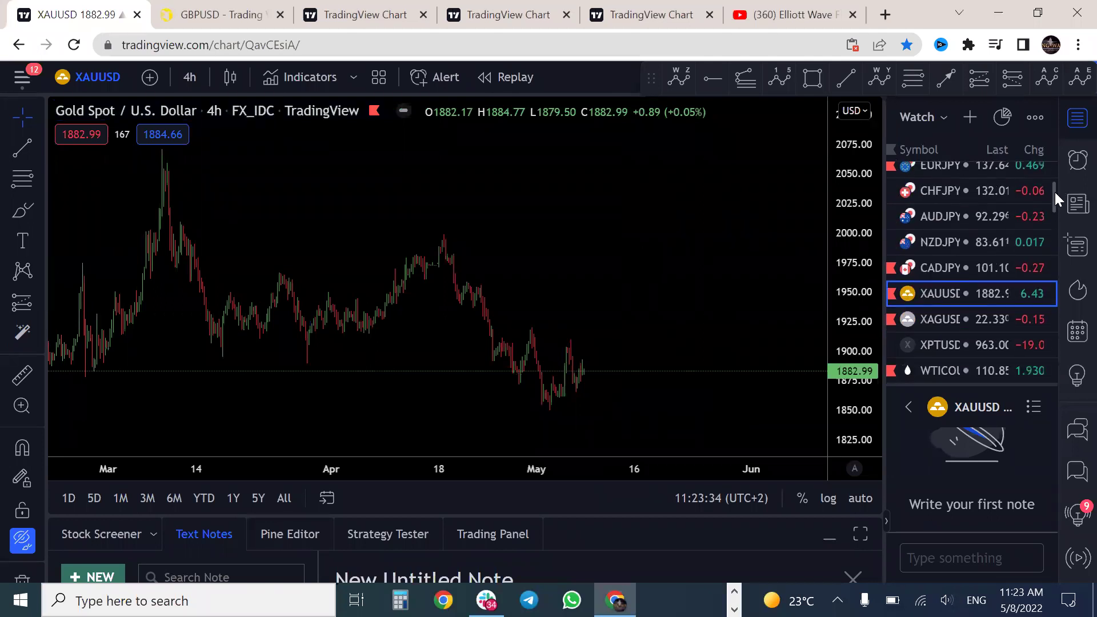
left_click(971, 328)
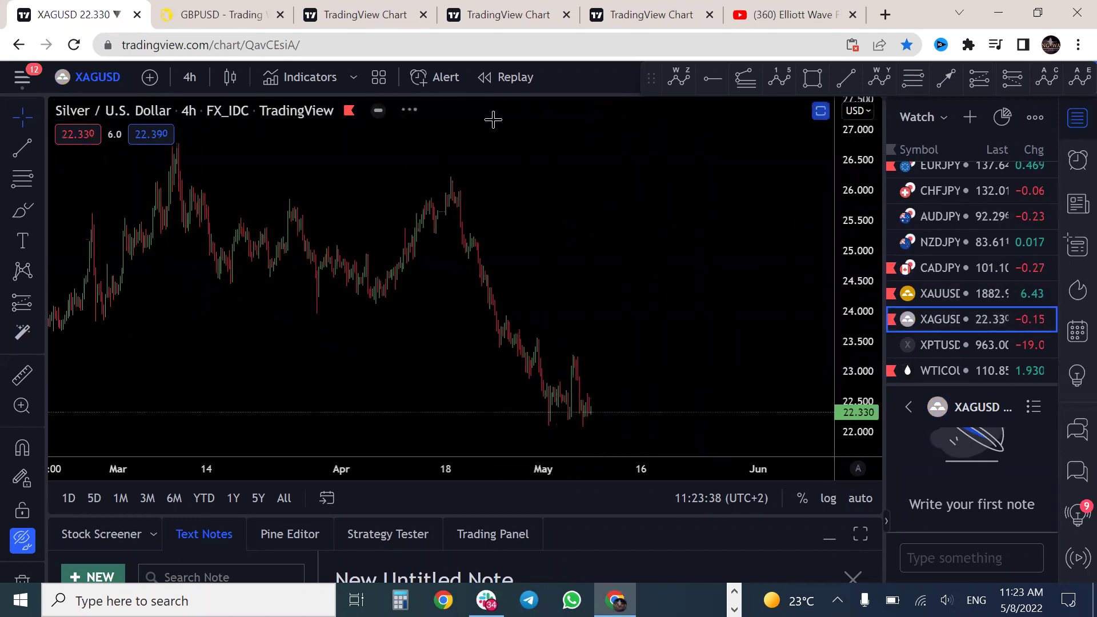
mouse_move(548, 392)
left_mouse_down()
mouse_move(551, 402)
mouse_move(567, 351)
mouse_move(548, 386)
mouse_move(561, 419)
mouse_move(570, 411)
left_mouse_up()
left_click_drag(576, 346, 599, 454)
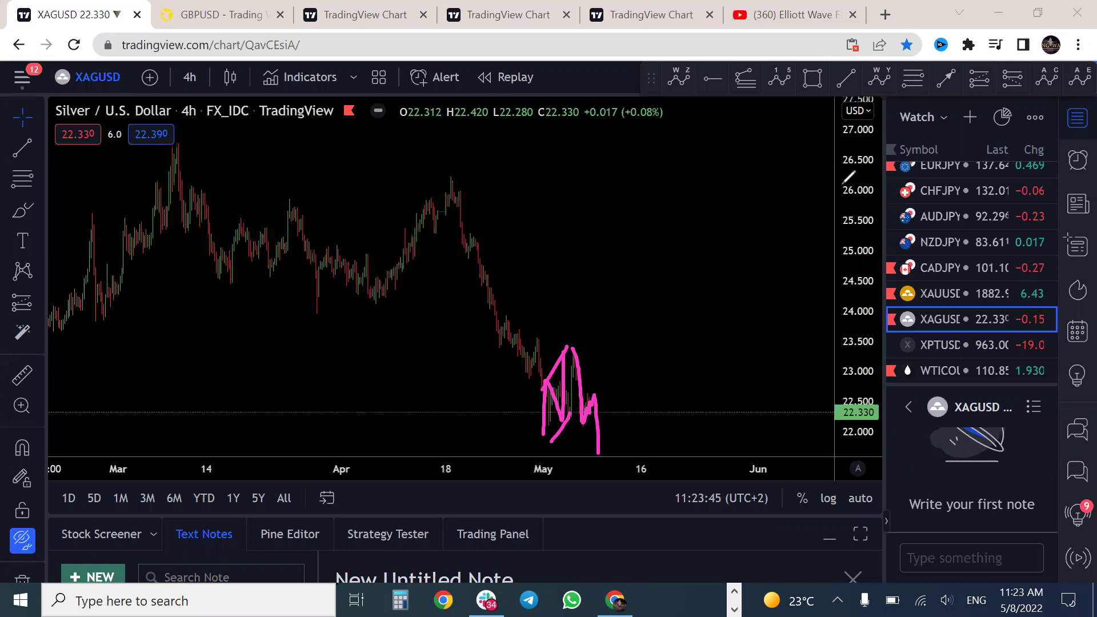
key("Escape")
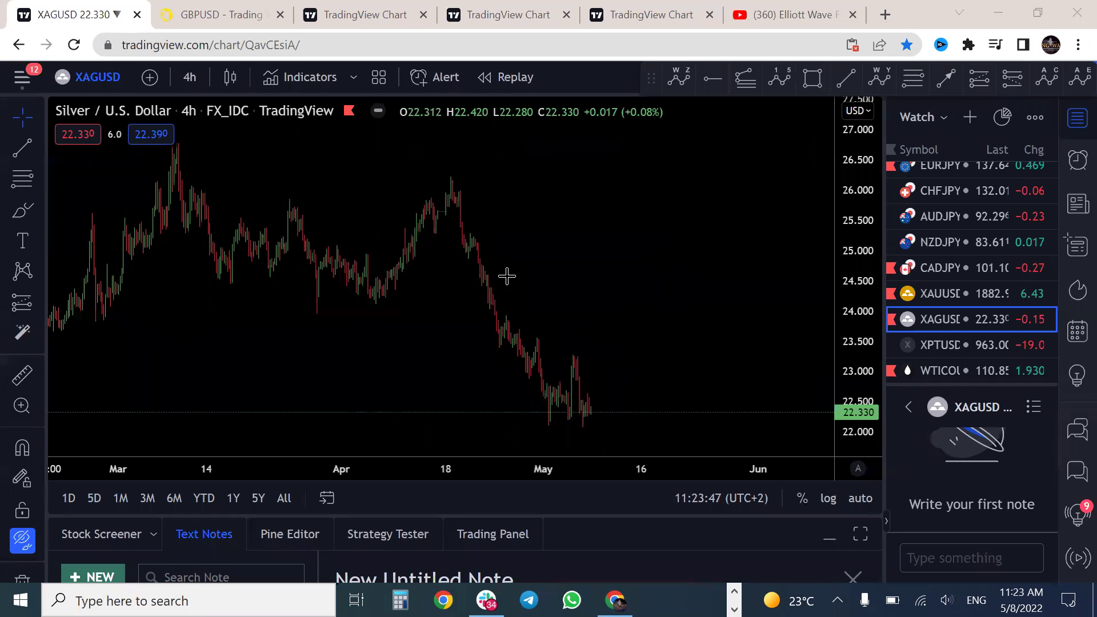
- Switch XAGUSD to the 1 day interval and sketch its late-2021 to 2022 correction with a projected drop to about 19
left_click(956, 344)
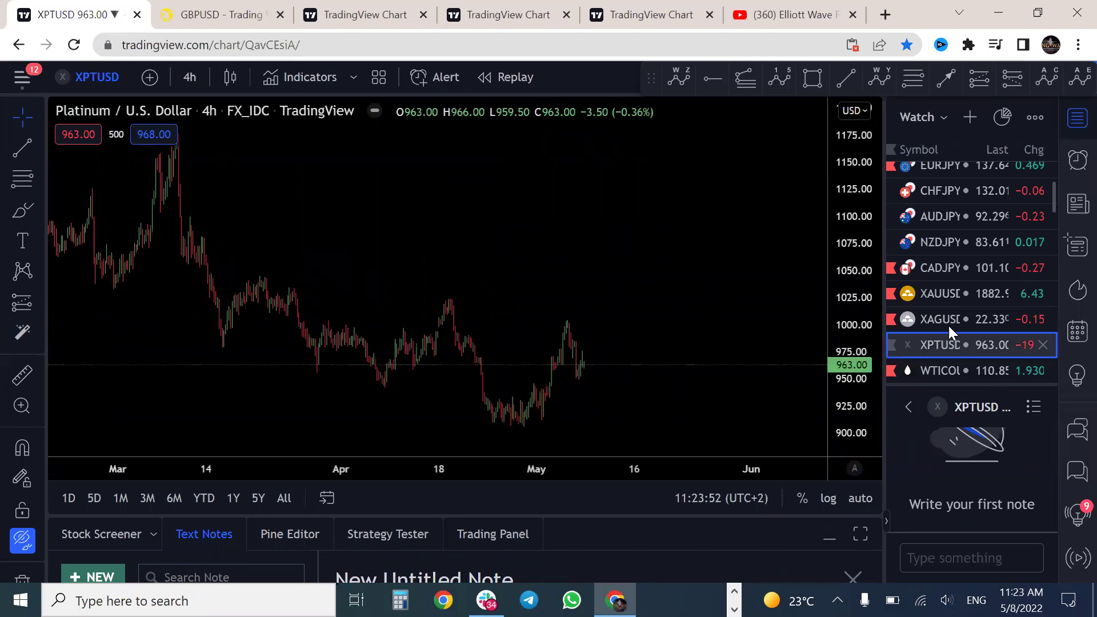
left_click(945, 318)
left_click(180, 77)
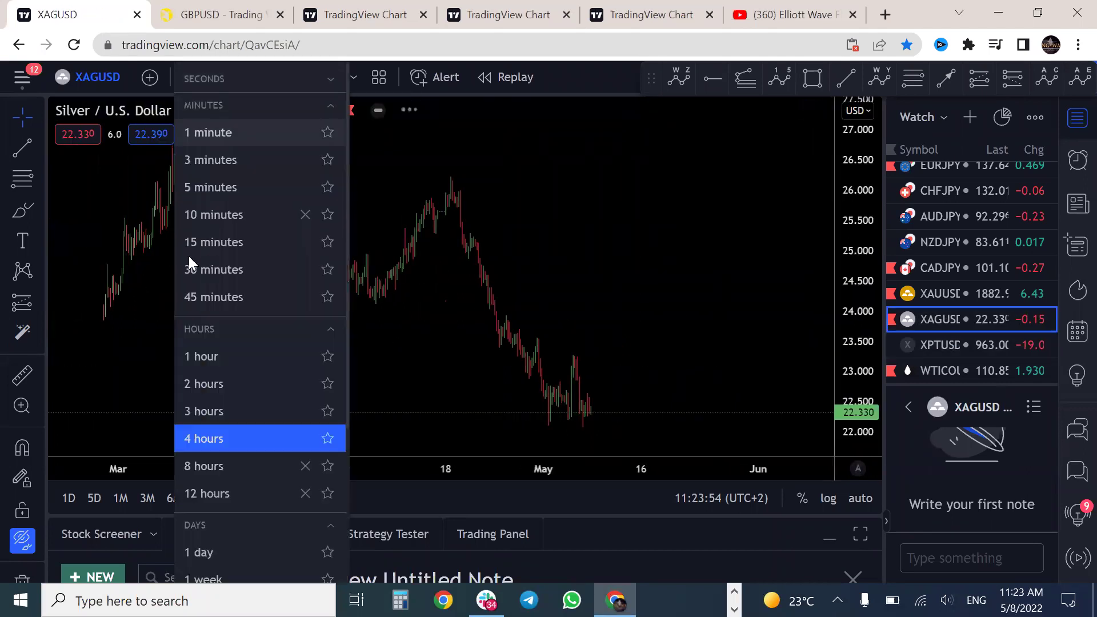
left_click(214, 540)
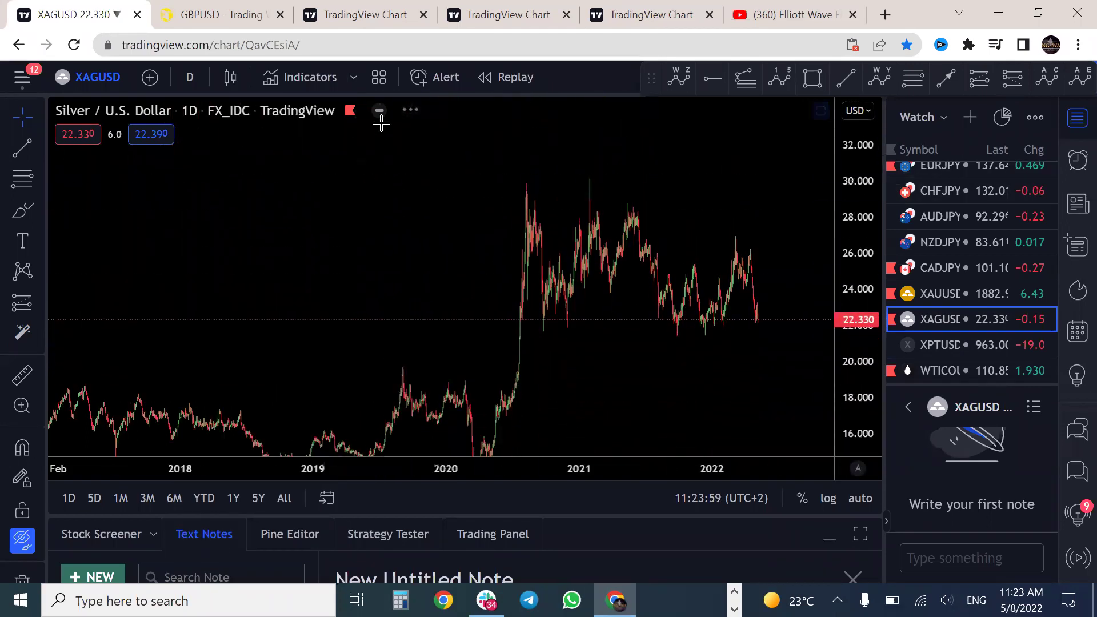
mouse_move(694, 262)
left_mouse_down()
mouse_move(710, 326)
mouse_move(733, 233)
mouse_move(677, 341)
mouse_move(701, 338)
left_mouse_up()
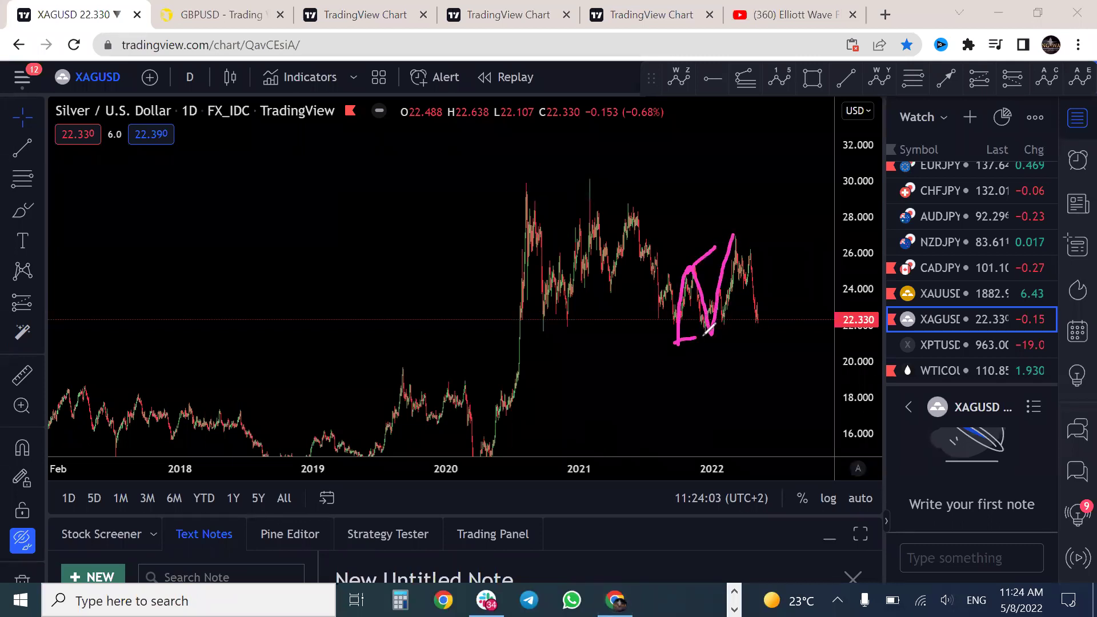
left_click_drag(734, 235, 761, 381)
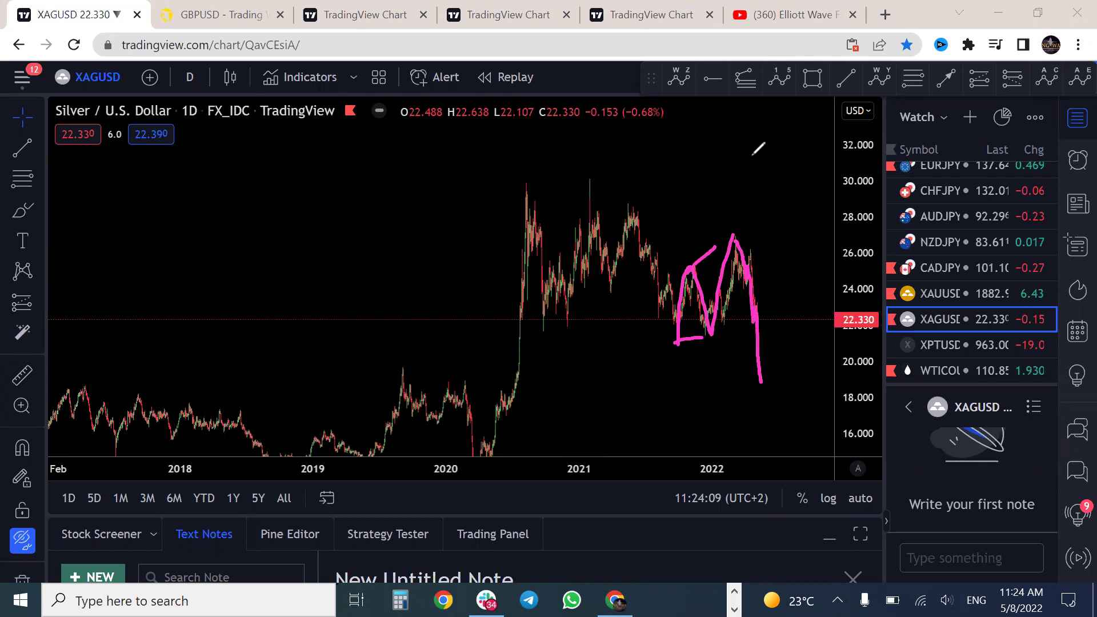
- Open and rescale the daily XPTUSD chart, sketch the 2021 decline, correction and projected drop to about 660, and clear the markup
left_click(964, 344)
left_click_drag(854, 114, 862, 346)
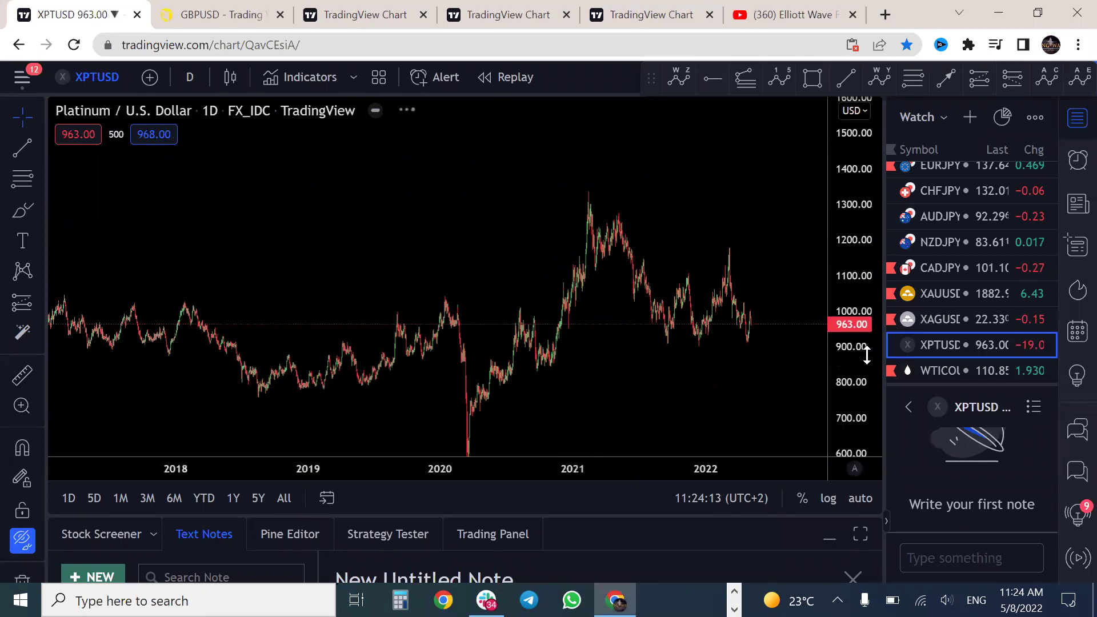
left_click_drag(863, 294, 864, 311)
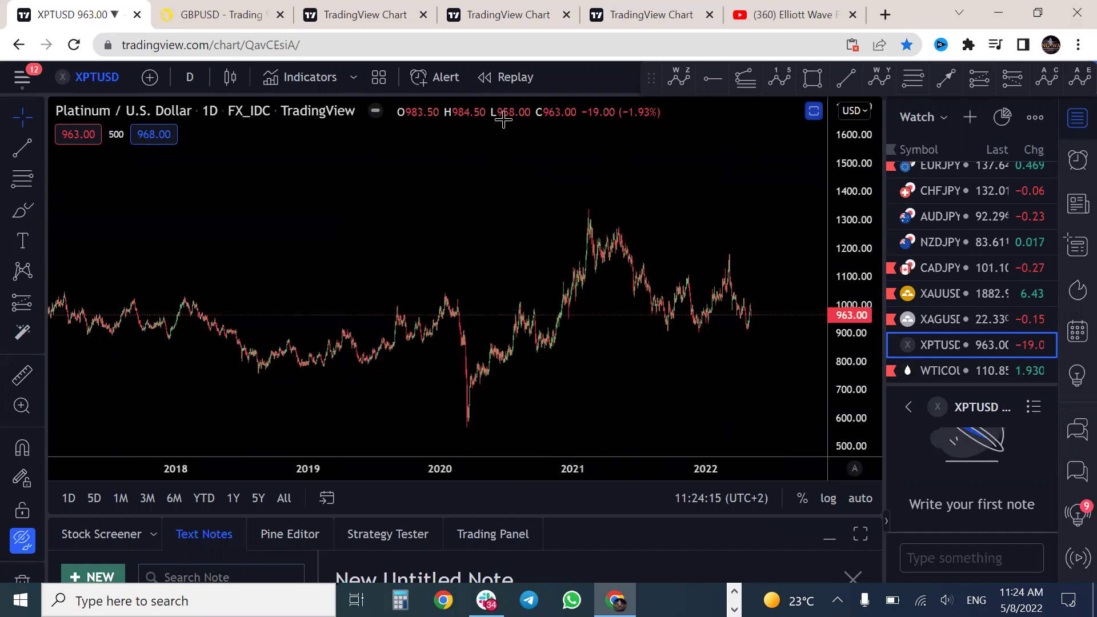
mouse_move(587, 212)
left_mouse_down()
mouse_move(674, 308)
mouse_move(692, 276)
mouse_move(712, 315)
mouse_move(728, 256)
mouse_move(715, 258)
left_mouse_up()
left_click_drag(679, 336, 664, 344)
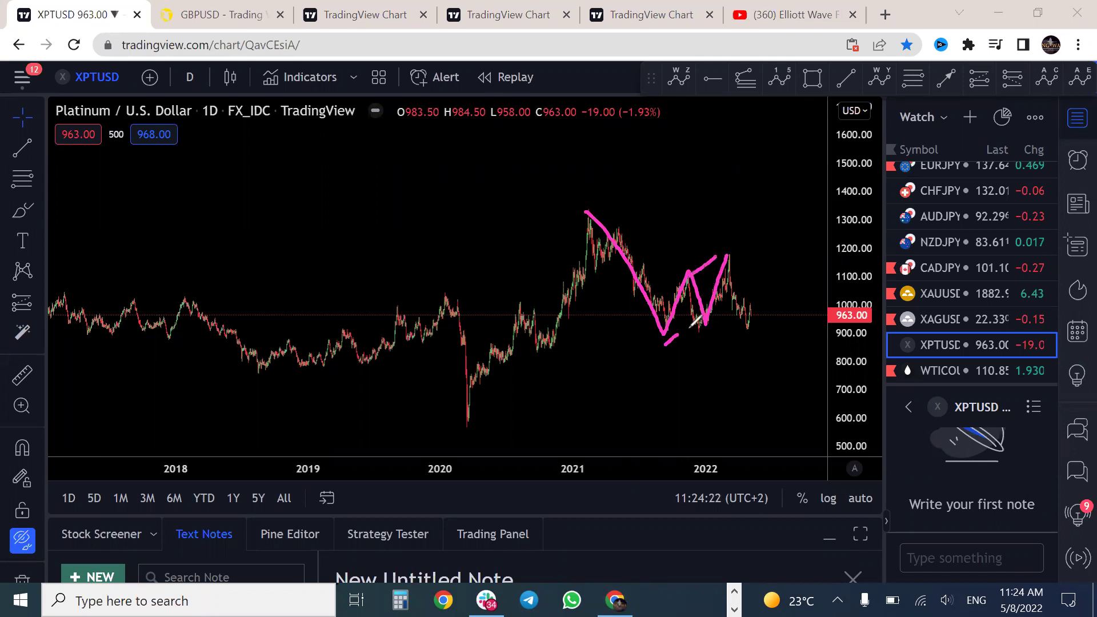
mouse_move(727, 258)
left_mouse_down()
mouse_move(754, 346)
mouse_move(773, 315)
mouse_move(791, 398)
left_mouse_up()
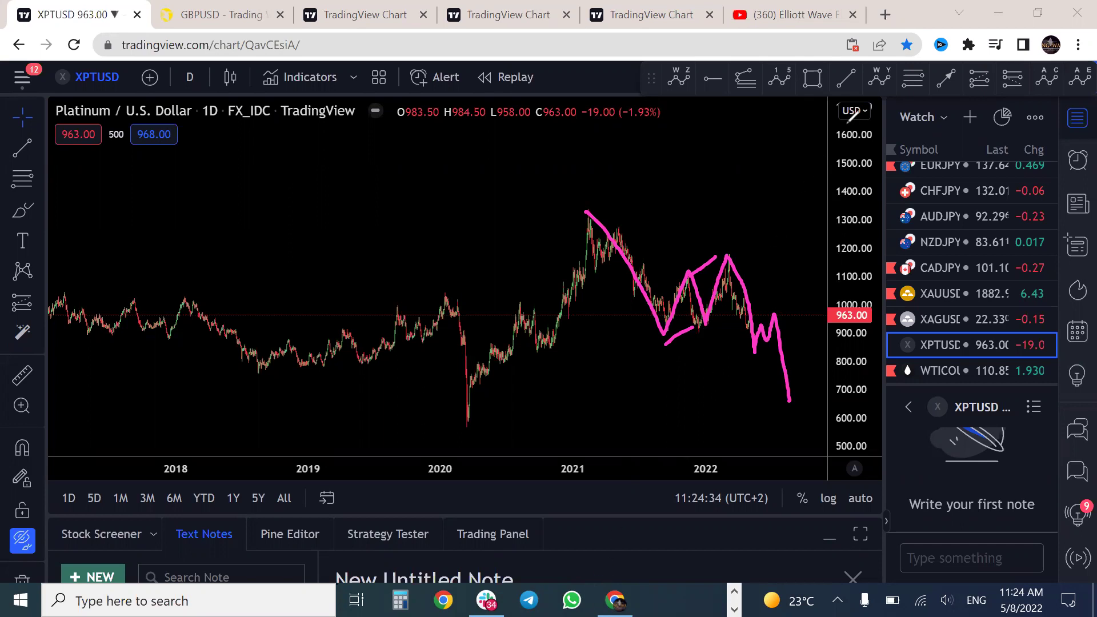
key("e")
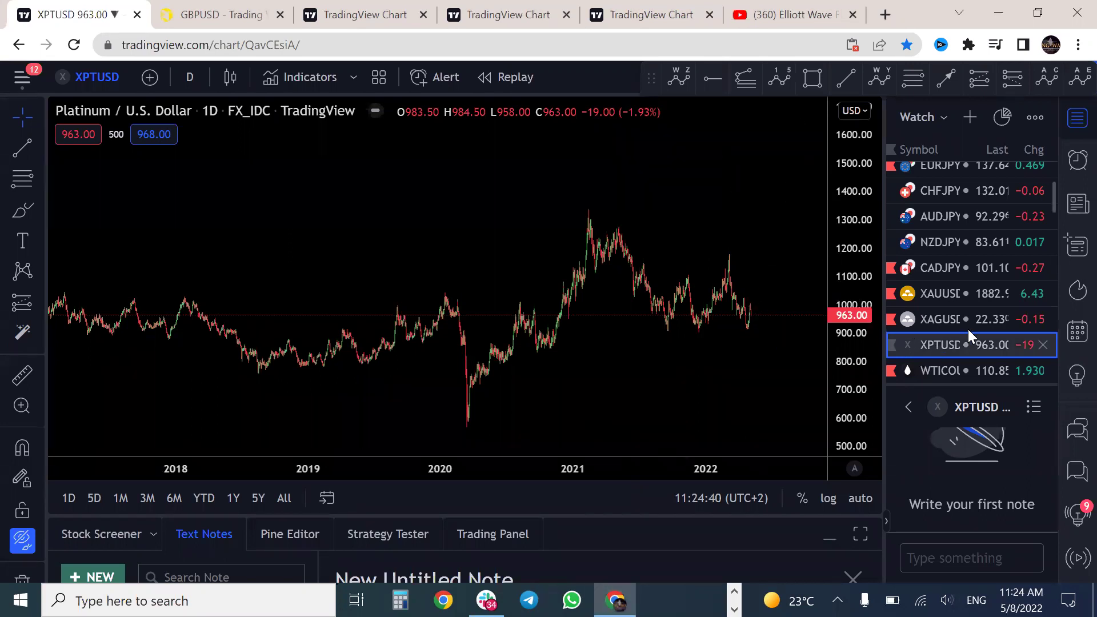
- Open the daily BCOUSD chart and scale it to the price action from spring 2021 to May 2022
scroll(1055, 194, "down", 2)
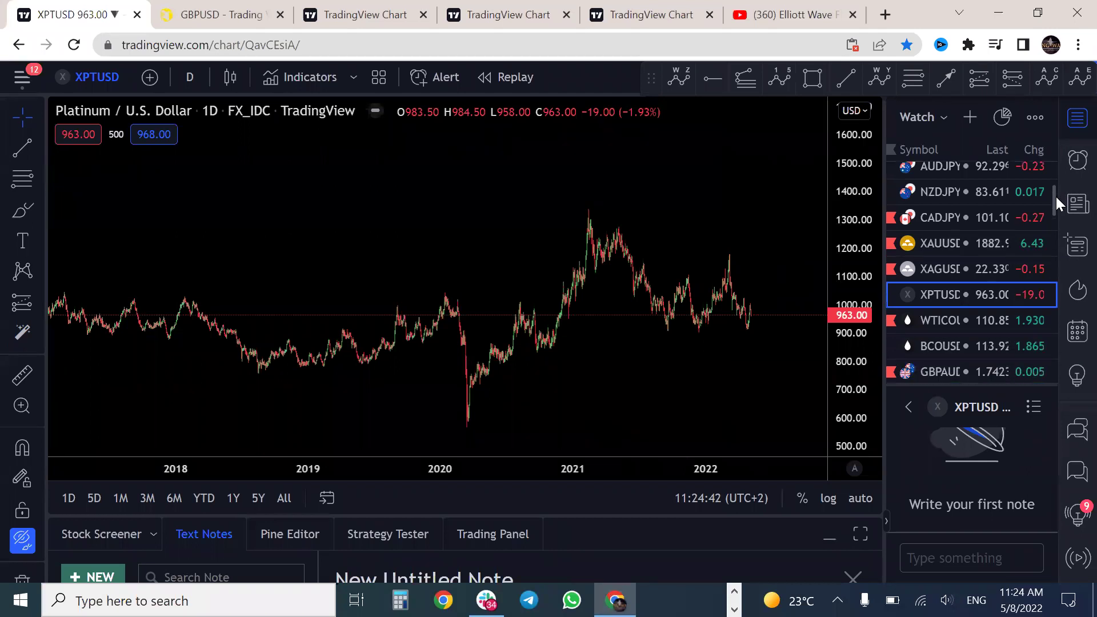
left_click(948, 337)
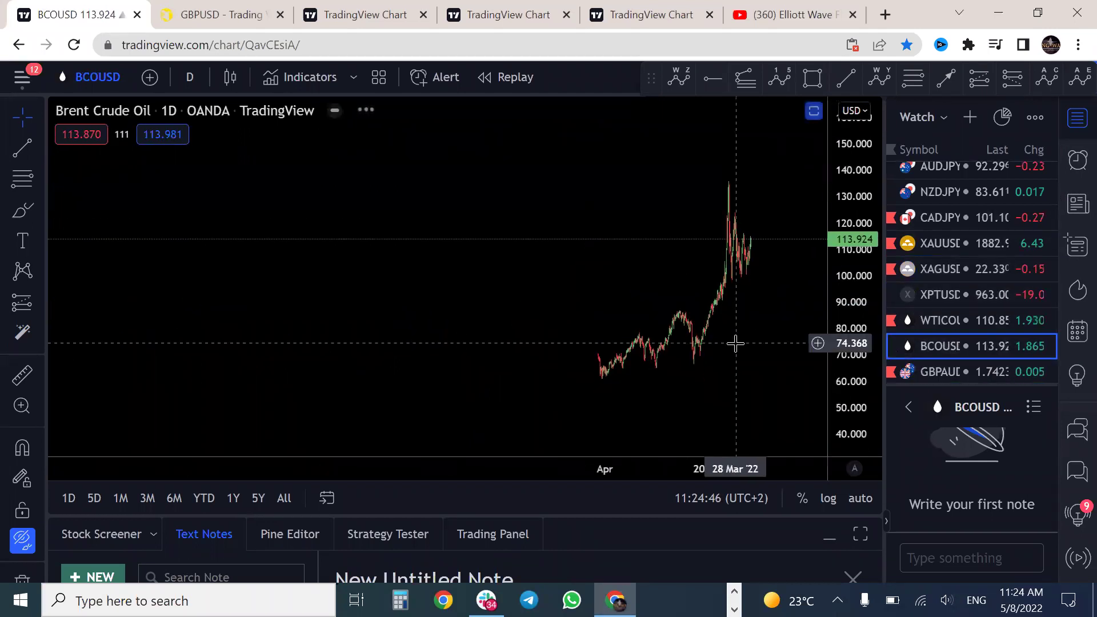
scroll(735, 339, "up", 5)
scroll(736, 339, "down", 4)
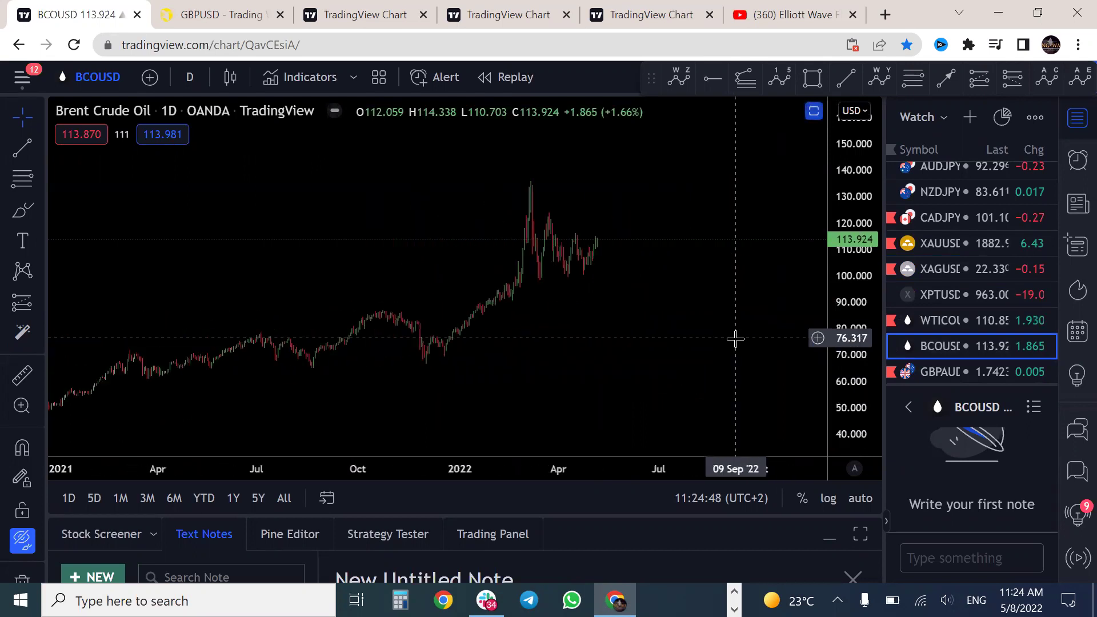
scroll(702, 232, "up", 1)
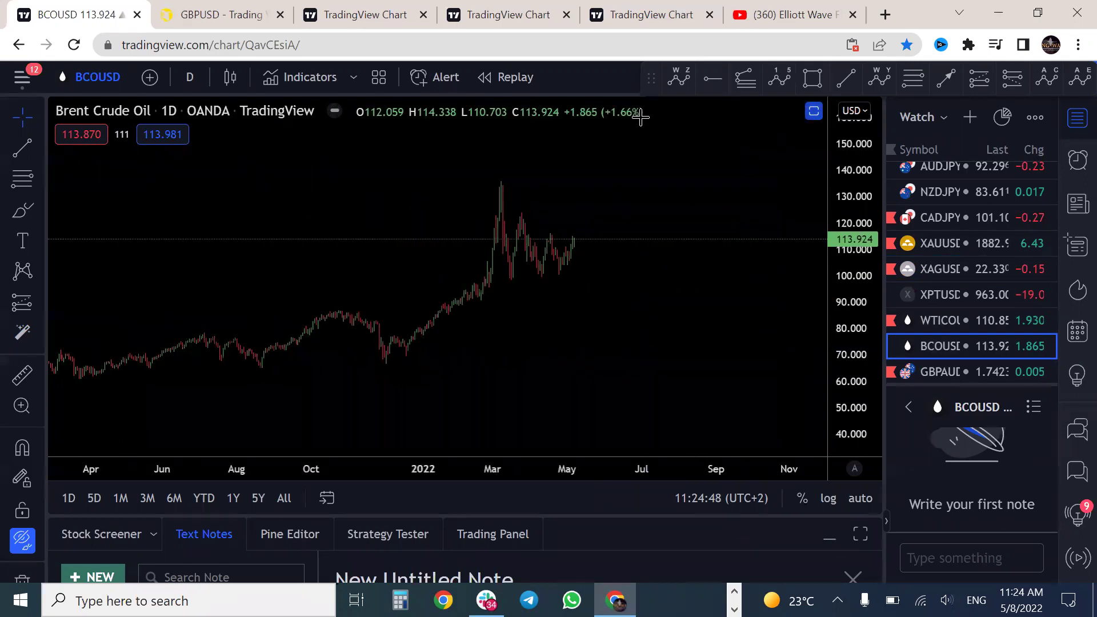
- Sketch BCOUSD's March decline, horizontal range lines, wave labels and a projected zigzag rising to about 140, and clear the markup
left_click(571, 235)
mouse_move(575, 215)
left_mouse_down()
mouse_move(598, 269)
mouse_move(607, 216)
mouse_move(631, 290)
mouse_move(647, 171)
left_mouse_up()
left_click_drag(525, 278, 581, 272)
left_click_drag(520, 209, 583, 210)
mouse_move(479, 170)
left_mouse_down()
mouse_move(523, 260)
mouse_move(521, 330)
left_mouse_up()
left_click_drag(569, 159, 568, 191)
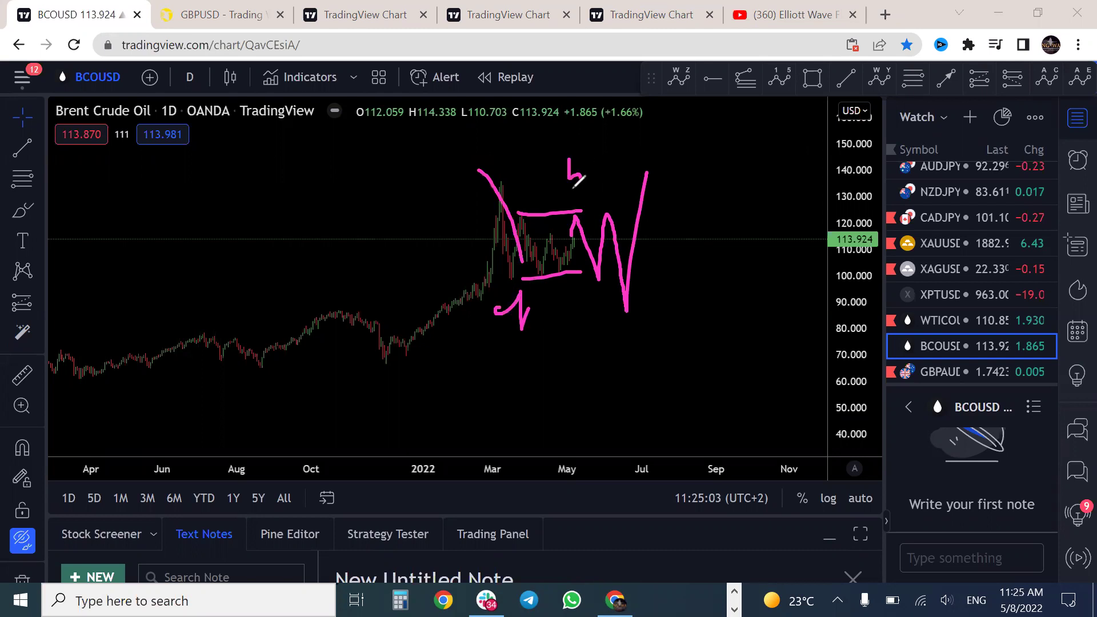
left_click_drag(633, 324, 629, 346)
key("e")
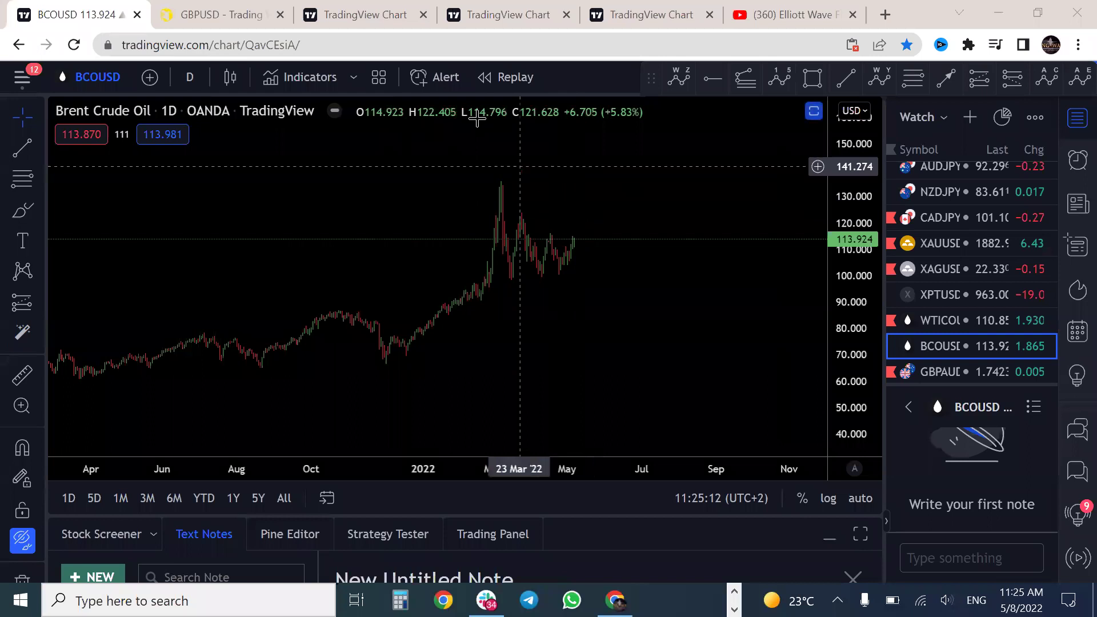
- Redraw BCOUSD's upper and lower range lines from late March and sketch a projected zigzag ending in a breakout above 150
left_click_drag(520, 214, 594, 214)
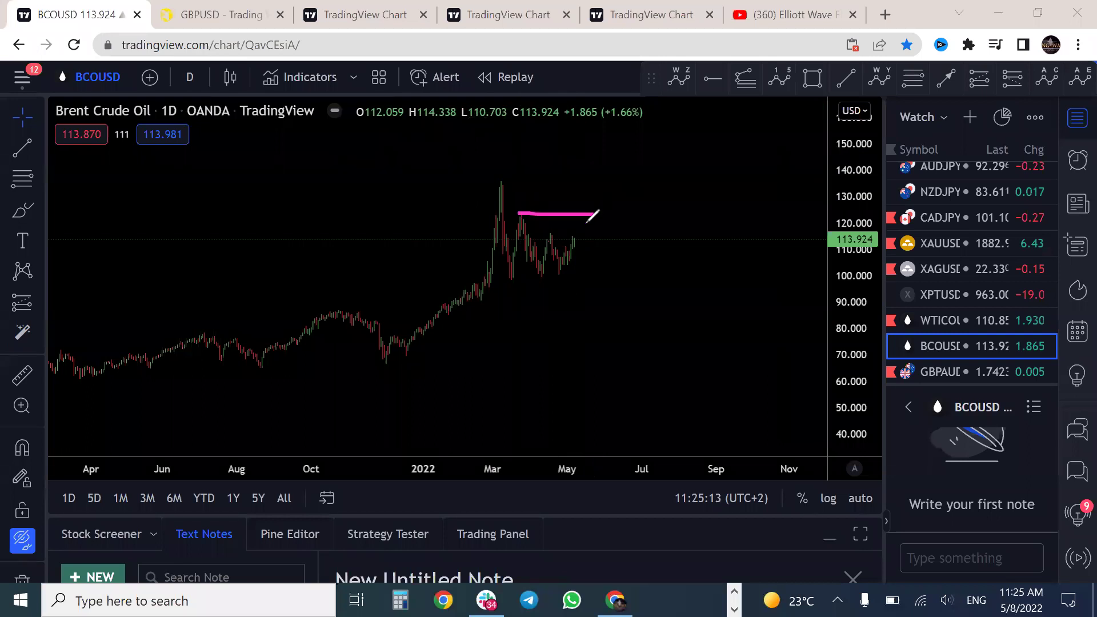
left_click_drag(520, 279, 587, 279)
mouse_move(571, 241)
left_mouse_down()
mouse_move(579, 224)
mouse_move(588, 265)
mouse_move(611, 249)
mouse_move(653, 90)
left_mouse_up()
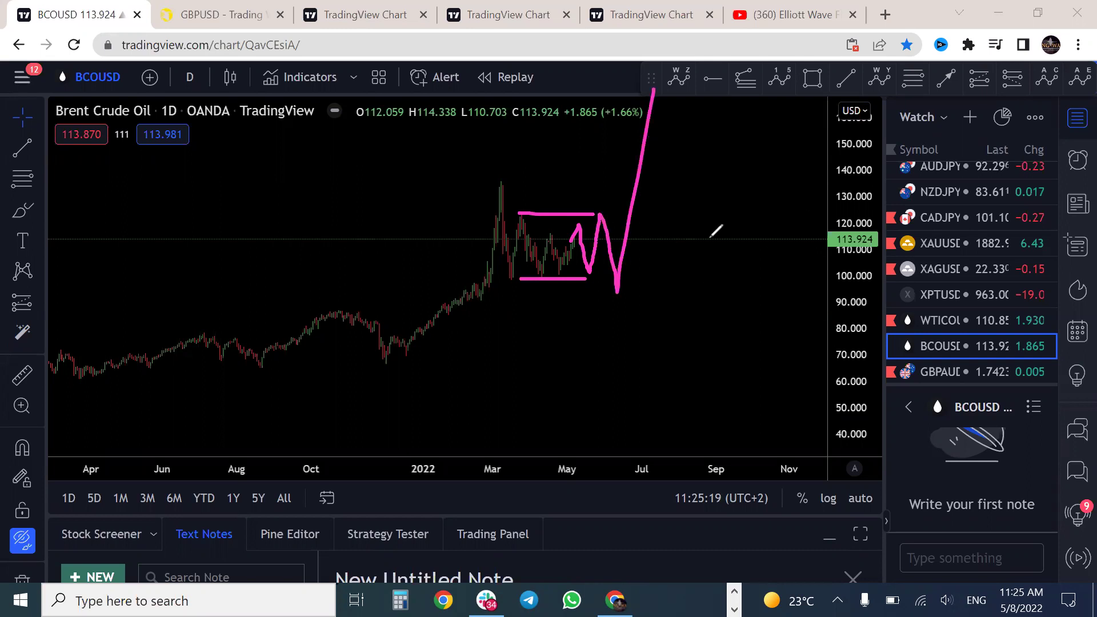
- Clear the BCOUSD markup and open the daily GBPAUD chart from the watchlist
left_click(966, 372)
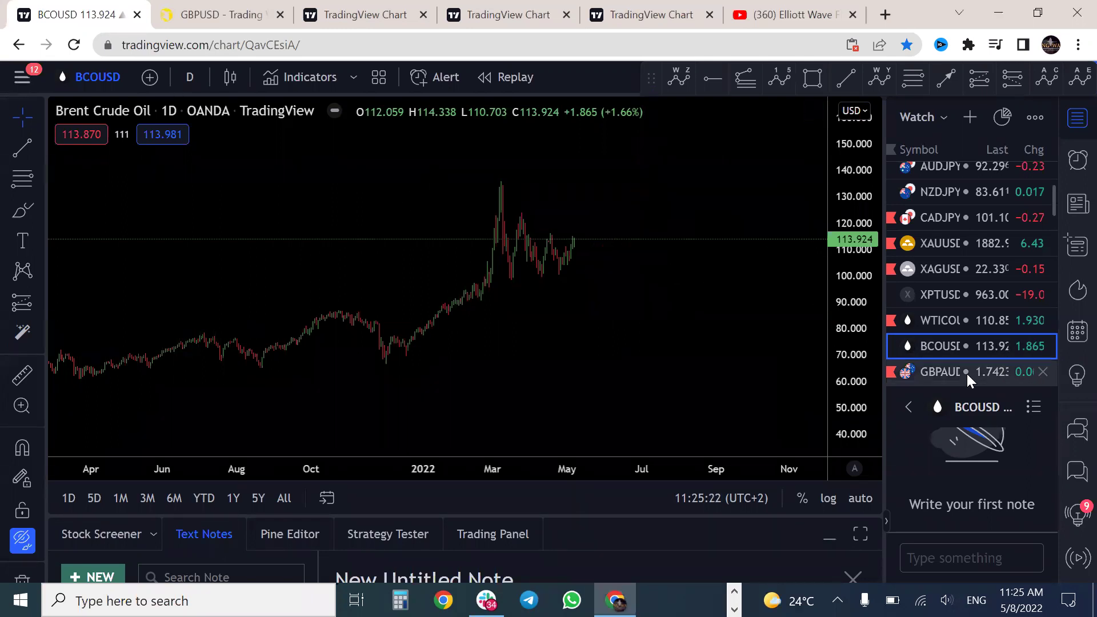
left_click(950, 358)
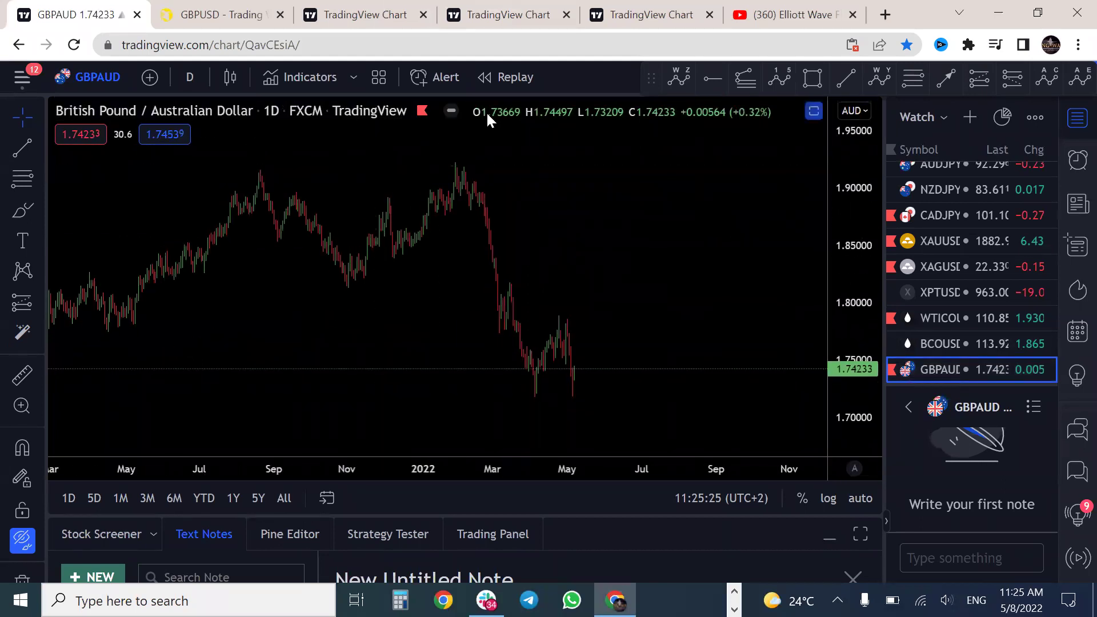
- Sketch GBPAUD's zigzag from the April low to early May, clear the markup, and open the daily GBPNZD chart from the watchlist
mouse_move(532, 402)
left_mouse_down()
mouse_move(535, 362)
mouse_move(558, 366)
mouse_move(566, 316)
mouse_move(533, 404)
mouse_move(567, 334)
mouse_move(578, 406)
left_mouse_up()
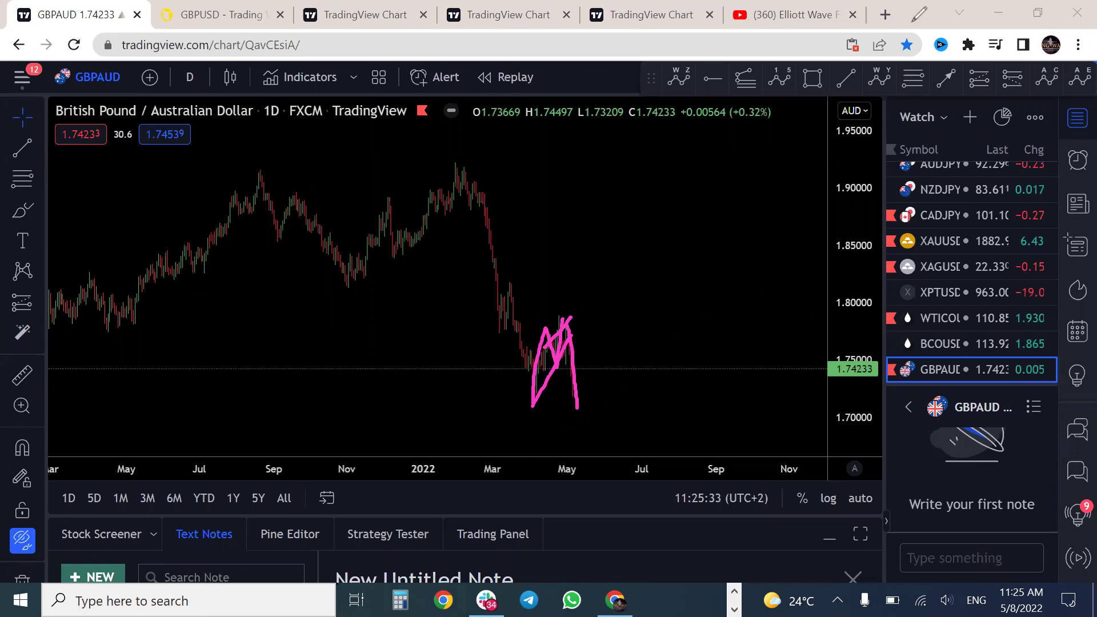
key("ctrl+z")
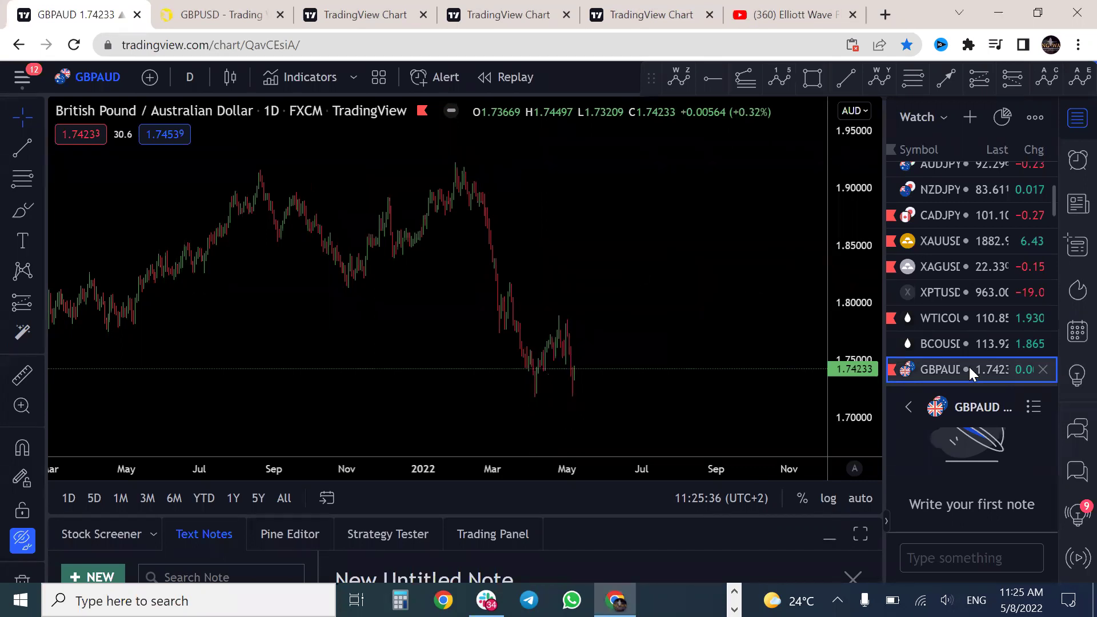
scroll(969, 366, "down", 4)
scroll(952, 296, "up", 4)
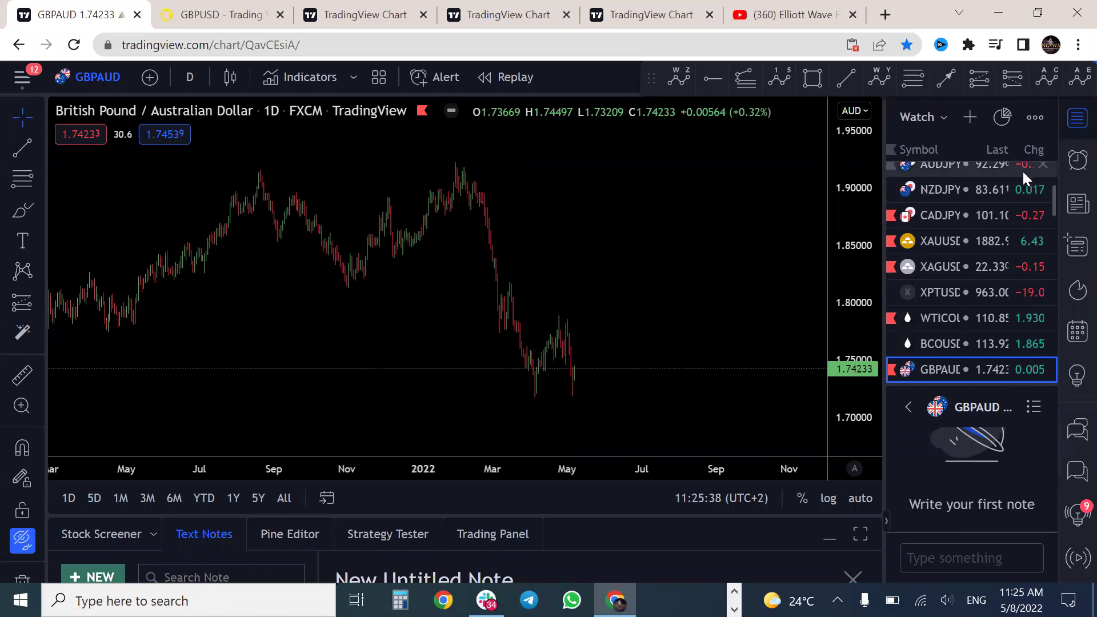
left_click_drag(1055, 199, 1055, 206)
left_click(943, 295)
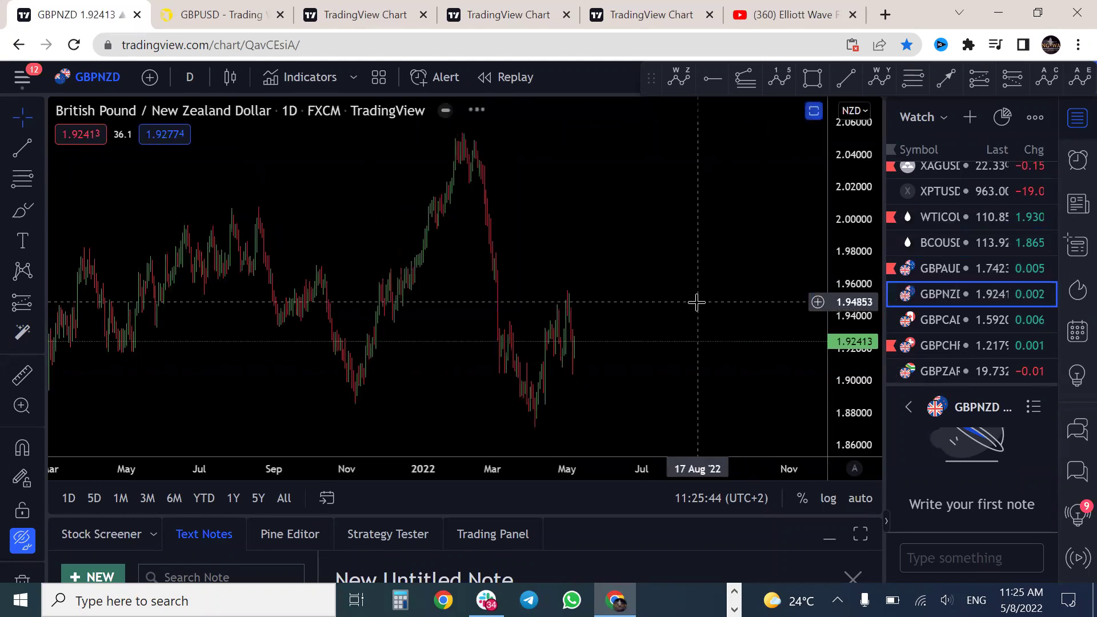
- Switch to Slack, find the GBPNZD BEFORE post in the beforeandafter channel and open its chart snapshot
left_click(486, 600)
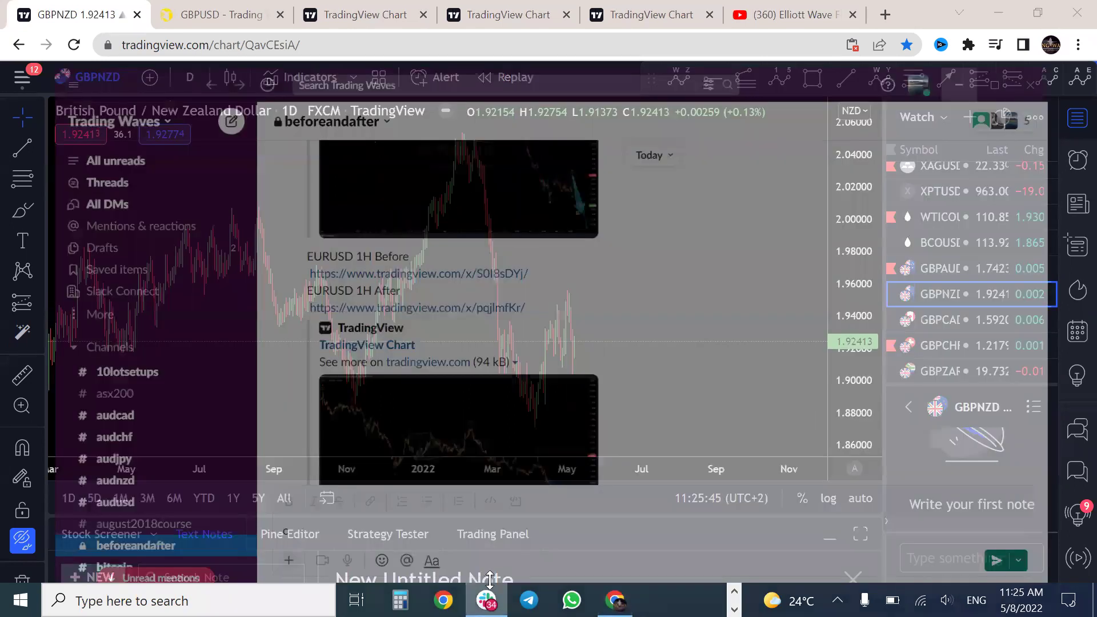
scroll(1073, 318, "down", 5)
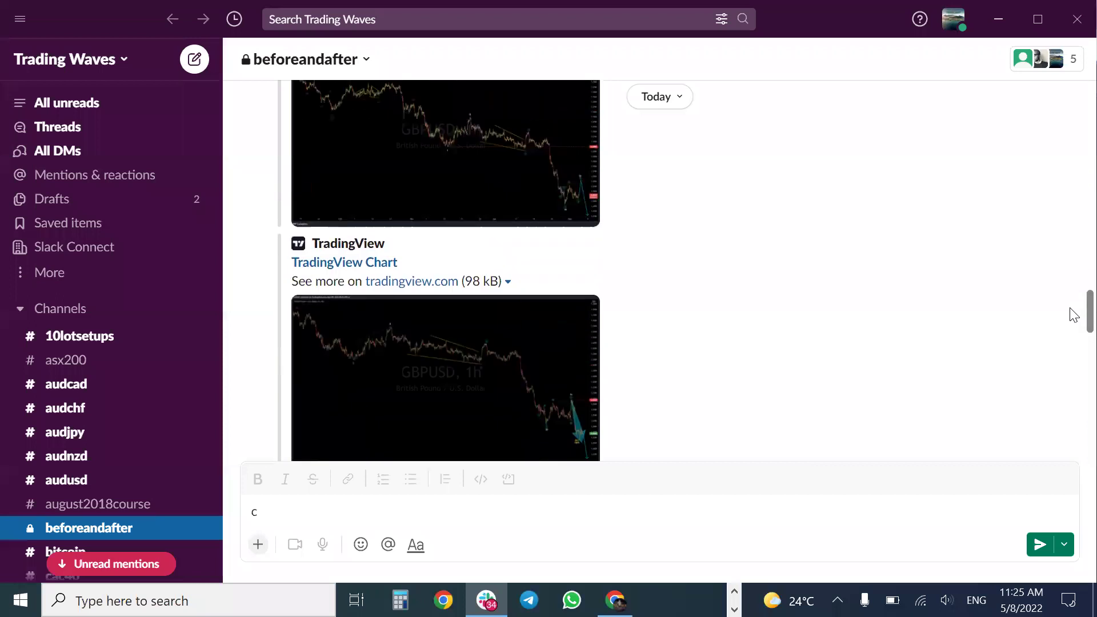
scroll(1072, 294, "up", 5)
scroll(1072, 293, "down", 2)
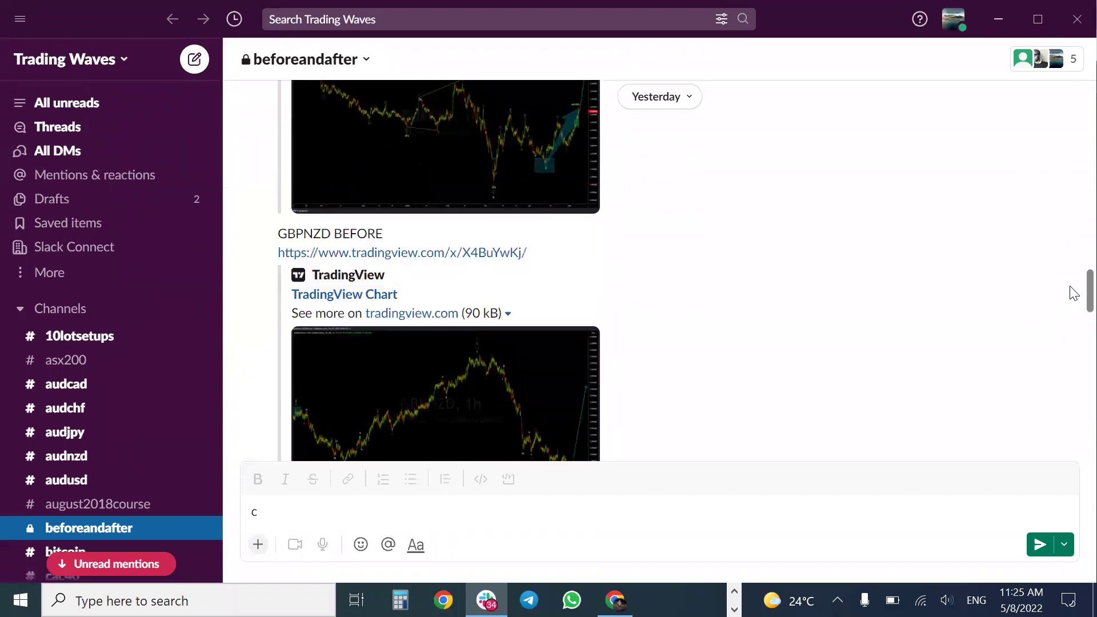
scroll(1072, 293, "down", 3)
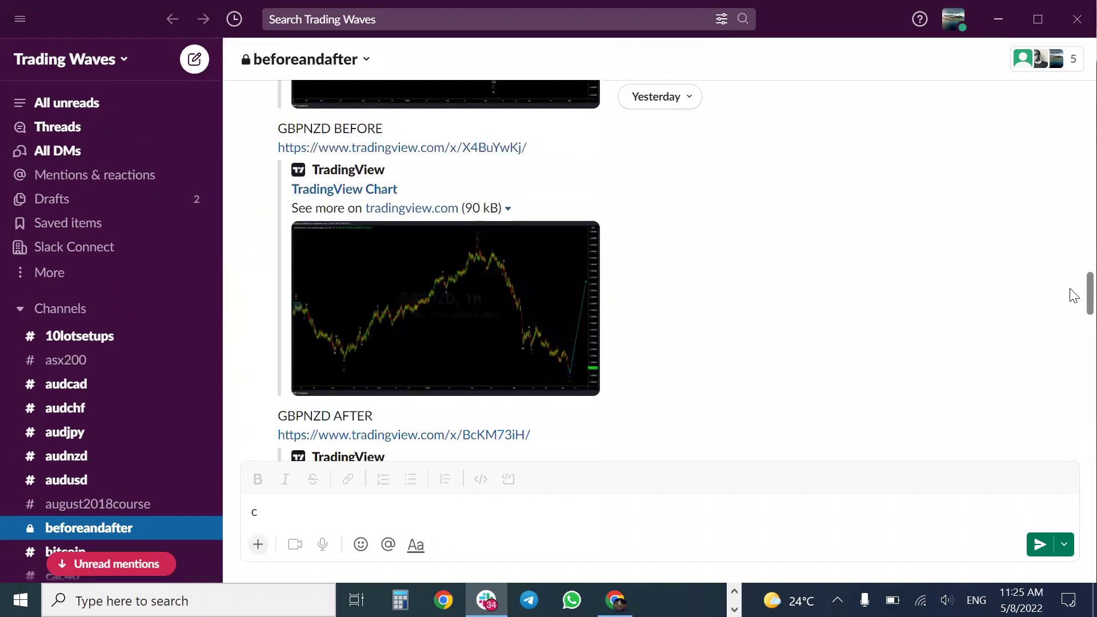
left_click(432, 148)
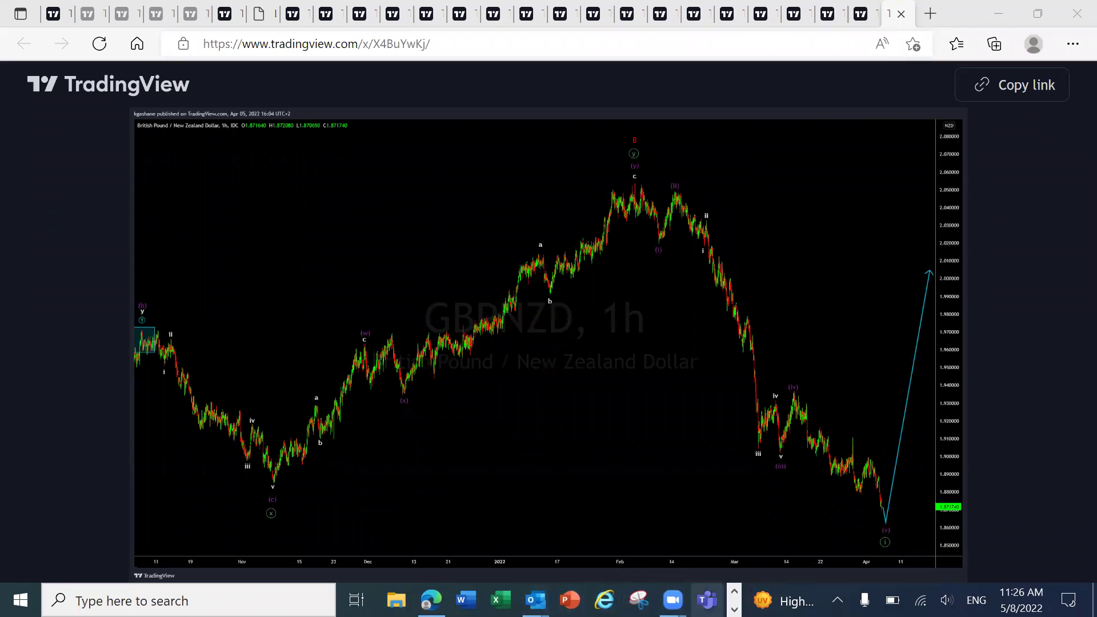
- Return to the beforeandafter channel in Slack and open the GBPNZD AFTER chart snapshot
left_click(734, 609)
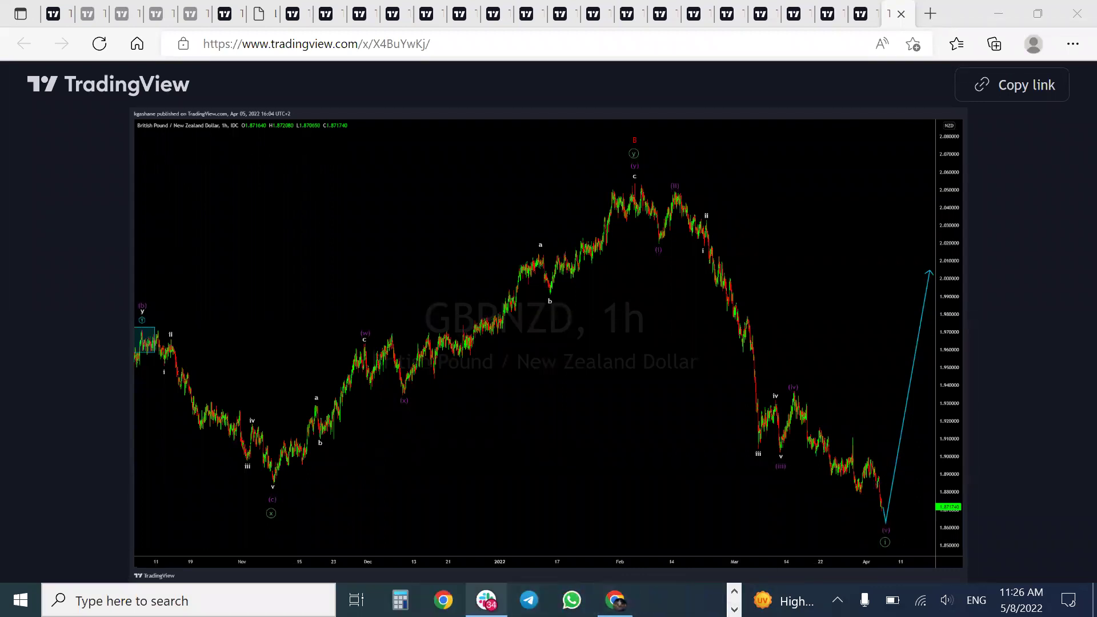
left_click(486, 599)
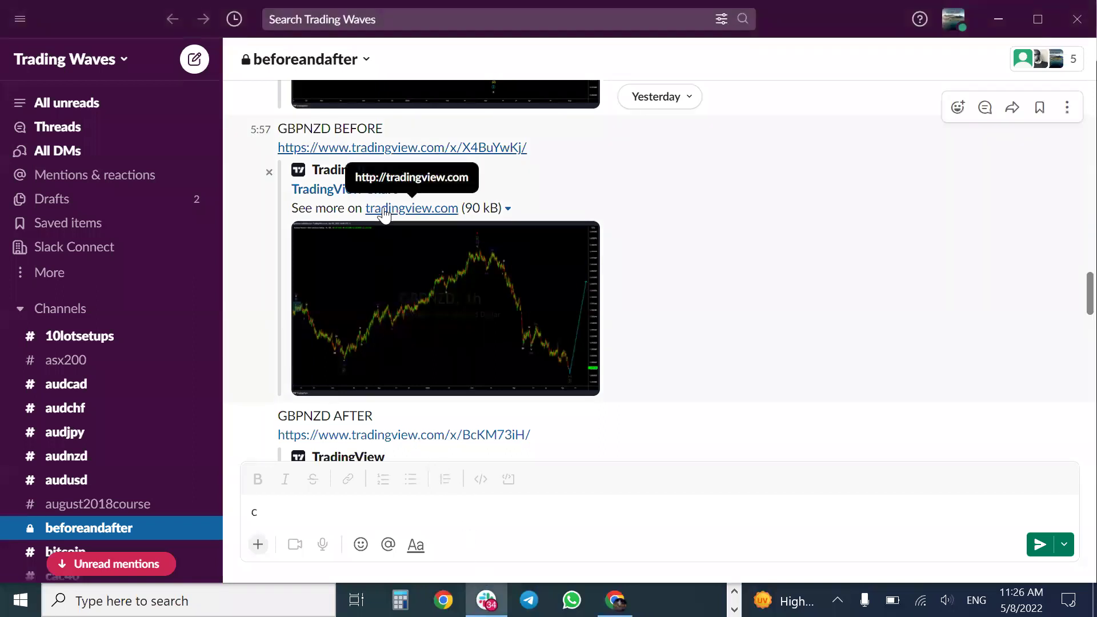
left_click(392, 436)
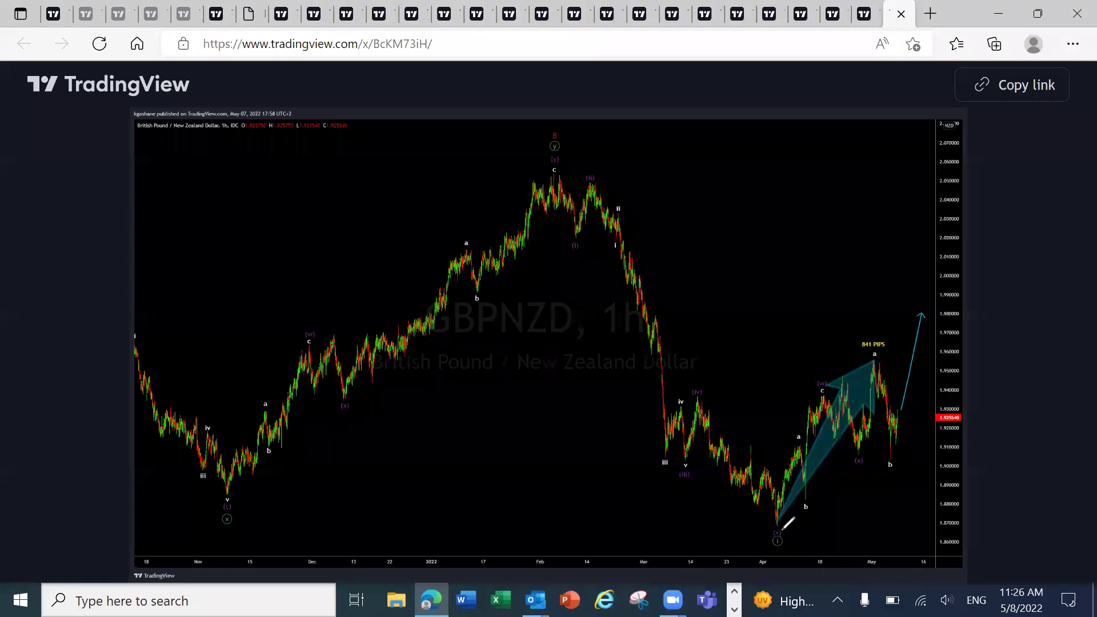
- Sketch the April rally and a projected rise to about 1.99 on the GBPNZD AFTER snapshot, and clear the markup
left_click_drag(779, 528, 863, 352)
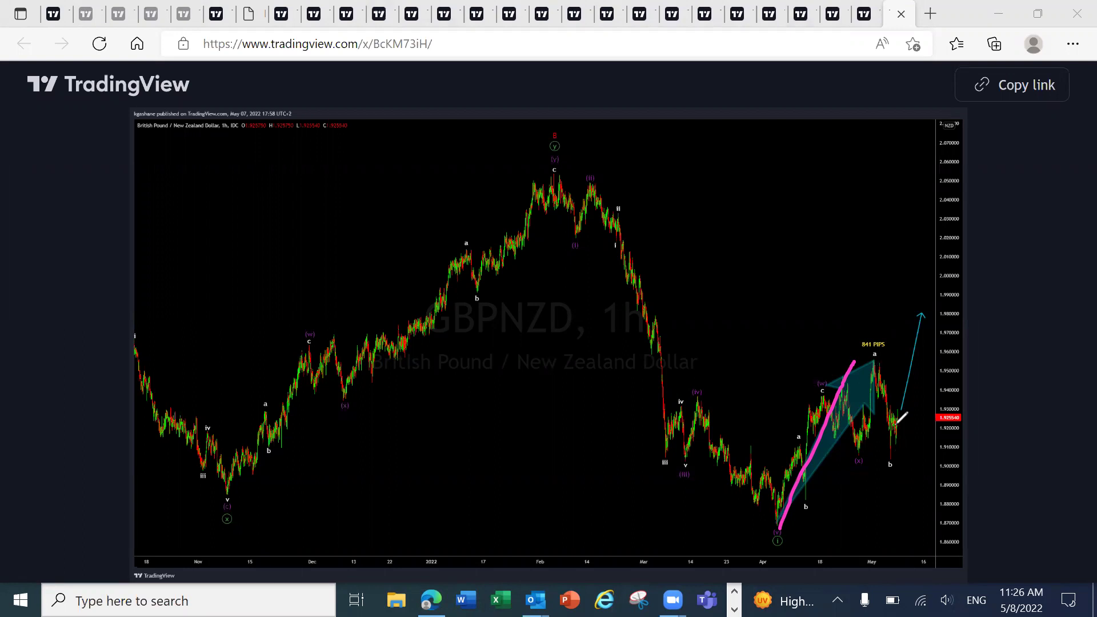
left_click_drag(898, 420, 915, 289)
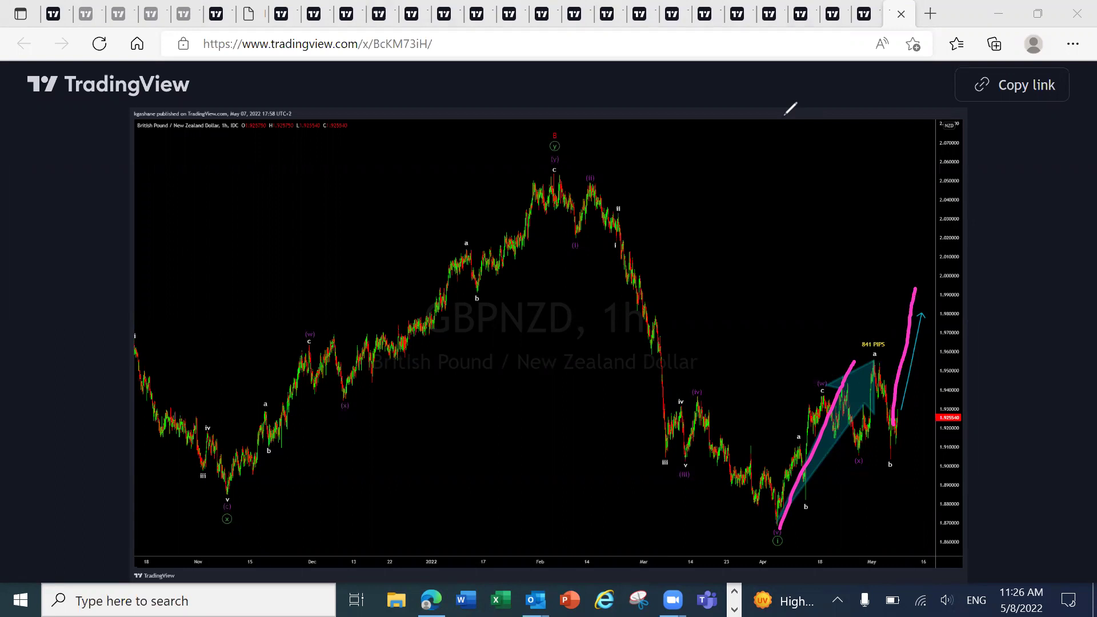
key("e")
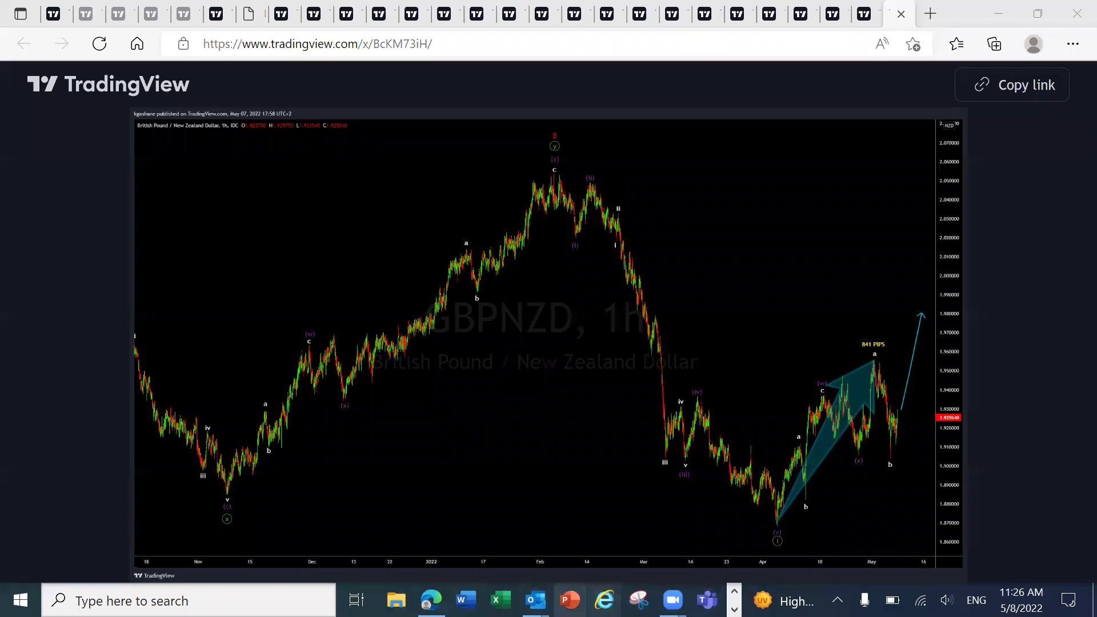
- Browse the other before-and-after chart posts in Slack's beforeandafter channel, including AUDNZD and EURNZD, and return to the TradingView chart
left_click(734, 609)
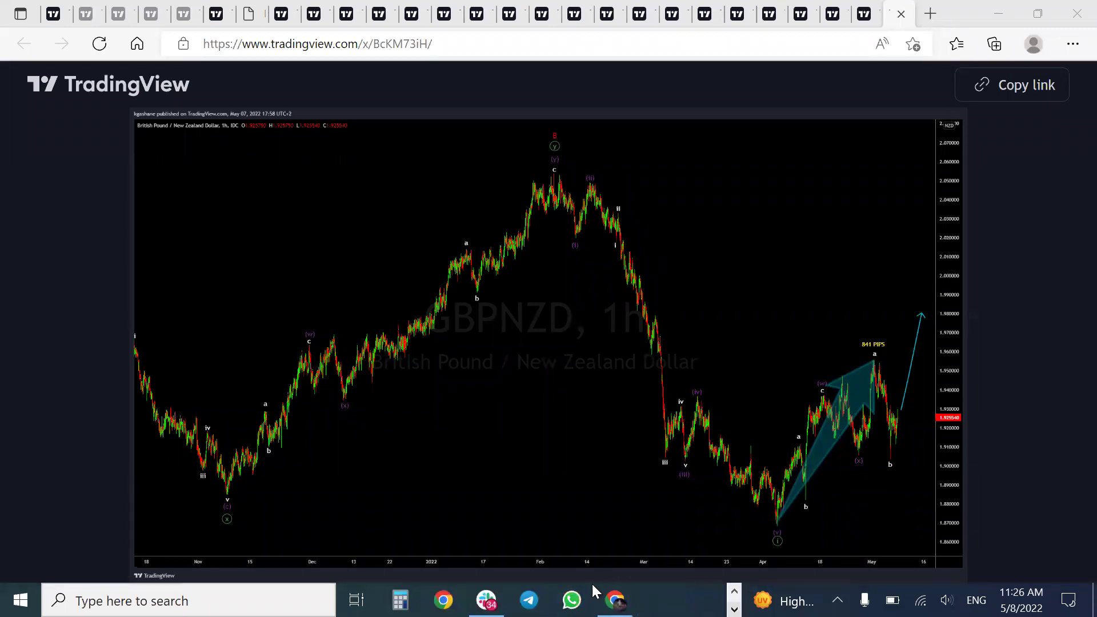
left_click(615, 599)
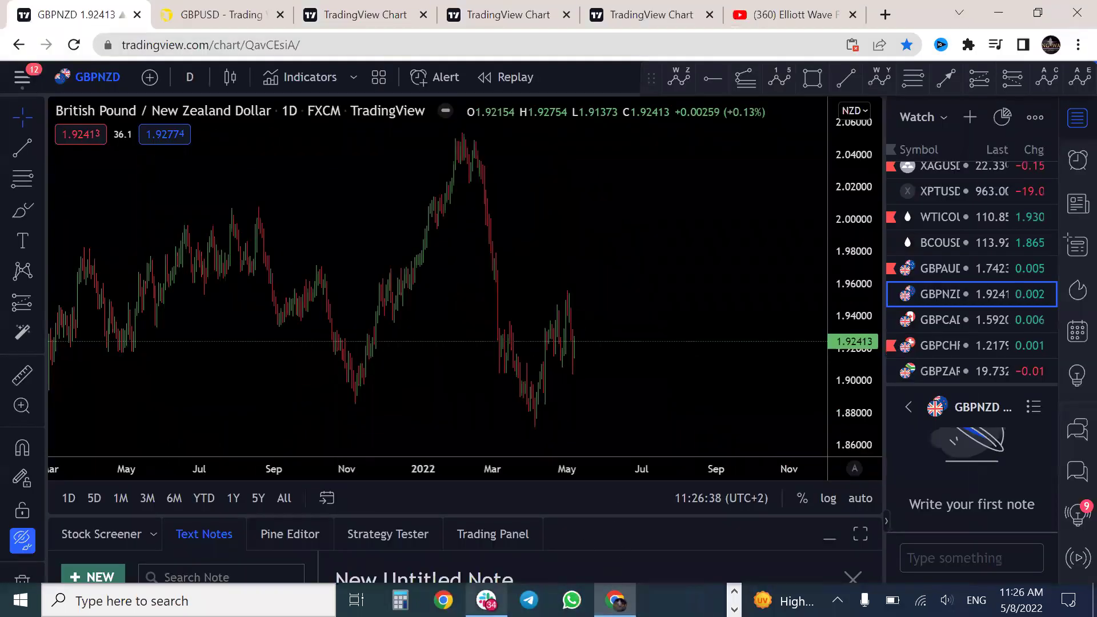
left_click(486, 600)
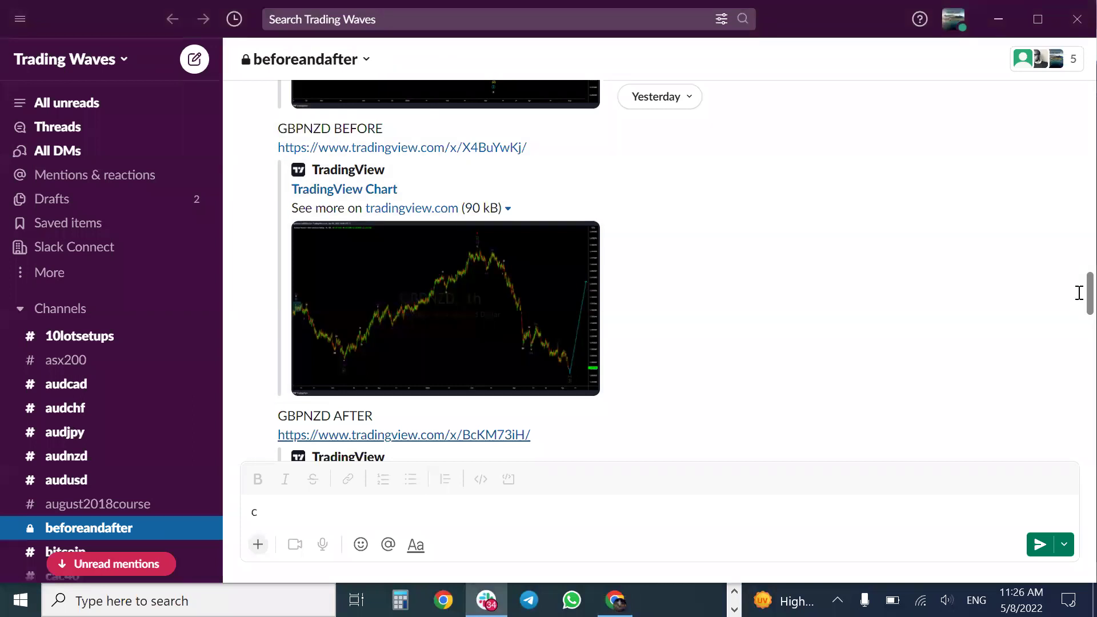
scroll(1074, 295, "down", 5)
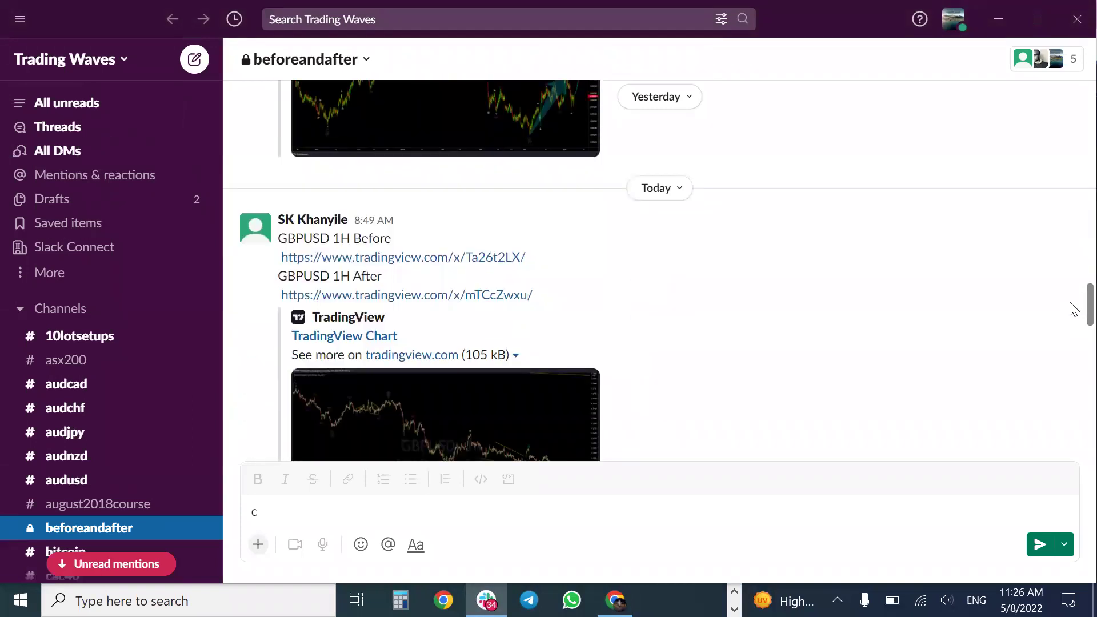
scroll(1074, 283, "up", 10)
scroll(1074, 280, "up", 5)
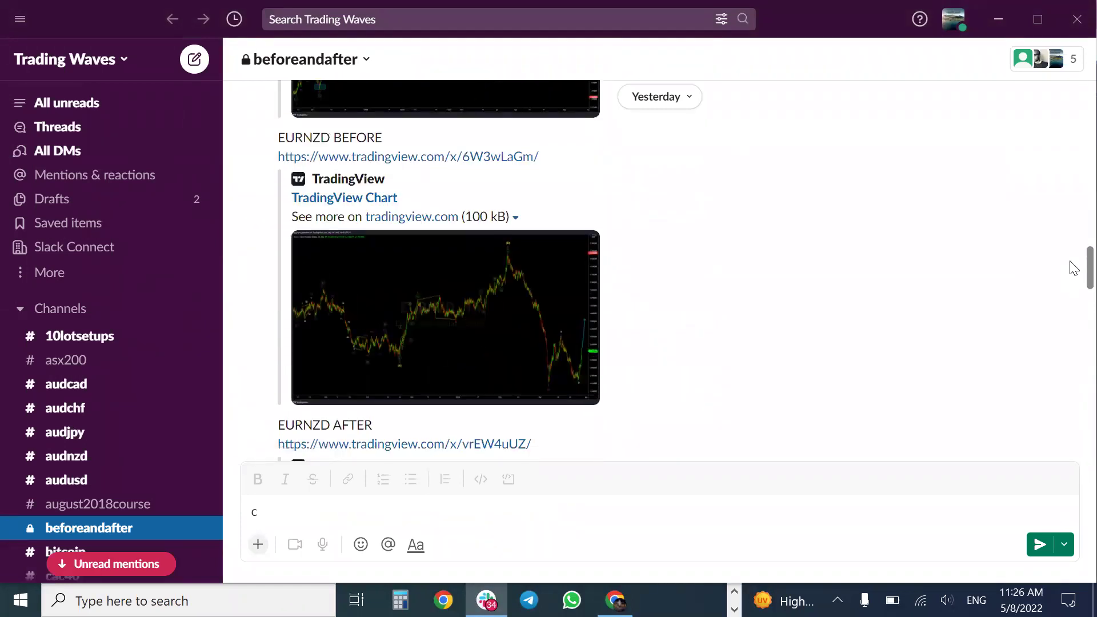
scroll(1074, 268, "up", 1)
scroll(1074, 263, "up", 5)
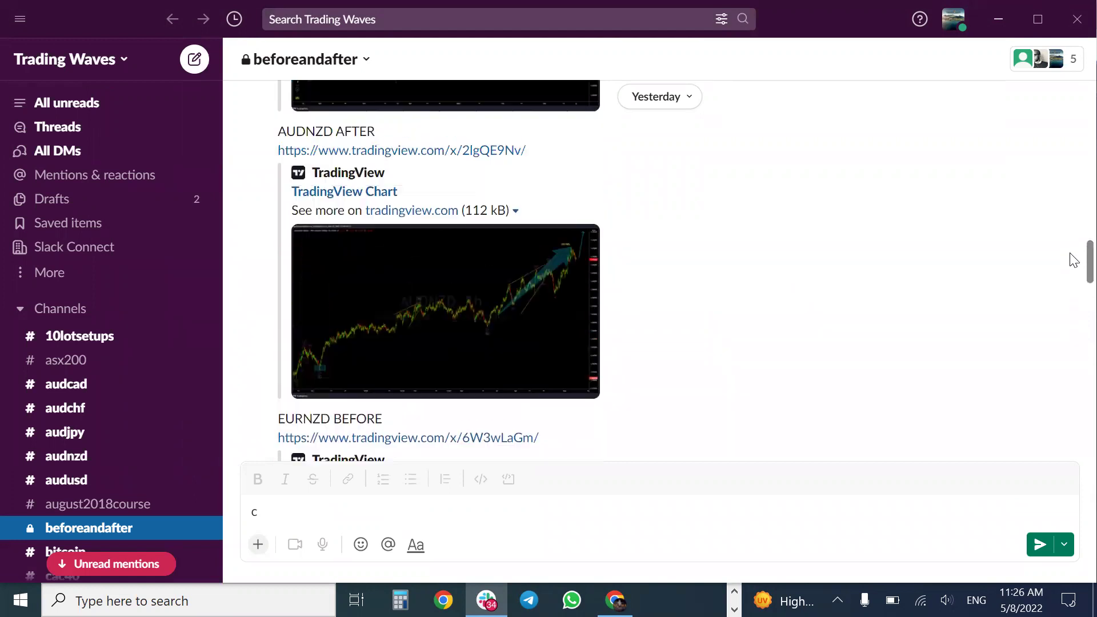
scroll(1074, 258, "down", 2)
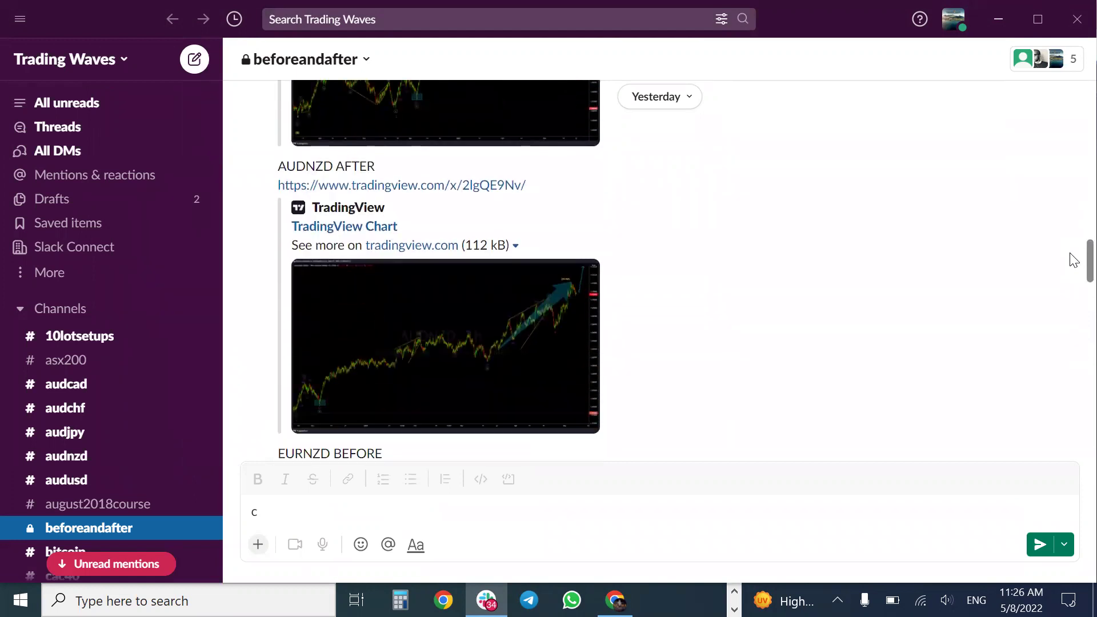
scroll(1074, 261, "down", 3)
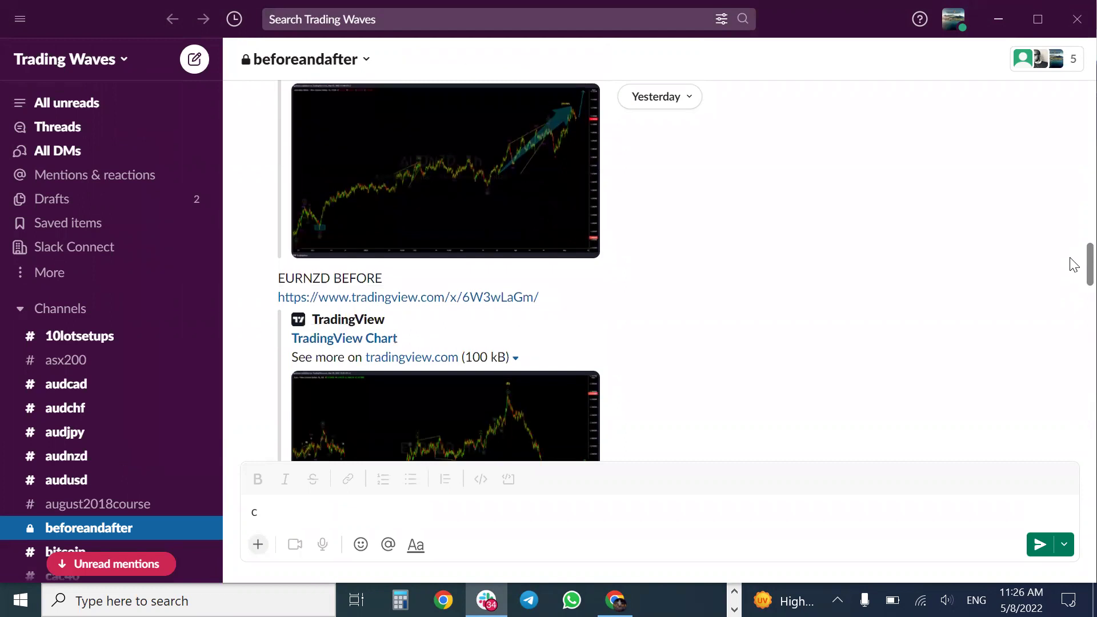
left_click(997, 16)
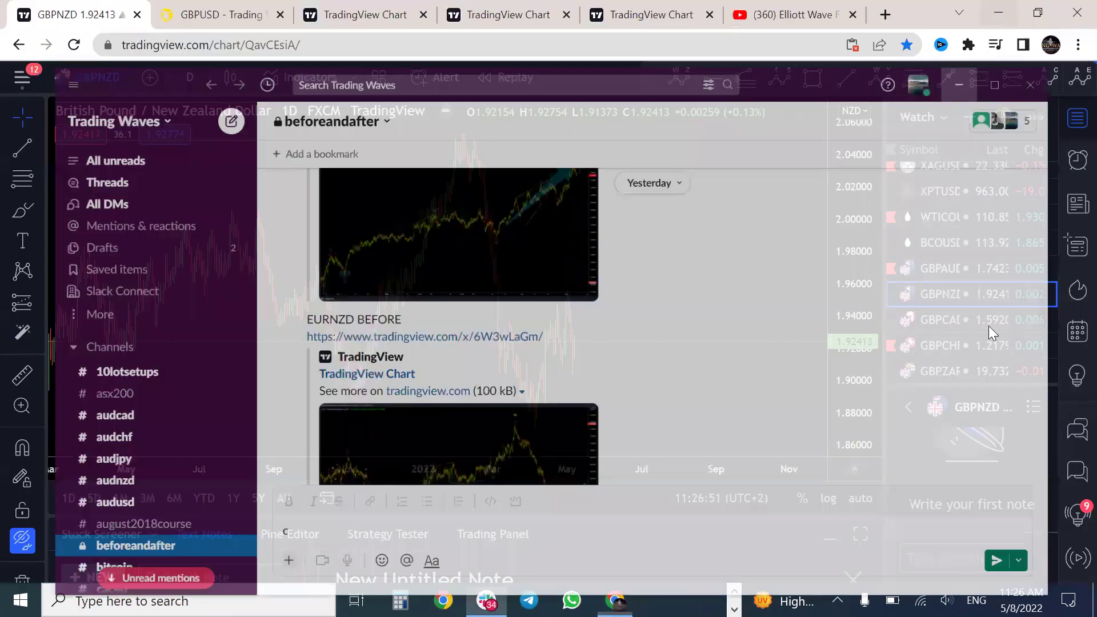
- Open the daily GBPCHF chart, compress its price scale slightly and sketch a projected move from early May ending below 1.20
left_click(949, 342)
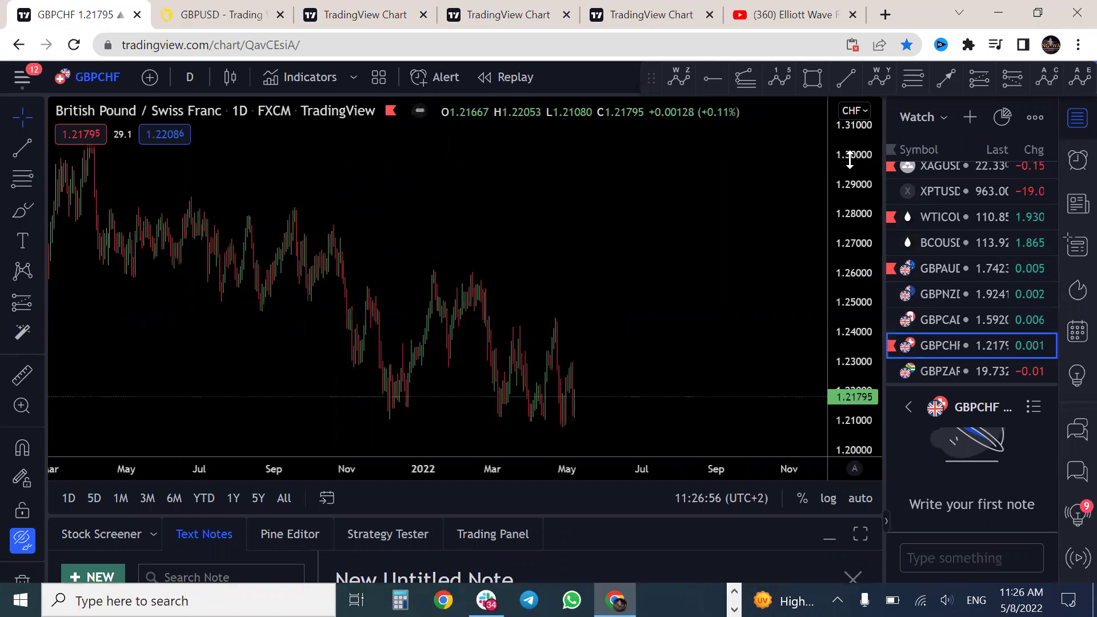
left_click_drag(849, 160, 848, 183)
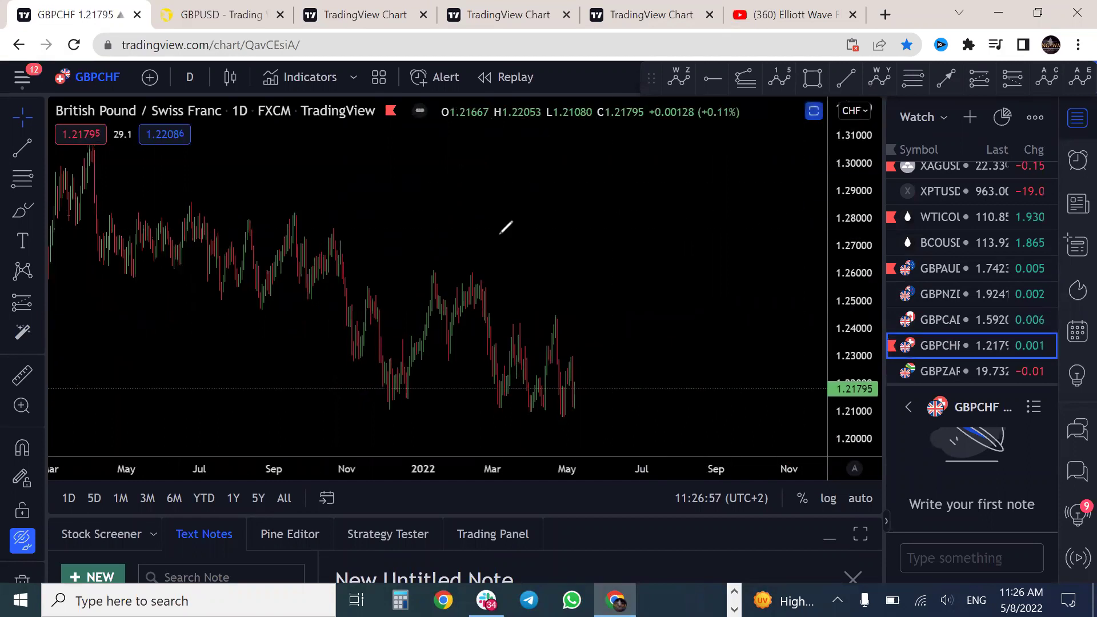
mouse_move(567, 412)
left_mouse_down()
mouse_move(574, 360)
mouse_move(553, 407)
mouse_move(591, 487)
left_mouse_up()
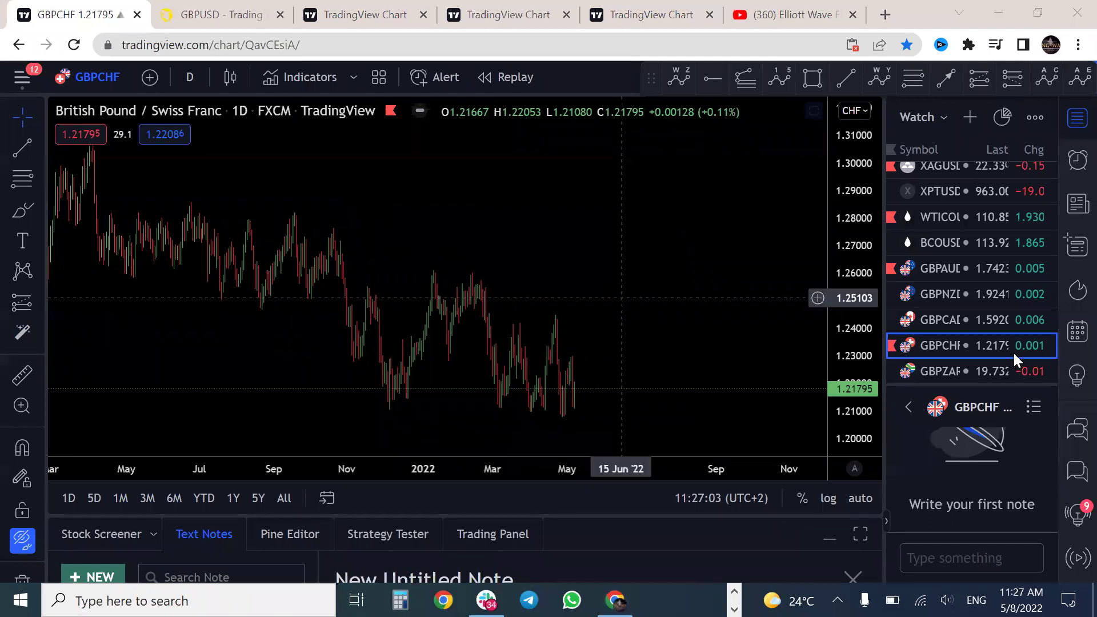
- Open the daily GBPCAD chart back to 2020, sketch a projected zigzag from the May low ending below 1.58, and clear it
left_click(968, 321)
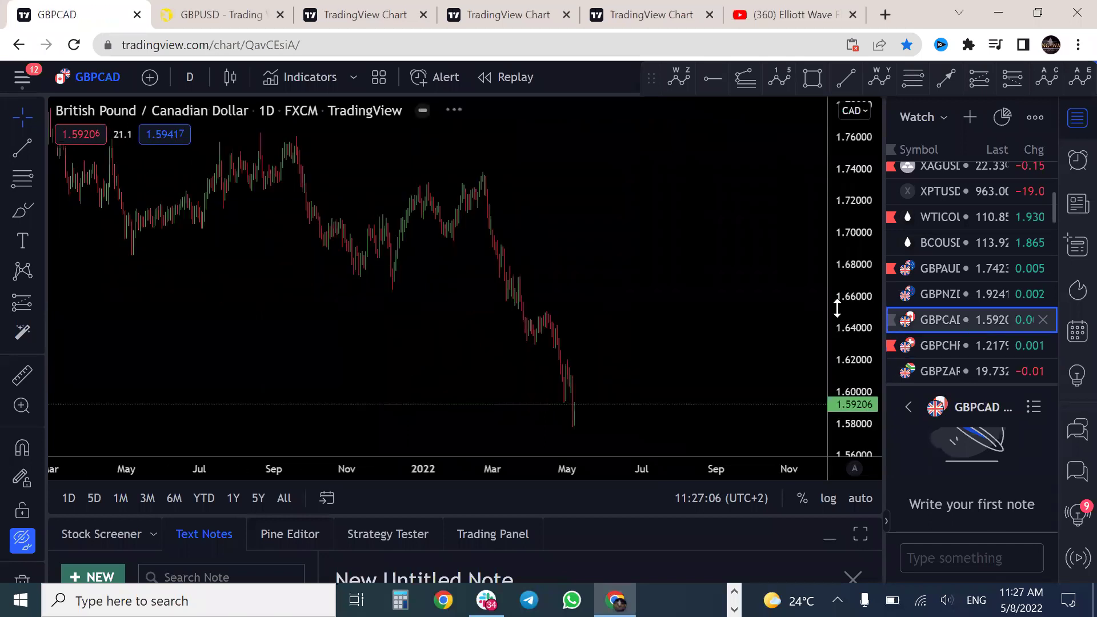
scroll(629, 195, "down", 5)
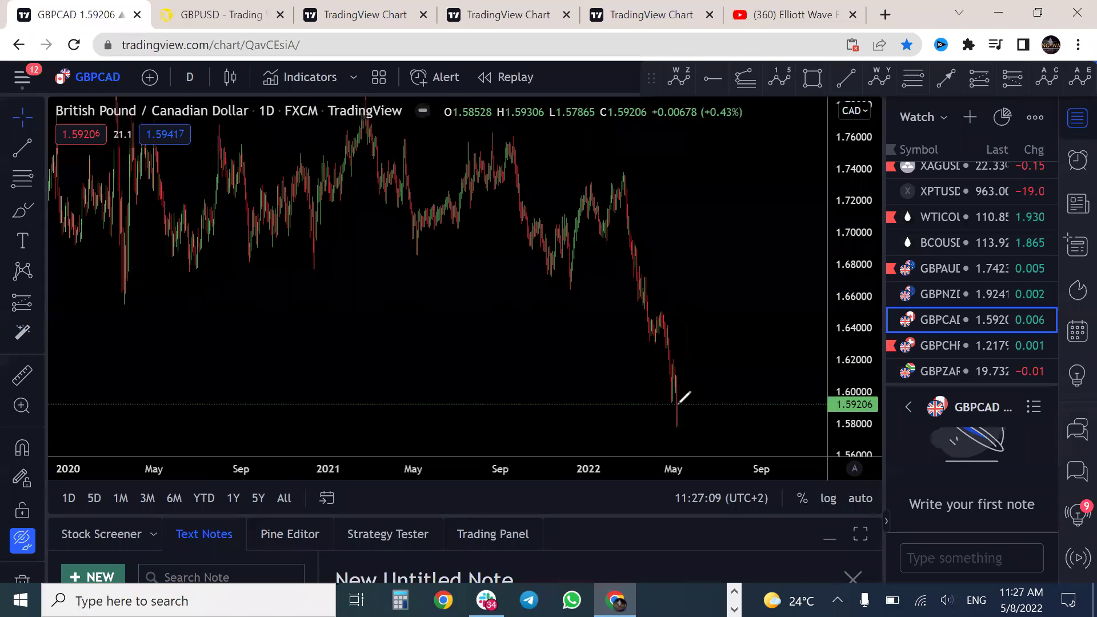
mouse_move(681, 424)
left_mouse_down()
mouse_move(702, 365)
mouse_move(703, 449)
left_mouse_up()
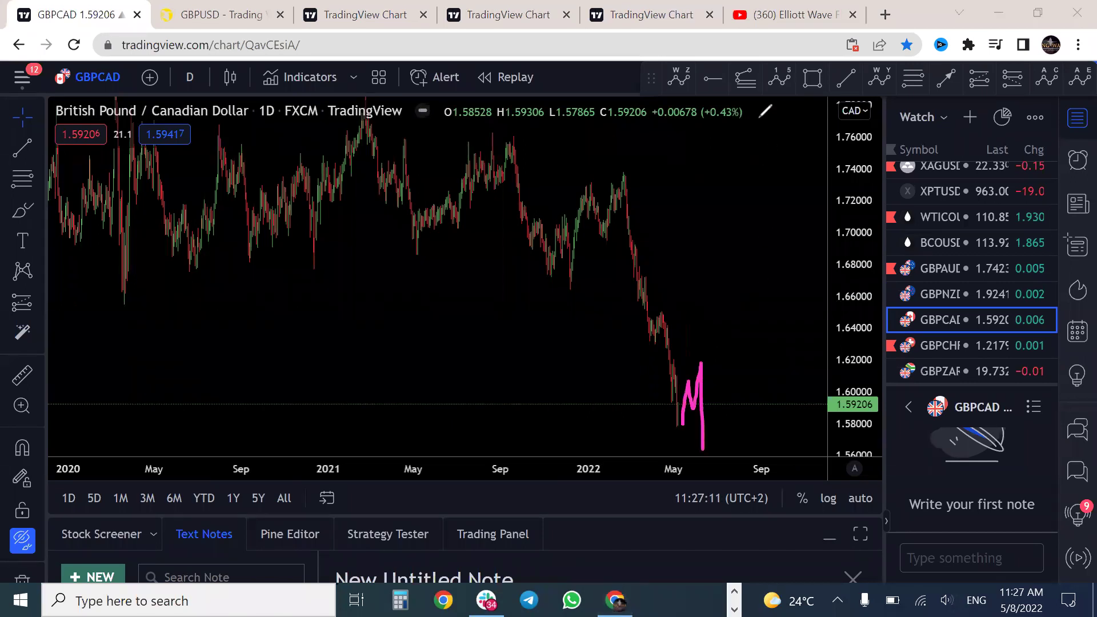
key("ctrl+z")
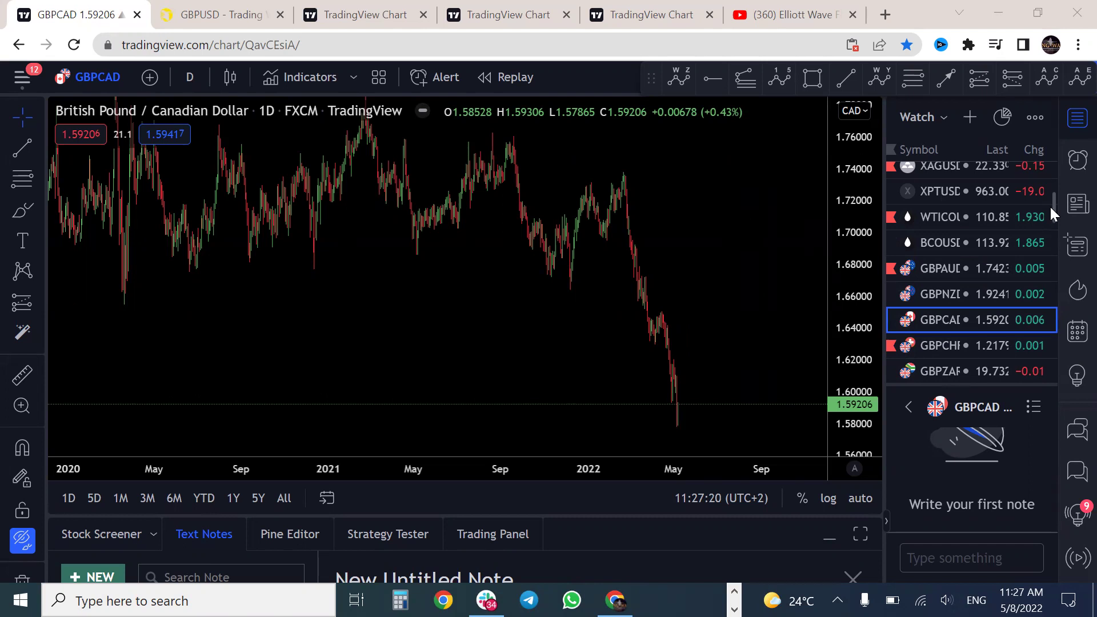
- Open the daily EURGBP chart from the watchlist
scroll(1053, 209, "down", 1)
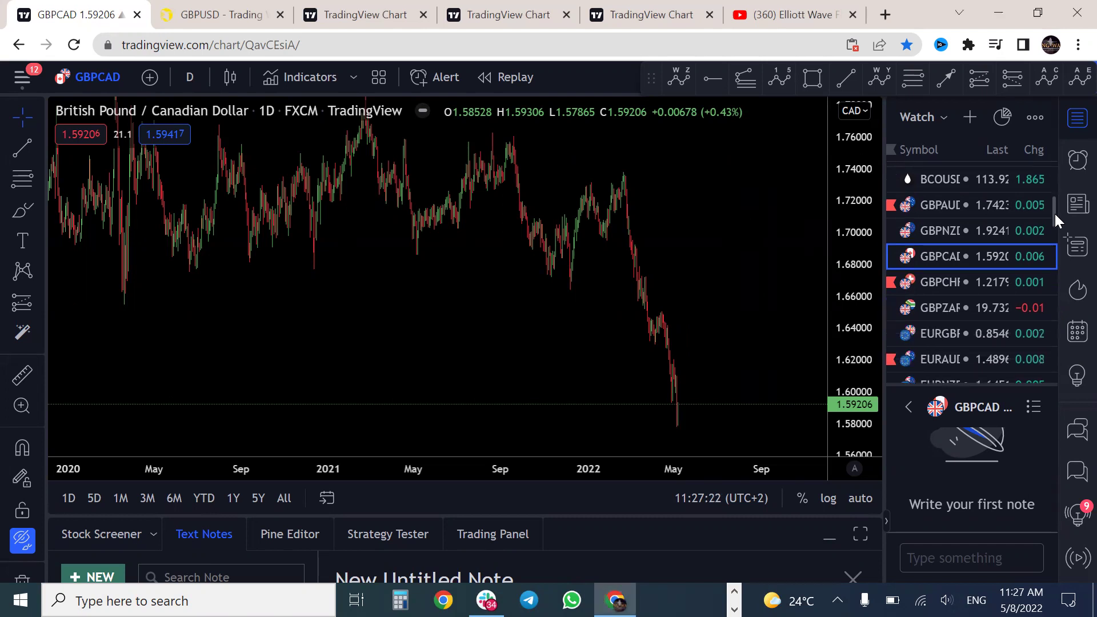
scroll(1055, 214, "down", 1)
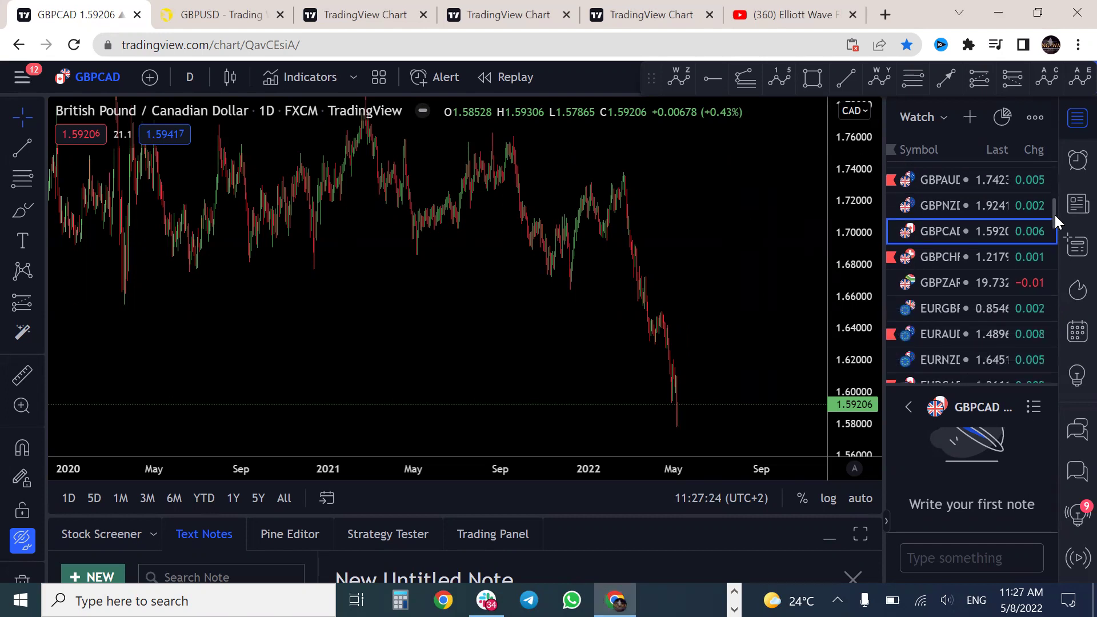
scroll(1054, 216, "down", 1)
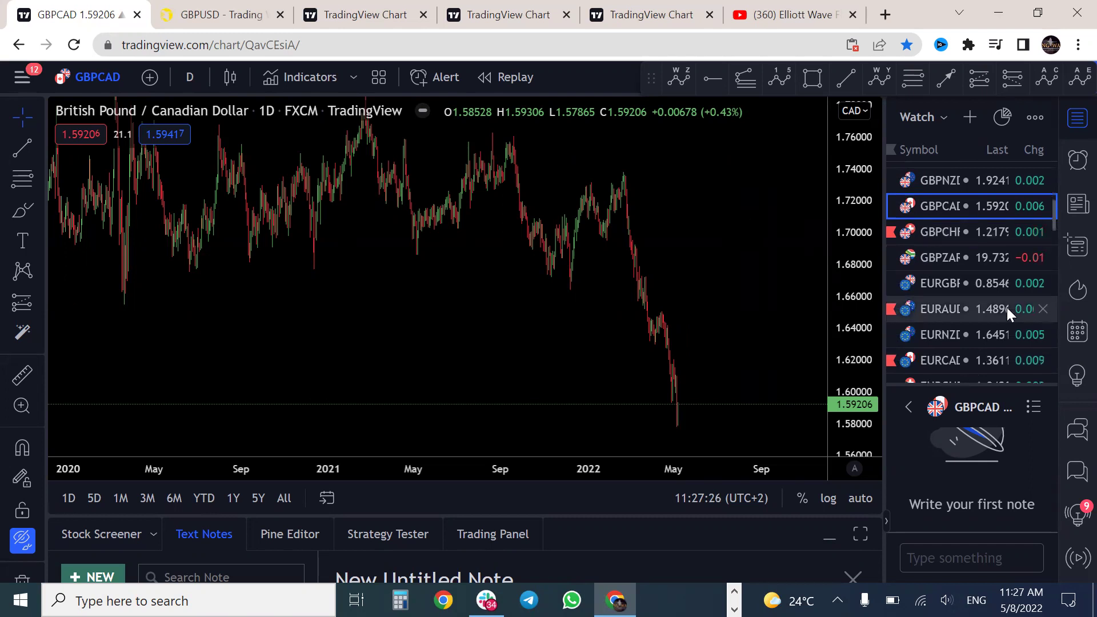
left_click(939, 283)
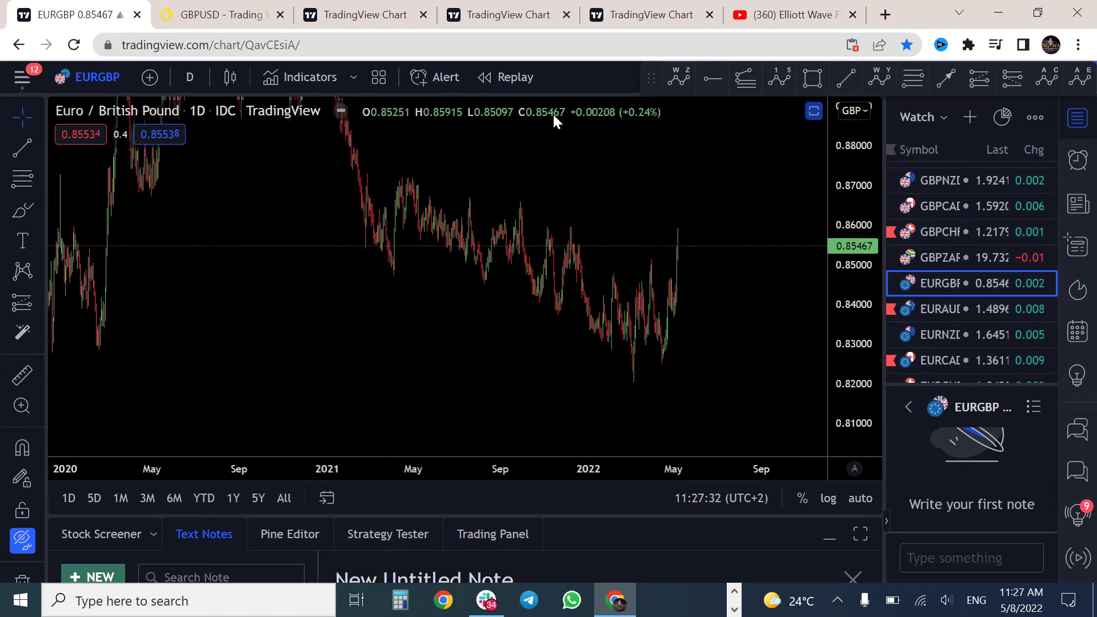
- Sketch the EURGBP correction from the spring 2021 low into the early 2022 low with a projected rise to about 0.87, and clear the sketches
mouse_move(393, 280)
left_mouse_down()
mouse_move(423, 189)
mouse_move(640, 373)
mouse_move(660, 240)
mouse_move(698, 239)
mouse_move(708, 261)
mouse_move(715, 180)
left_mouse_up()
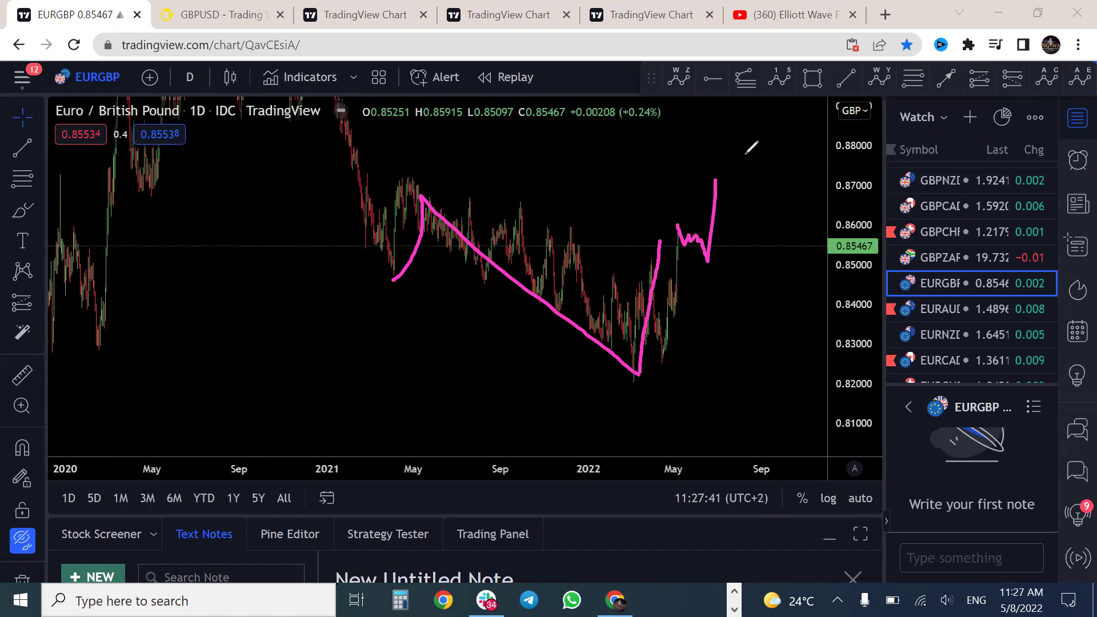
key("ctrl+z")
left_click_drag(480, 290, 540, 303)
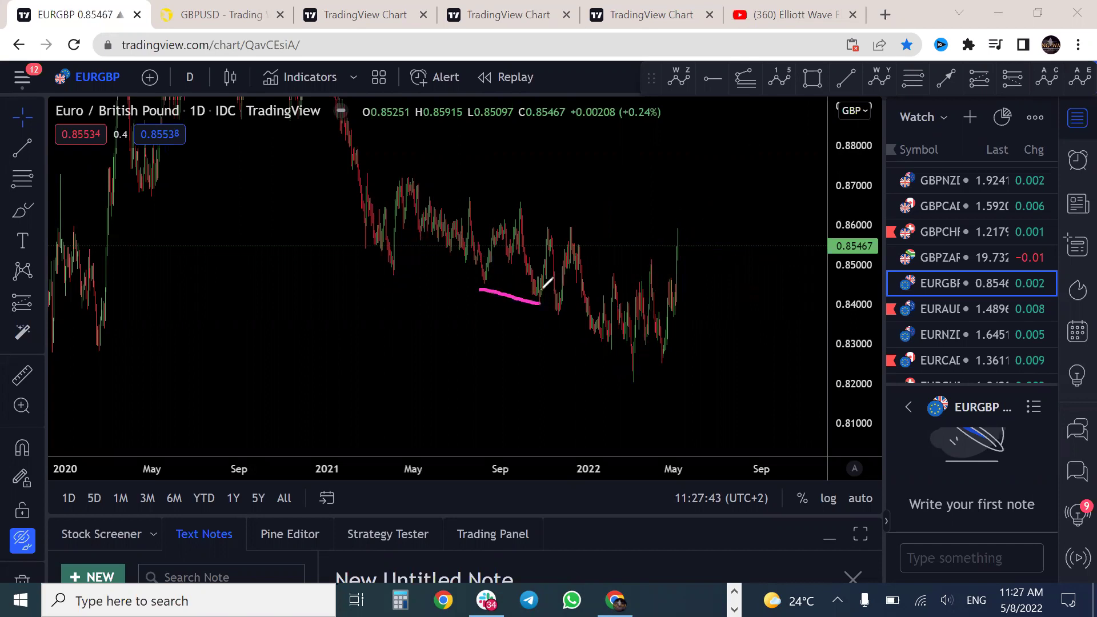
left_click_drag(522, 205, 572, 218)
mouse_move(400, 288)
left_mouse_down()
mouse_move(420, 202)
mouse_move(511, 285)
left_mouse_up()
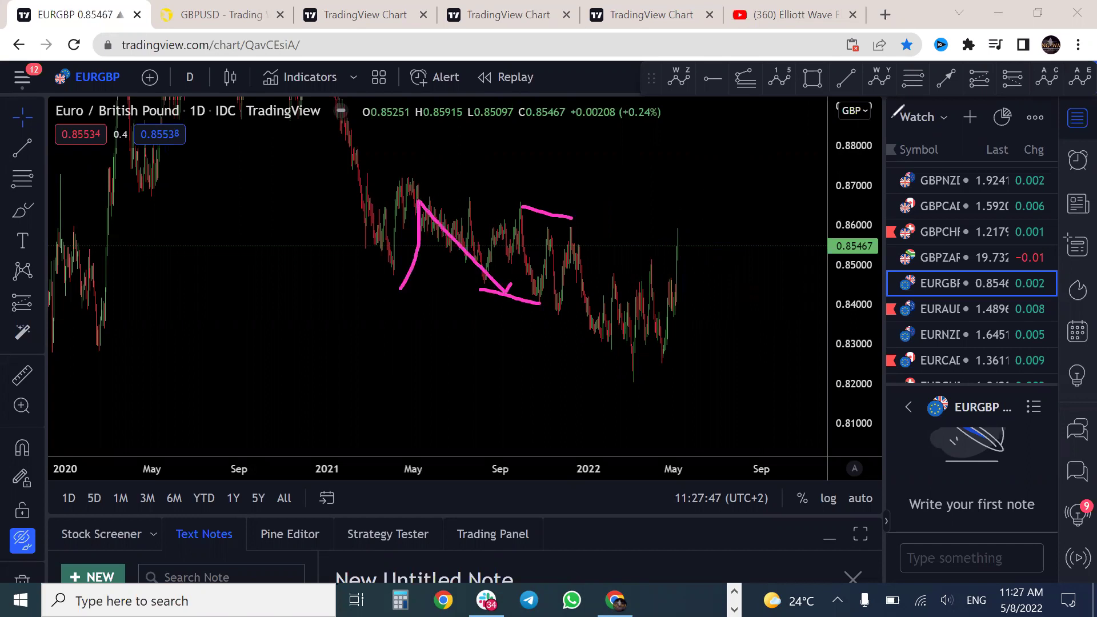
key("ctrl+z")
mouse_move(391, 273)
left_mouse_down()
mouse_move(403, 177)
mouse_move(646, 365)
mouse_move(668, 224)
mouse_move(702, 282)
mouse_move(721, 187)
left_mouse_up()
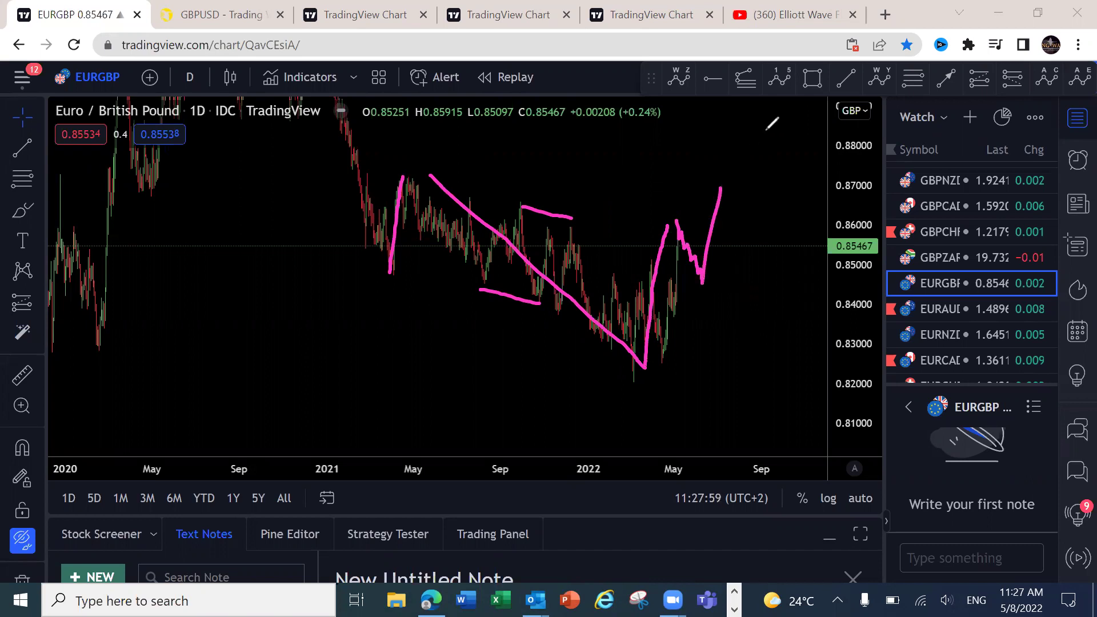
key("e")
- Outline EURGBP's descending channel from mid-2021 into early 2022, sketch a stepped rise from its low to about 0.87, and clear the markings
left_click_drag(478, 282, 636, 365)
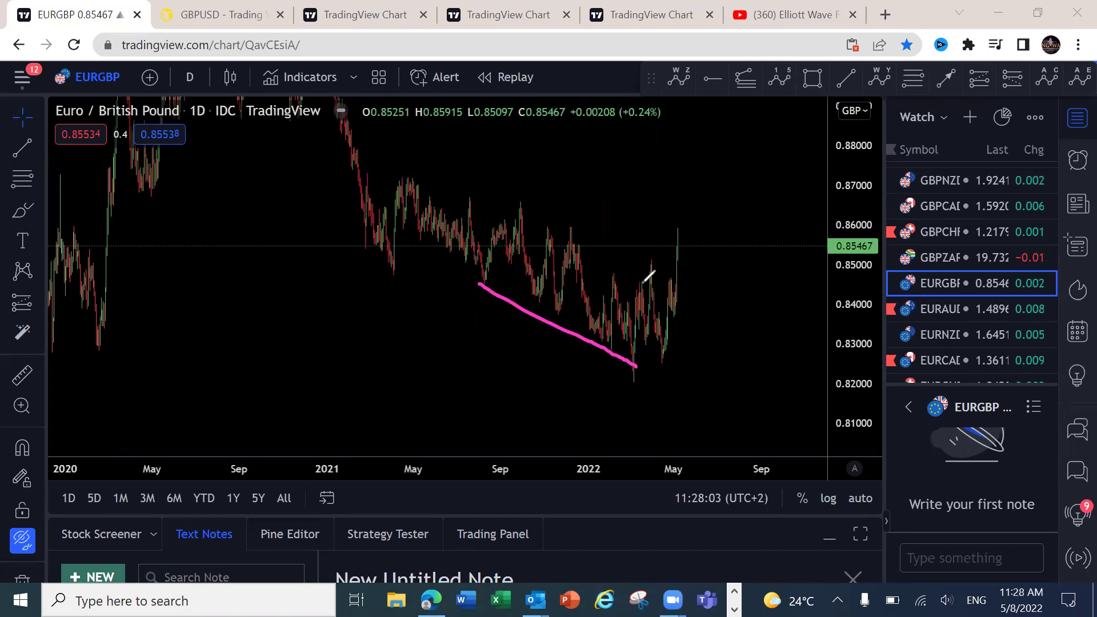
left_click_drag(473, 170, 620, 252)
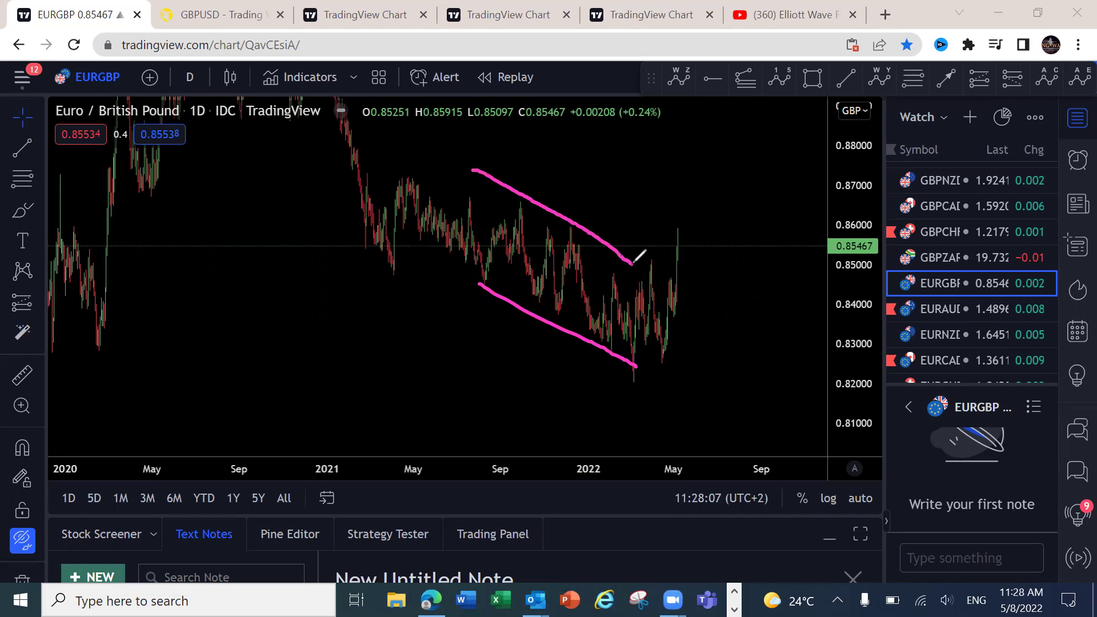
mouse_move(630, 387)
left_mouse_down()
mouse_move(633, 289)
mouse_move(657, 329)
mouse_move(681, 227)
mouse_move(699, 279)
mouse_move(714, 178)
left_mouse_up()
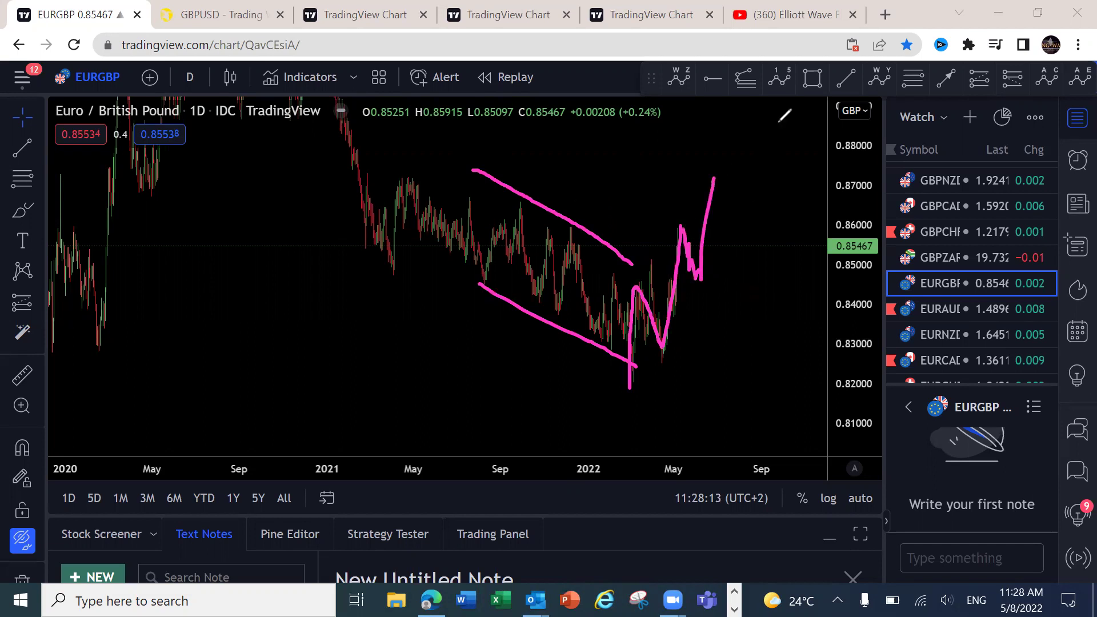
key("Escape")
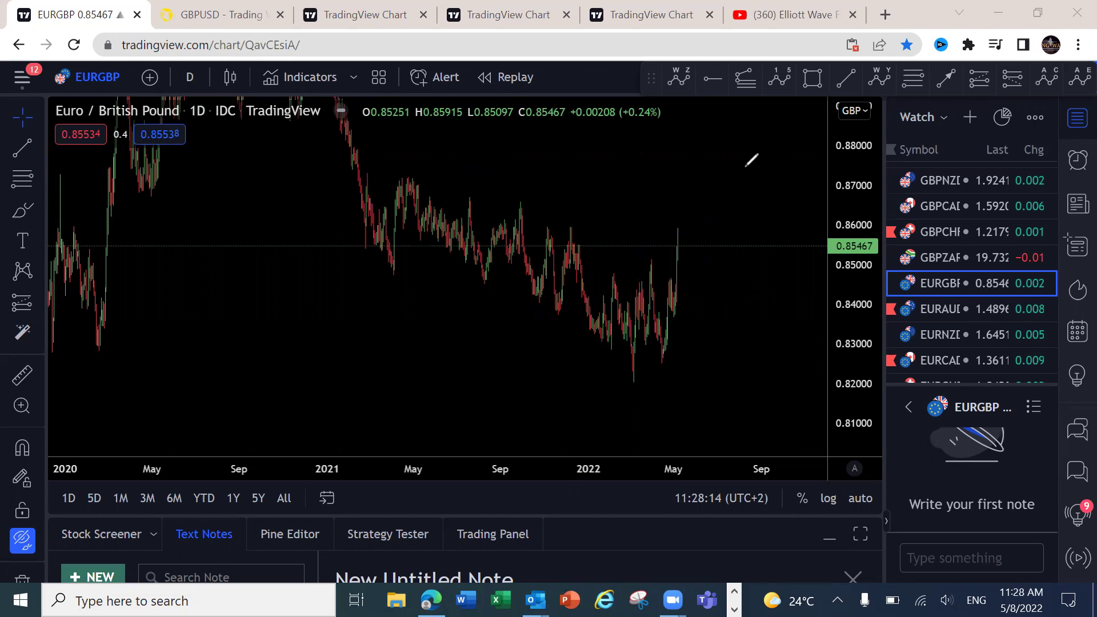
- Open the daily EURAUD chart and sketch the April rise, boundary lines around the following pullback, and a projected rise to about 1.54
left_click(941, 308)
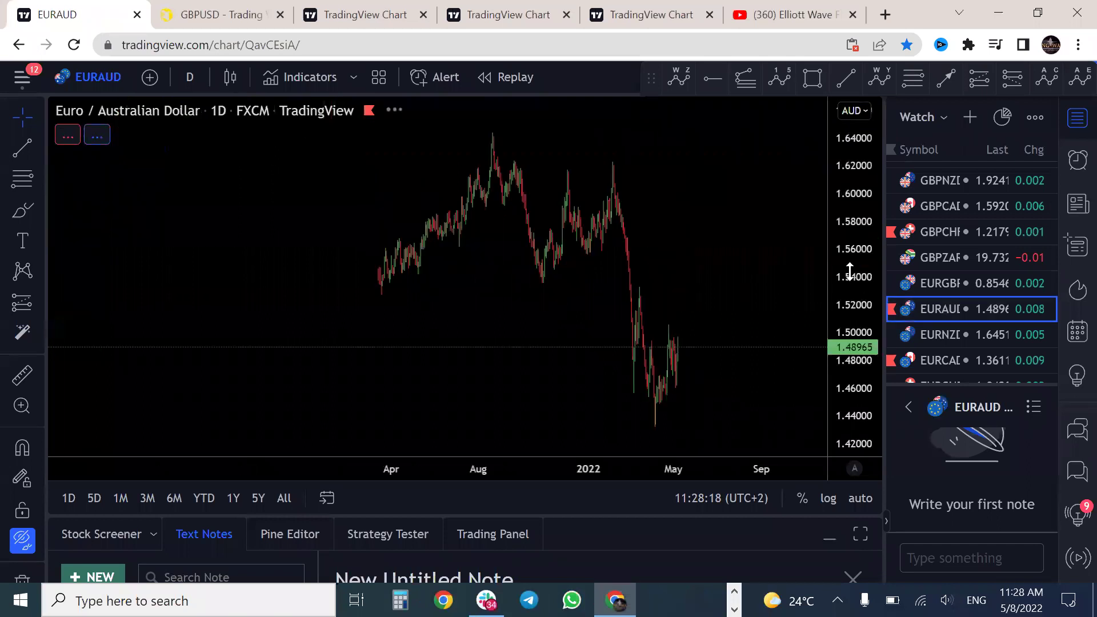
scroll(815, 223, "up", 2)
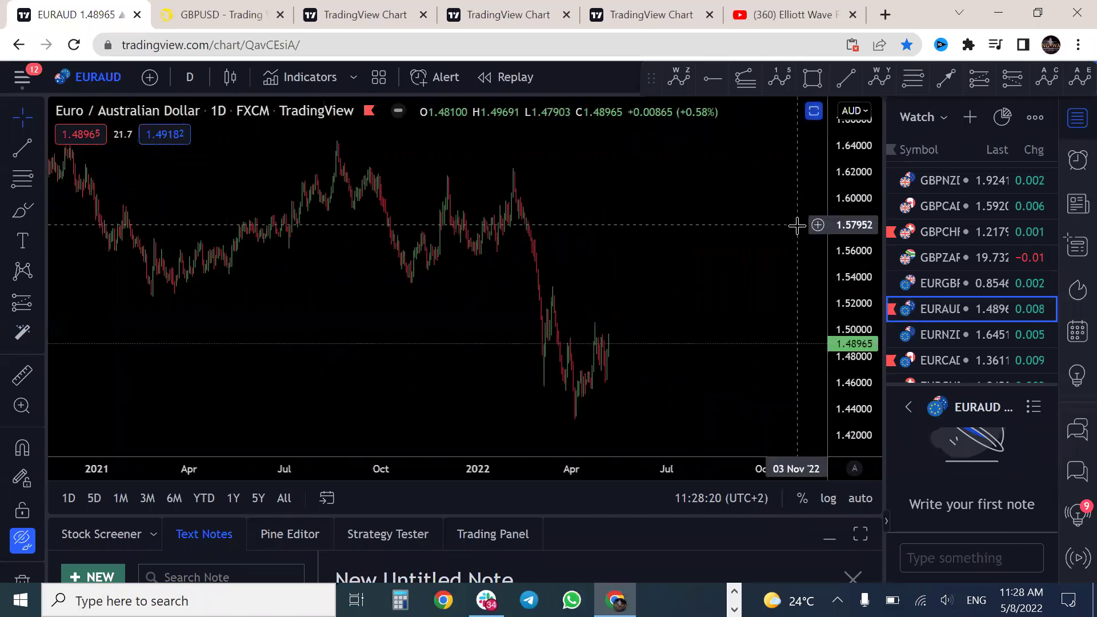
scroll(700, 320, "up", 5)
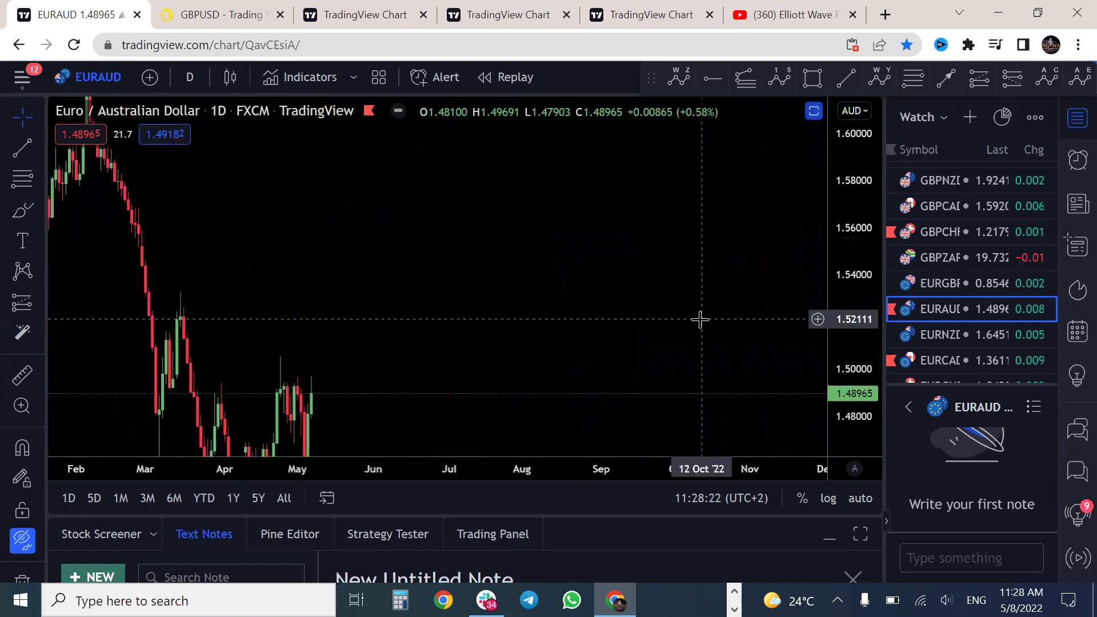
left_click_drag(652, 210, 737, 193)
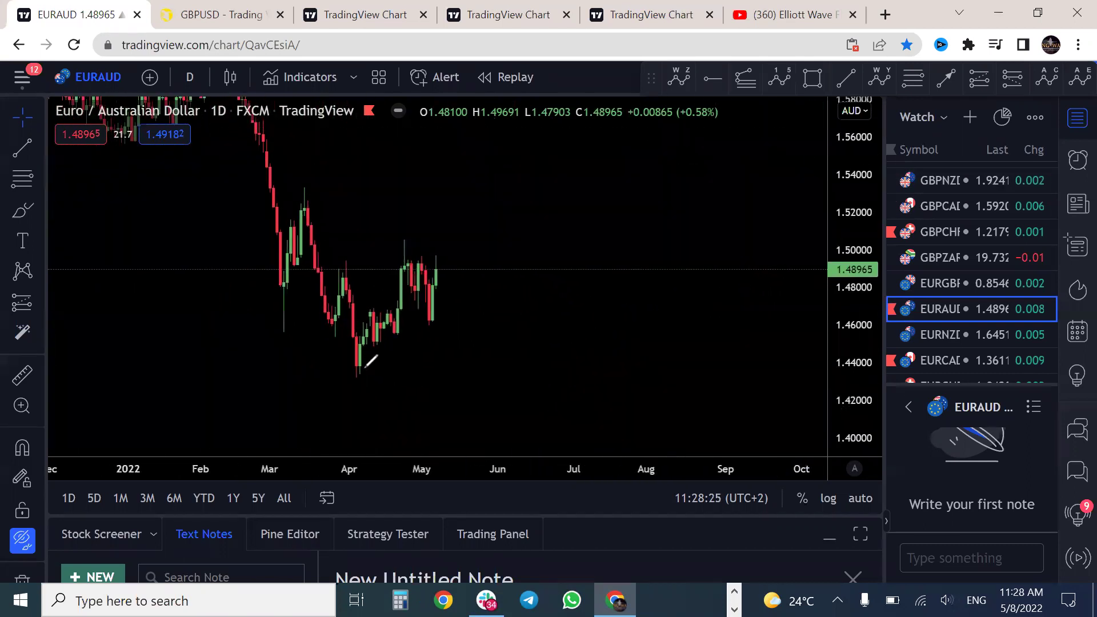
mouse_move(354, 378)
left_mouse_down()
mouse_move(402, 245)
mouse_move(444, 275)
mouse_move(434, 325)
left_mouse_up()
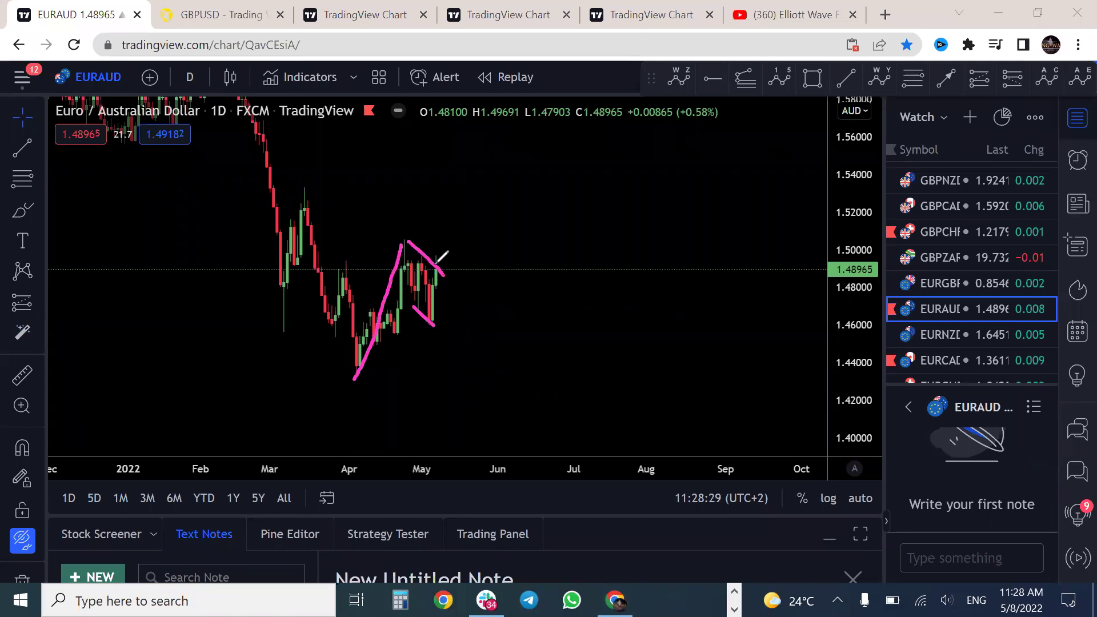
mouse_move(439, 261)
left_mouse_down()
mouse_move(449, 181)
mouse_move(440, 180)
mouse_move(457, 181)
left_mouse_up()
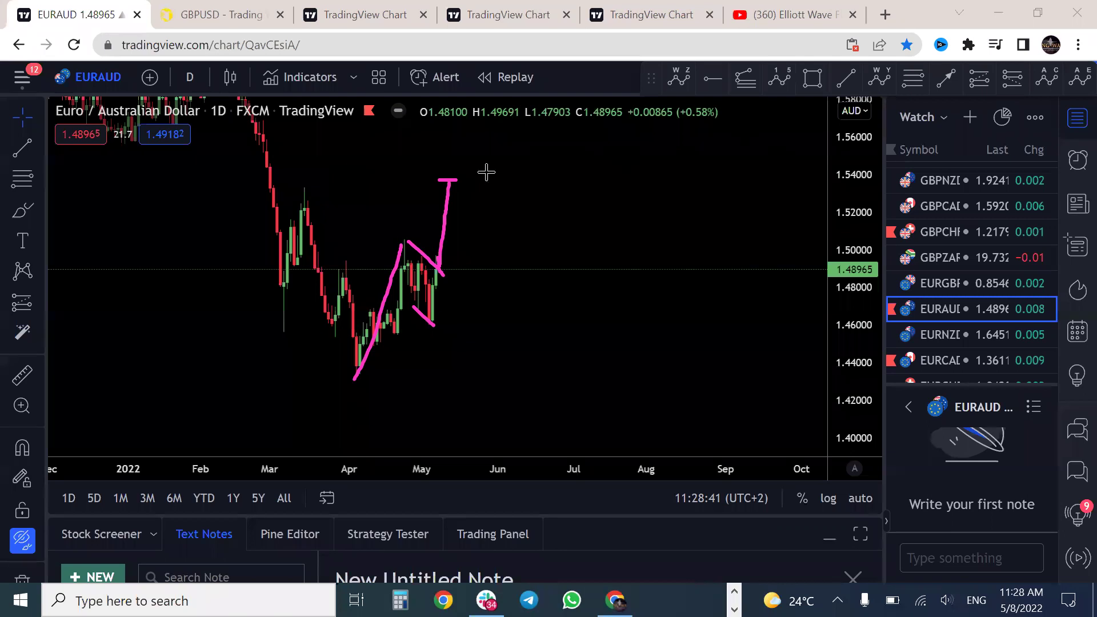
- Switch EURAUD to the 4h timeframe, fit it back to mid-February, and sketch the pullback from the late April high with a projected rise
left_click(189, 76)
left_click(203, 437)
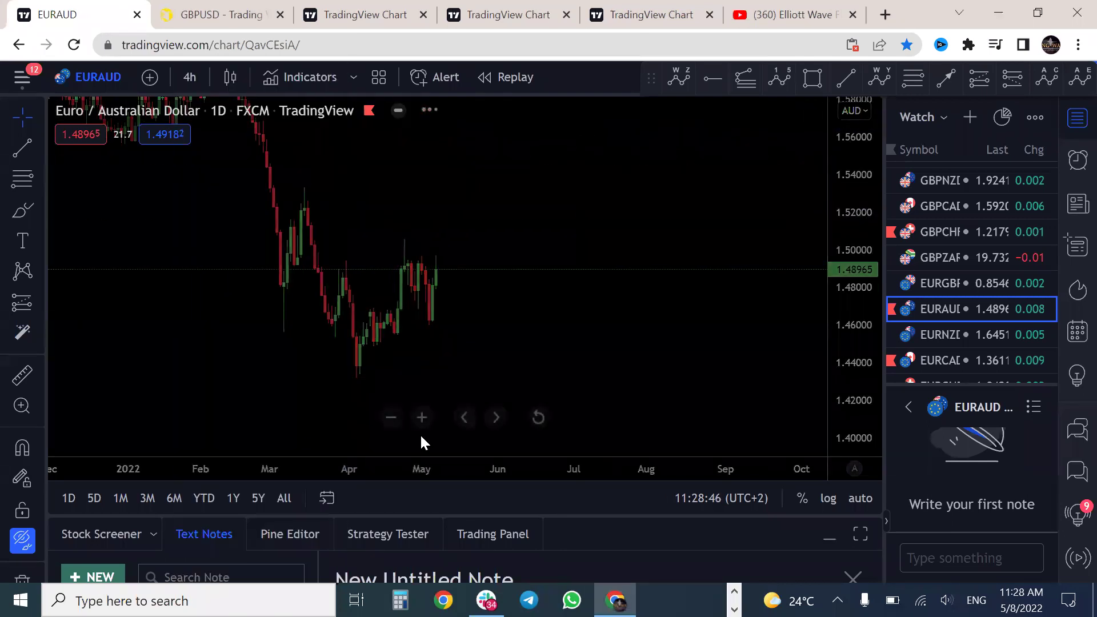
left_click(860, 498)
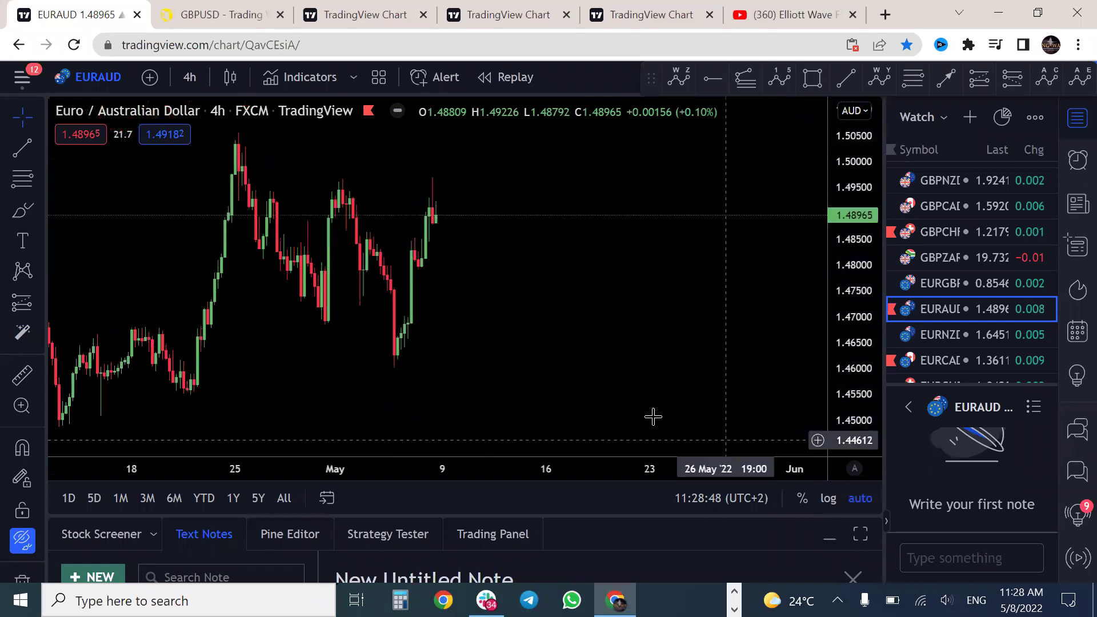
scroll(497, 343, "down", 5)
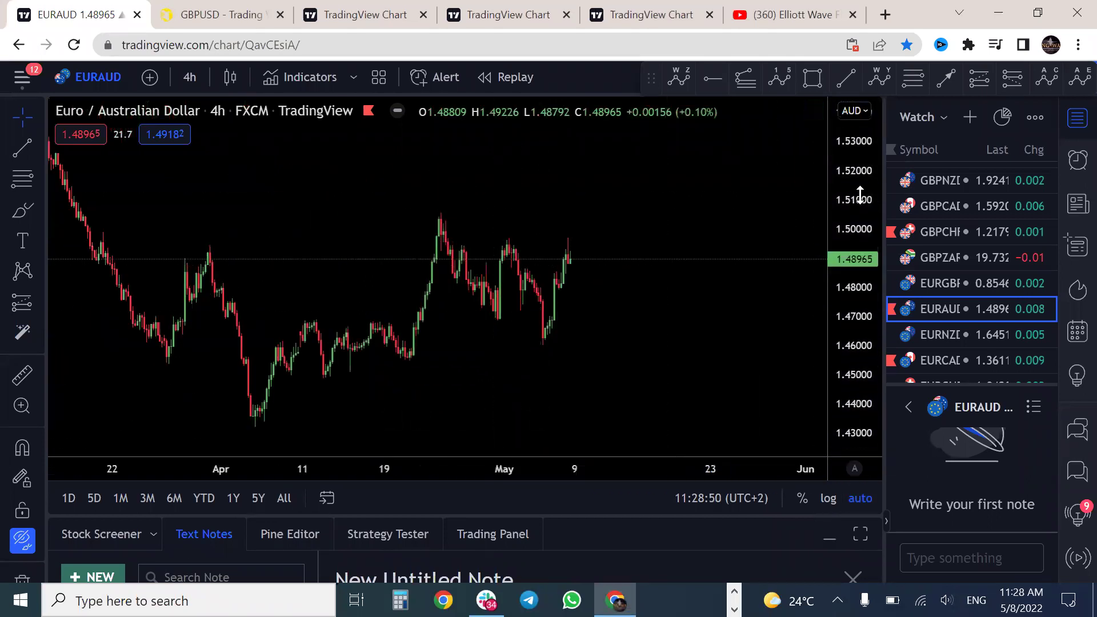
scroll(778, 218, "down", 3)
left_click_drag(834, 185, 841, 225)
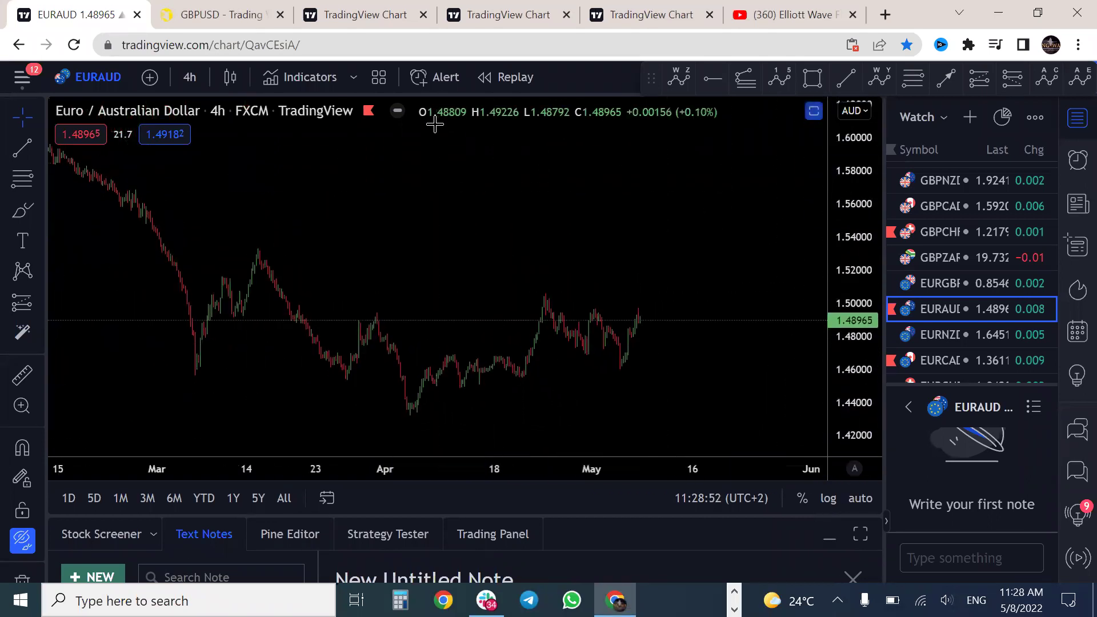
mouse_move(546, 296)
left_mouse_down()
mouse_move(597, 313)
mouse_move(622, 378)
left_mouse_up()
mouse_move(641, 316)
left_mouse_down()
mouse_move(650, 330)
mouse_move(669, 276)
left_mouse_up()
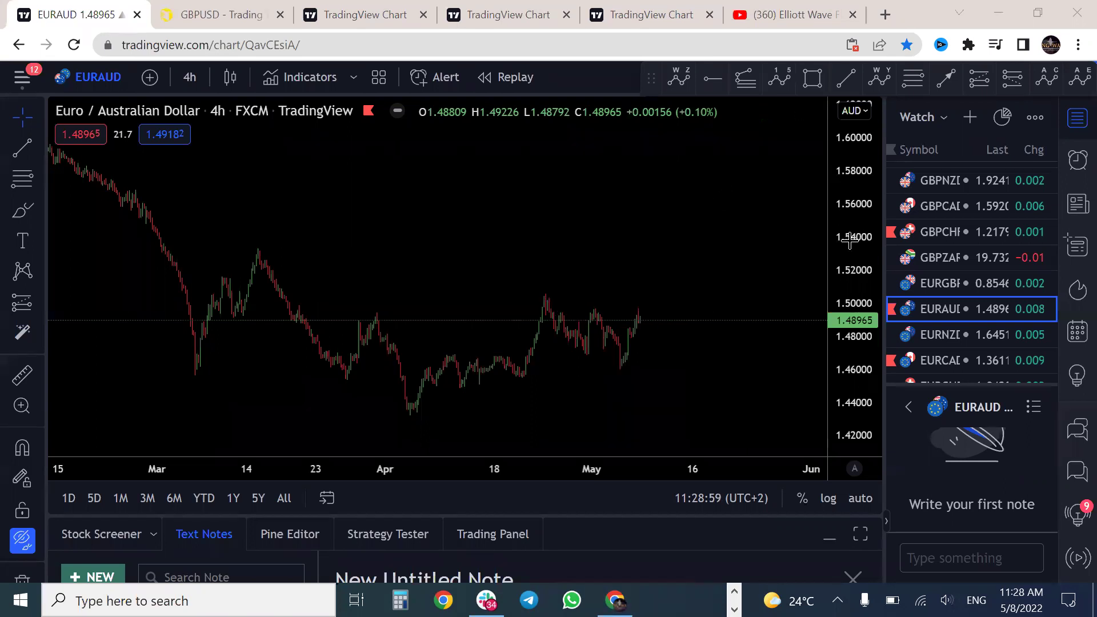
- Open the EURNZD chart from the watchlist, and view the EURNZD BEFORE image posted in Slack's beforeandafter channel
left_click(957, 334)
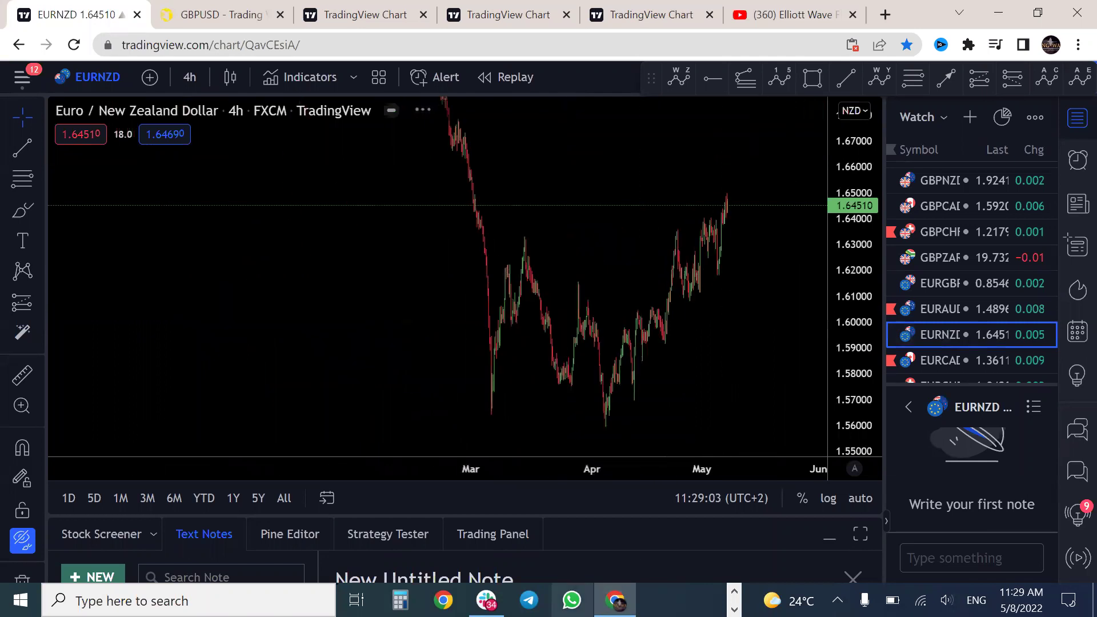
left_click(486, 599)
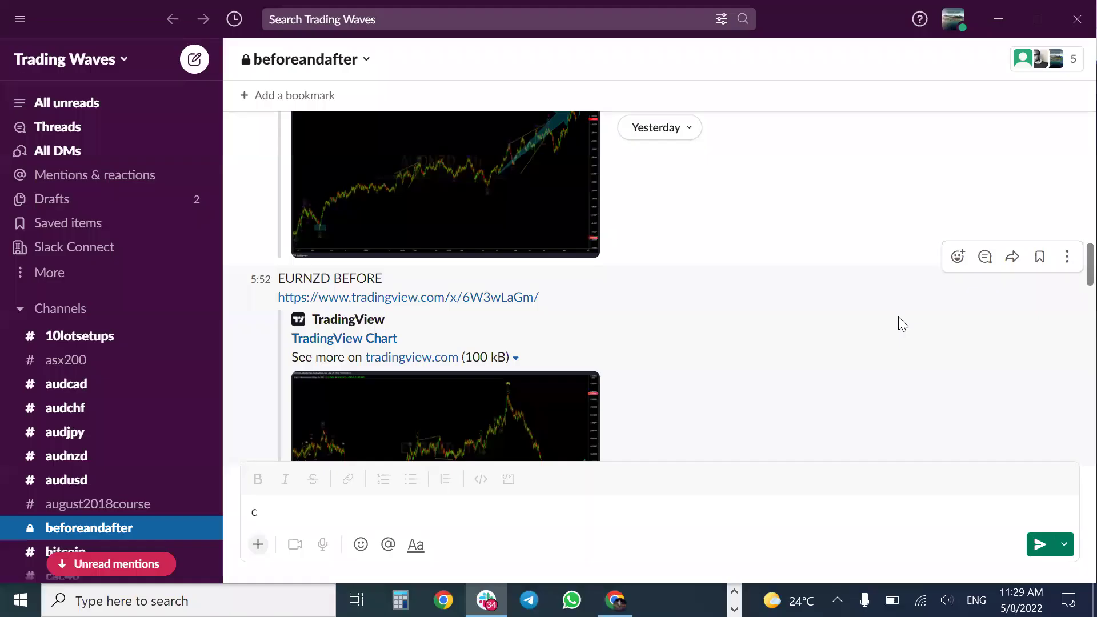
left_click(405, 297)
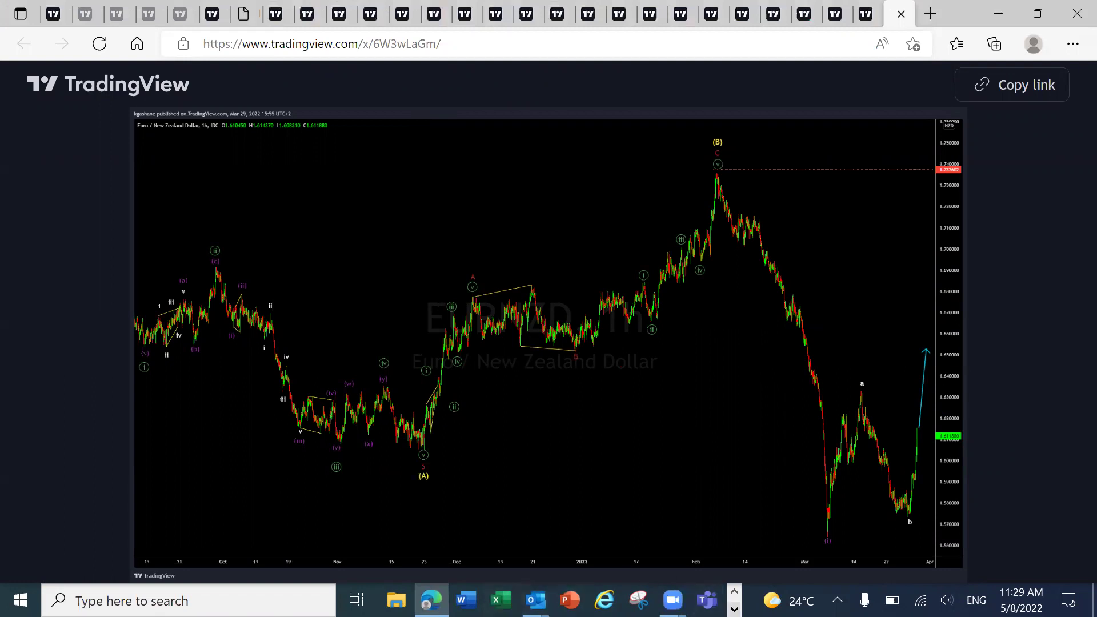
- Open the EURNZD AFTER chart image from Slack's beforeandafter channel and compare it with the BEFORE image
left_click(734, 609)
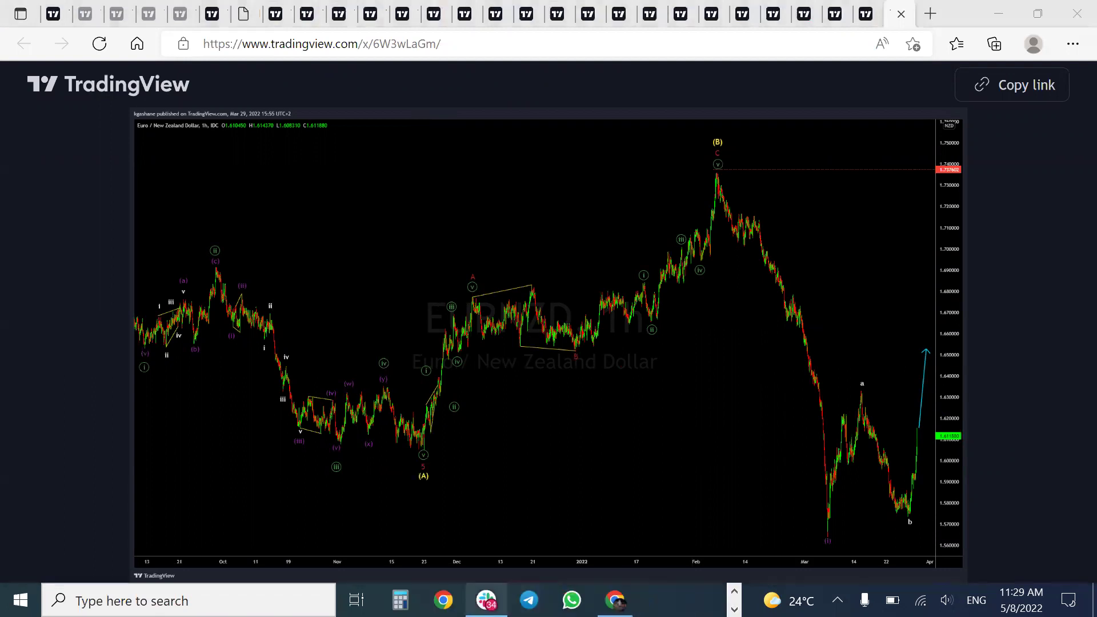
left_click(487, 600)
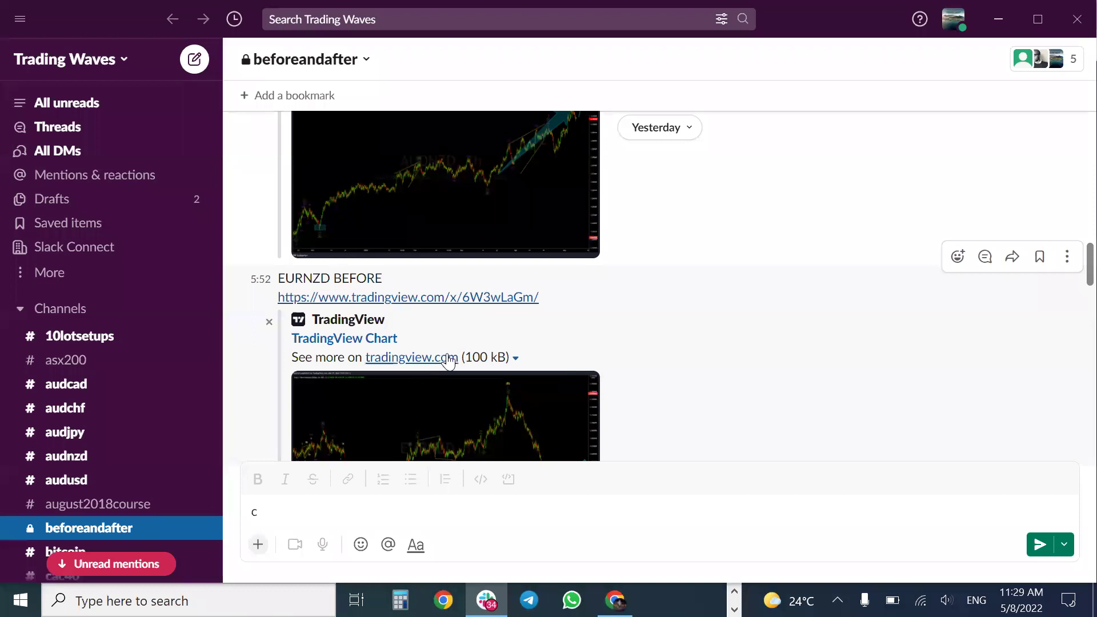
scroll(1074, 274, "down", 5)
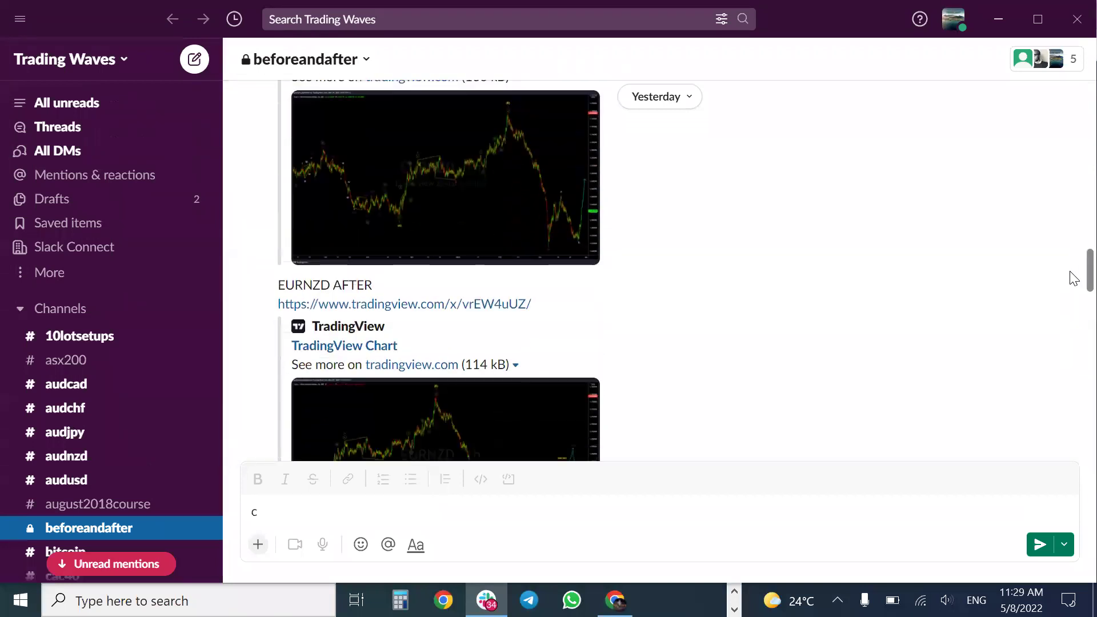
left_click(449, 303)
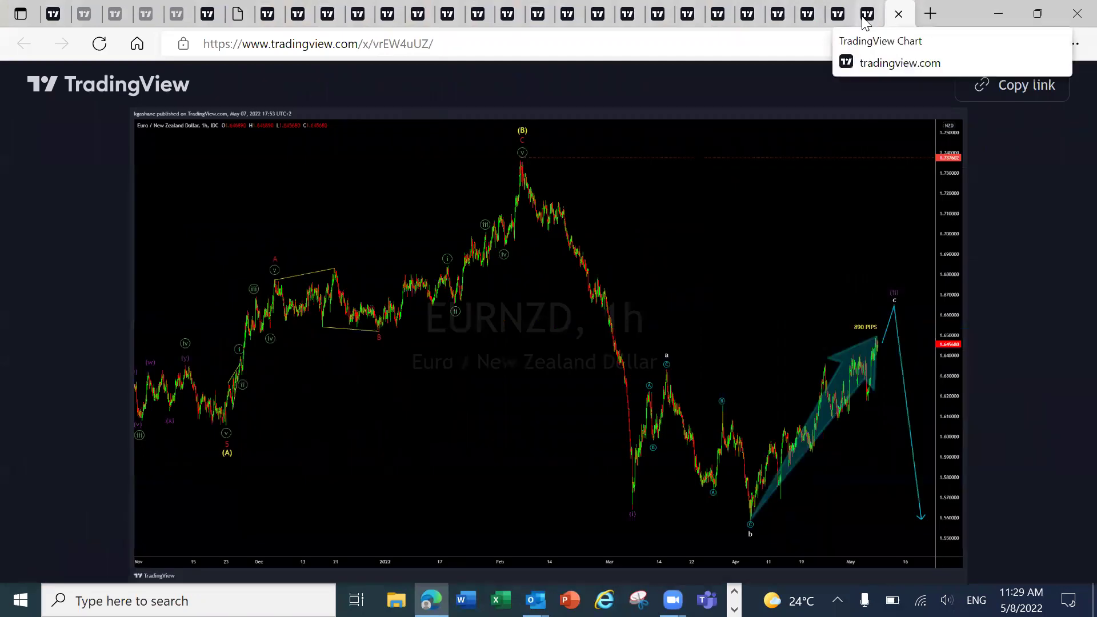
left_click(861, 16)
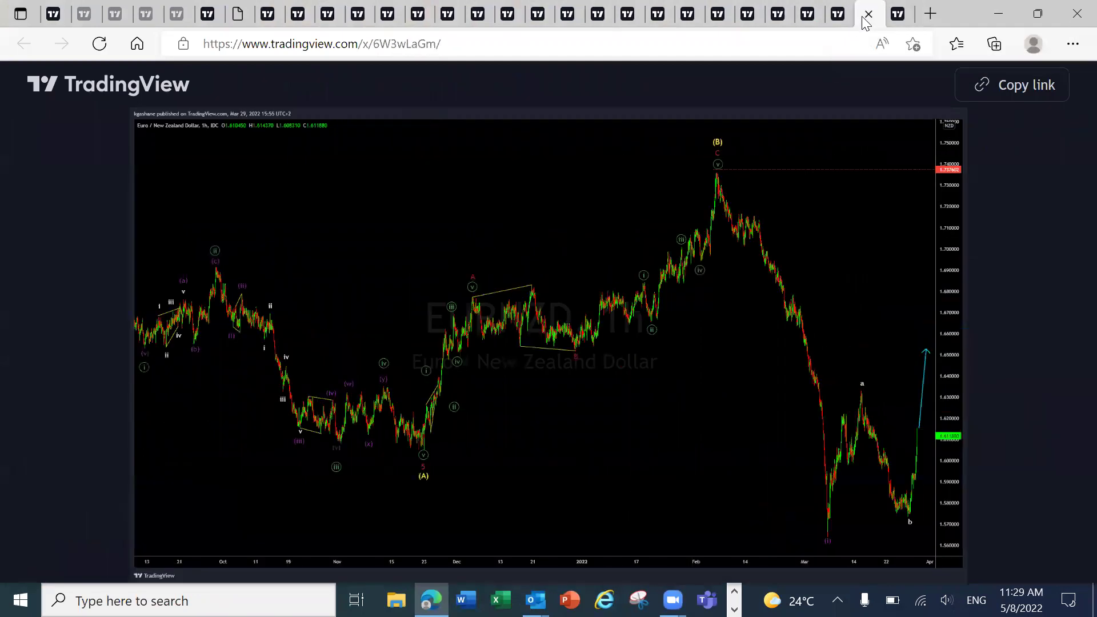
left_click(900, 20)
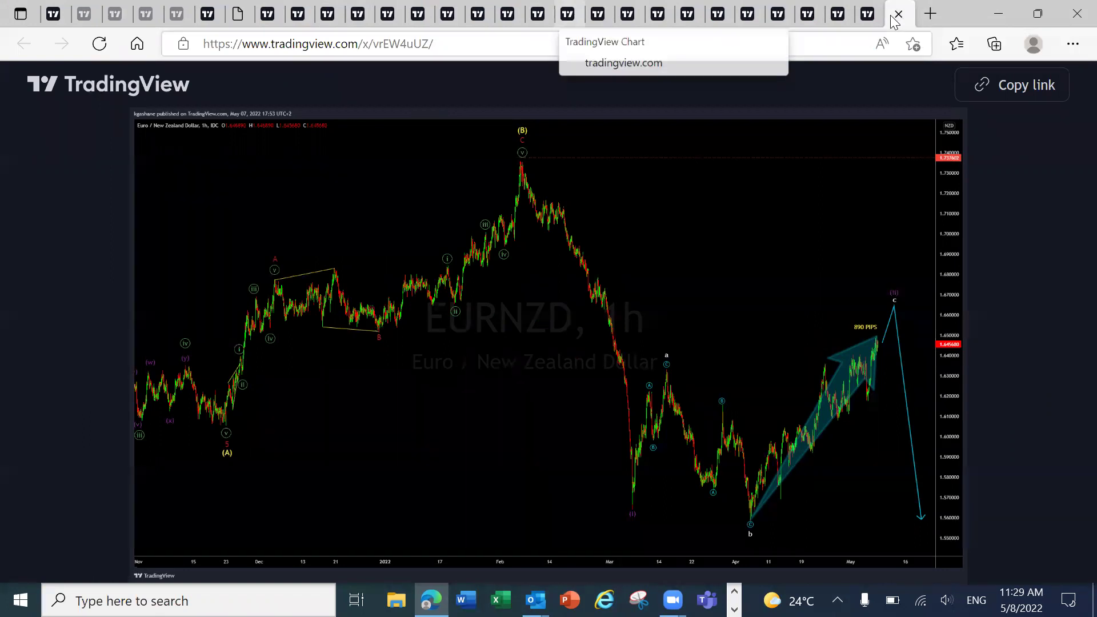
- Circle the wave b low on the EURNZD AFTER chart, trace the rise to c and the projected decline, and clear the markings
left_click_drag(752, 516, 749, 522)
mouse_move(781, 457)
left_mouse_down()
mouse_move(832, 354)
mouse_move(881, 314)
mouse_move(906, 390)
left_mouse_up()
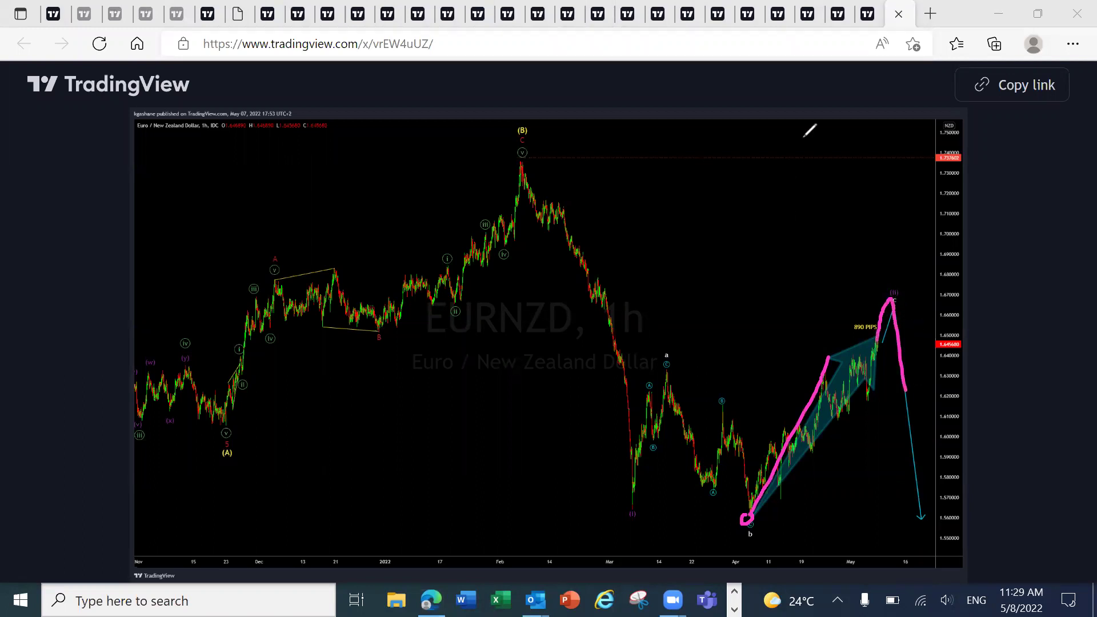
key("Escape")
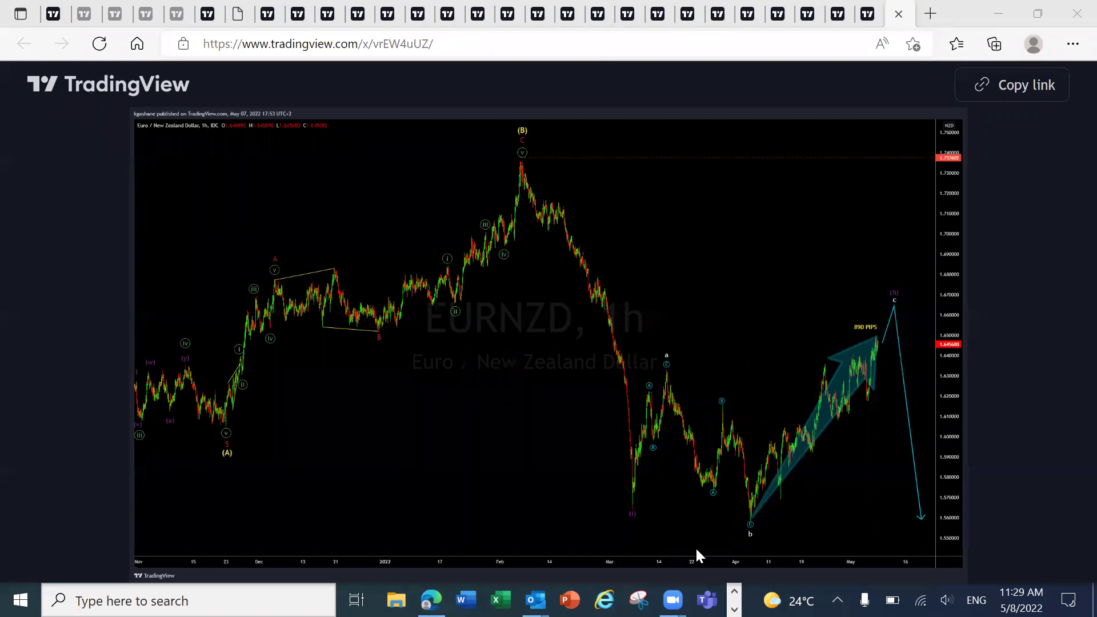
- Switch to Slack and look back through the earlier chart posts in the beforeandafter channel
left_click(734, 609)
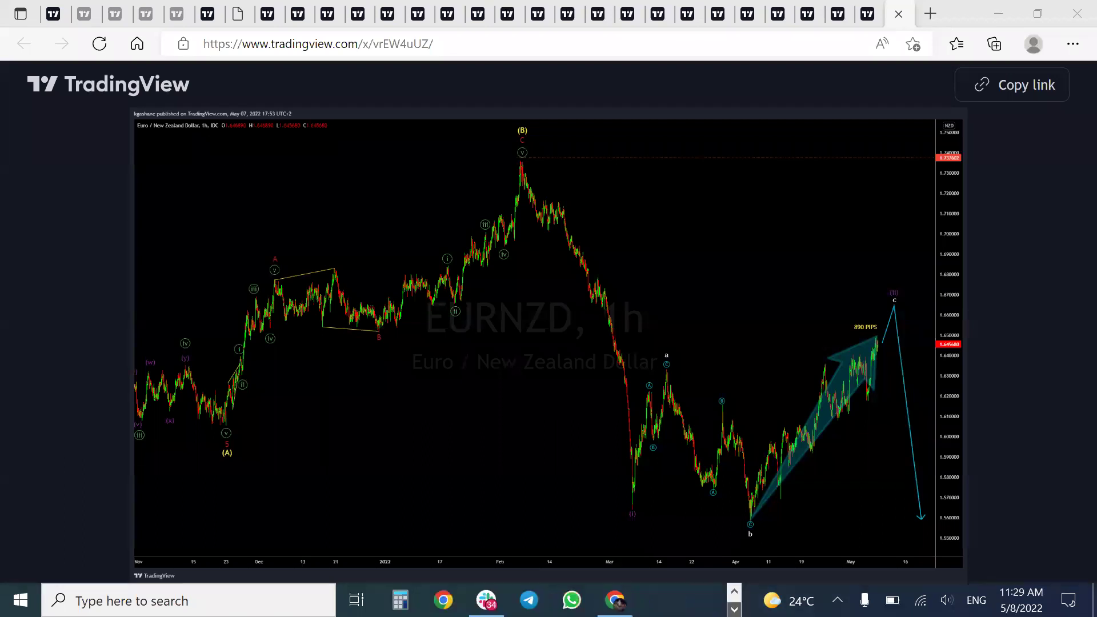
left_click(486, 600)
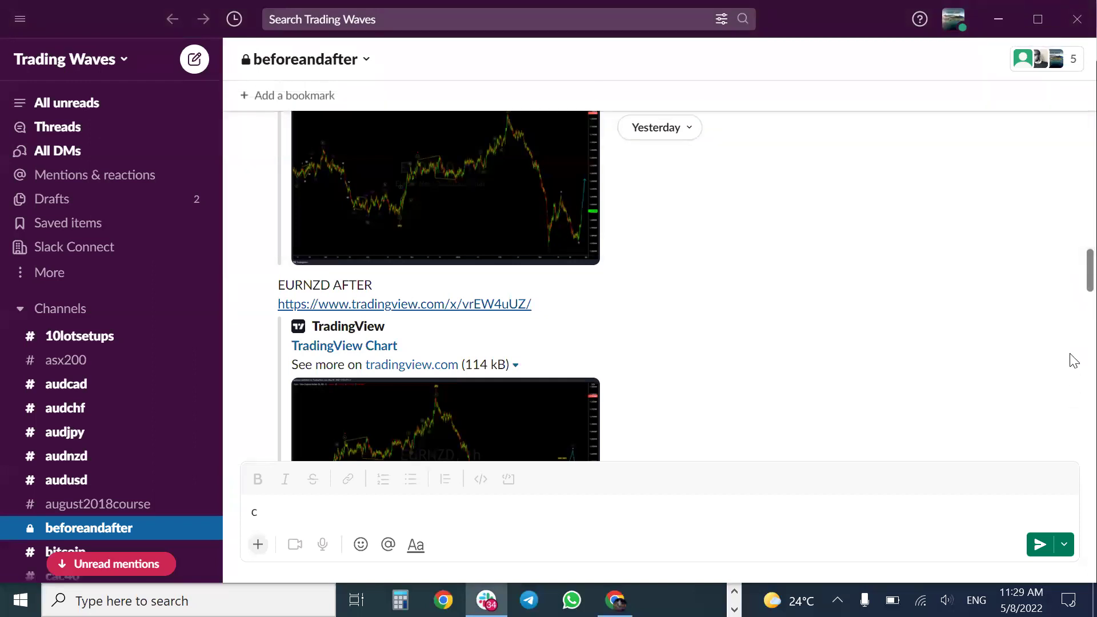
scroll(1070, 284, "up", 5)
scroll(1074, 277, "up", 10)
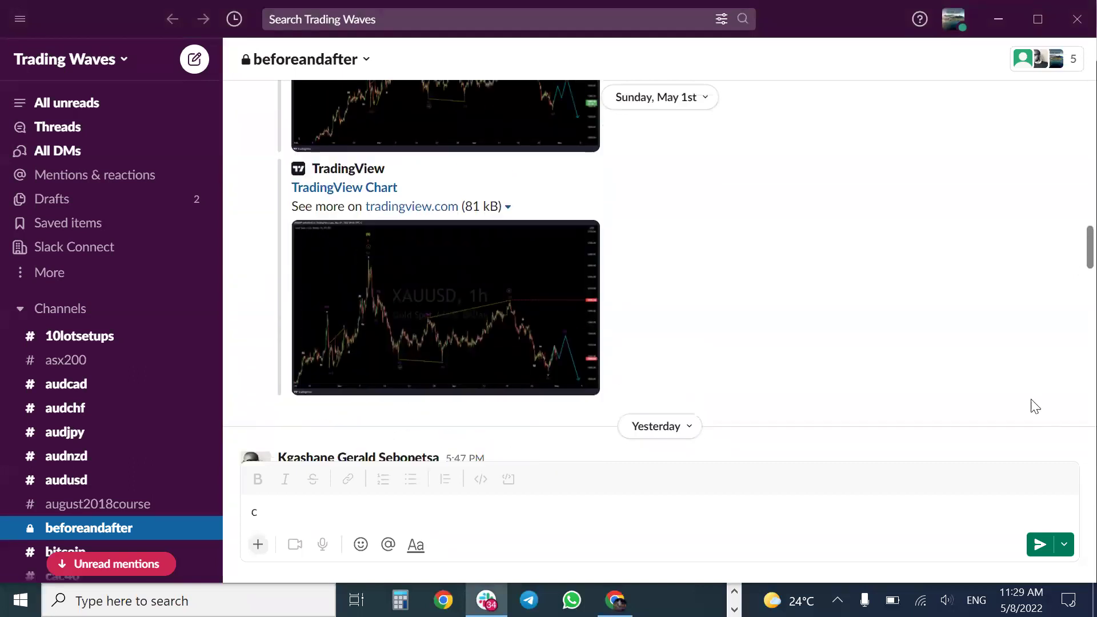
- Return to the TradingView chart and open EURCAD from the watchlist on the 4h timeframe
left_click(615, 600)
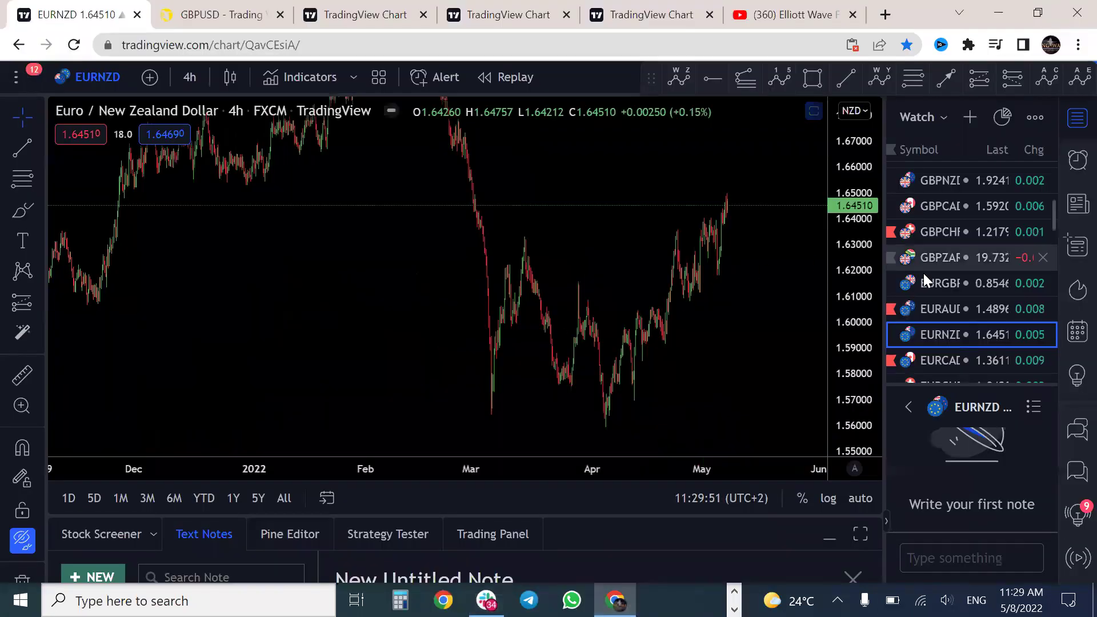
left_click(942, 360)
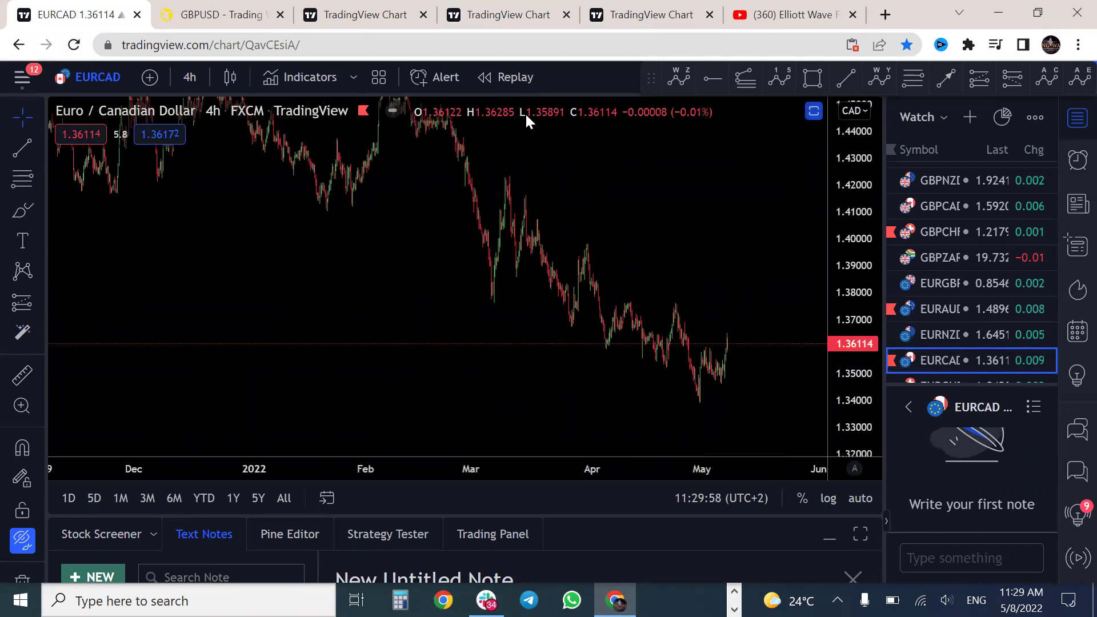
- Sketch two projected EURCAD paths from the current price, a dip then rally and a sideways pause then rally, and clear them
mouse_move(730, 334)
left_mouse_down()
mouse_move(758, 343)
mouse_move(760, 294)
left_mouse_up()
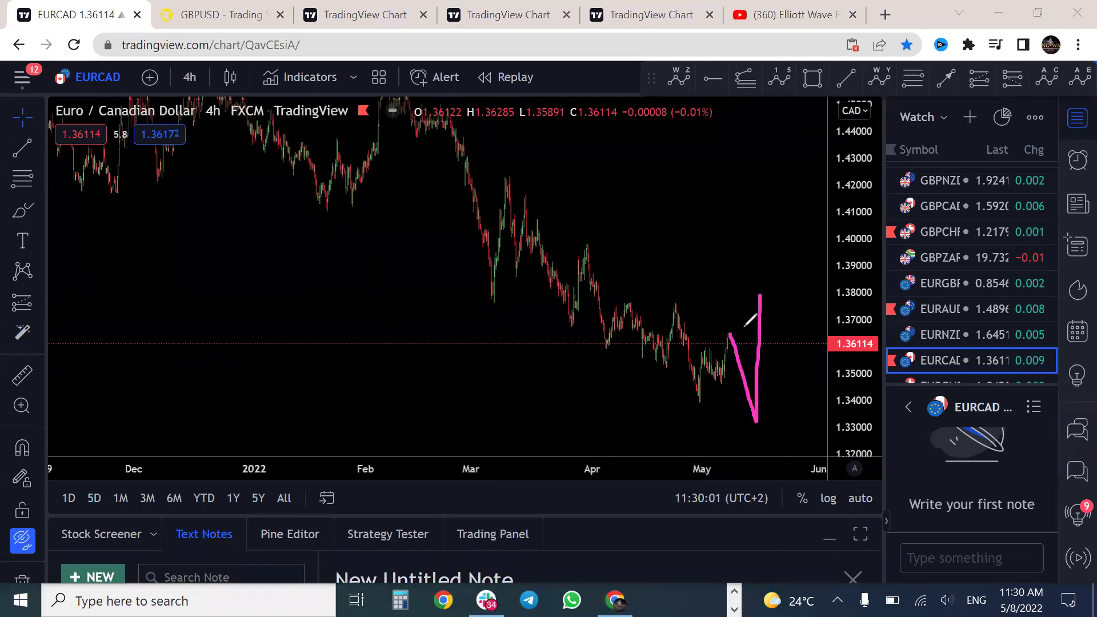
mouse_move(729, 329)
left_mouse_down()
mouse_move(746, 343)
mouse_move(757, 245)
left_mouse_up()
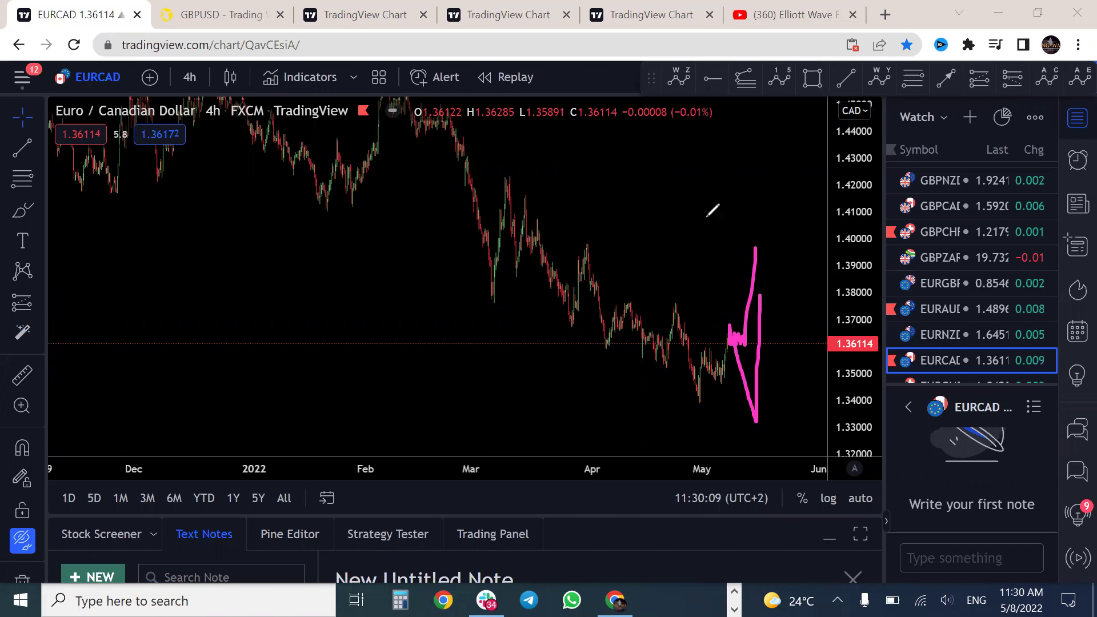
key("ctrl+z")
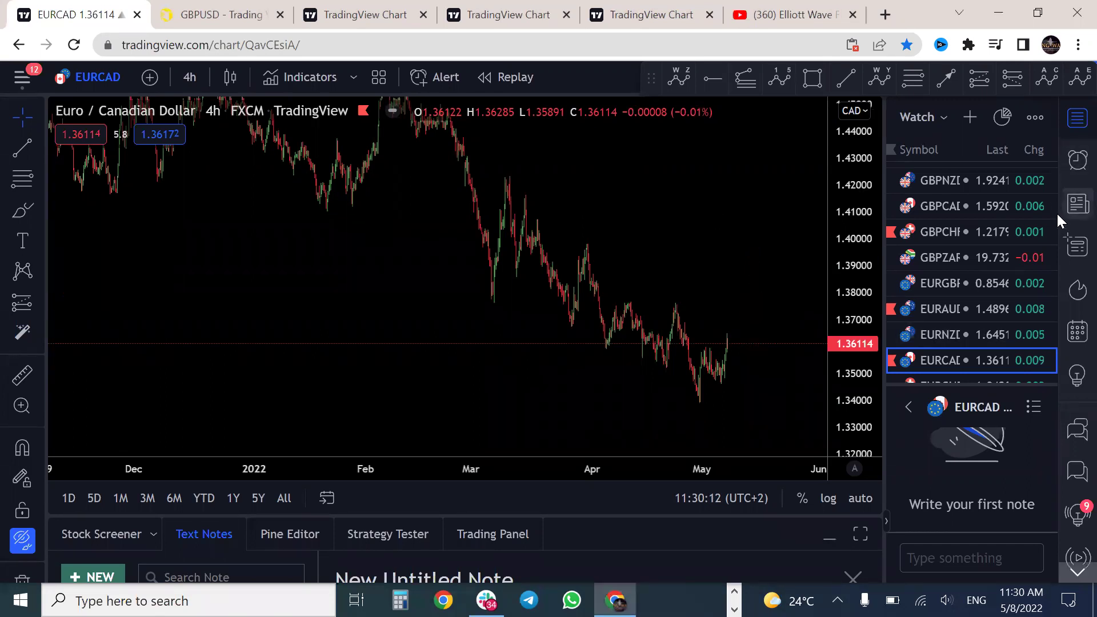
- Open EURCHF from the watchlist and fit the swings from December to May in the chart
scroll(1054, 209, "down", 1)
left_click_drag(1054, 209, 1055, 214)
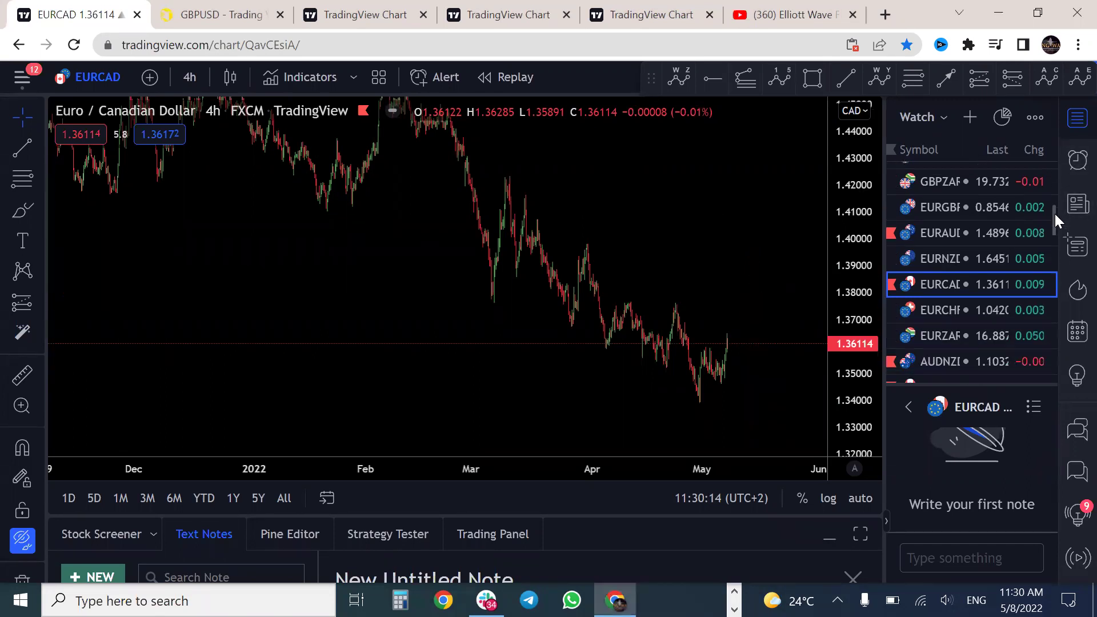
left_click(948, 310)
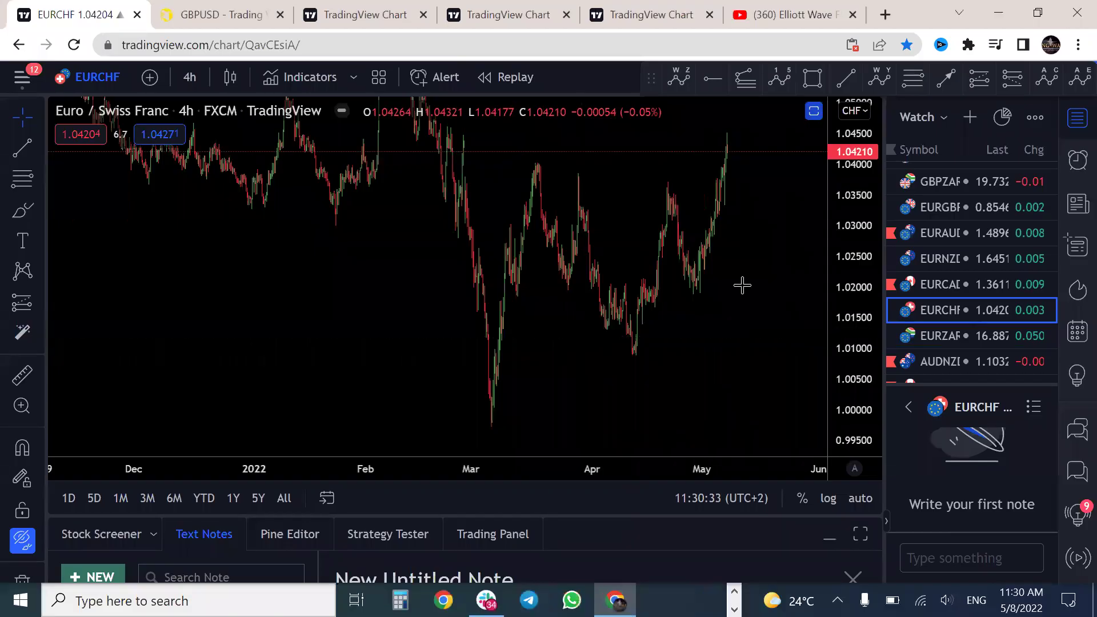
left_click_drag(727, 284, 718, 387)
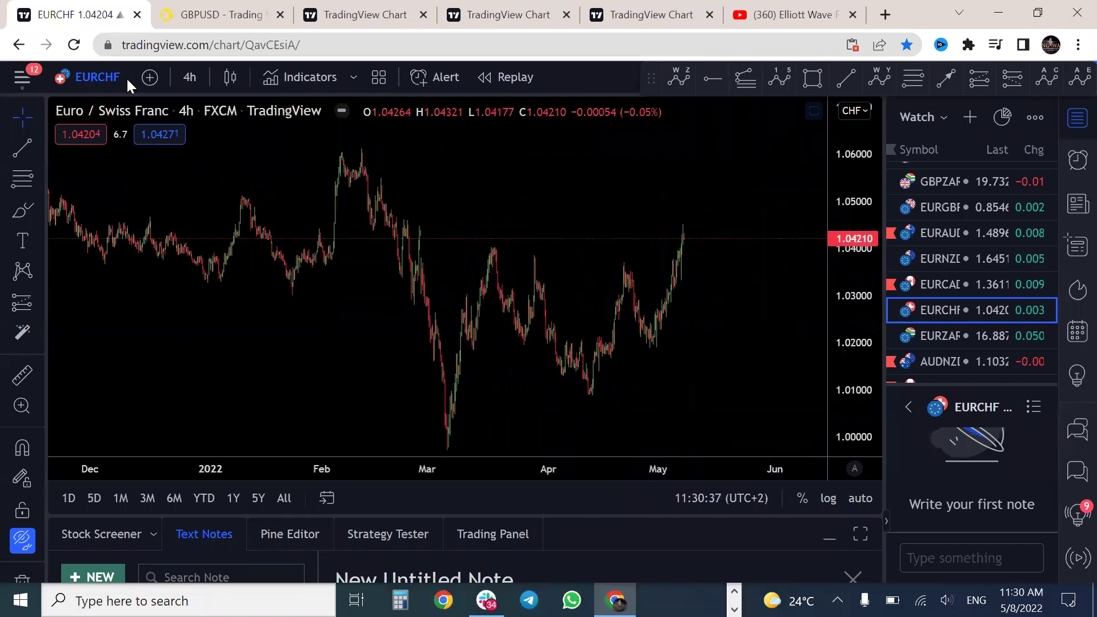
- Trace EURCHF's three-wave rise from the March low and its projected reversal from about 1.06, and clear the markings
mouse_move(427, 443)
left_mouse_down()
mouse_move(517, 251)
mouse_move(608, 391)
mouse_move(707, 156)
mouse_move(756, 434)
left_mouse_up()
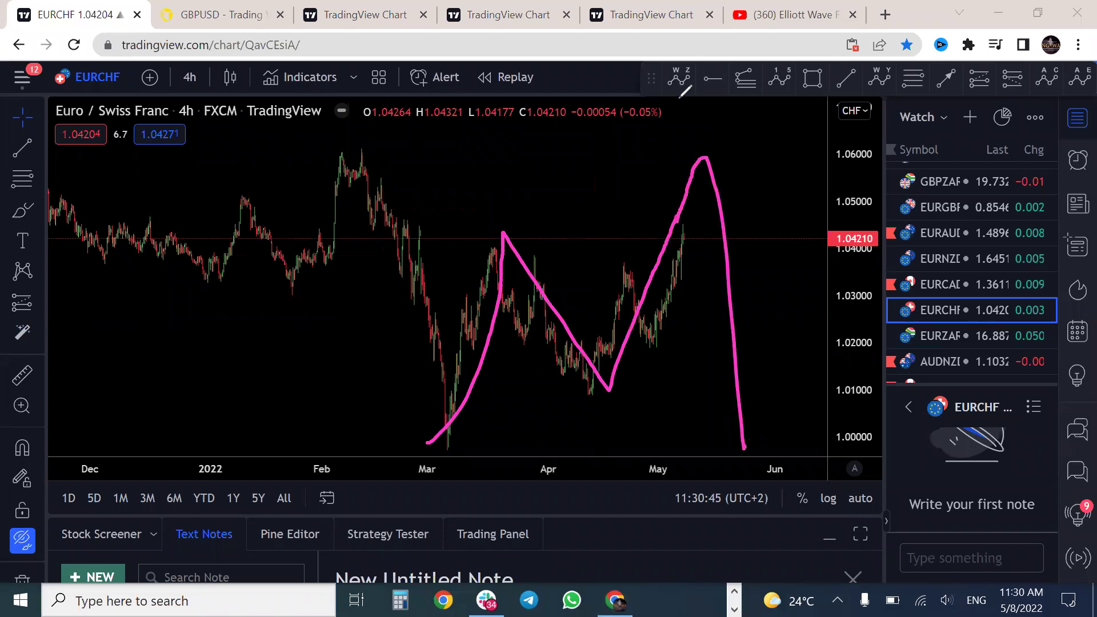
key("ctrl+z")
mouse_move(685, 222)
left_mouse_down()
mouse_move(688, 210)
mouse_move(731, 262)
left_mouse_up()
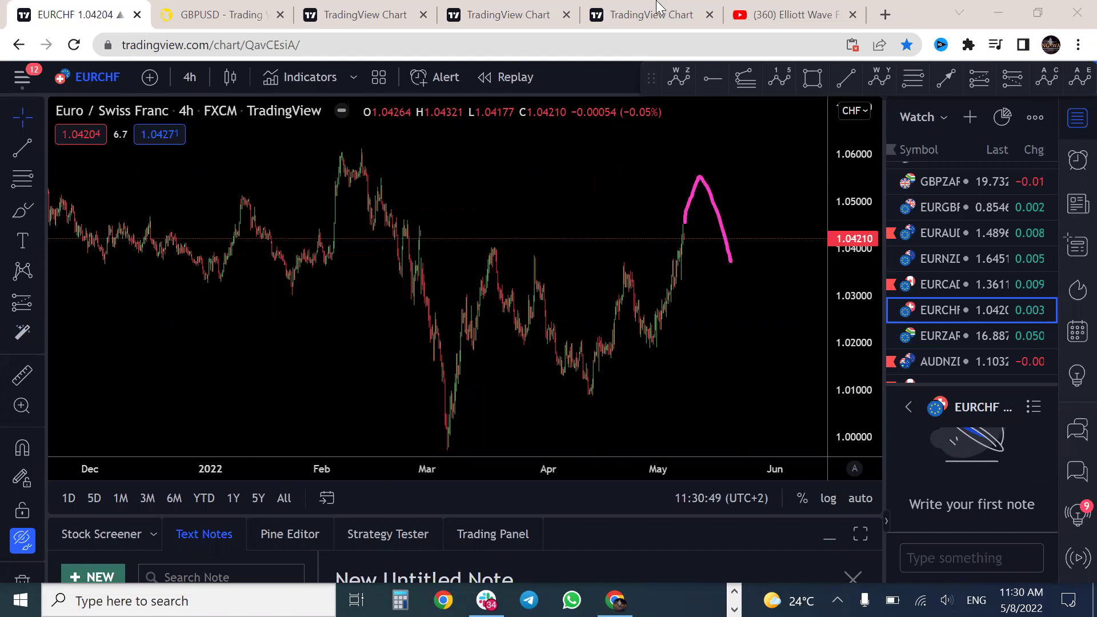
key("ctrl+z")
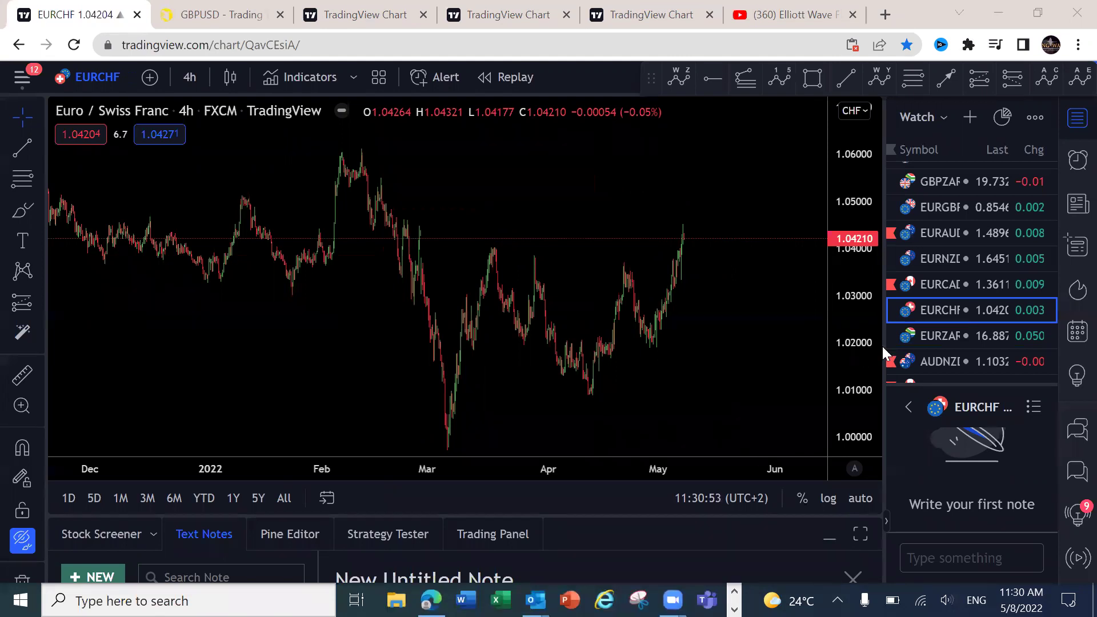
- Open AUDNZD from the watchlist and show its 4h price history back to May of the previous year
left_click(936, 359)
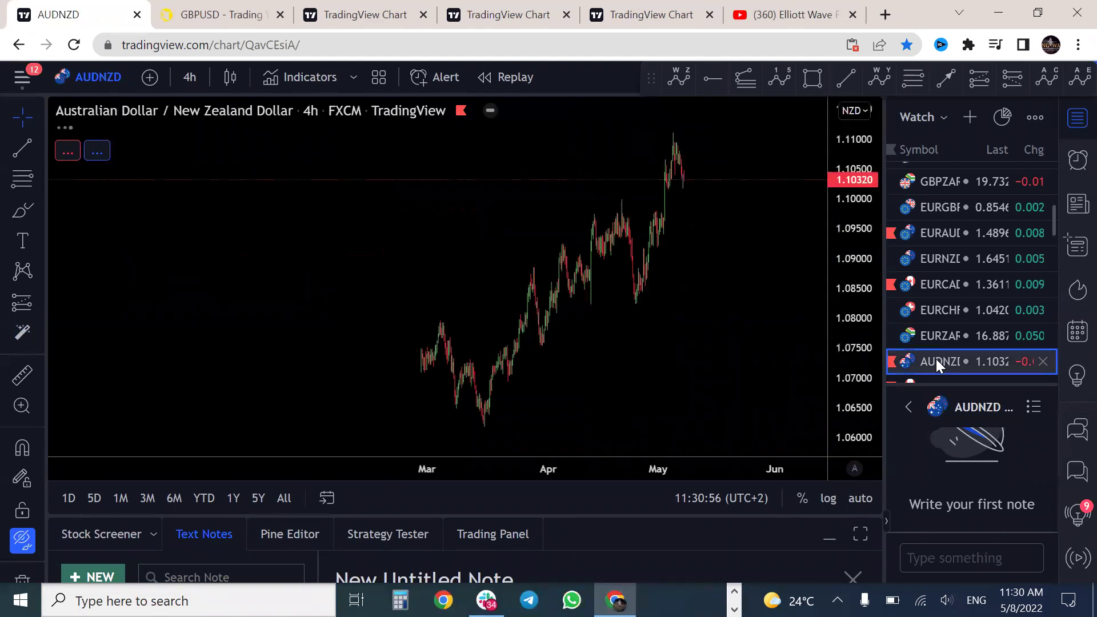
scroll(656, 277, "down", 5)
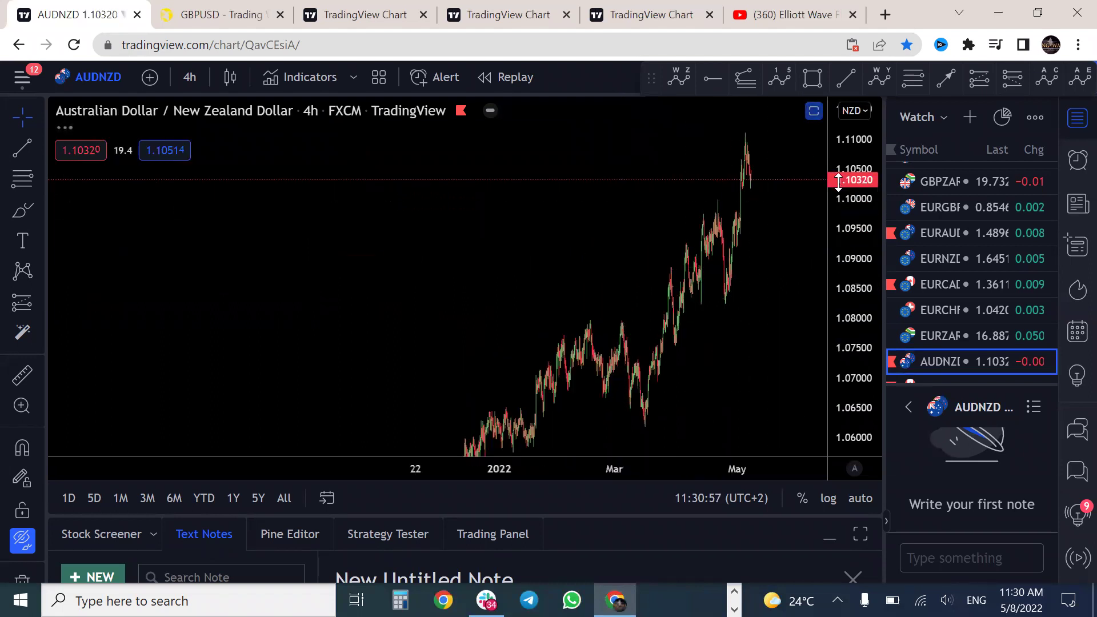
left_click_drag(838, 180, 845, 308)
left_click_drag(703, 404, 692, 333)
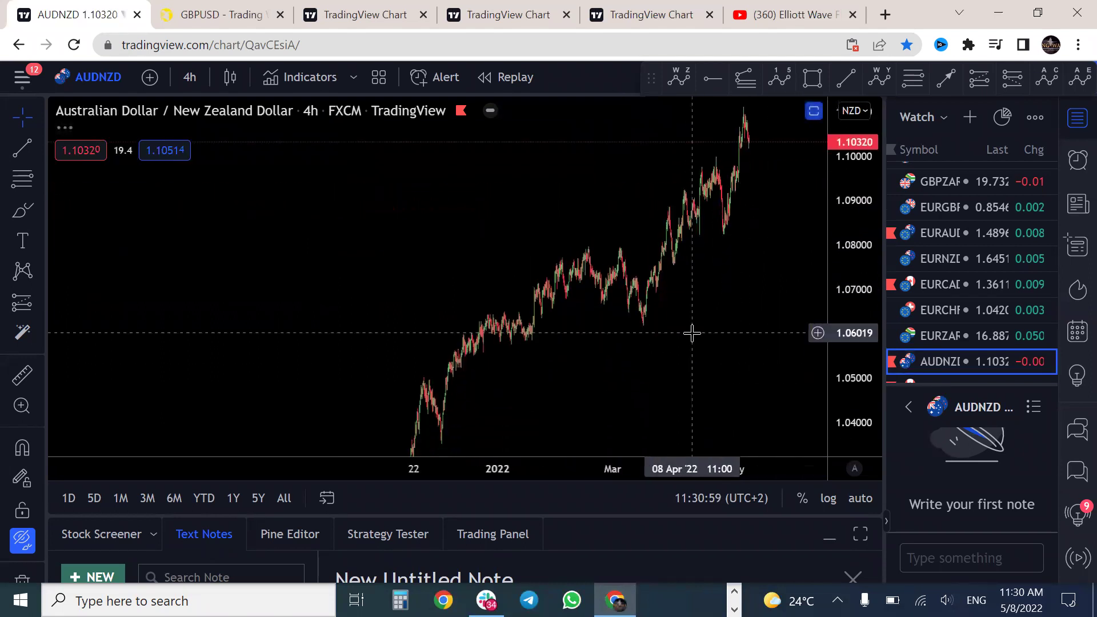
left_click_drag(850, 269, 849, 311)
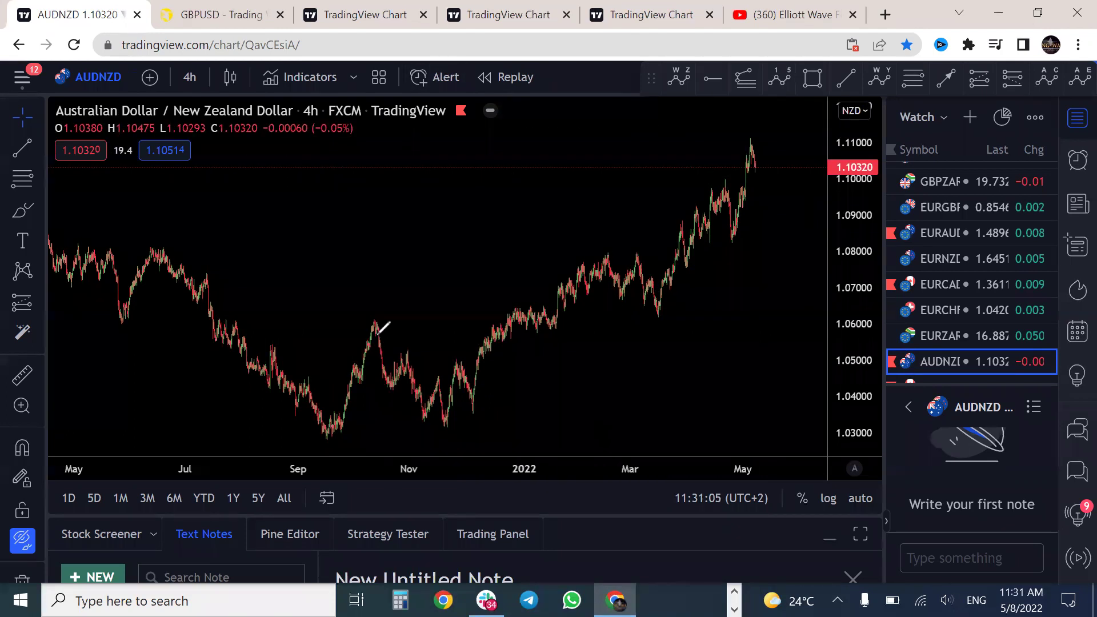
- Trace AUDNZD's rise from the September low, the November and March corrections and the rally into May, and clear the markings
left_click_drag(423, 394, 433, 421)
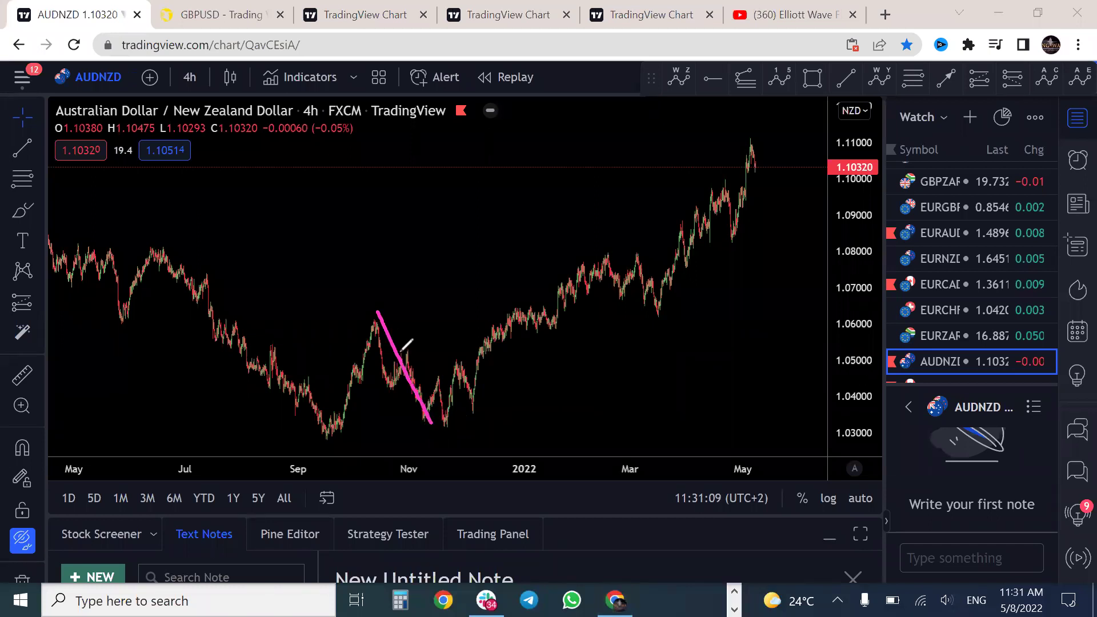
left_click_drag(440, 418, 698, 77)
mouse_move(335, 437)
left_mouse_down()
mouse_move(492, 341)
mouse_move(533, 251)
left_mouse_up()
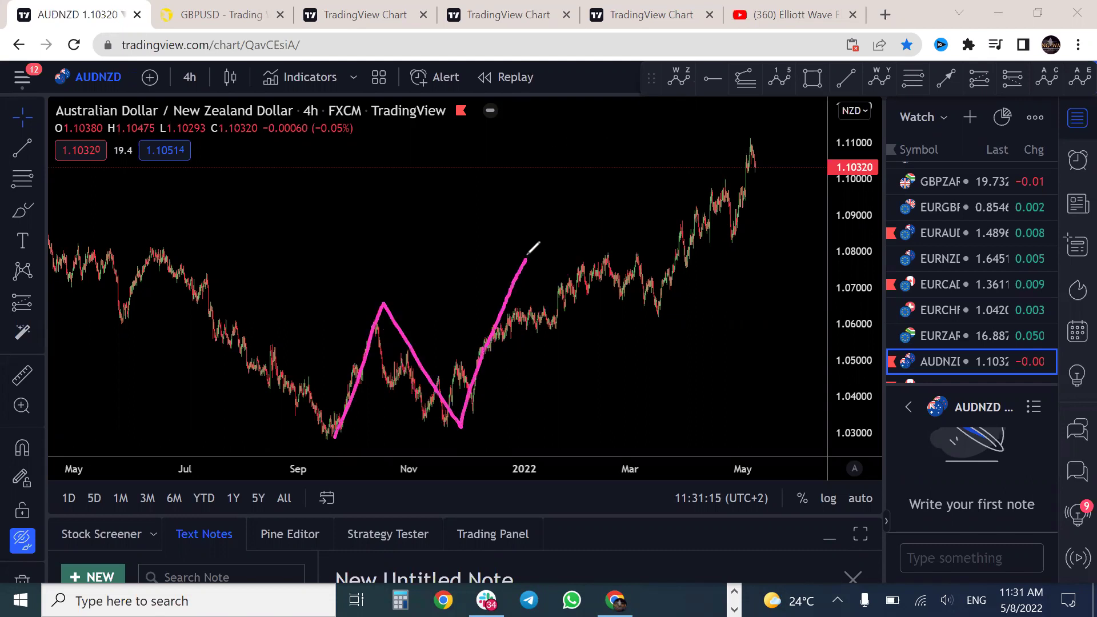
mouse_move(612, 251)
left_mouse_down()
mouse_move(621, 295)
mouse_move(639, 257)
mouse_move(647, 302)
mouse_move(621, 295)
mouse_move(631, 249)
left_mouse_up()
left_click_drag(670, 310, 758, 120)
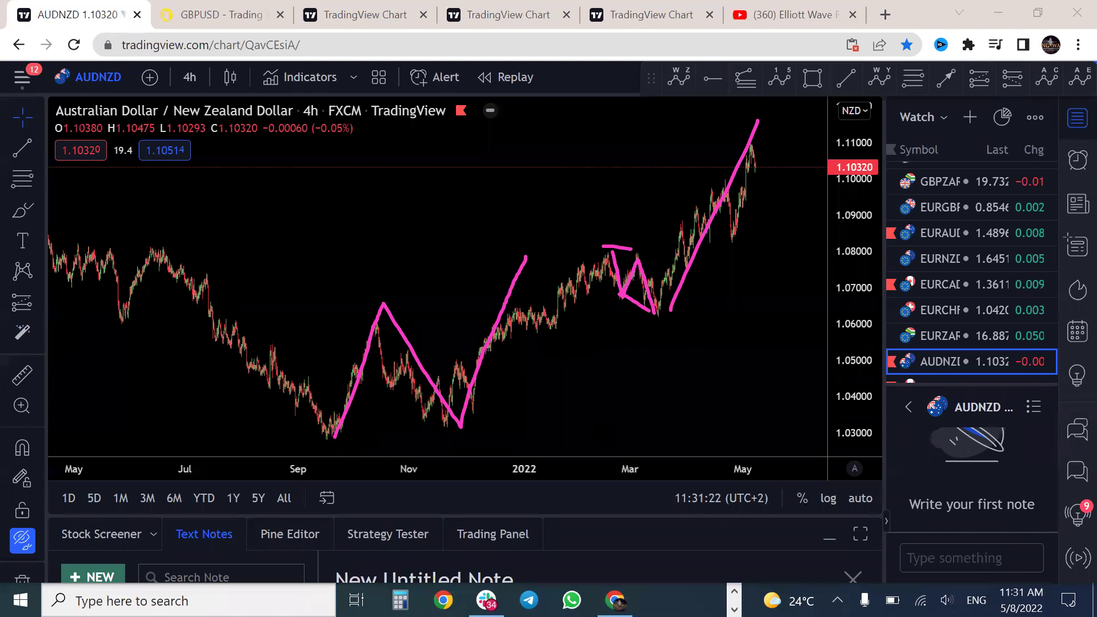
key("Escape")
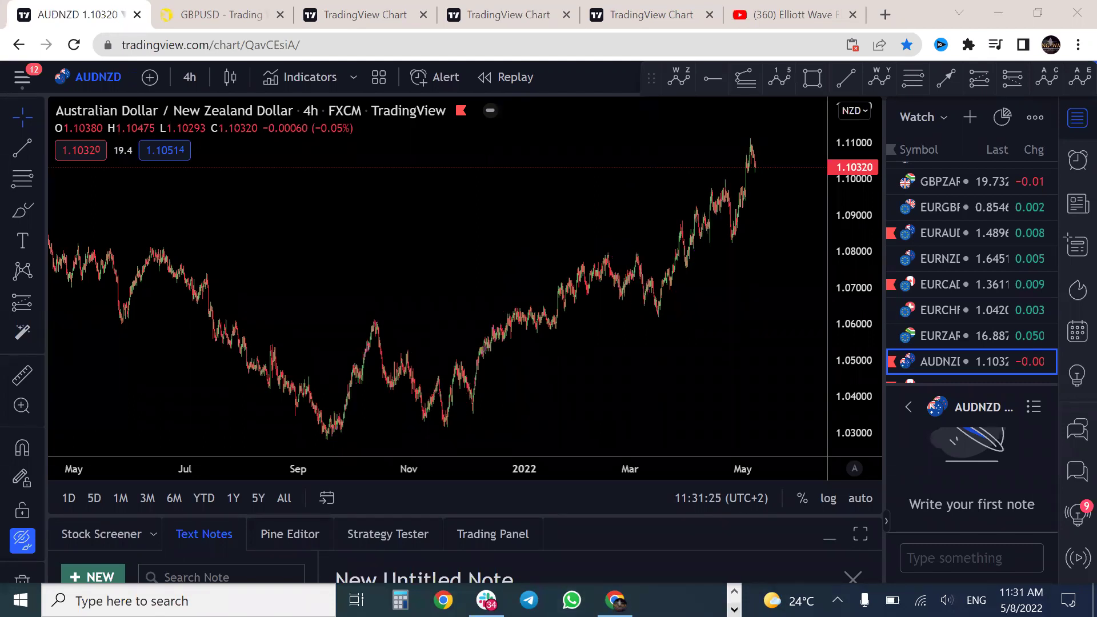
- Switch to Slack and open the AUDNZD BEFORE chart image from the beforeandafter channel
left_click(734, 609)
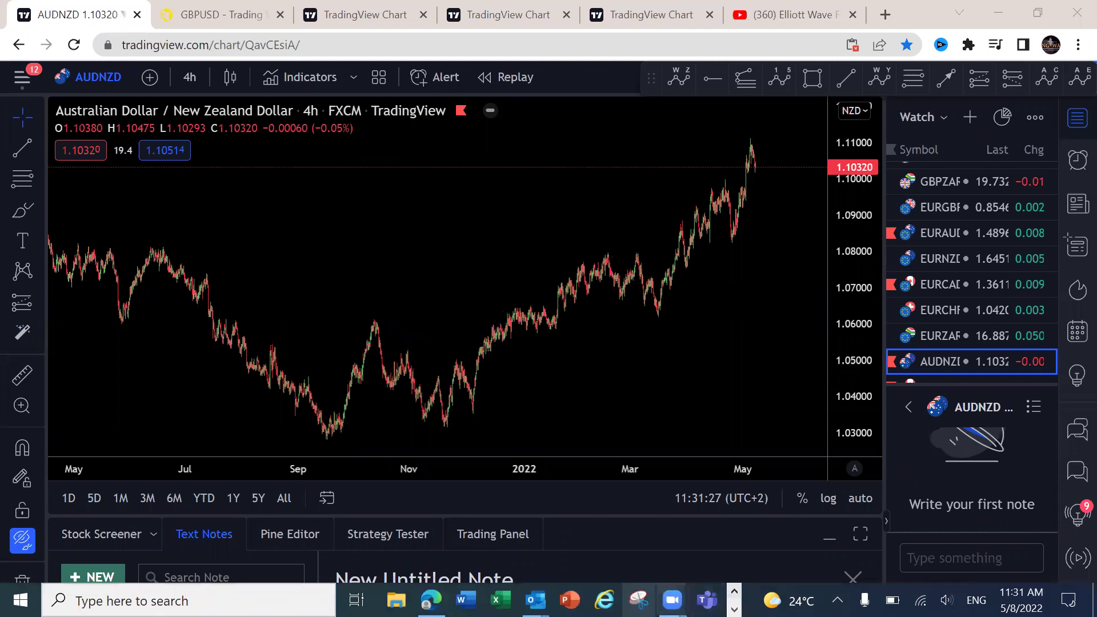
left_click(734, 609)
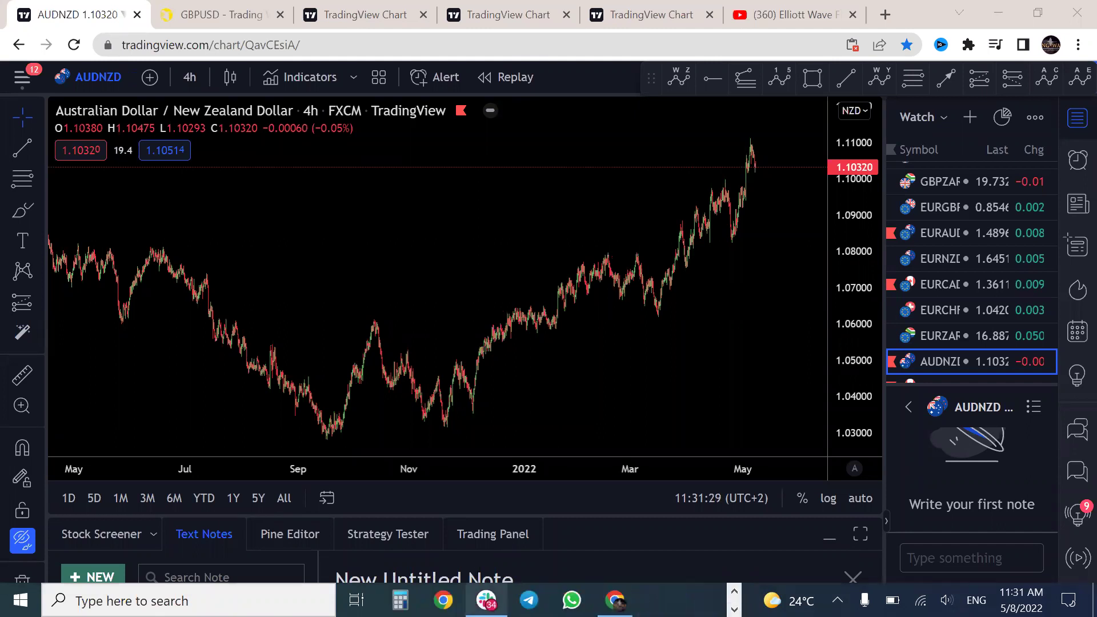
left_click(486, 600)
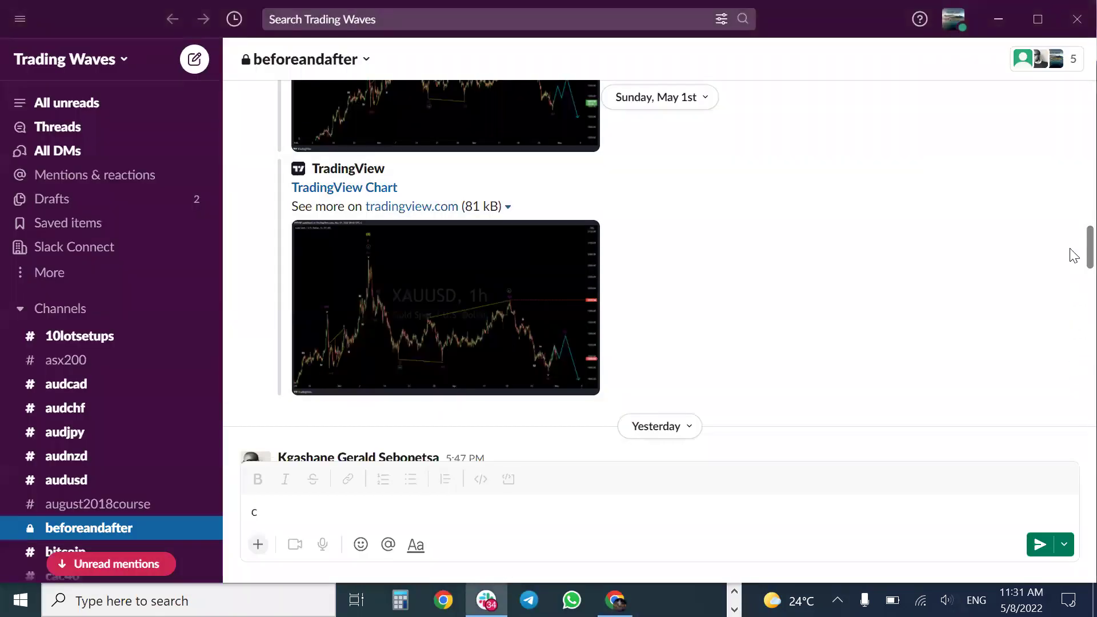
scroll(1073, 253, "up", 2)
scroll(1073, 253, "down", 8)
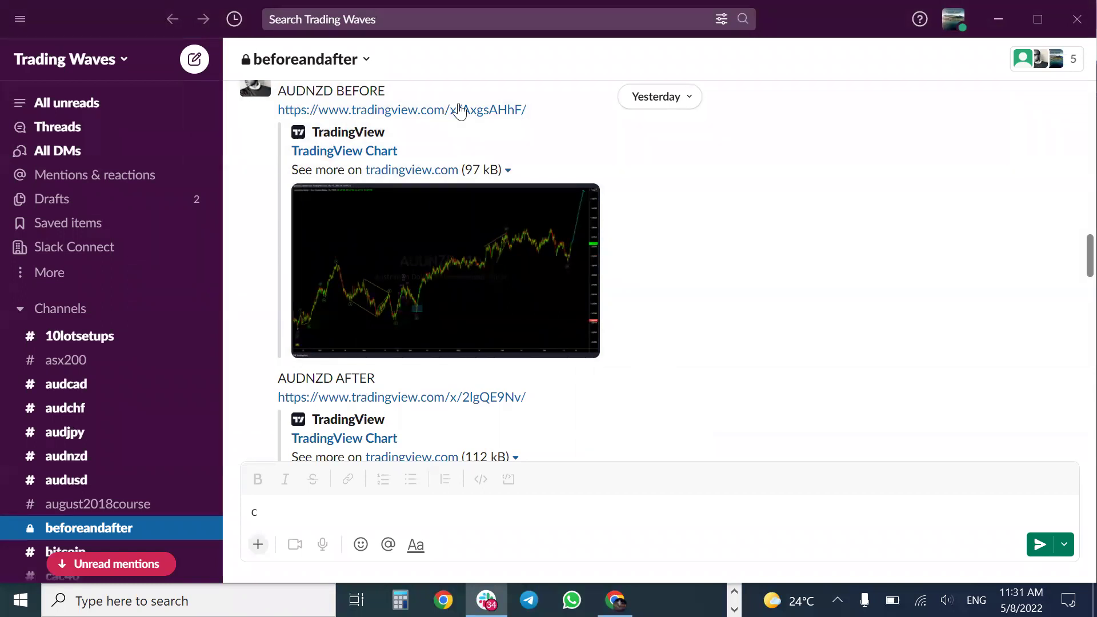
mouse_move(287, 366)
left_mouse_down()
mouse_move(364, 258)
mouse_move(456, 272)
mouse_move(512, 232)
mouse_move(550, 232)
mouse_move(569, 265)
mouse_move(582, 173)
left_mouse_up()
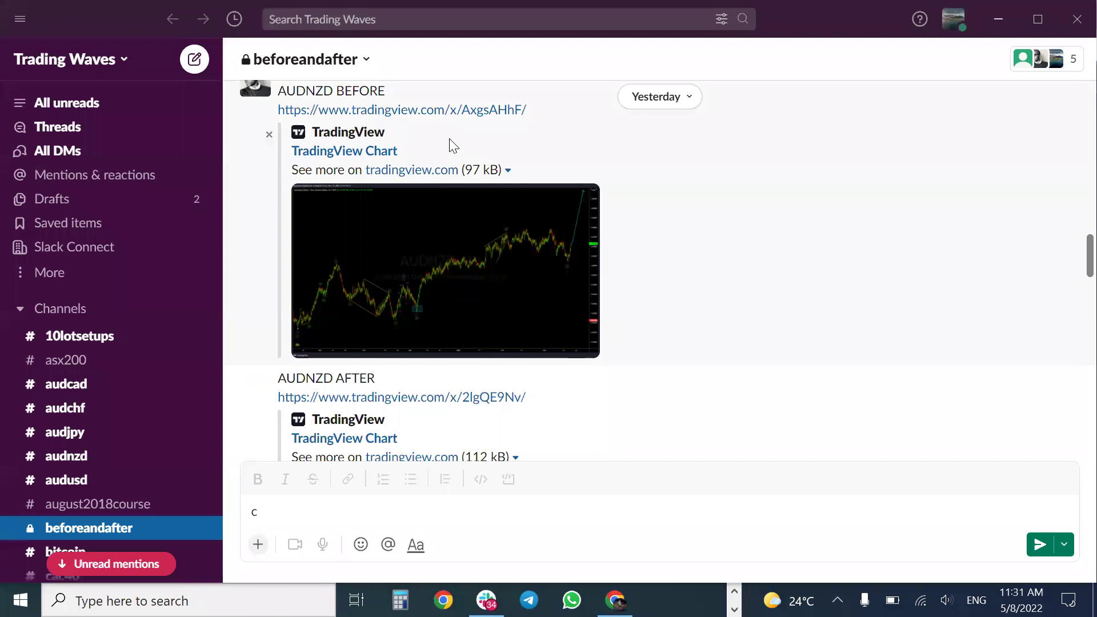
left_click(435, 110)
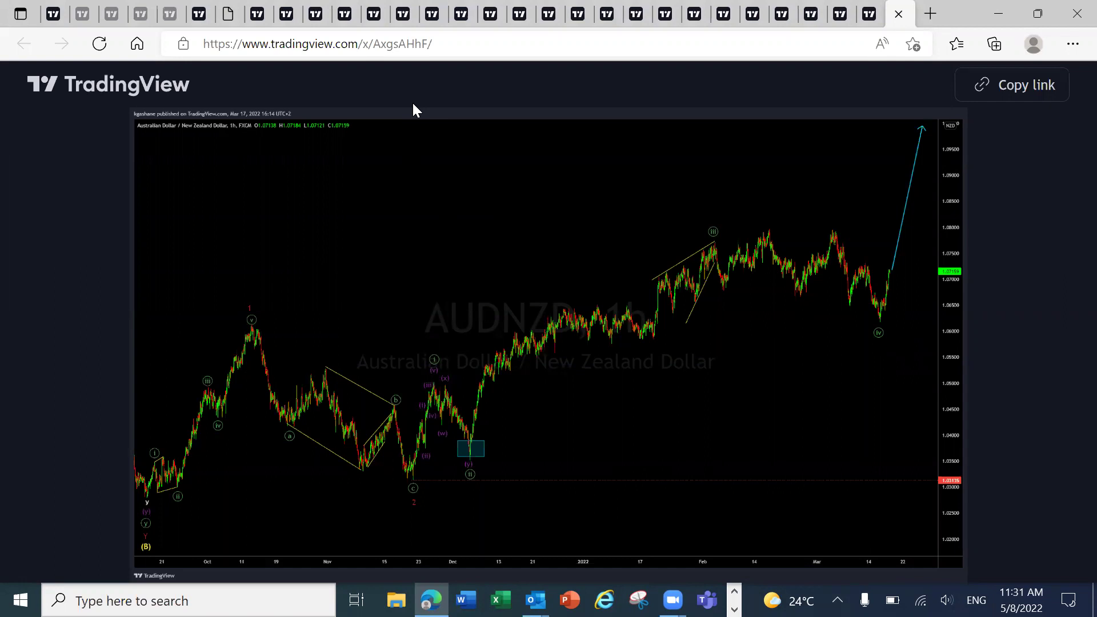
- Trace the a-b-c correction, the rise from wave ii and the wave iv correction on the AUDNZD BEFORE chart, and clear the markings
left_click_drag(474, 441, 465, 452)
mouse_move(235, 316)
left_mouse_down()
mouse_move(295, 414)
mouse_move(374, 451)
mouse_move(386, 396)
mouse_move(353, 381)
left_mouse_up()
left_click_drag(302, 434, 324, 443)
mouse_move(397, 407)
left_mouse_down()
mouse_move(424, 504)
mouse_move(451, 386)
mouse_move(478, 450)
mouse_move(609, 234)
left_mouse_up()
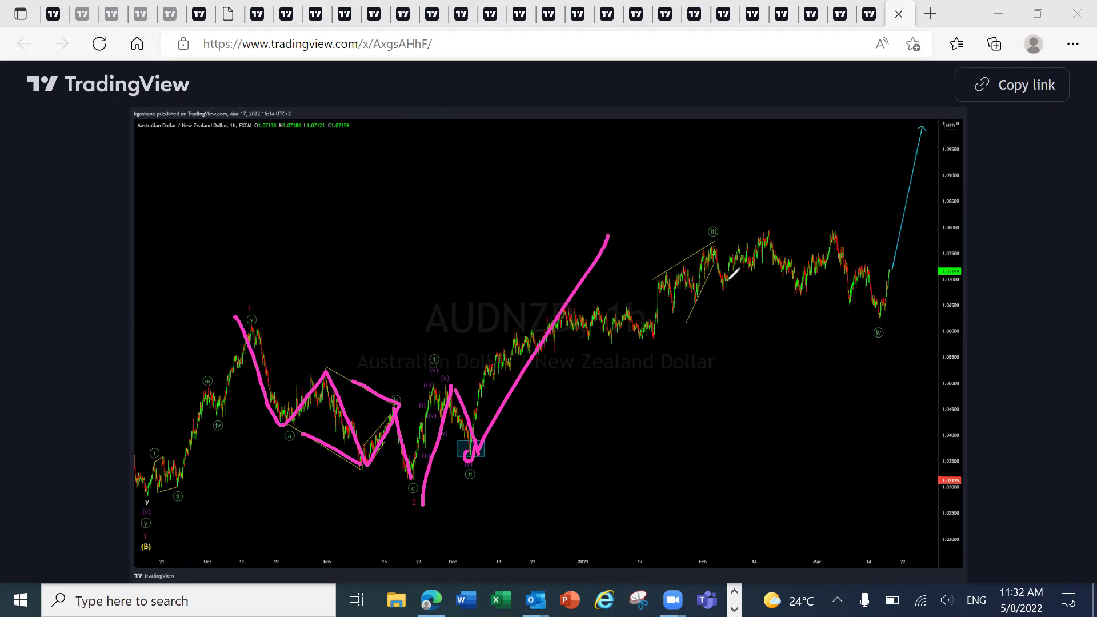
mouse_move(760, 234)
left_mouse_down()
mouse_move(800, 289)
mouse_move(828, 237)
mouse_move(871, 300)
mouse_move(860, 311)
left_mouse_up()
left_click_drag(783, 291, 910, 330)
left_click_drag(751, 228, 830, 233)
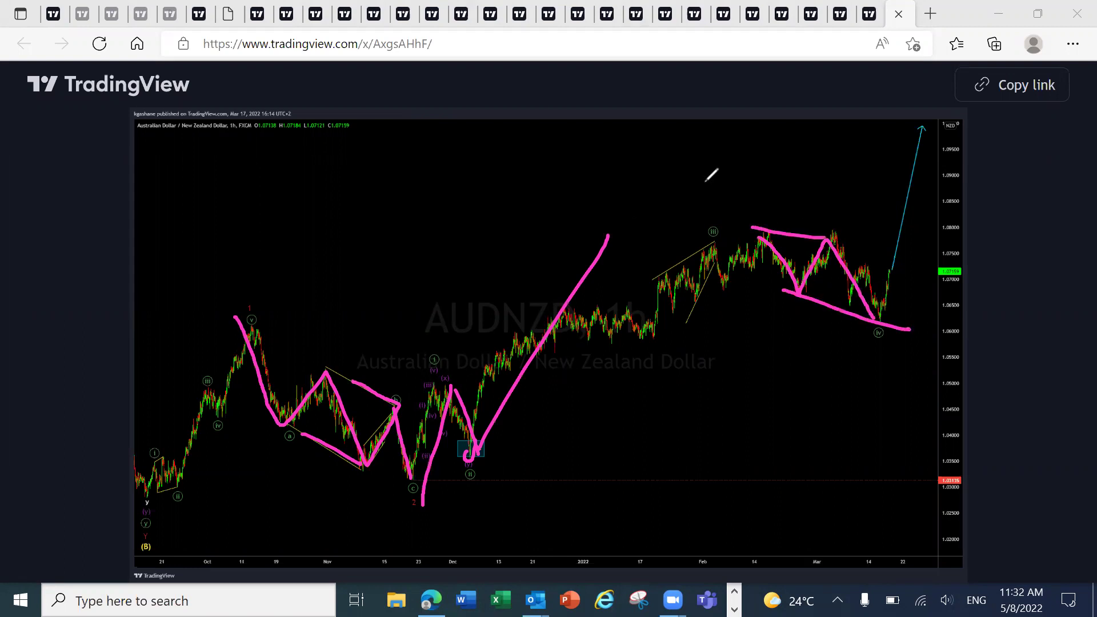
key("Escape")
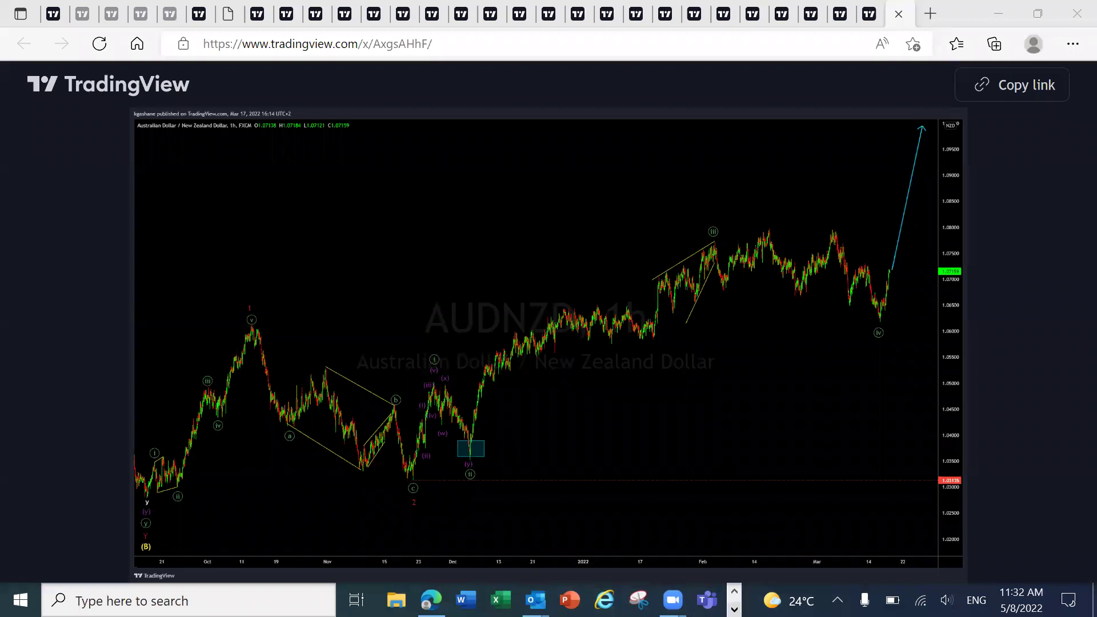
- Open the AUDNZD AFTER chart image from Slack's beforeandafter channel and compare it with the BEFORE image
left_click(735, 609)
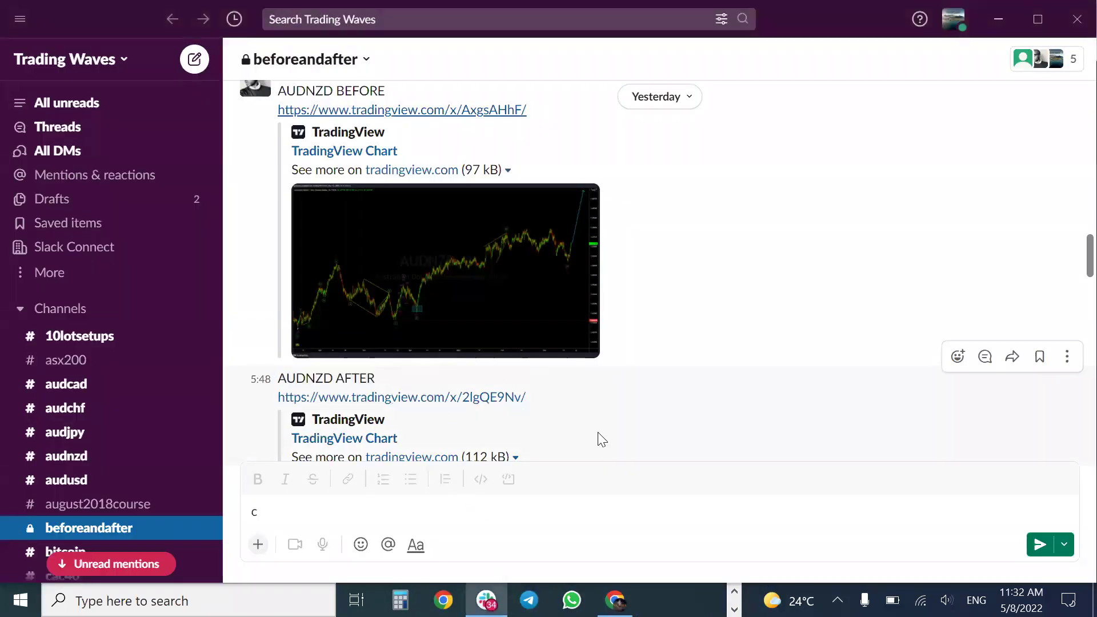
left_click(461, 398)
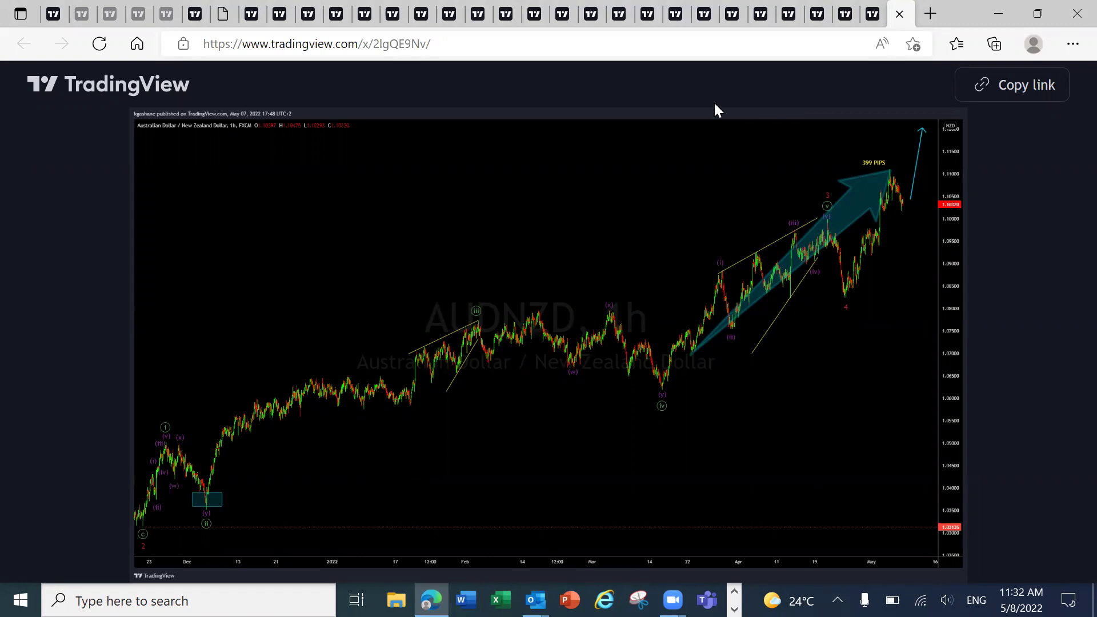
left_click(873, 15)
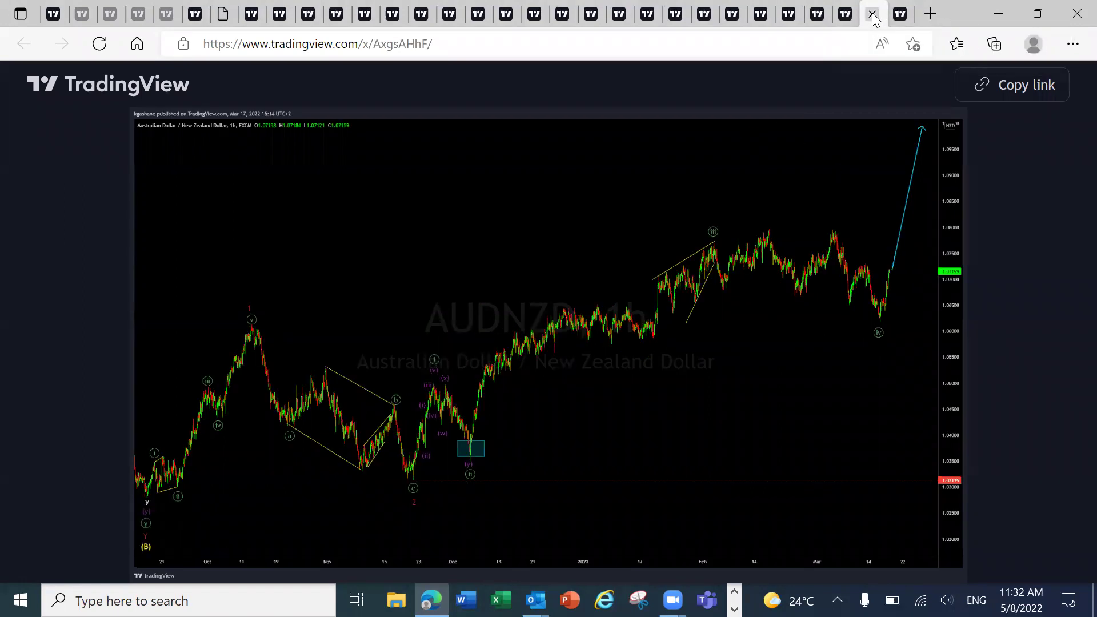
left_click(900, 18)
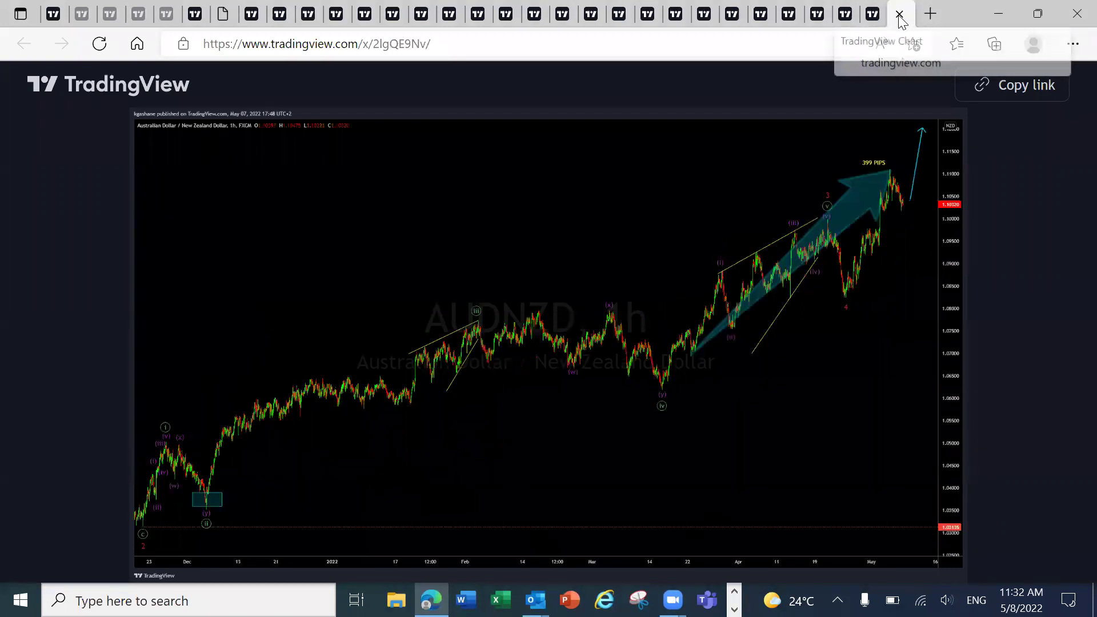
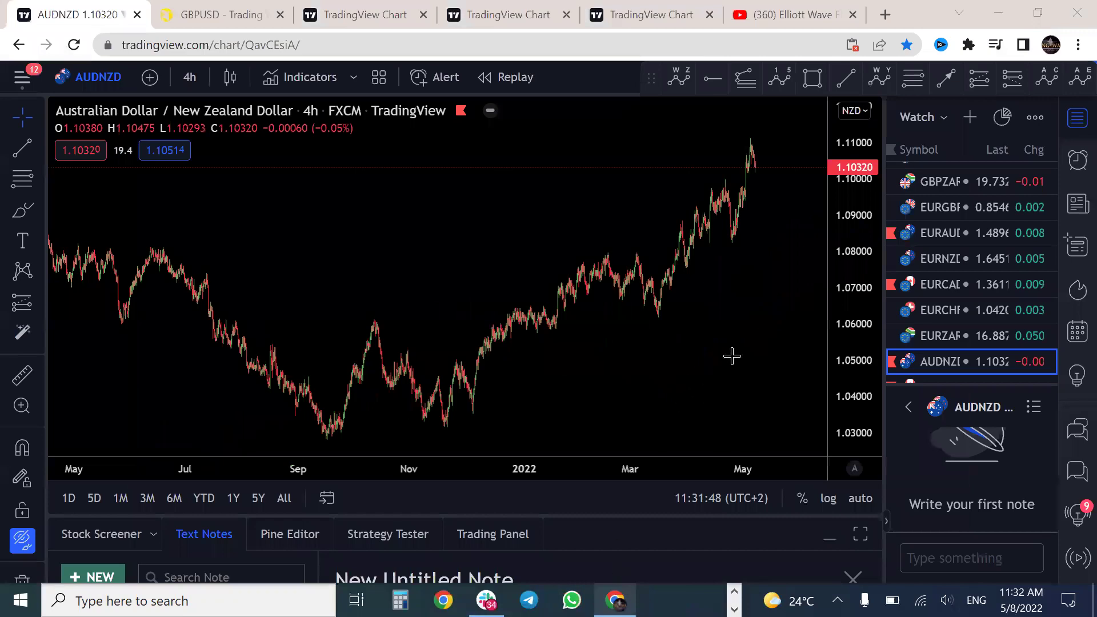
- Back on the live AUDNZD chart, sketch a projected correction from the May high and mark the April, February–March and year-end corrections
left_click(732, 356)
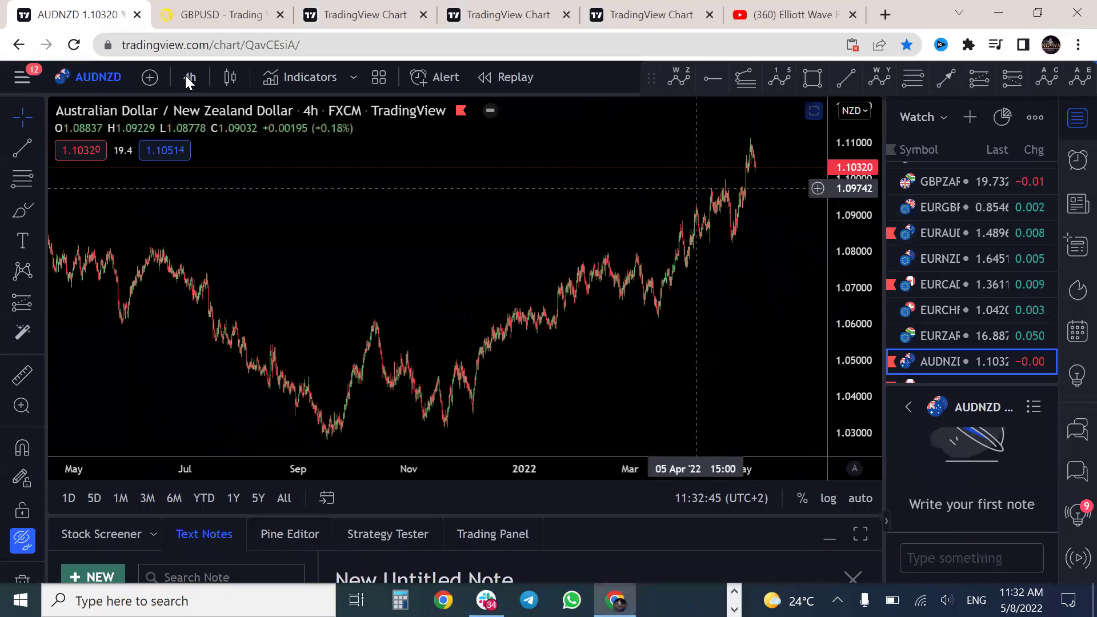
mouse_move(754, 144)
left_mouse_down()
mouse_move(772, 200)
mouse_move(780, 143)
left_mouse_up()
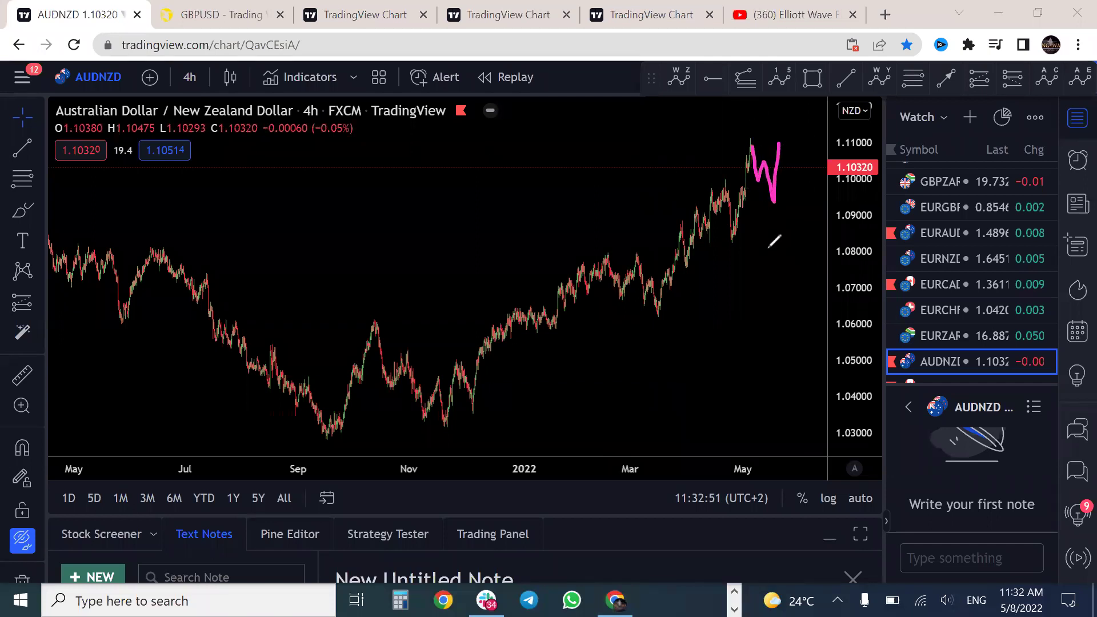
mouse_move(601, 259)
left_mouse_down()
mouse_move(619, 288)
mouse_move(629, 261)
mouse_move(651, 305)
mouse_move(631, 306)
left_mouse_up()
left_click_drag(590, 247, 602, 247)
mouse_move(709, 193)
left_mouse_down()
mouse_move(724, 188)
mouse_move(740, 241)
left_mouse_up()
left_click_drag(708, 186, 717, 186)
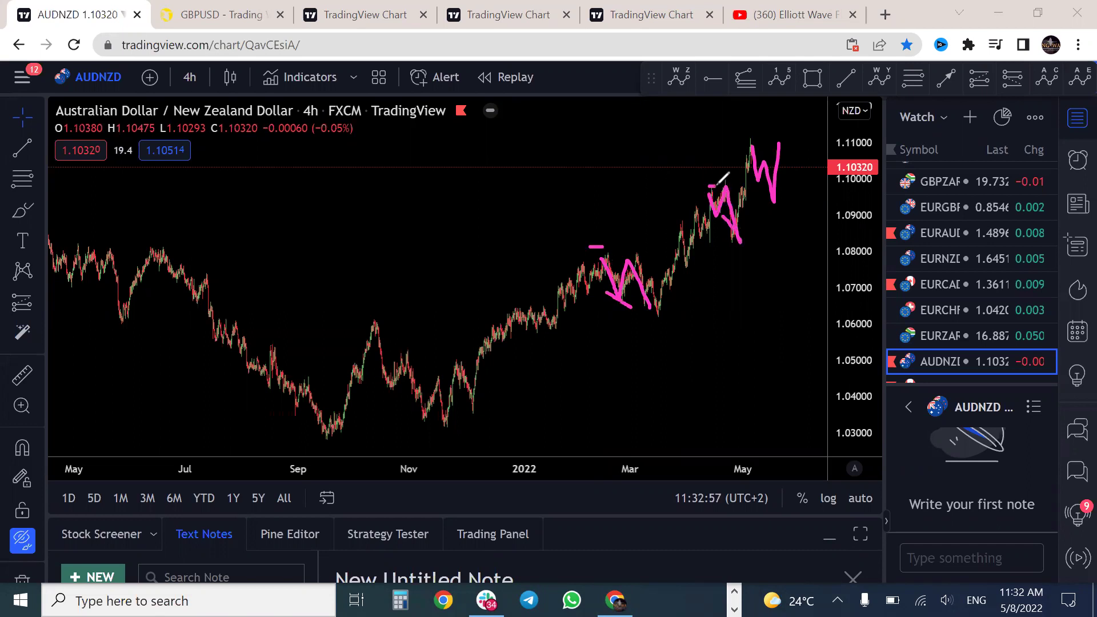
mouse_move(503, 306)
left_mouse_down()
mouse_move(564, 310)
mouse_move(547, 328)
left_mouse_up()
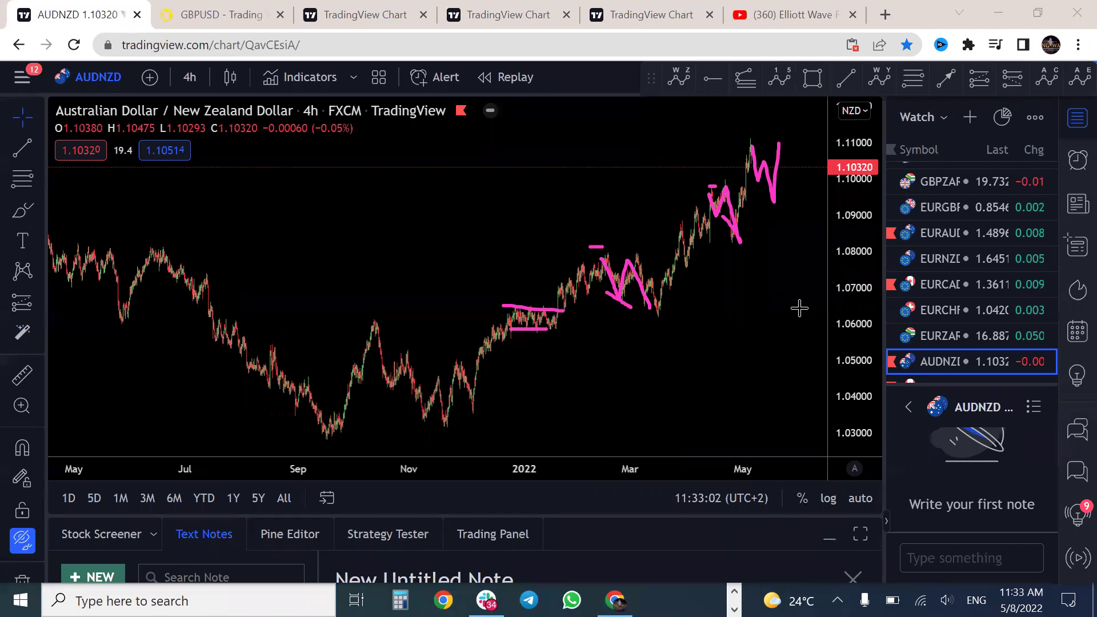
- Clear the AUDNZD markings, open the AUDCAD chart, and sketch the early-May correction followed by a projected drop
left_click(926, 357)
left_click_drag(1053, 220, 1058, 229)
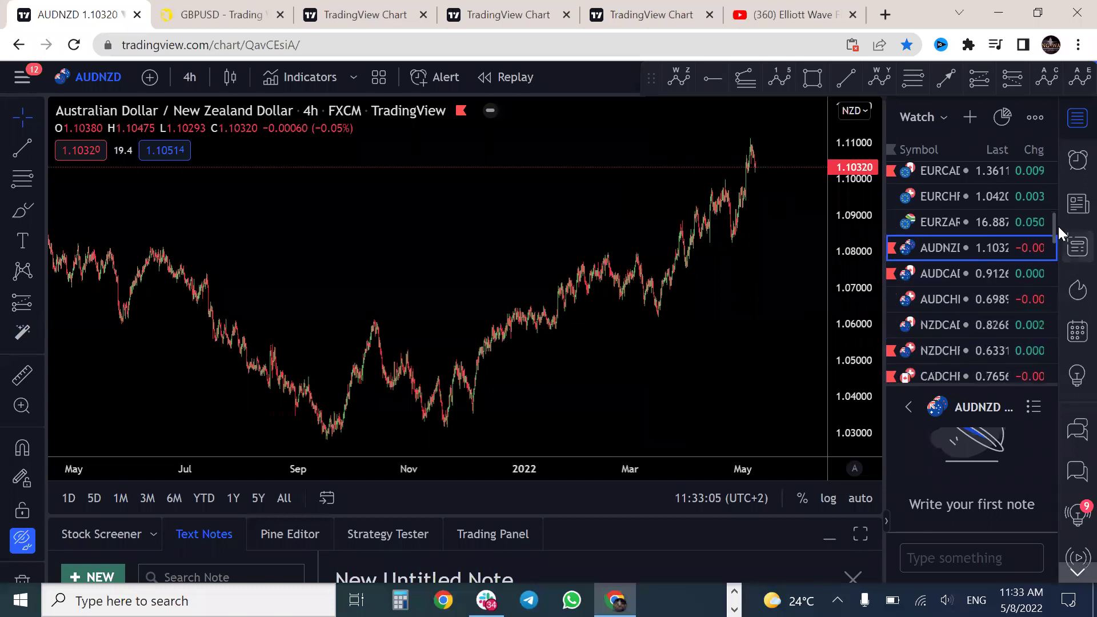
left_click(971, 273)
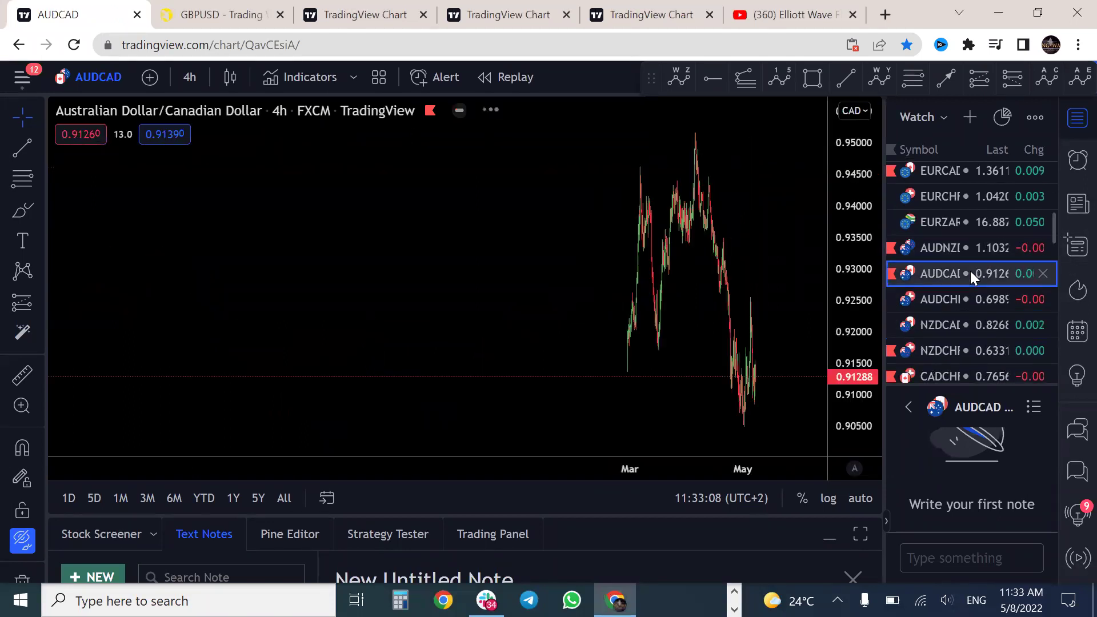
left_click_drag(564, 341, 555, 272)
scroll(515, 203, "up", 3)
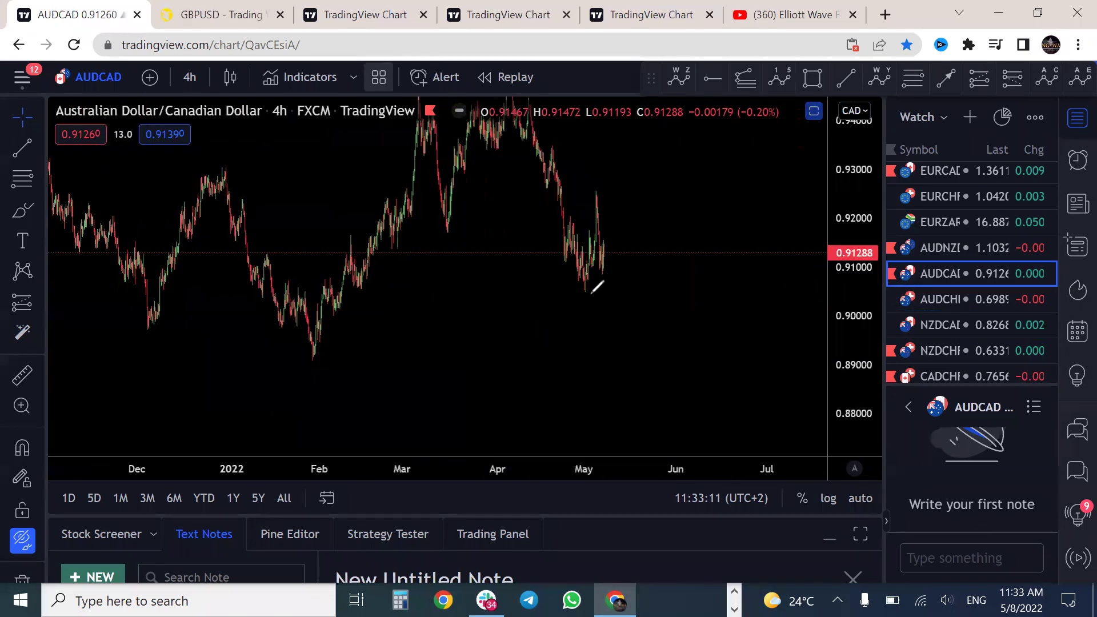
mouse_move(580, 294)
left_mouse_down()
mouse_move(600, 194)
mouse_move(605, 269)
mouse_move(615, 242)
mouse_move(616, 353)
left_mouse_up()
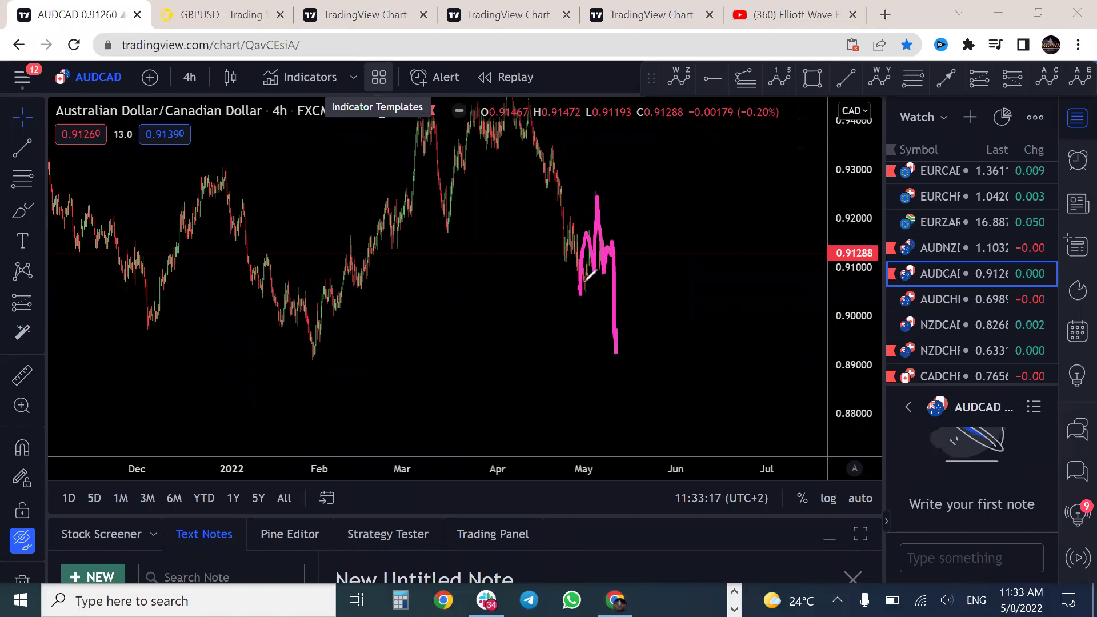
left_click_drag(599, 184, 598, 206)
left_click_drag(663, 469, 665, 486)
- Open the AUDCHF chart, trace the correction from the April high with boundary lines and a projected decline, and clear the markings
left_click(945, 294)
left_click_drag(845, 240, 834, 293)
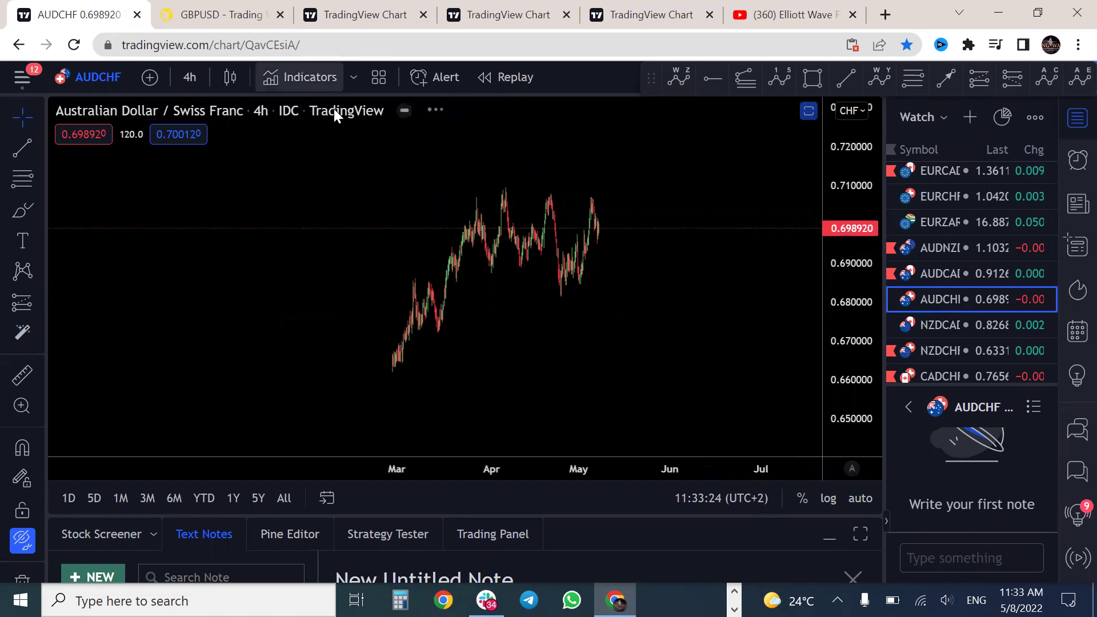
mouse_move(495, 188)
left_mouse_down()
mouse_move(553, 302)
mouse_move(593, 198)
mouse_move(631, 327)
left_mouse_up()
left_click_drag(555, 305, 667, 346)
left_click_drag(525, 181, 575, 197)
left_click_drag(602, 240, 628, 327)
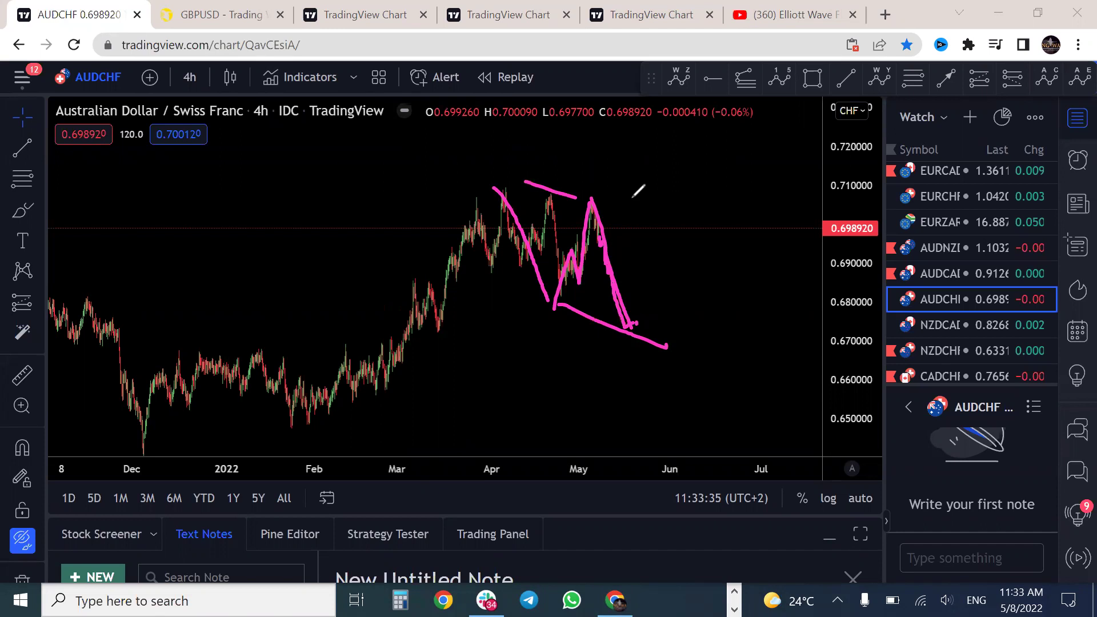
key("Escape")
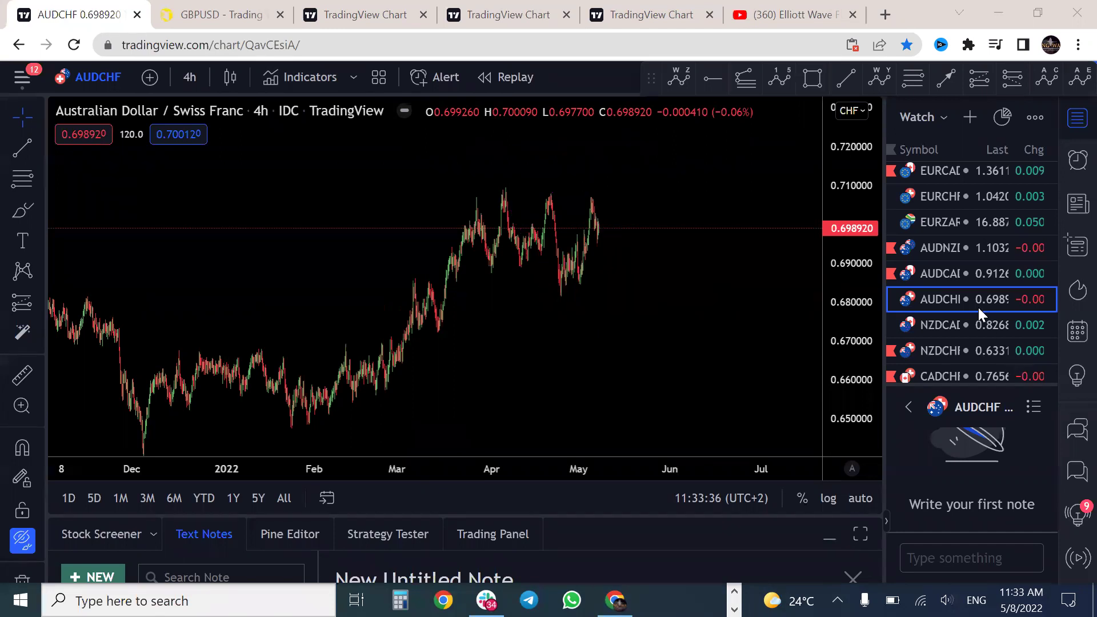
- Open the NZDCAD chart, sketch a projected move from the current May price, and clear the sketch
left_click(961, 321)
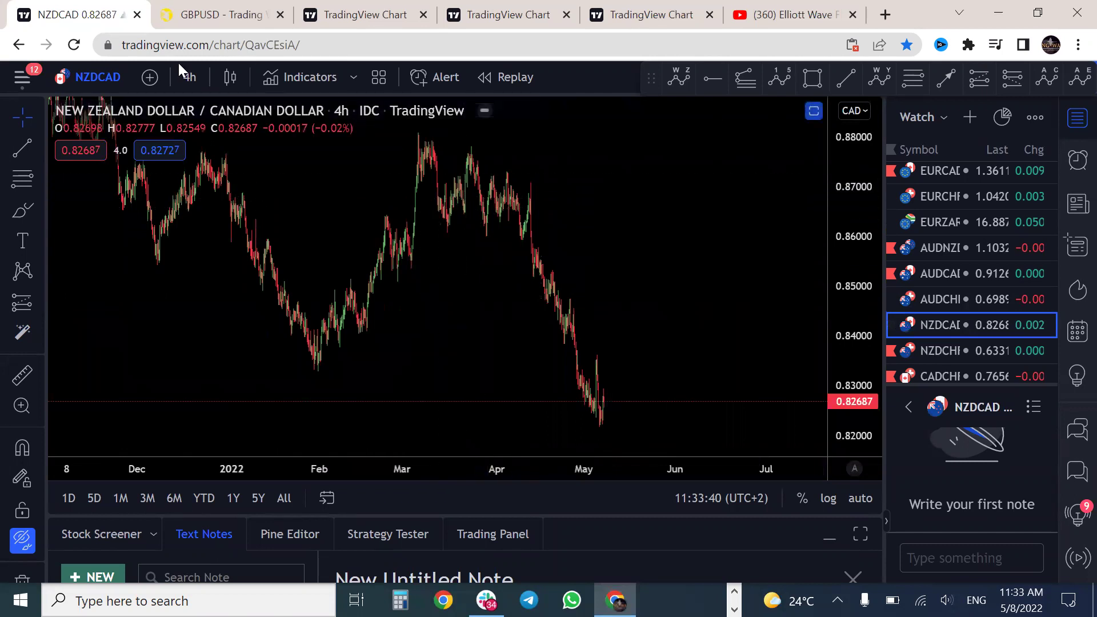
mouse_move(603, 393)
left_mouse_down()
mouse_move(608, 420)
mouse_move(633, 314)
mouse_move(667, 472)
left_mouse_up()
key("ctrl+z")
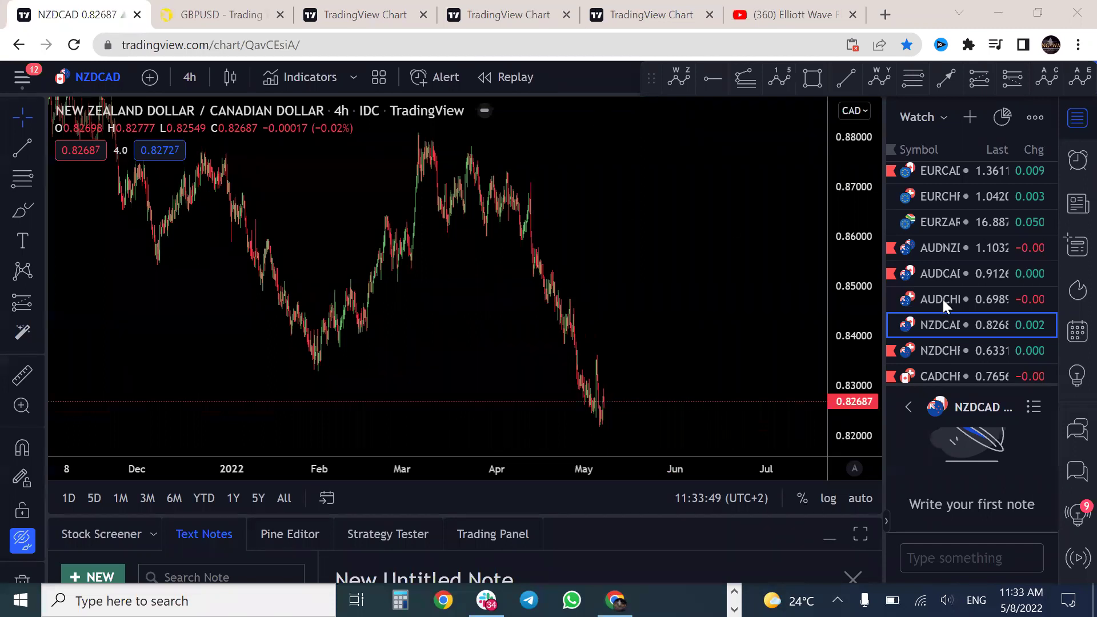
- Open the NZDCHF chart and trace the decline from the late-March high in pink, detailing its subwaves and a projected rise in yellow
left_click(949, 349)
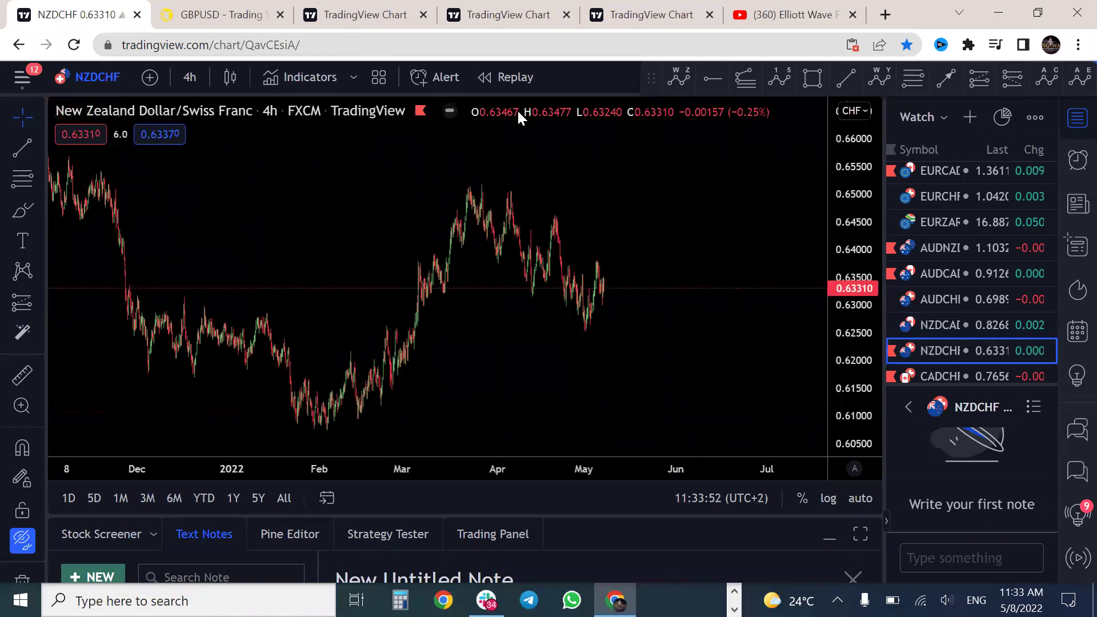
mouse_move(474, 182)
left_mouse_down()
mouse_move(532, 292)
mouse_move(554, 214)
mouse_move(601, 347)
left_mouse_up()
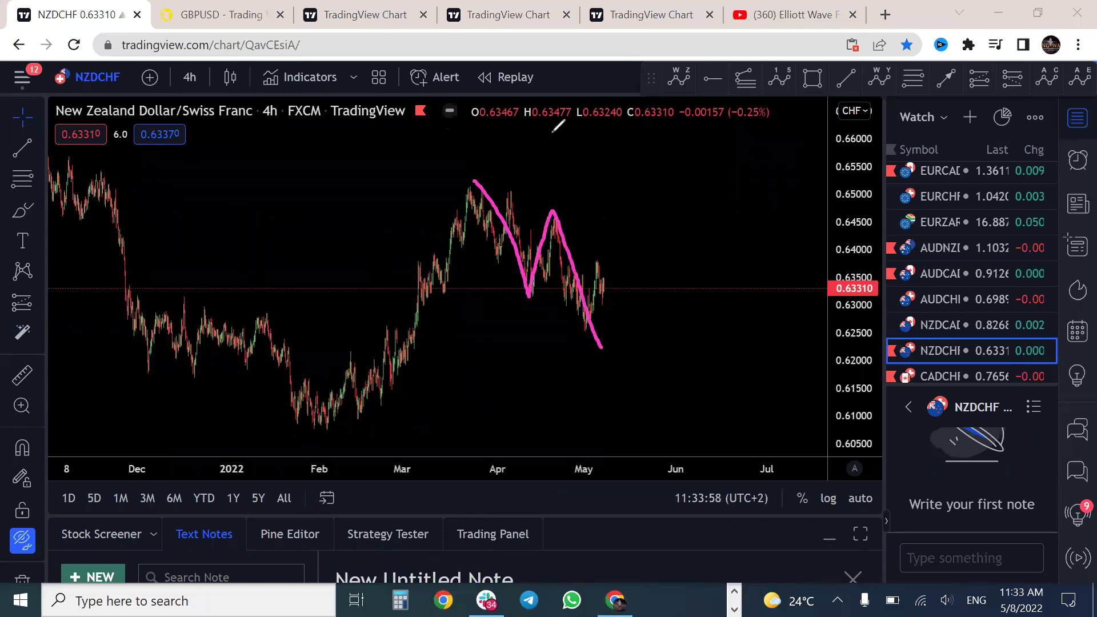
mouse_move(471, 187)
left_mouse_down()
mouse_move(490, 196)
mouse_move(519, 298)
left_mouse_up()
mouse_move(540, 250)
left_mouse_down()
mouse_move(546, 275)
mouse_move(560, 229)
mouse_move(573, 304)
mouse_move(593, 263)
mouse_move(601, 346)
mouse_move(653, 238)
left_mouse_up()
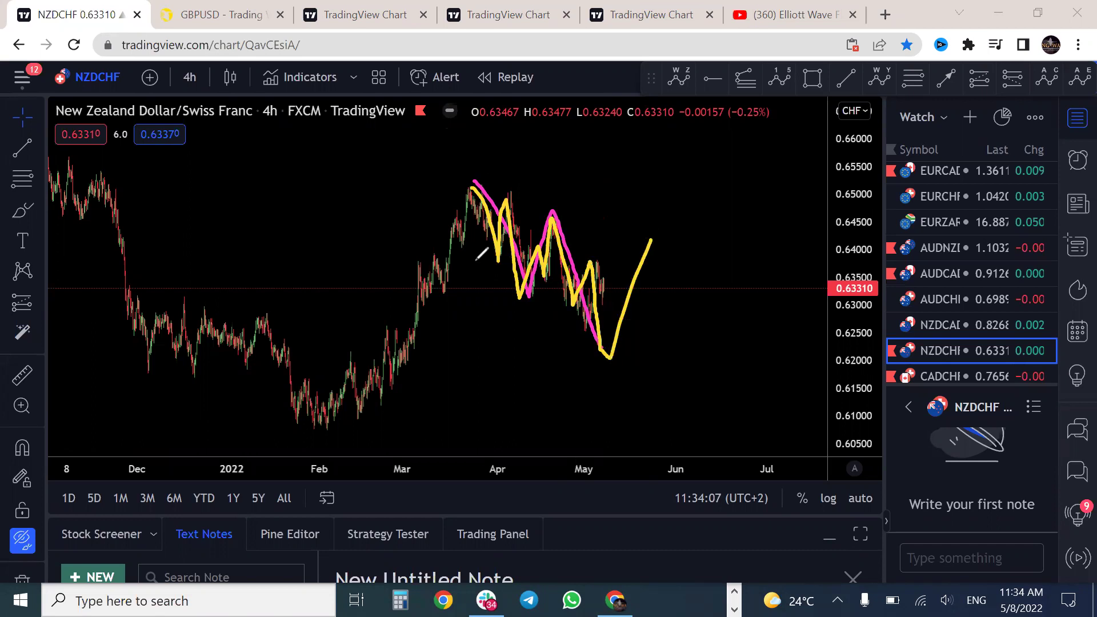
- Label the NZDCHF correction's turning points W, X and Y and draw a descending trendline across its highs
mouse_move(506, 303)
left_mouse_down()
mouse_move(521, 321)
mouse_move(527, 312)
left_mouse_up()
left_click_drag(554, 181, 562, 200)
mouse_move(599, 366)
left_mouse_down()
mouse_move(612, 373)
mouse_move(609, 393)
left_mouse_up()
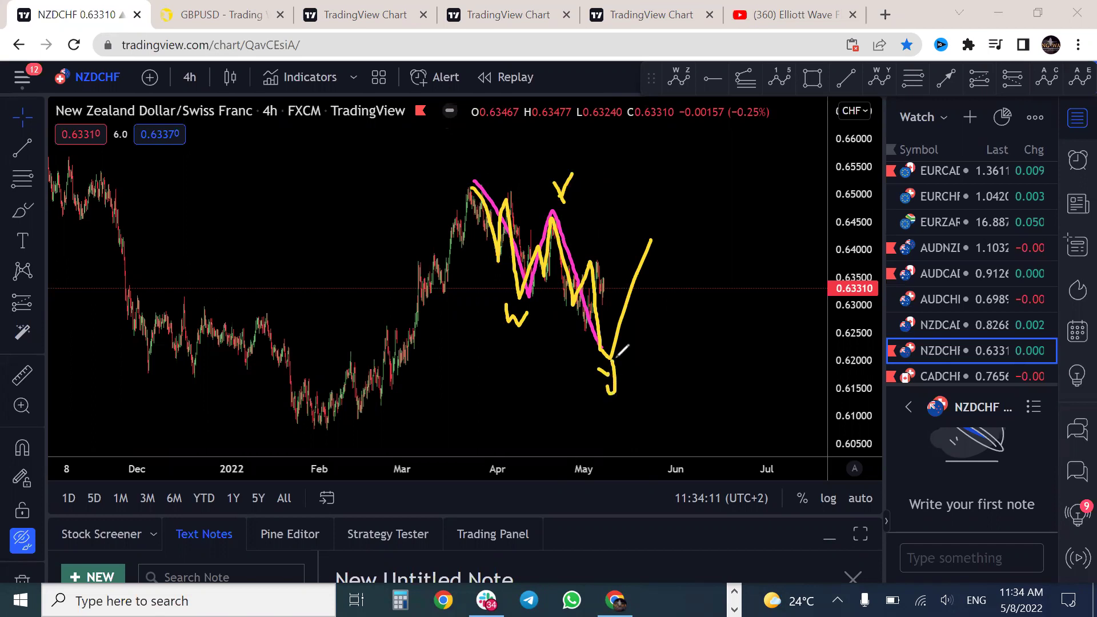
left_click_drag(487, 182, 647, 274)
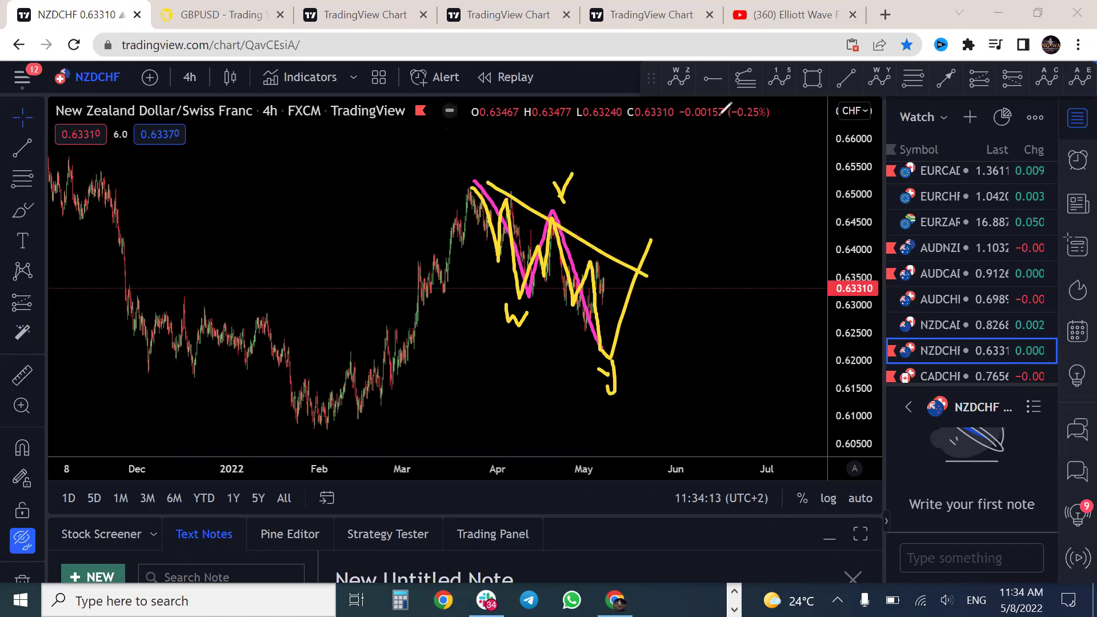
- Open the CADCHF chart, sketch a projected May pullback and rise, and bound the April correction with two lines
left_click(947, 369)
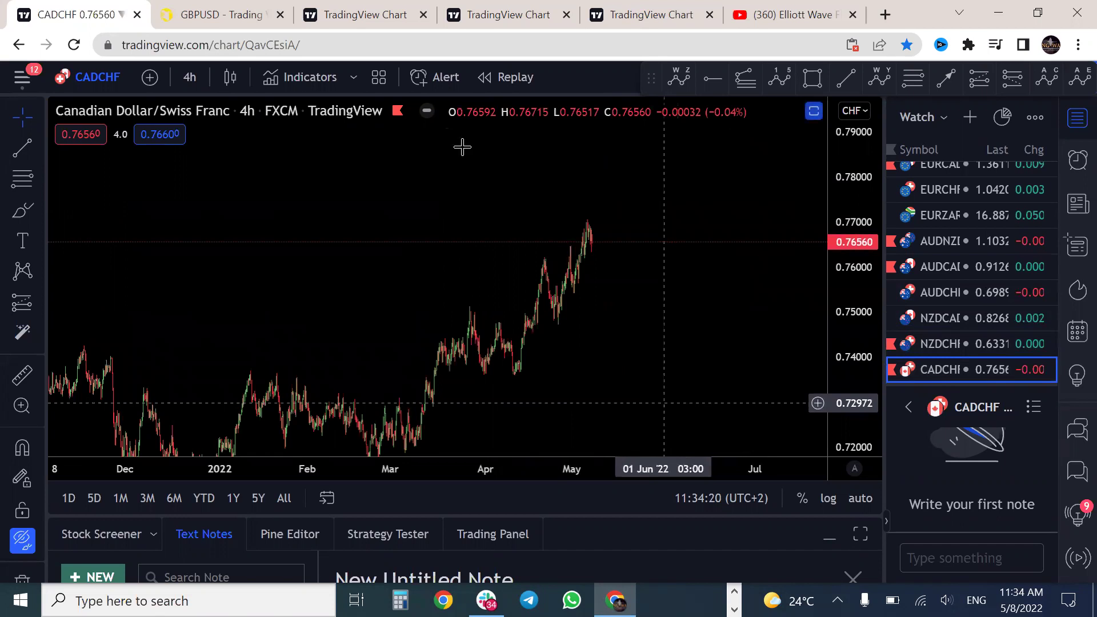
mouse_move(592, 220)
left_mouse_down()
mouse_move(611, 287)
mouse_move(632, 201)
left_mouse_up()
left_click_drag(473, 305, 519, 328)
left_click_drag(483, 369, 521, 374)
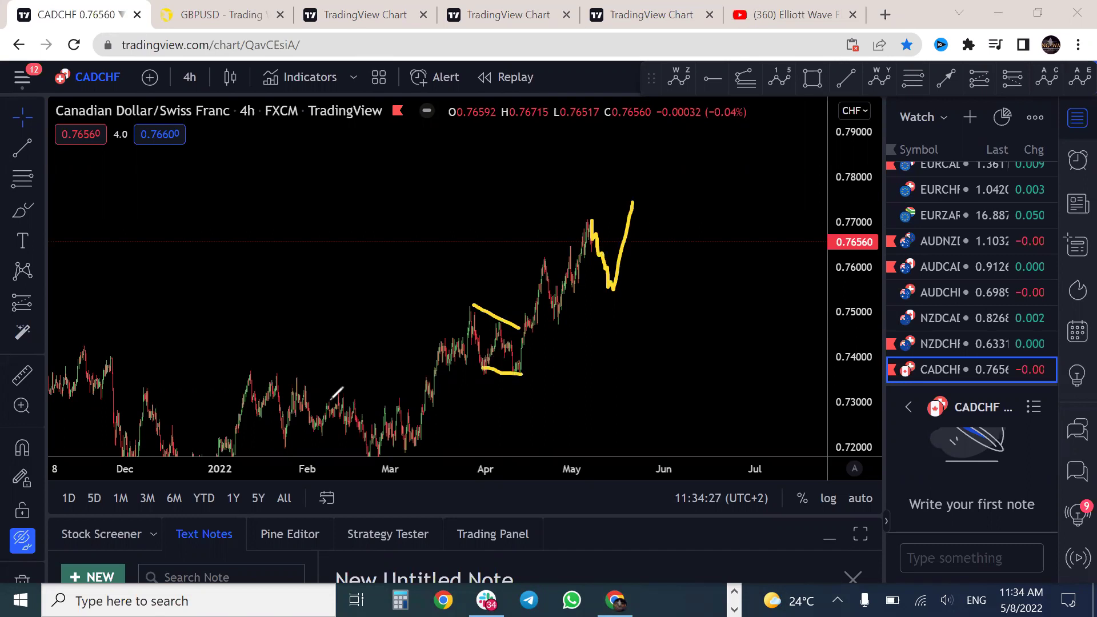
- Trace the January–March correction on CADCHF, bound it with two descending lines, and clear all the markings
mouse_move(265, 376)
left_mouse_down()
mouse_move(308, 440)
mouse_move(382, 460)
left_mouse_up()
left_click_drag(289, 434, 396, 466)
left_click_drag(262, 372, 392, 393)
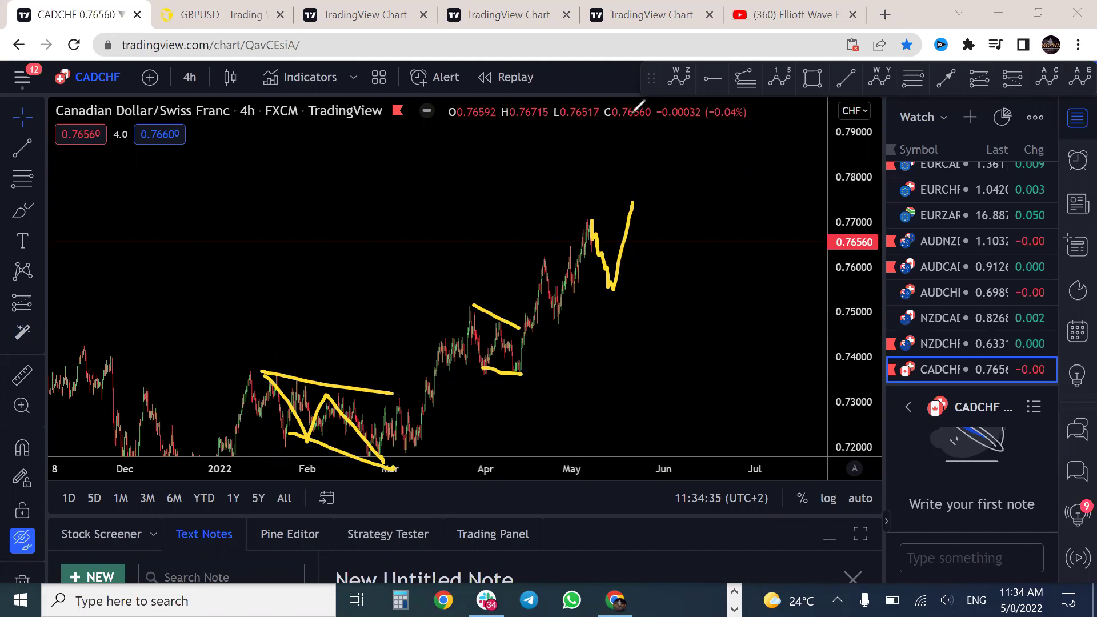
key("e")
scroll(951, 367, "down", 5)
scroll(993, 301, "up", 5)
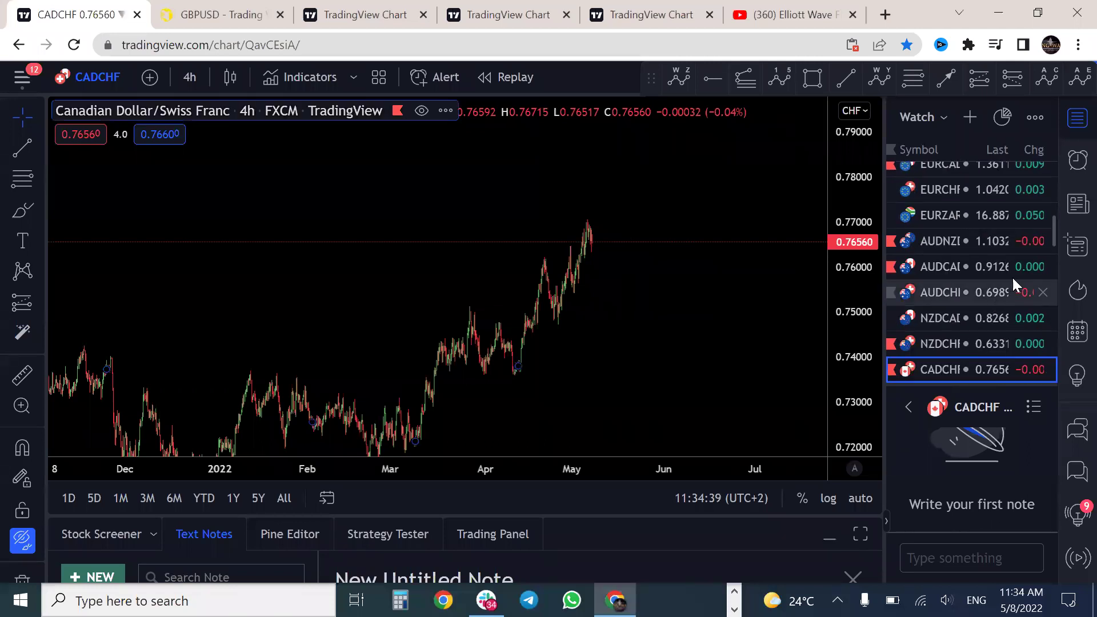
- Open the SPY chart, trace the decline from the January 2022 high to a target line near 385, and bound it with two descending lines
left_click_drag(1054, 231, 1053, 243)
left_click(947, 225)
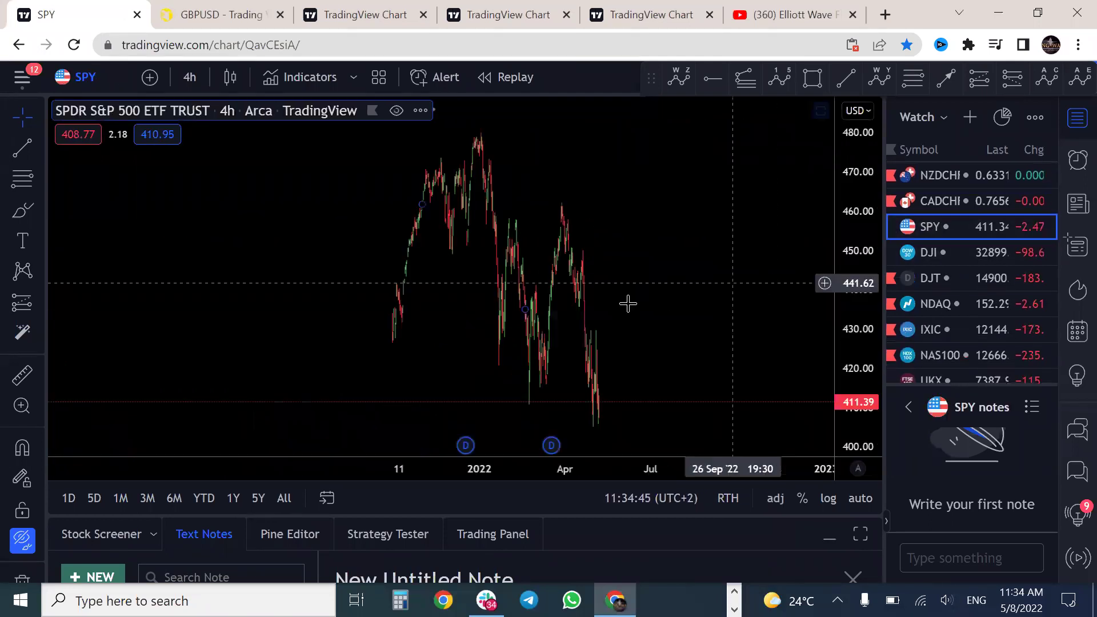
scroll(546, 254, "down", 4)
scroll(637, 234, "down", 5)
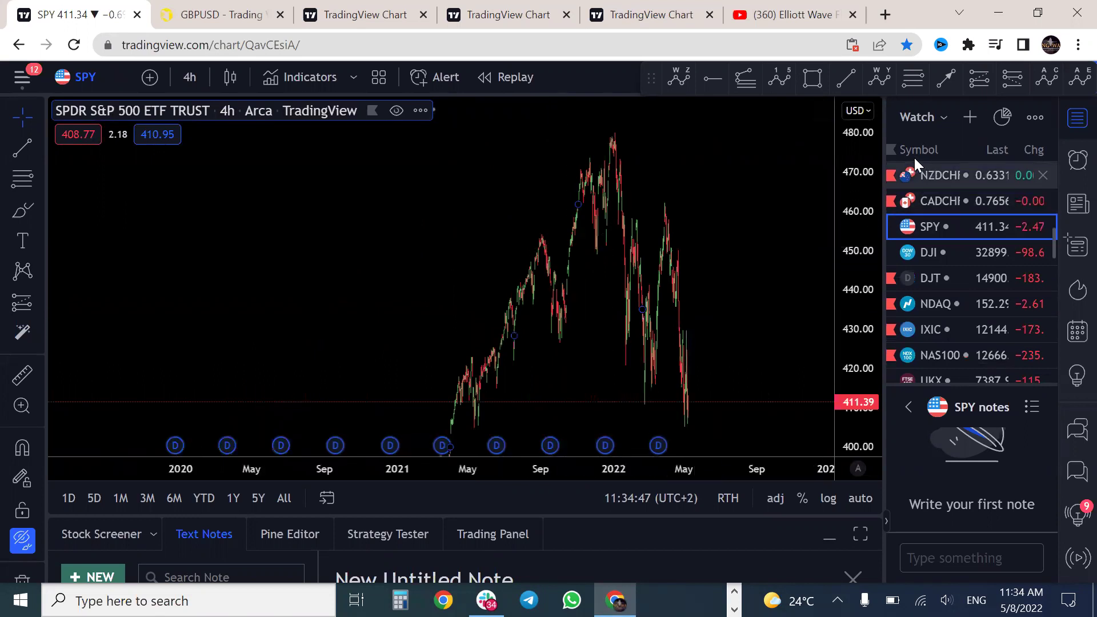
left_click_drag(862, 268, 863, 323)
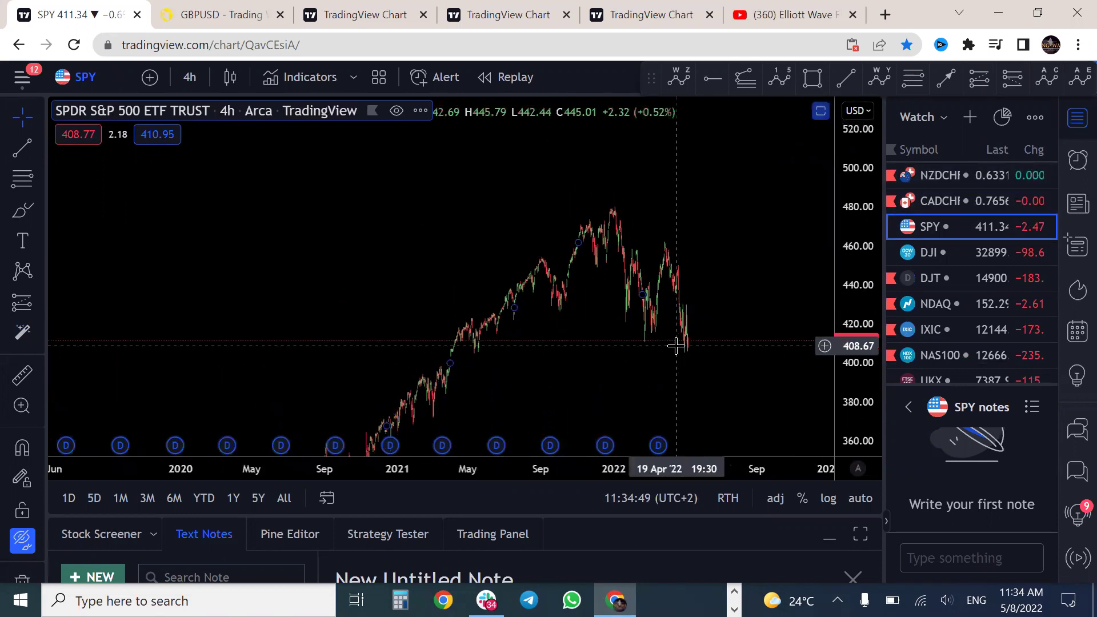
left_click_drag(676, 345, 686, 294)
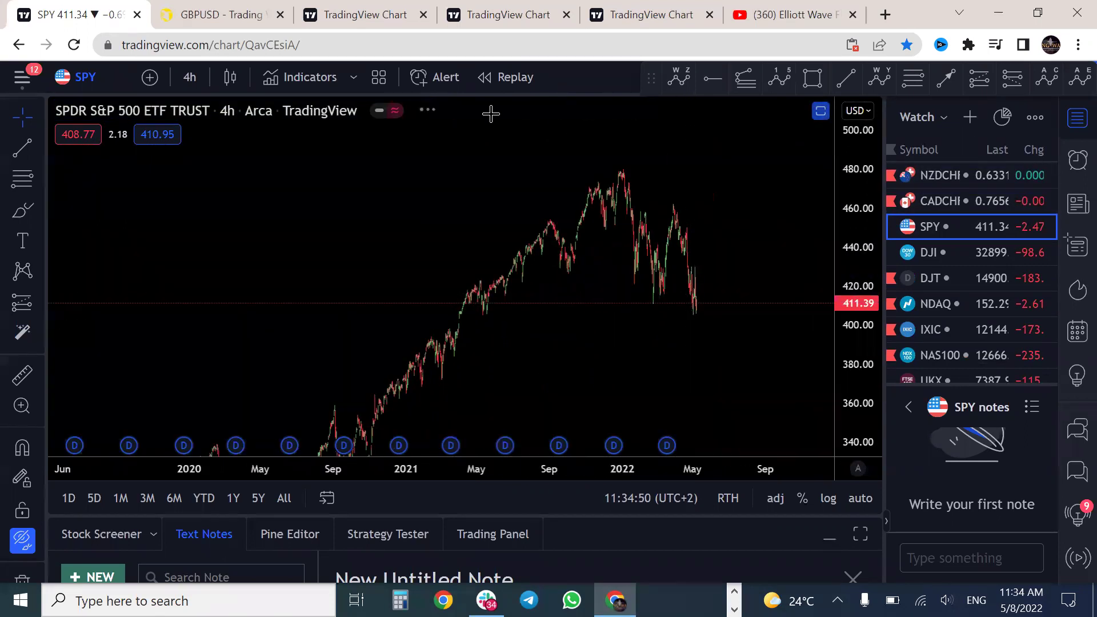
mouse_move(612, 157)
left_mouse_down()
mouse_move(657, 263)
mouse_move(676, 197)
mouse_move(698, 354)
mouse_move(743, 356)
left_mouse_up()
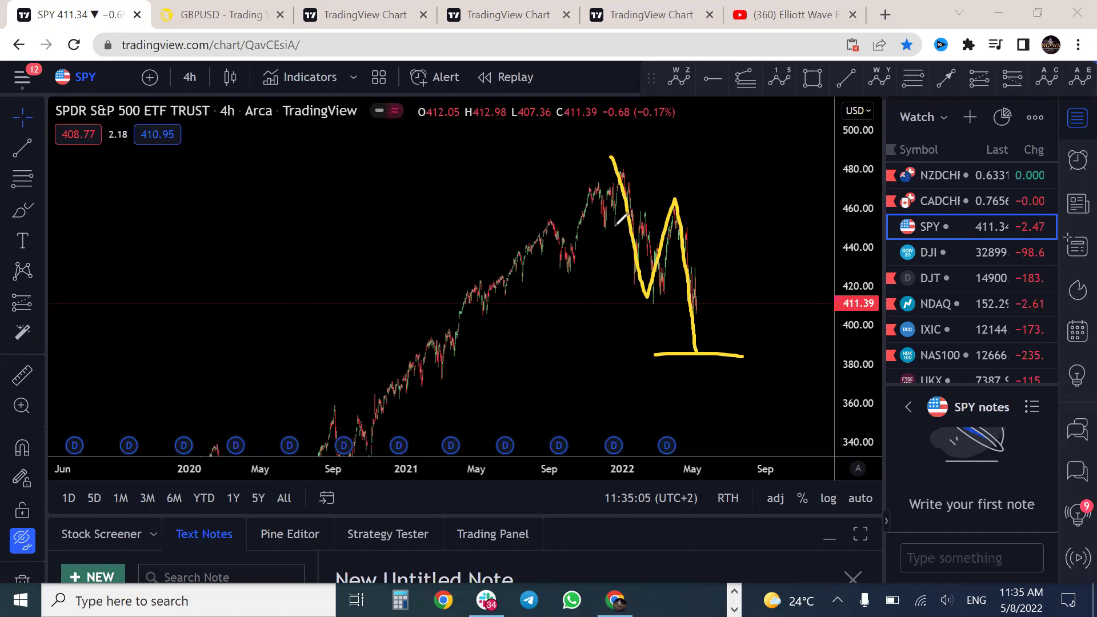
left_click_drag(650, 301, 690, 359)
left_click_drag(616, 166, 679, 222)
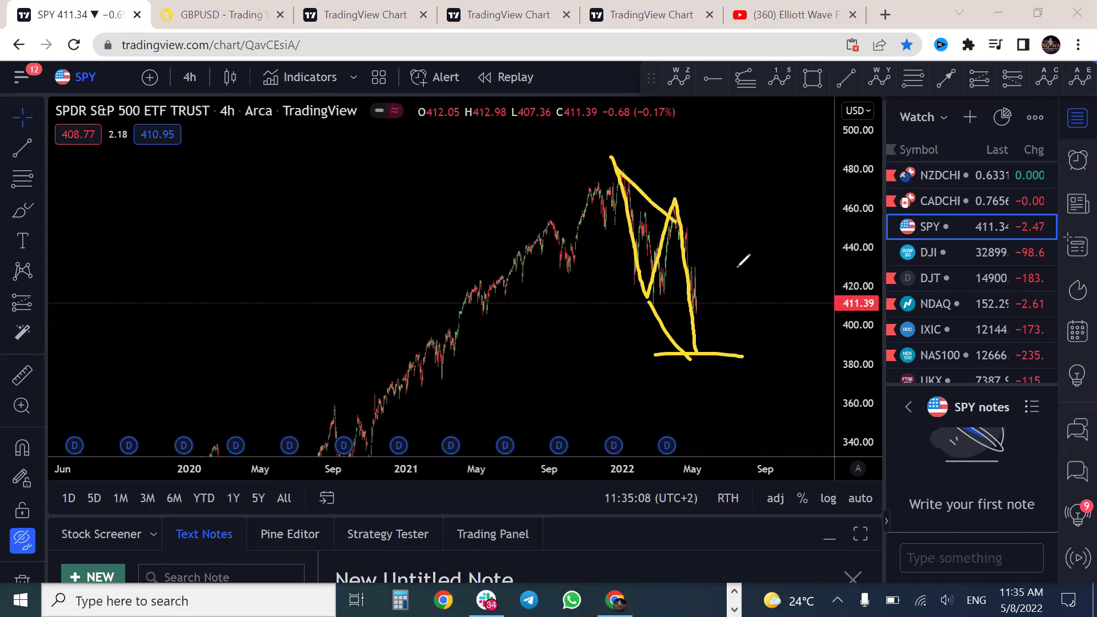
- Open the DJI chart and examine its price action from 2020 to May 2022
left_click(940, 255)
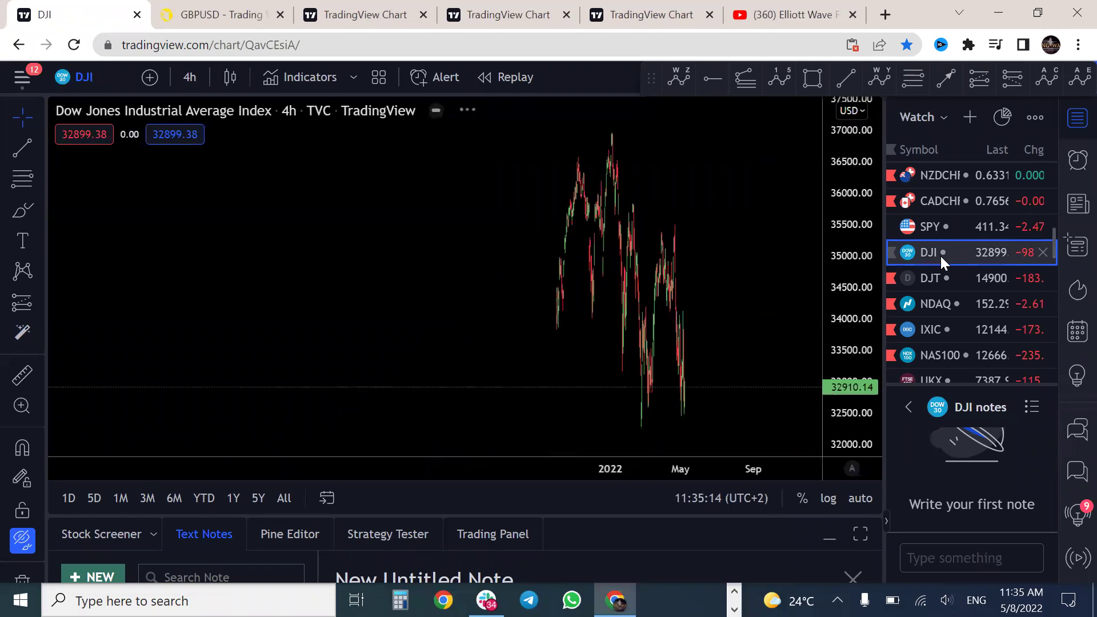
left_click_drag(592, 391, 546, 275)
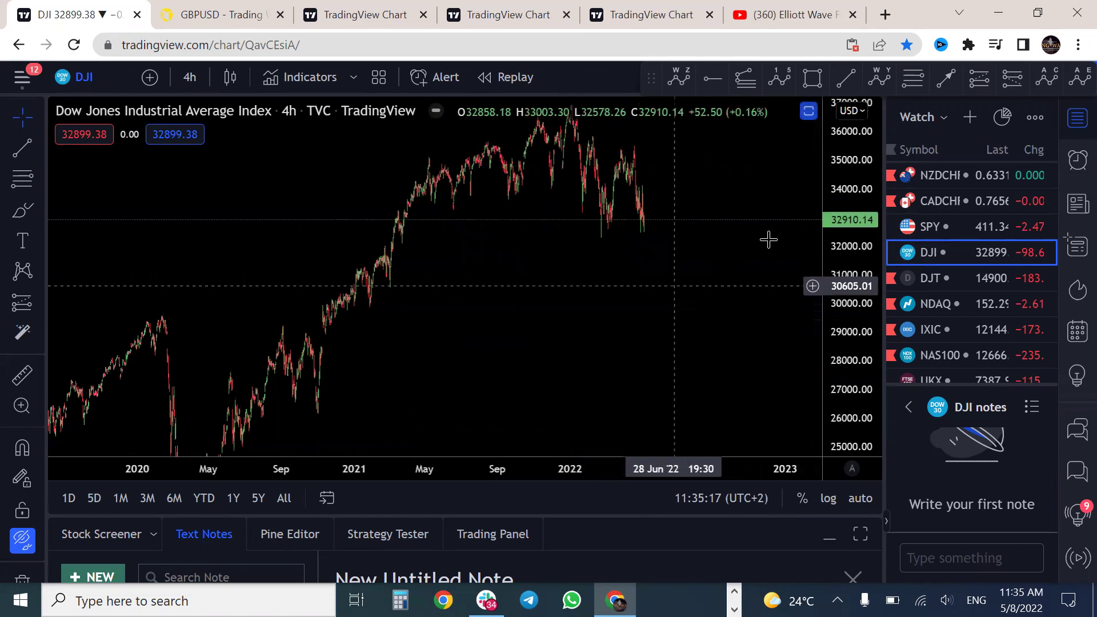
left_click_drag(835, 171, 675, 336)
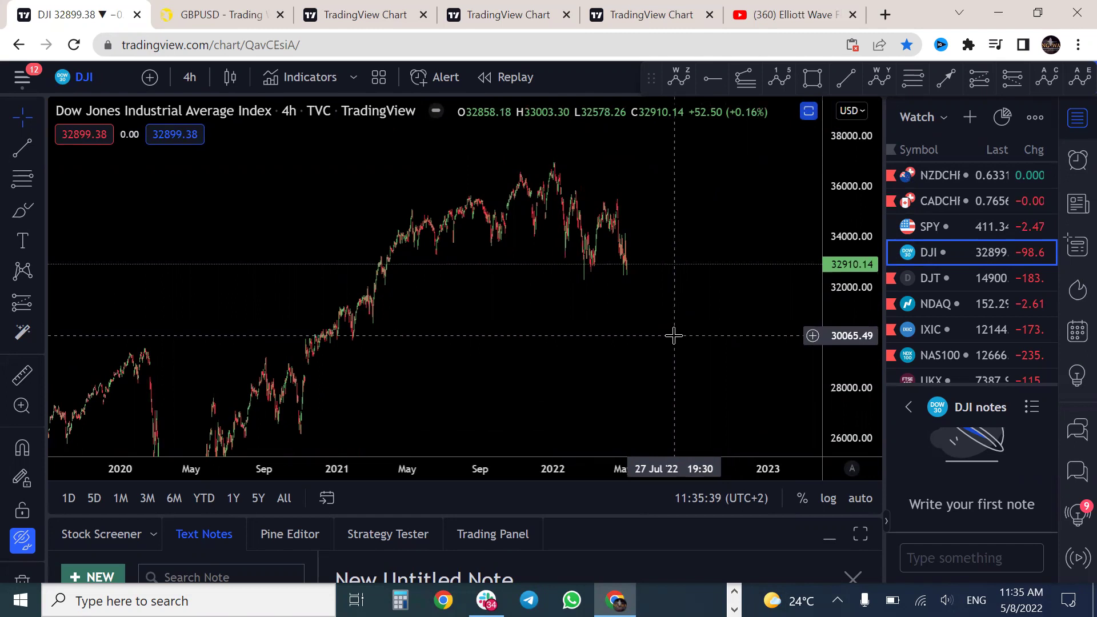
mouse_move(746, 232)
left_mouse_down()
mouse_move(752, 194)
mouse_move(752, 220)
left_mouse_up()
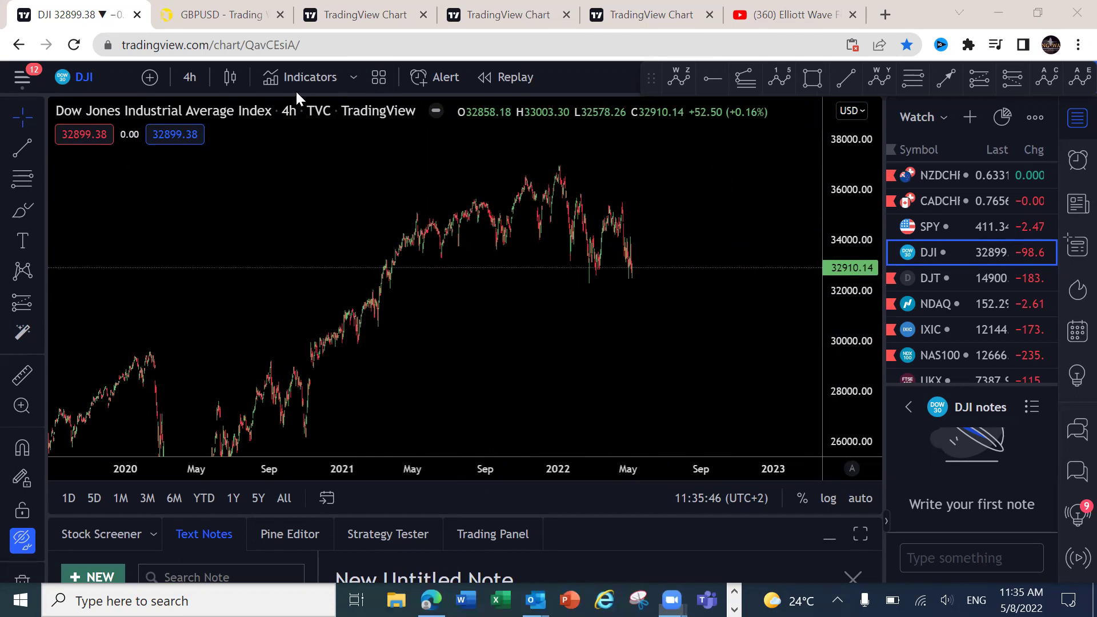
left_click(149, 79)
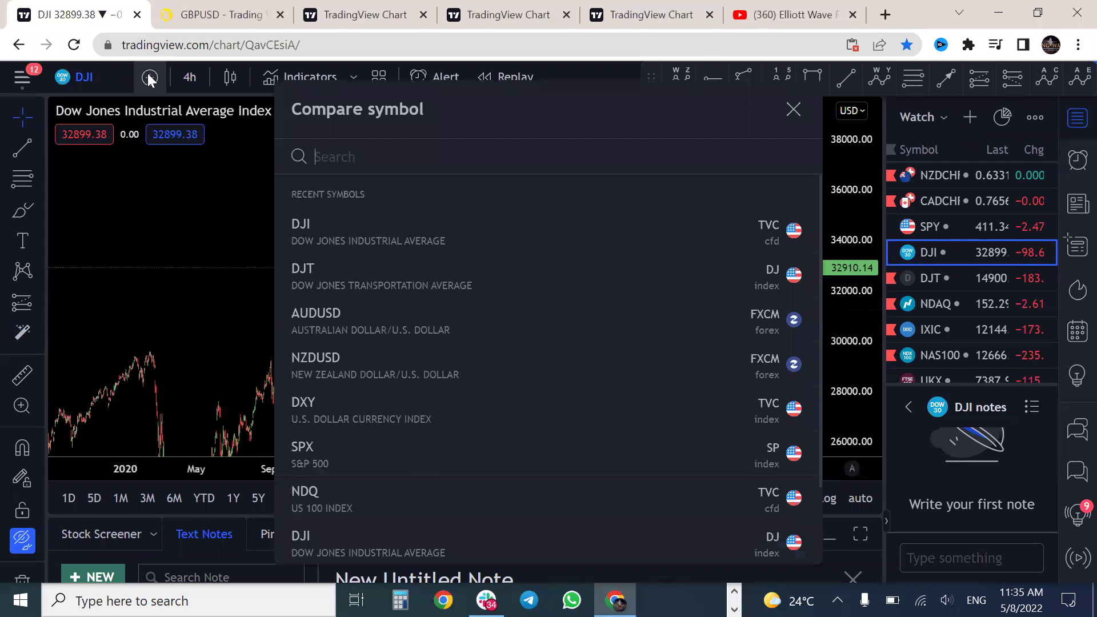
left_click(323, 229)
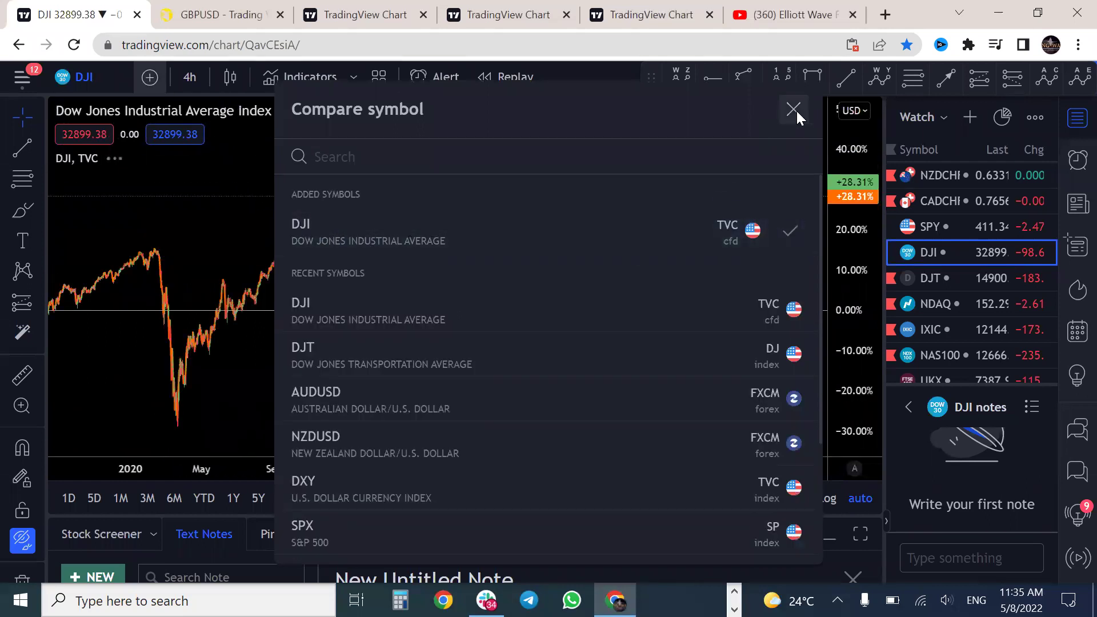
left_click(793, 109)
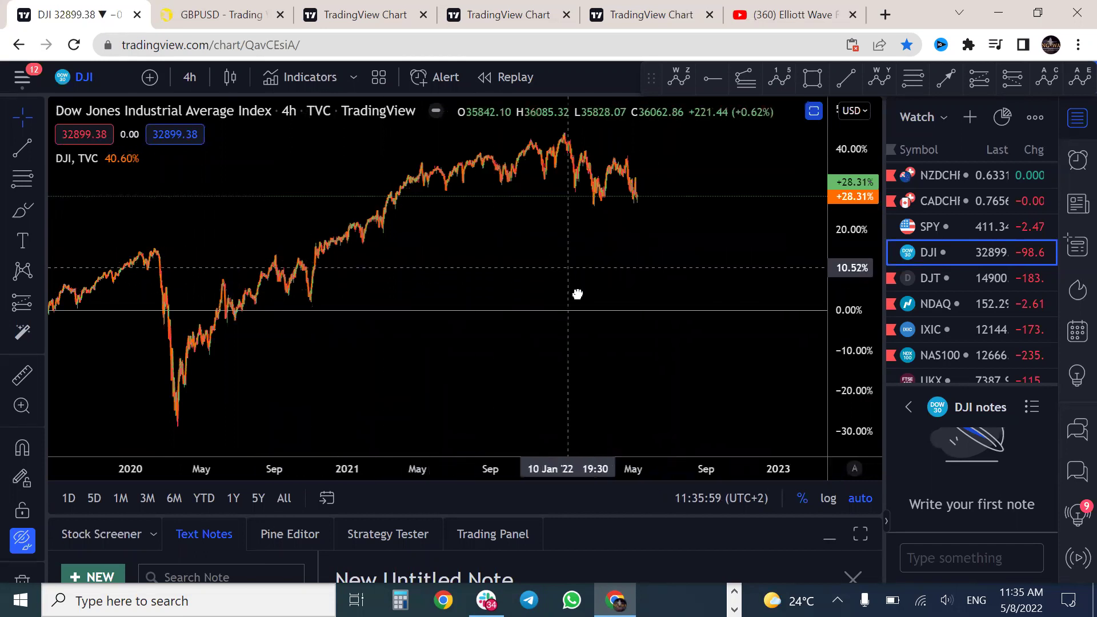
left_click_drag(659, 289, 757, 338)
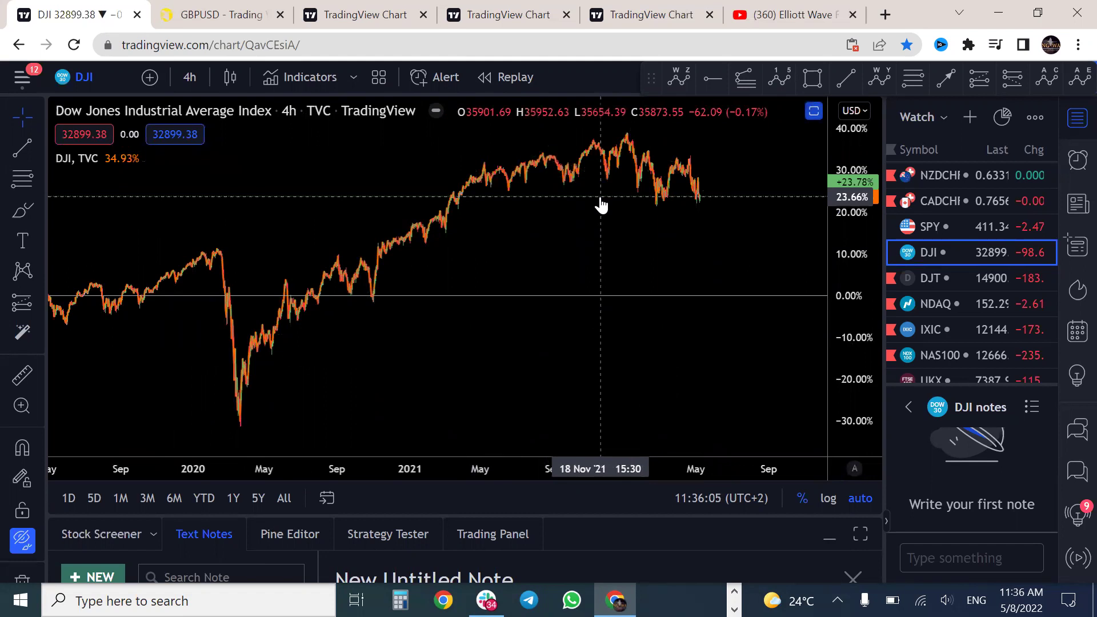
scroll(601, 204, "right", 3)
key("alt+p")
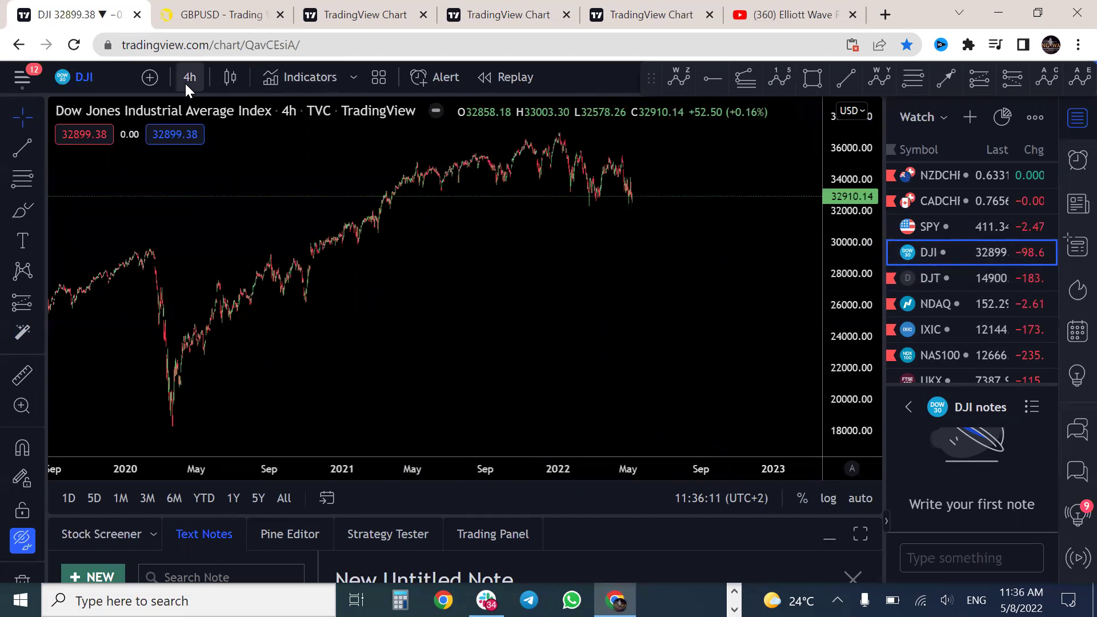
- Overlay the Dow Jones Transportation Average (DJT) on the DJI chart as a comparison symbol
left_click(149, 77)
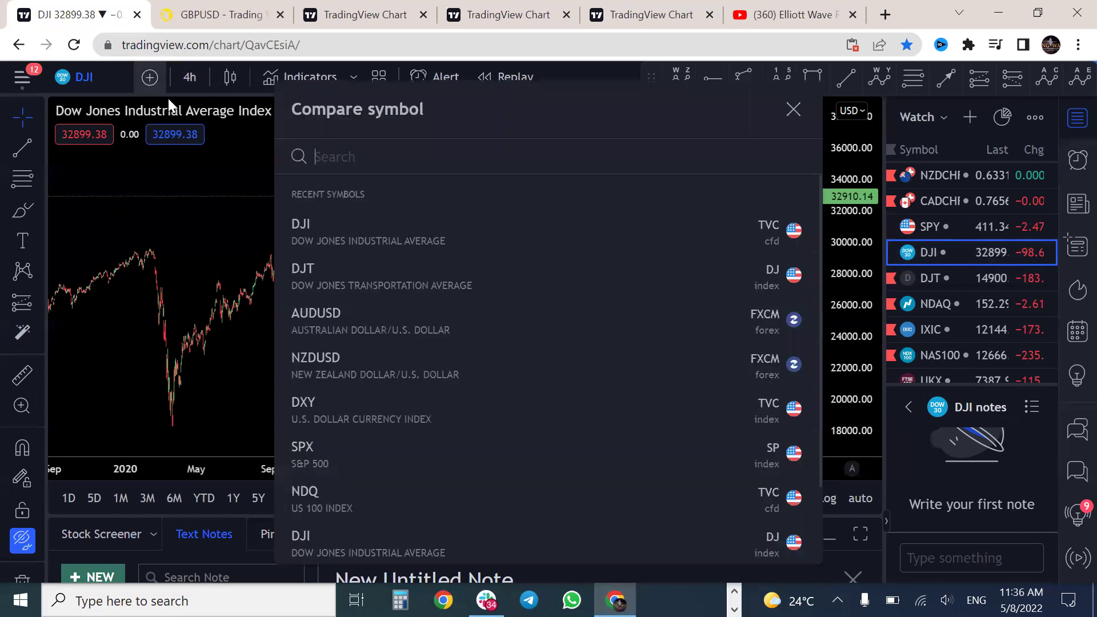
left_click(335, 272)
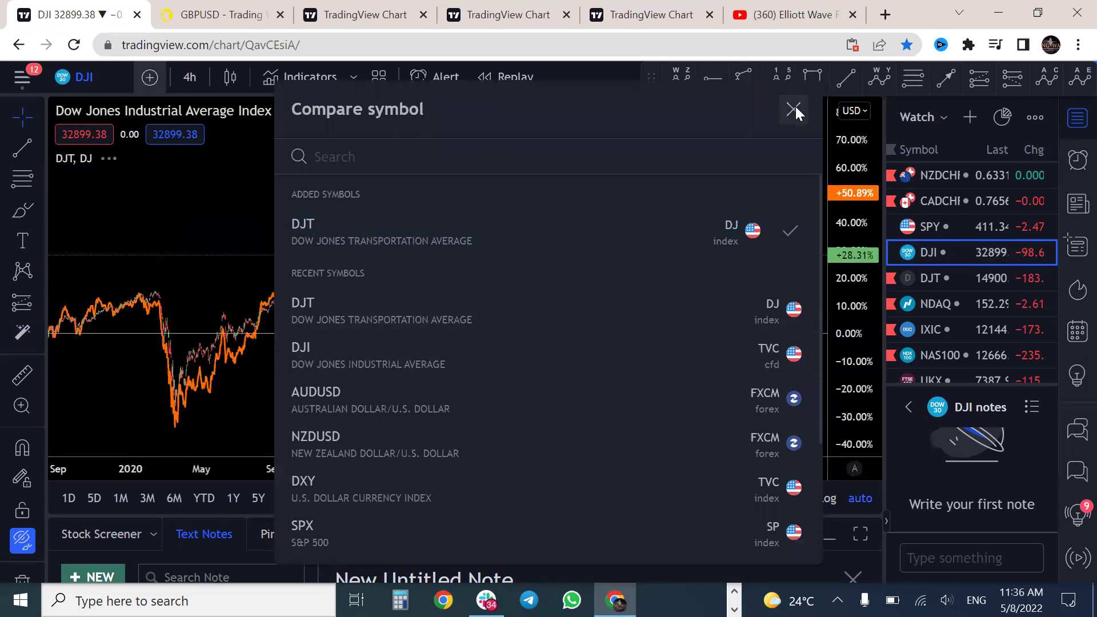
left_click(794, 110)
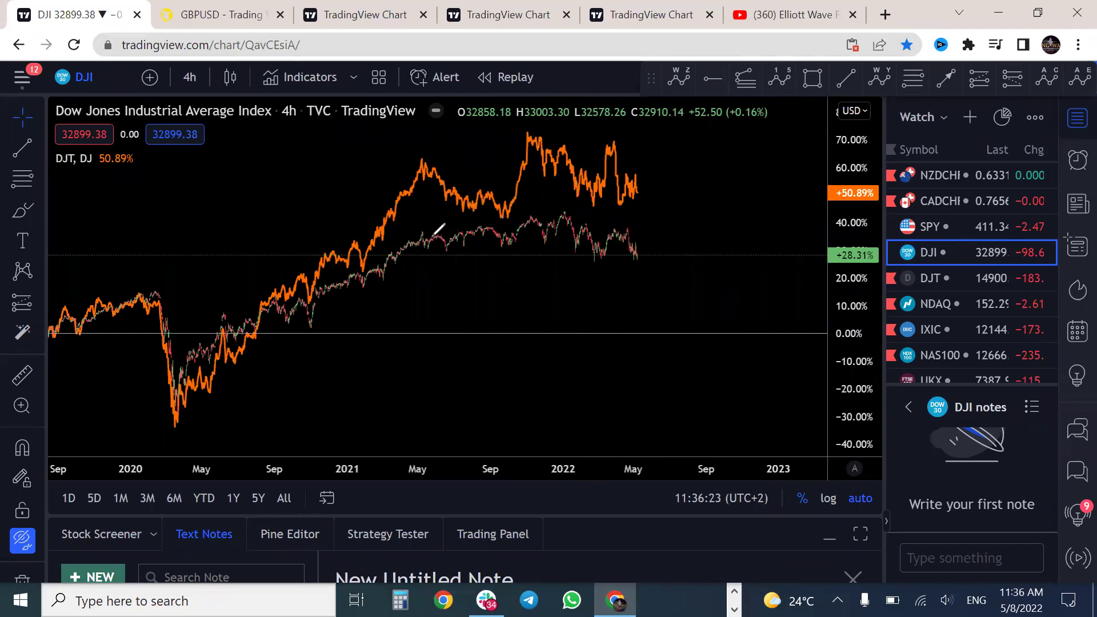
left_click(492, 237)
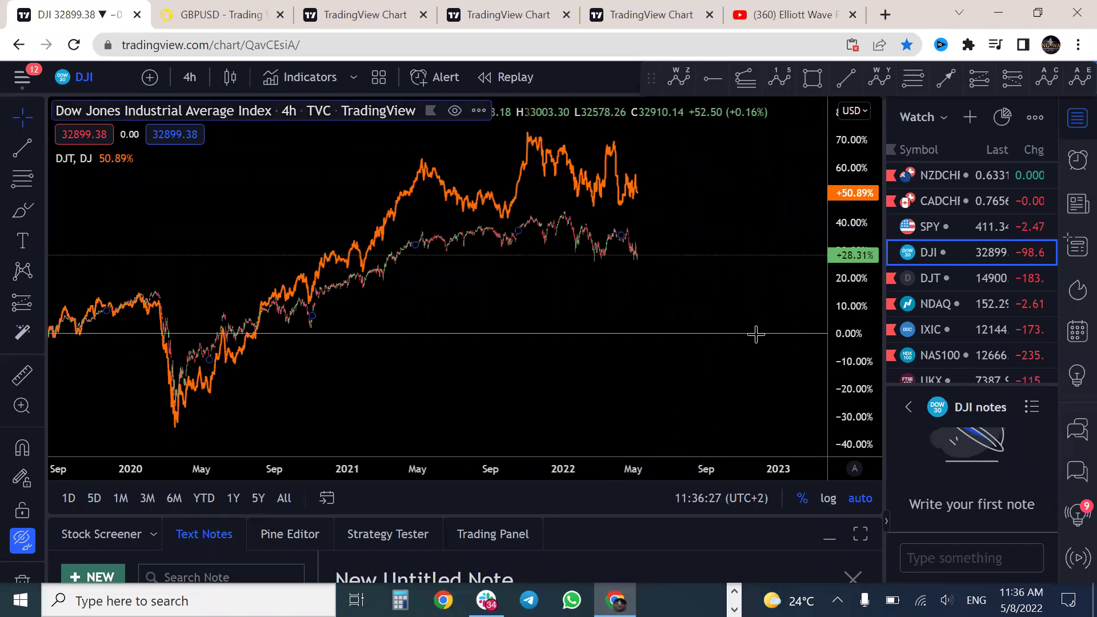
scroll(664, 340, "up", 3)
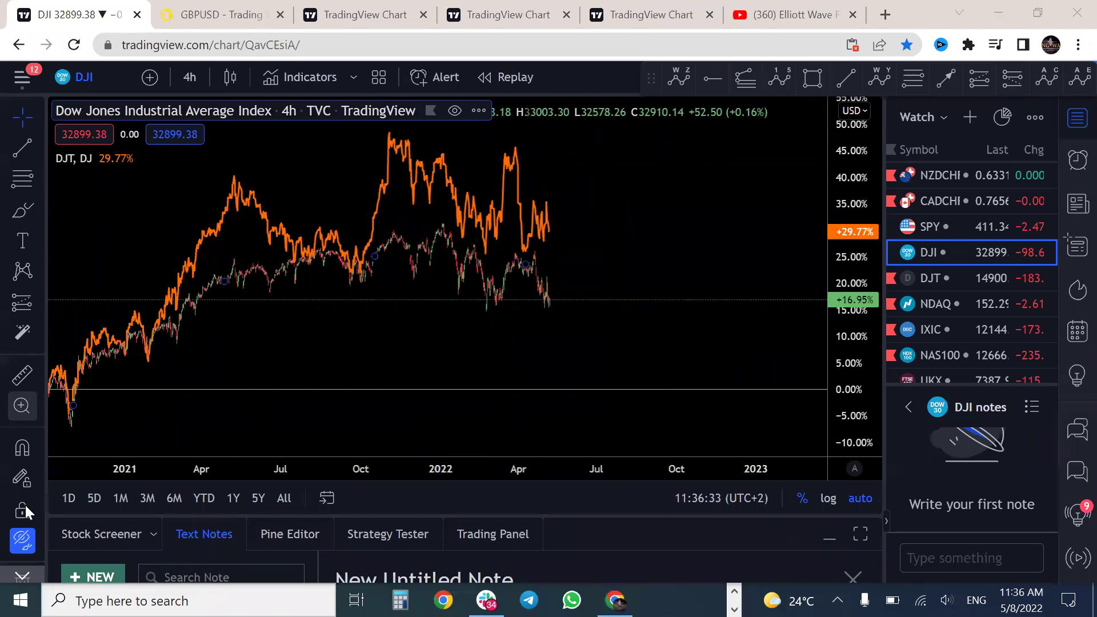
- Show the saved drawings and join the November 2021 and January 2022 highs with one line on DJI and another on DJT
left_click(25, 544)
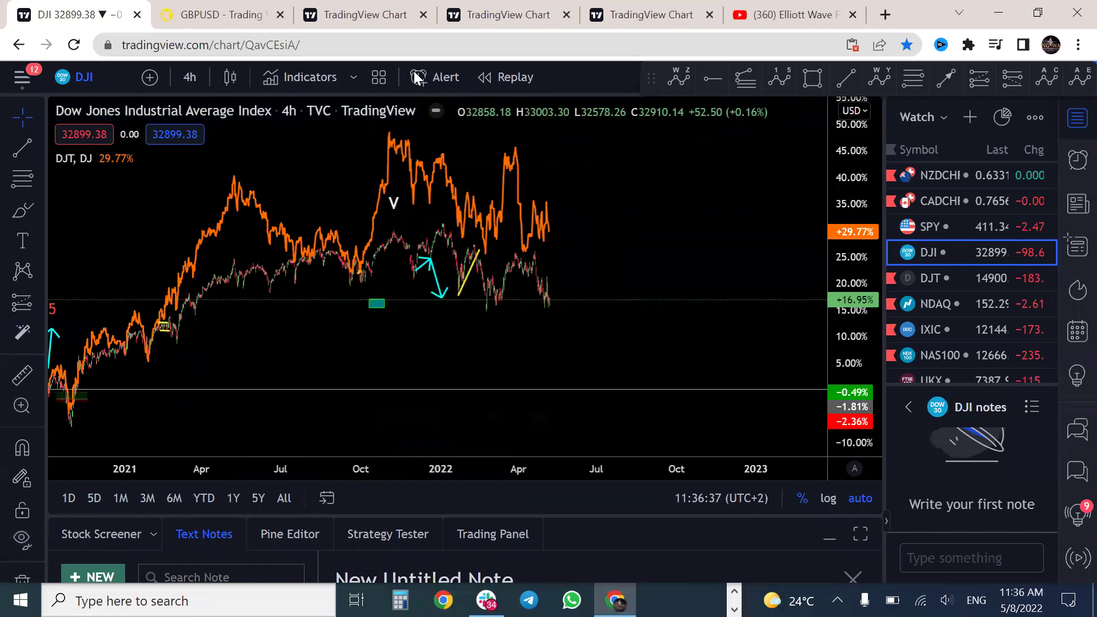
left_click_drag(386, 237, 444, 230)
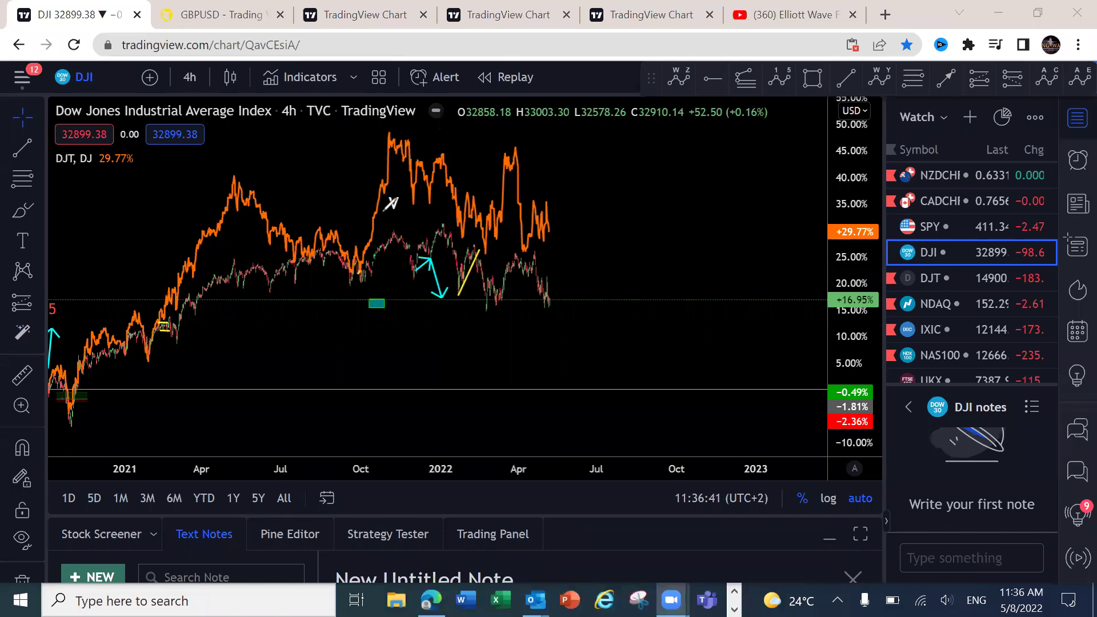
left_click_drag(387, 236, 449, 225)
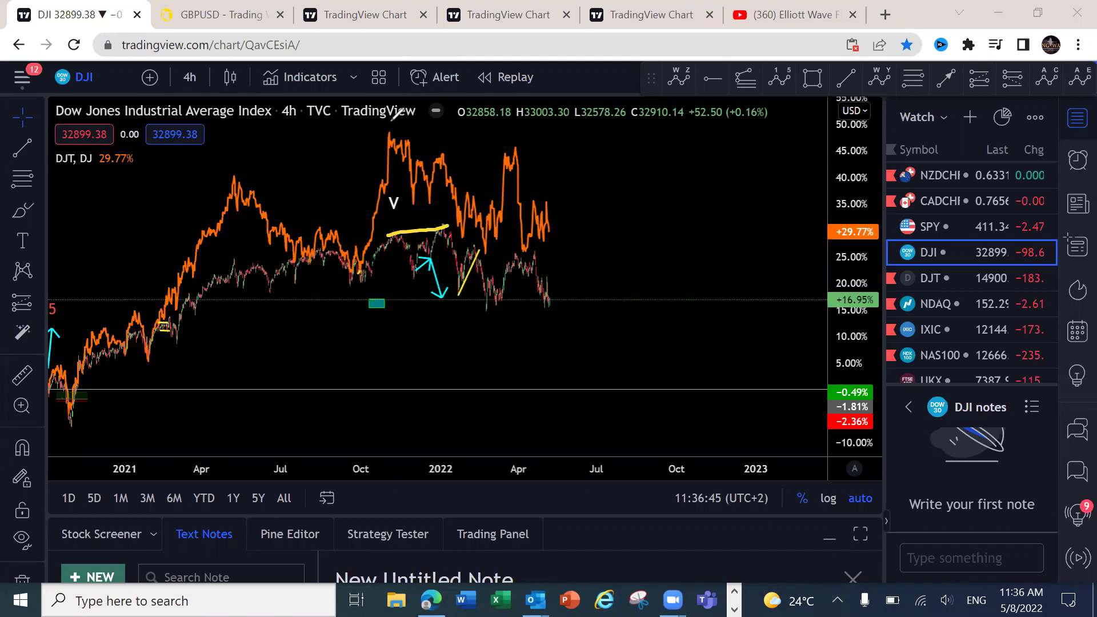
left_click_drag(388, 131, 451, 158)
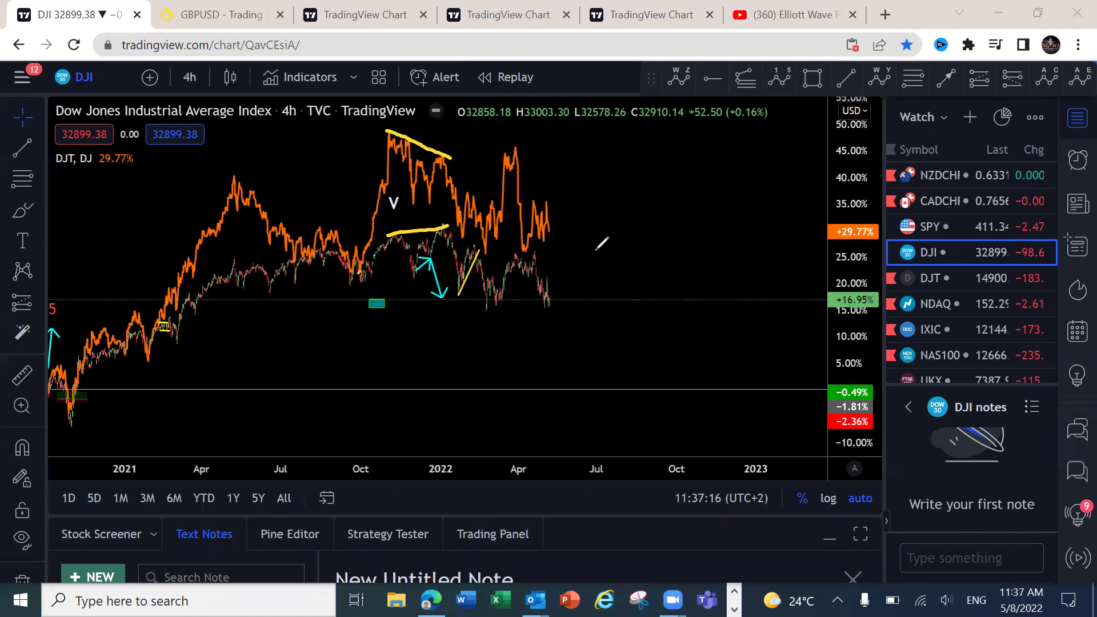
- Hide the saved drawings, mark the January–February 2020 highs on both indices, and trace the crash into March 2020
left_click_drag(346, 346, 886, 263)
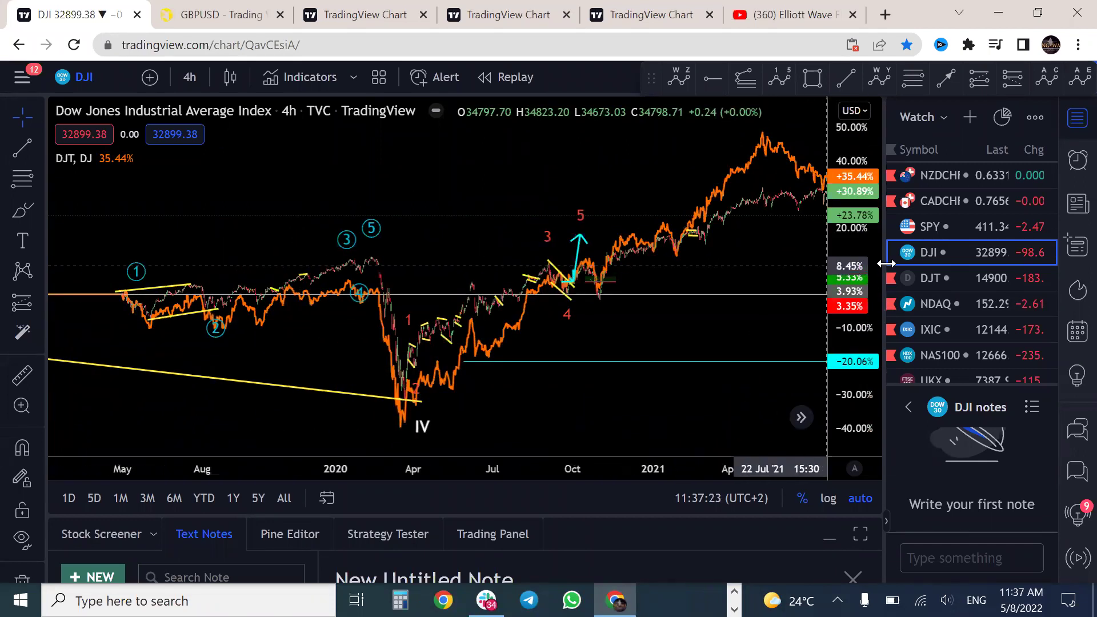
left_click(18, 539)
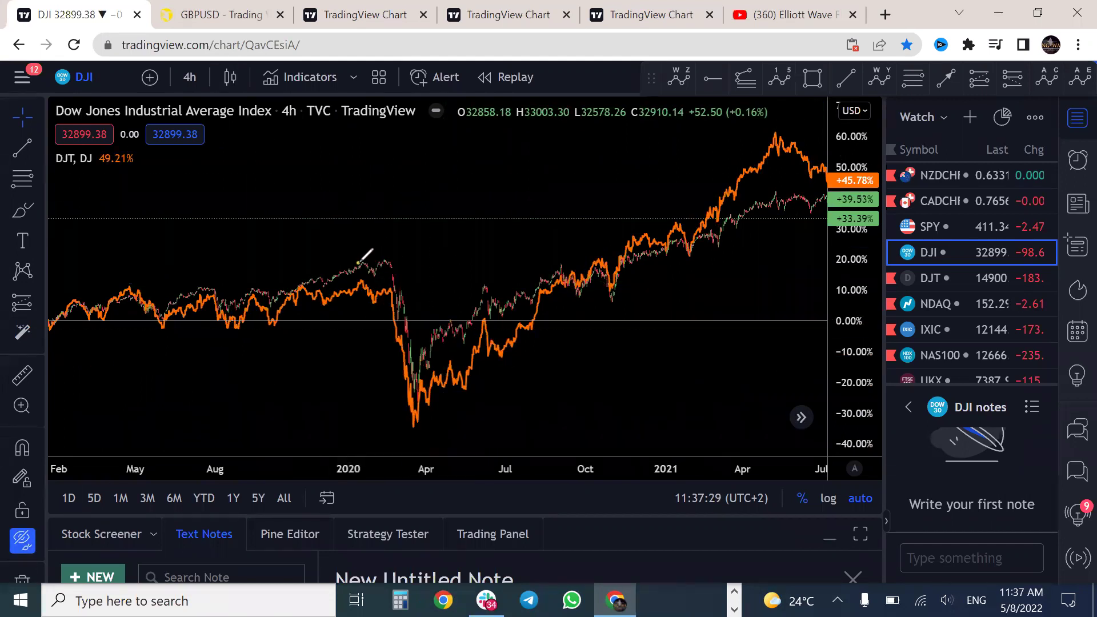
left_click_drag(360, 262, 389, 255)
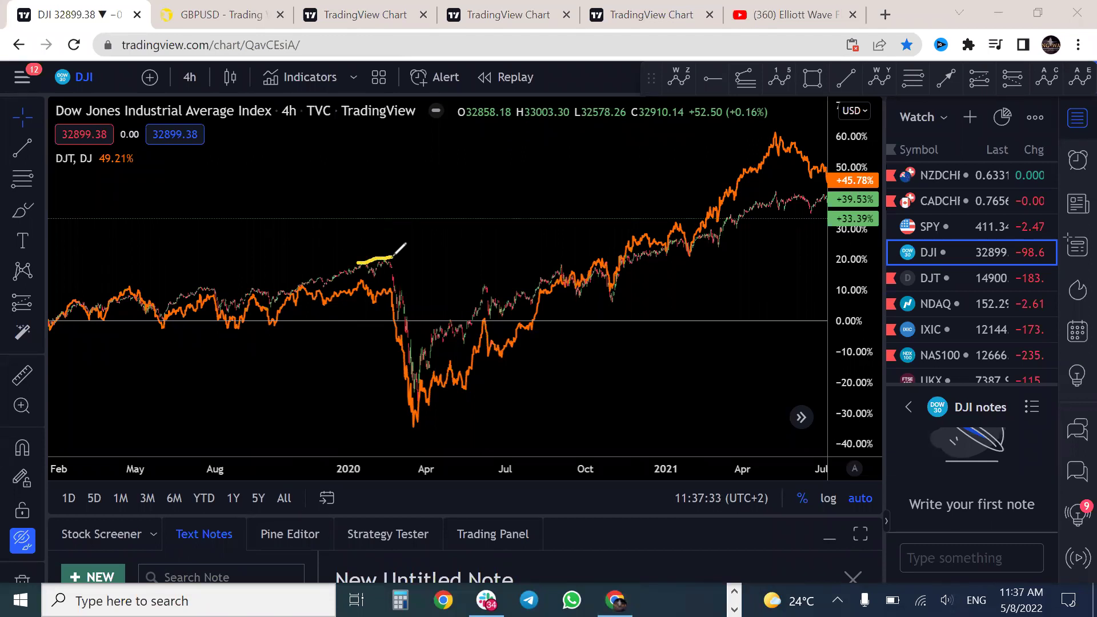
left_click_drag(360, 281, 393, 289)
mouse_move(392, 259)
left_mouse_down()
mouse_move(419, 231)
mouse_move(400, 281)
mouse_move(411, 397)
left_mouse_up()
- Clear the freehand markings and remove the DJT comparison from the DJI chart
key("ctrl+z")
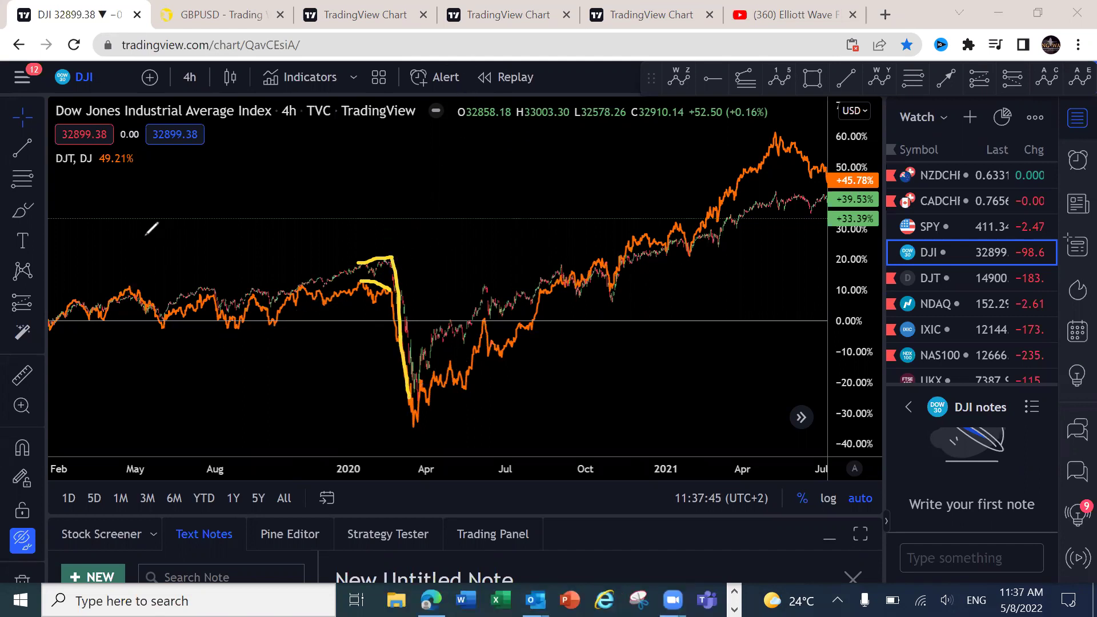
key("Escape")
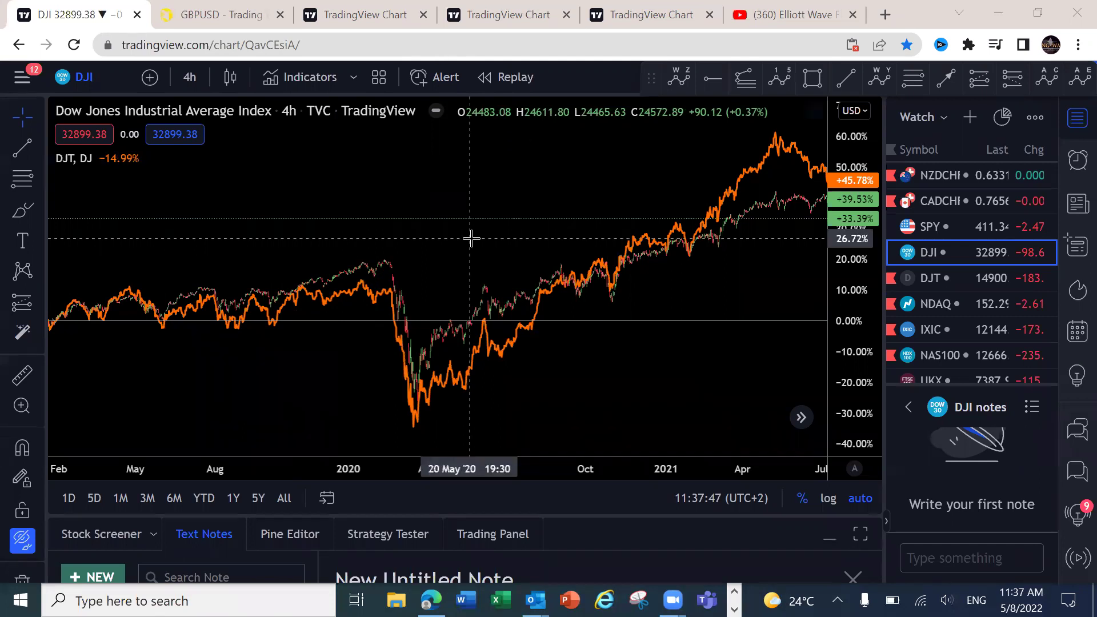
scroll(343, 208, "right", 5)
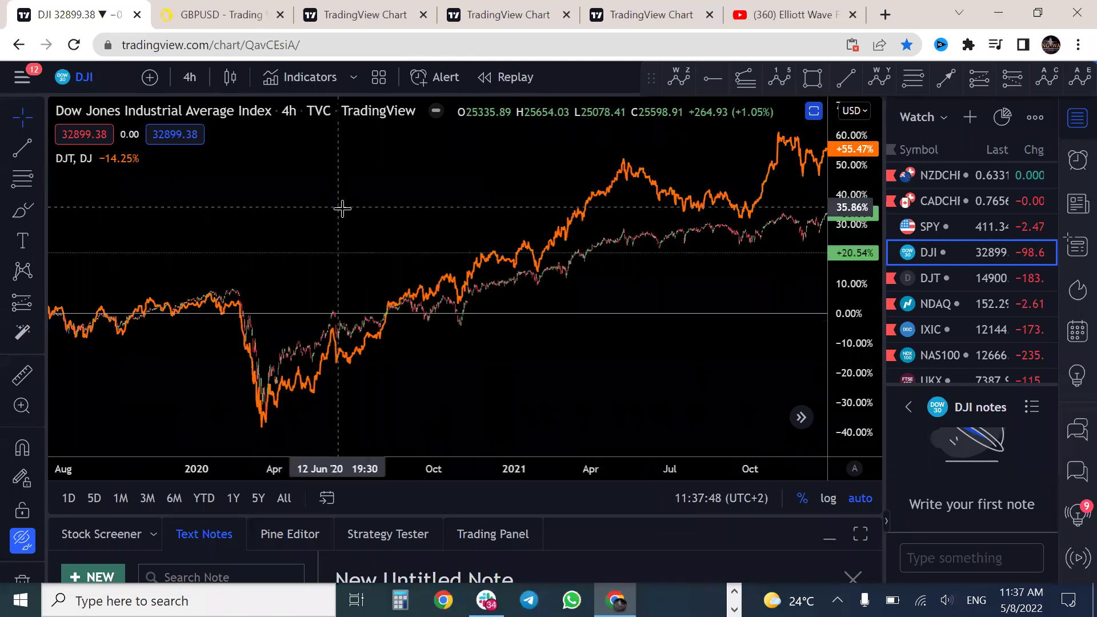
left_click(633, 182)
key("Delete")
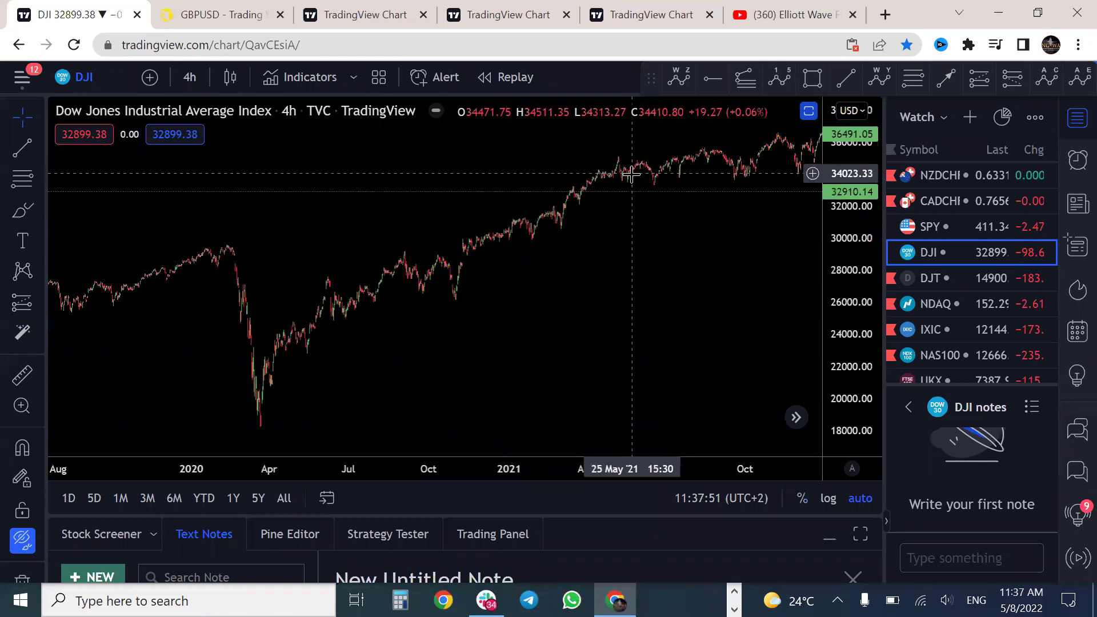
- Trace DJI's decline from the January 2022 high to a projected low near 30000 and label its legs w, x and y
left_click_drag(649, 303, 441, 362)
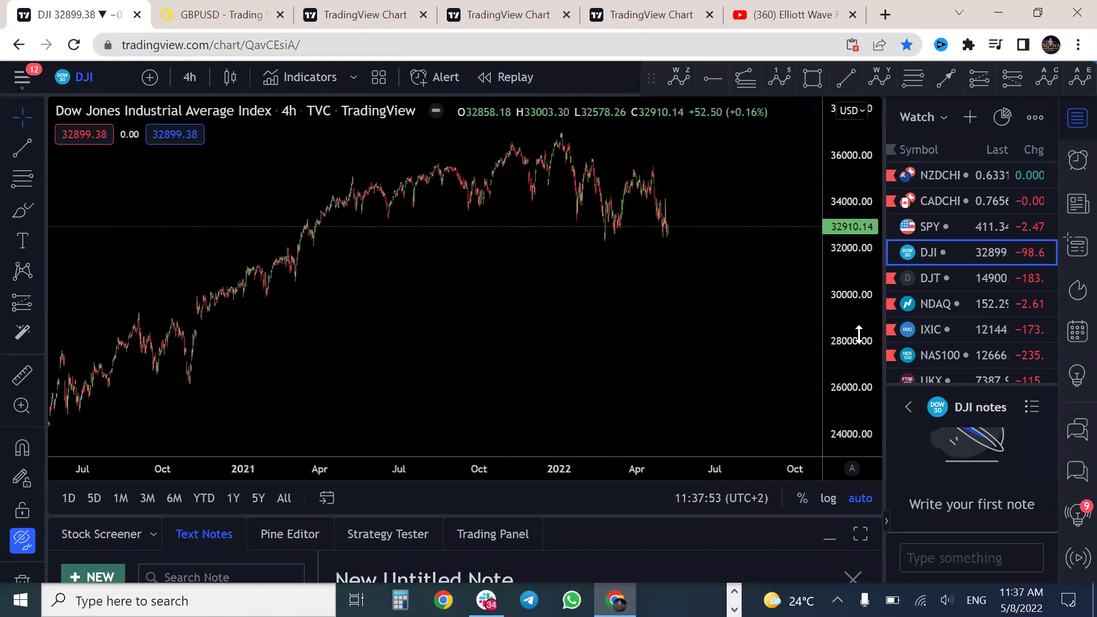
left_click_drag(865, 343, 828, 308)
left_click_drag(698, 326, 655, 414)
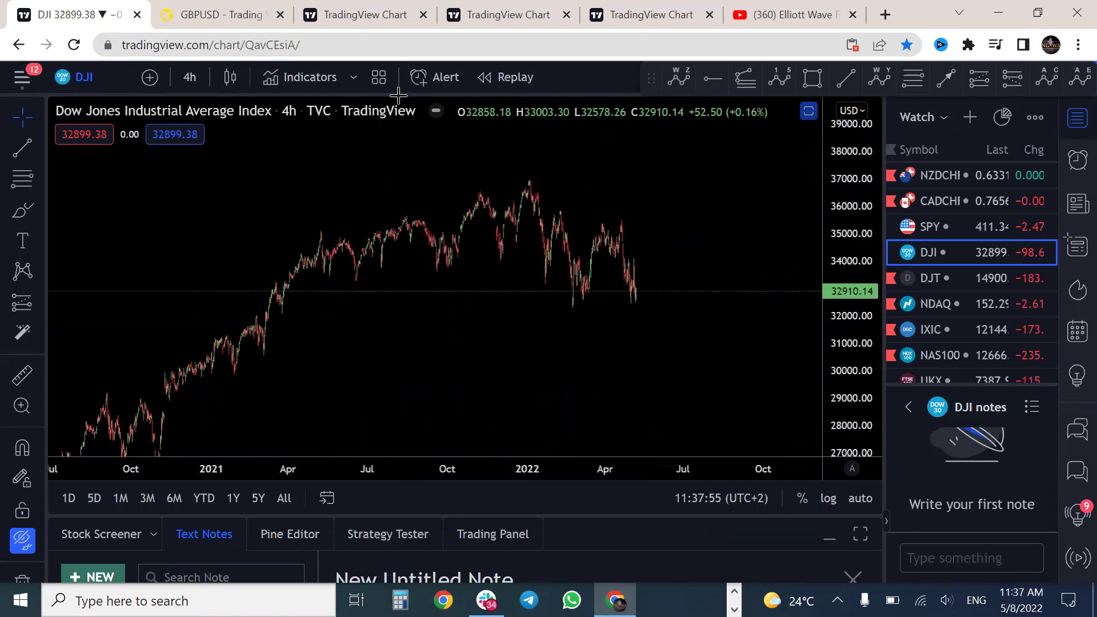
mouse_move(510, 175)
left_mouse_down()
mouse_move(587, 269)
mouse_move(601, 236)
mouse_move(647, 291)
mouse_move(662, 368)
left_mouse_up()
mouse_move(527, 195)
left_mouse_down()
mouse_move(546, 277)
mouse_move(579, 296)
mouse_move(592, 254)
mouse_move(639, 283)
mouse_move(640, 313)
mouse_move(658, 262)
left_mouse_up()
left_click_drag(670, 358, 669, 369)
left_click_drag(552, 301, 583, 309)
mouse_move(616, 175)
left_mouse_down()
mouse_move(631, 200)
mouse_move(618, 195)
left_mouse_up()
mouse_move(657, 382)
left_mouse_down()
mouse_move(673, 393)
mouse_move(651, 407)
mouse_move(853, 405)
left_mouse_up()
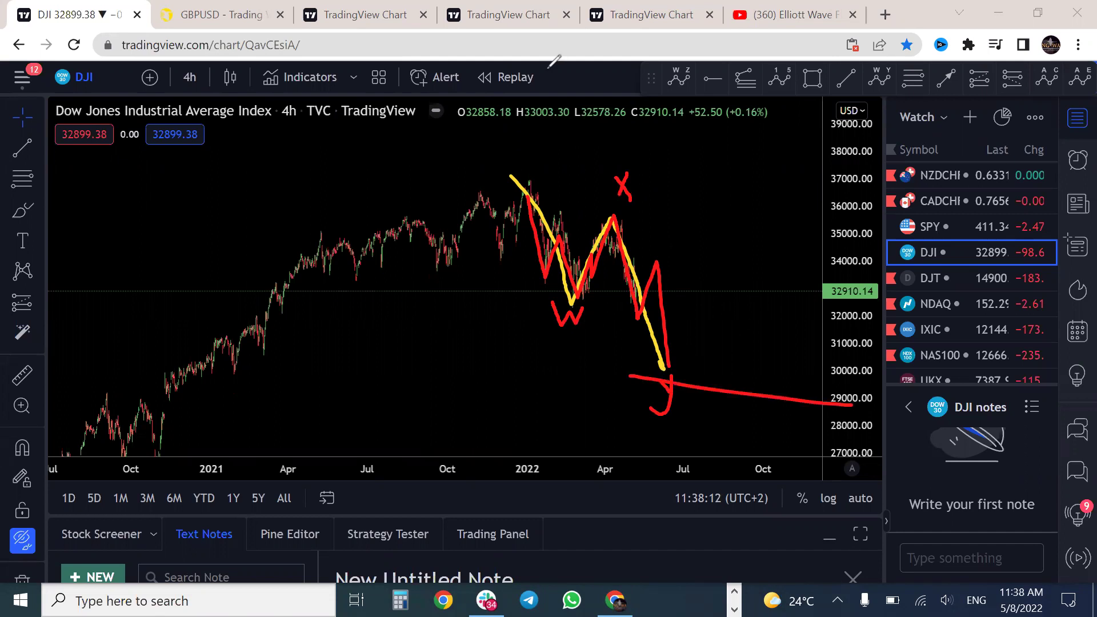
key("ctrl+z")
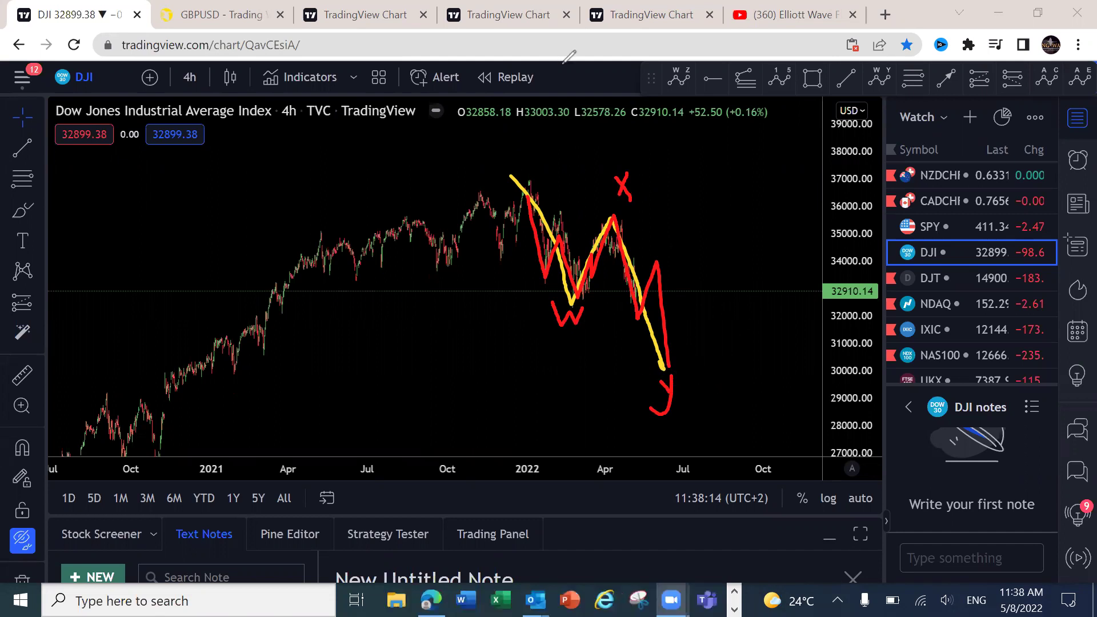
- Open the DJT chart, trace the decline from the November 2021 high to a projected low near 12700, and label it w, x, y
left_click(954, 276)
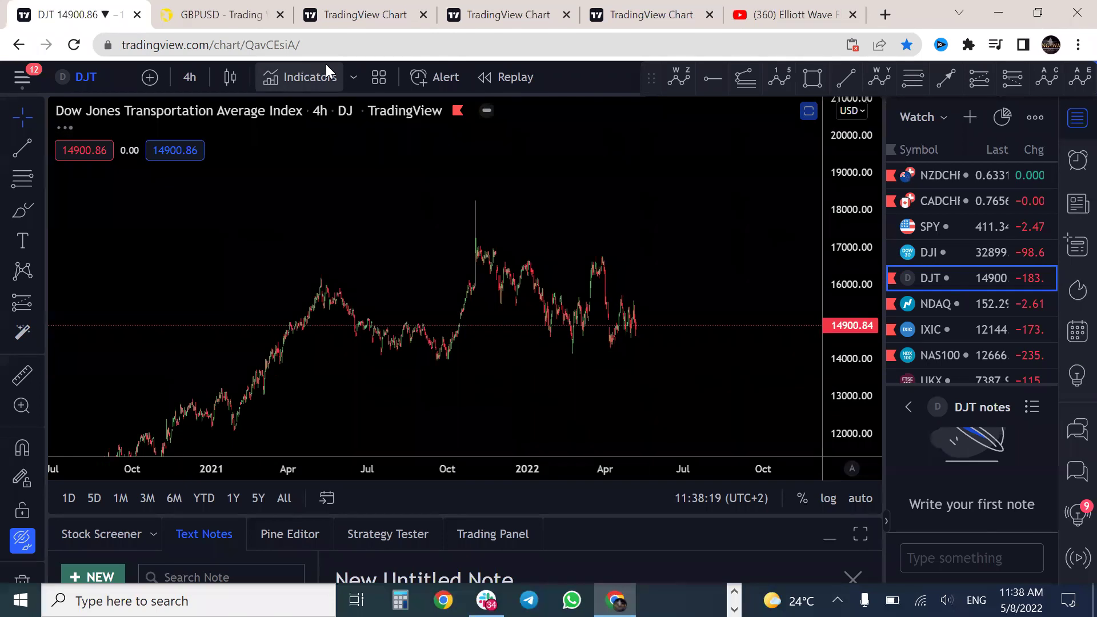
mouse_move(474, 190)
left_mouse_down()
mouse_move(563, 348)
mouse_move(607, 262)
mouse_move(629, 276)
mouse_move(664, 406)
left_mouse_up()
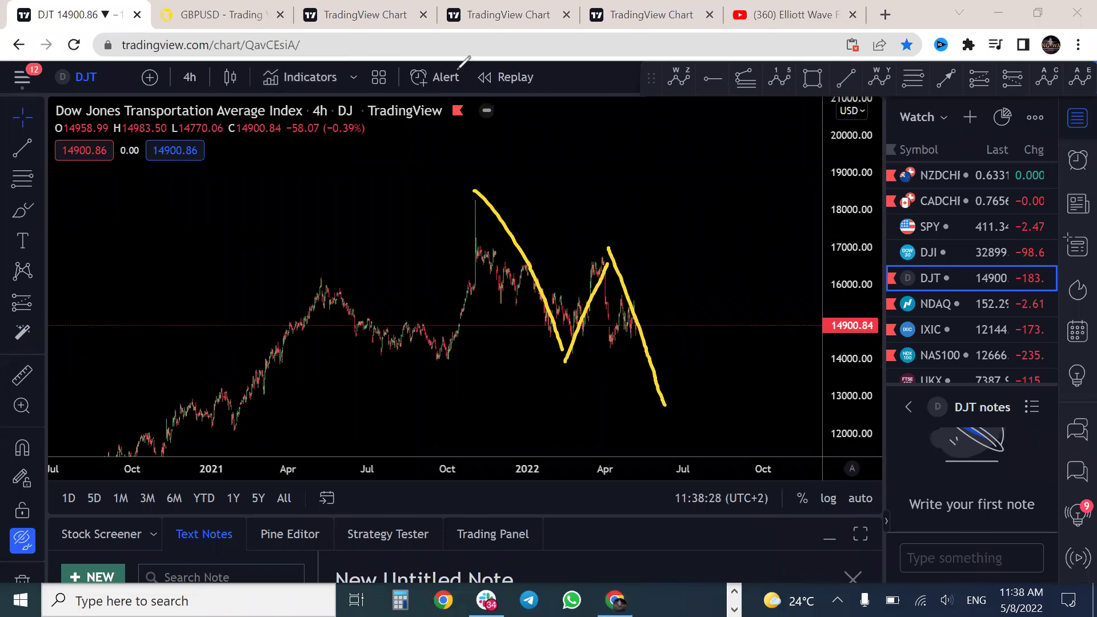
mouse_move(472, 198)
left_mouse_down()
mouse_move(500, 297)
mouse_move(529, 263)
mouse_move(572, 334)
mouse_move(594, 306)
mouse_move(607, 252)
mouse_move(614, 308)
mouse_move(642, 300)
mouse_move(647, 395)
left_mouse_up()
mouse_move(547, 366)
left_mouse_down()
mouse_move(575, 374)
mouse_move(583, 359)
left_mouse_up()
left_click_drag(629, 204, 608, 237)
left_click_drag(604, 210, 622, 236)
left_click_drag(665, 421, 671, 454)
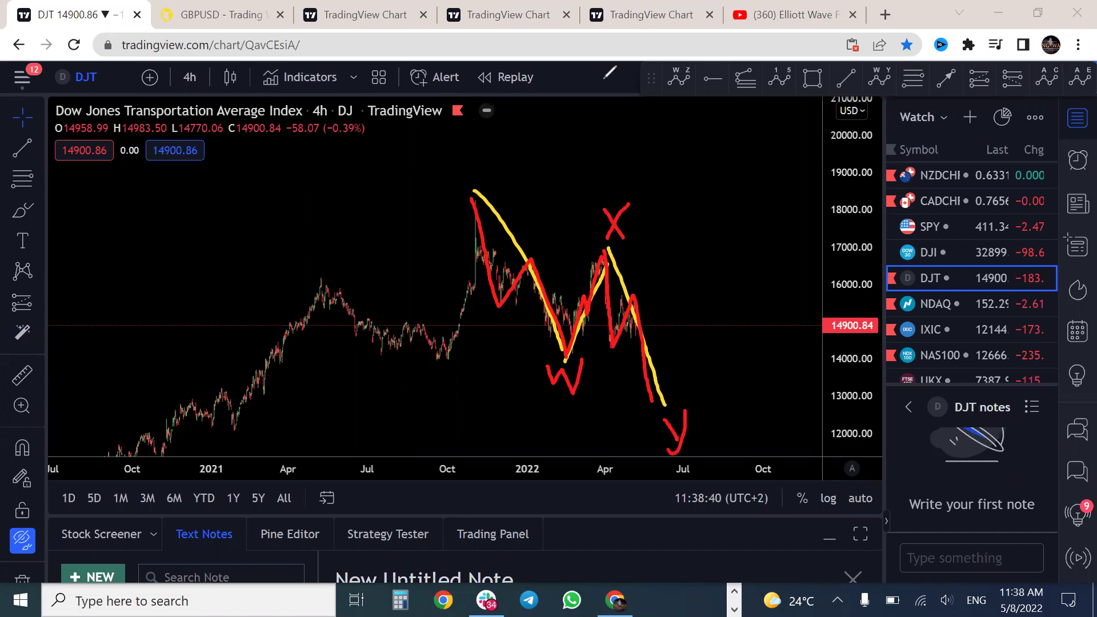
- Open the NDAQ chart, trace the decline from the November 2021 high to a projected low near 130, and label it a, b, c
left_click(938, 300)
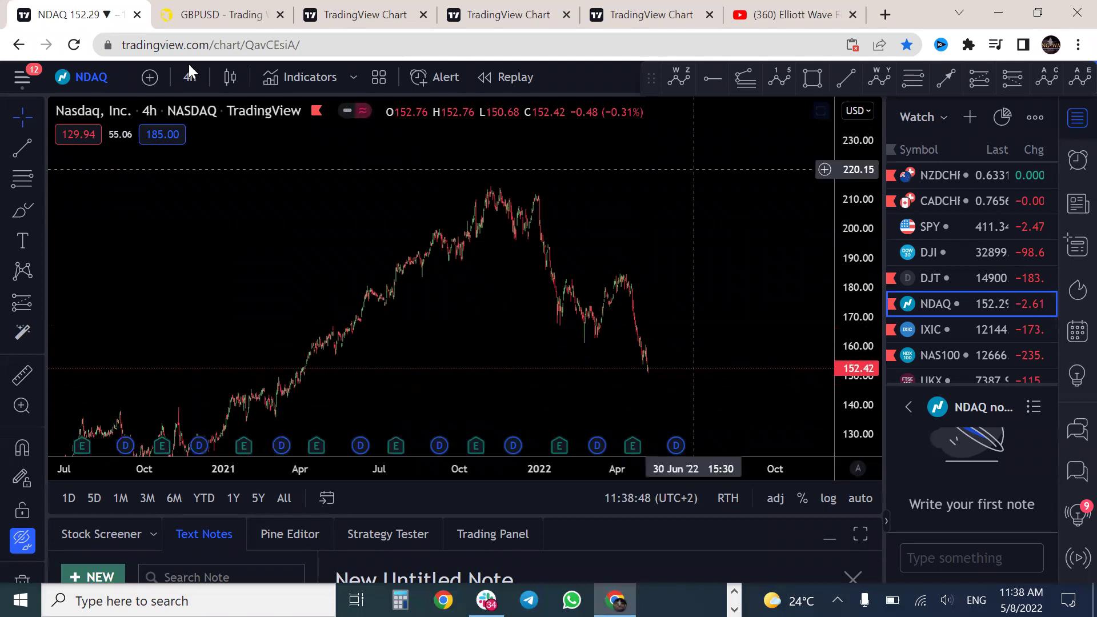
mouse_move(585, 322)
left_mouse_down()
mouse_move(588, 343)
mouse_move(631, 273)
mouse_move(672, 434)
left_mouse_up()
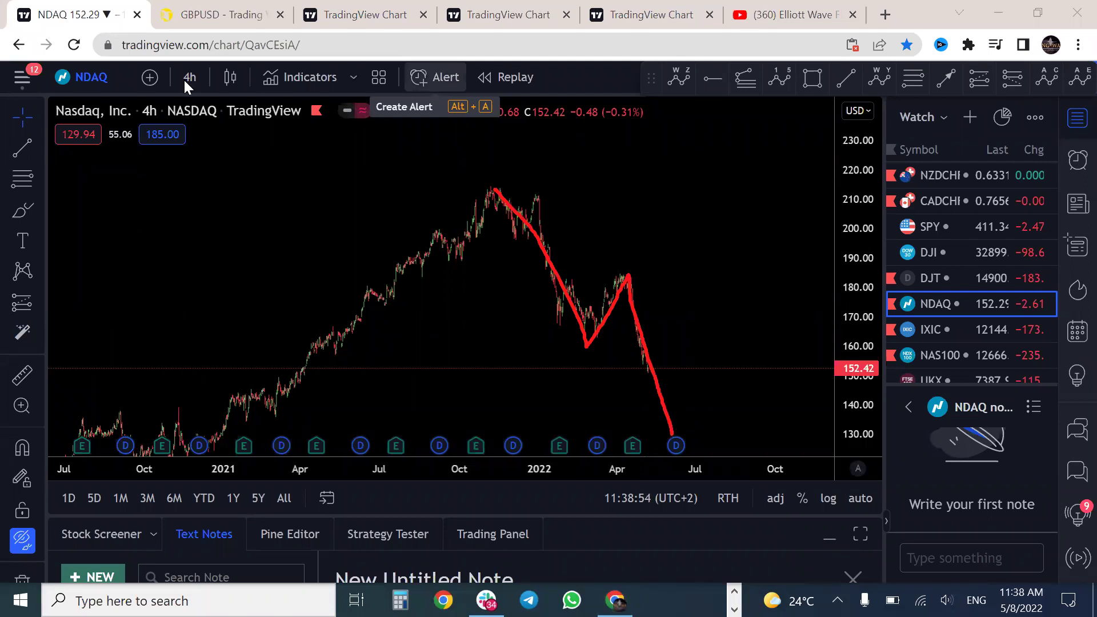
left_click_drag(569, 366, 593, 374)
left_click_drag(581, 370, 579, 386)
left_click_drag(642, 237, 639, 272)
mouse_move(708, 436)
left_mouse_down()
mouse_move(721, 456)
mouse_move(754, 453)
left_mouse_up()
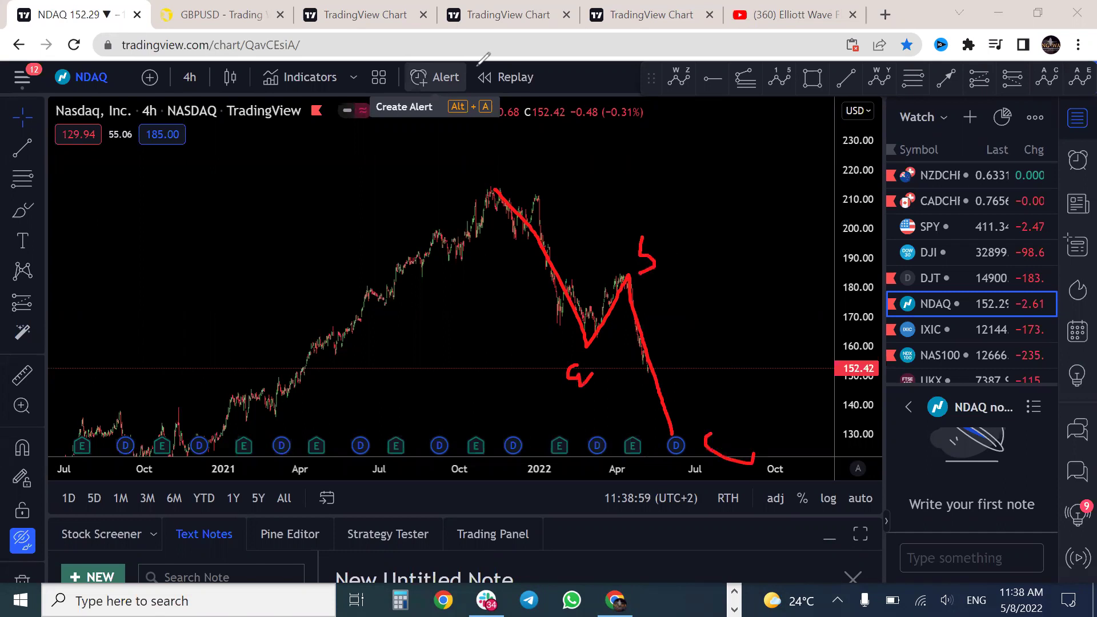
- Trace NDAQ's smaller swings from the November 2021 high to the April 2022 high in yellow and label each turning point
mouse_move(505, 194)
left_mouse_down()
mouse_move(567, 295)
mouse_move(577, 338)
mouse_move(595, 300)
mouse_move(605, 320)
mouse_move(627, 274)
left_mouse_up()
left_click_drag(512, 250, 518, 255)
left_click_drag(540, 173, 562, 185)
left_click_drag(530, 351, 534, 364)
left_click_drag(575, 268, 585, 280)
left_click_drag(582, 268, 581, 289)
left_click_drag(562, 346, 566, 356)
left_click_drag(592, 277, 599, 278)
left_click_drag(615, 333, 609, 343)
left_click_drag(622, 246, 620, 262)
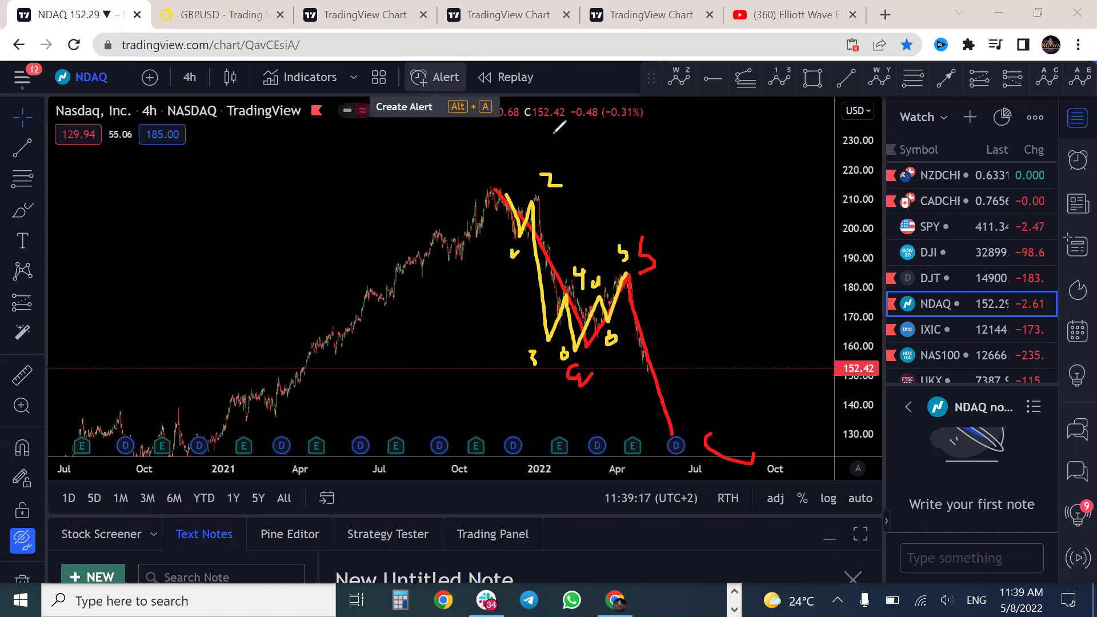
- Erase the NDAQ wave markings, draw a short mark at the May 2022 low, and clear it
key("e")
left_click_drag(648, 375, 655, 391)
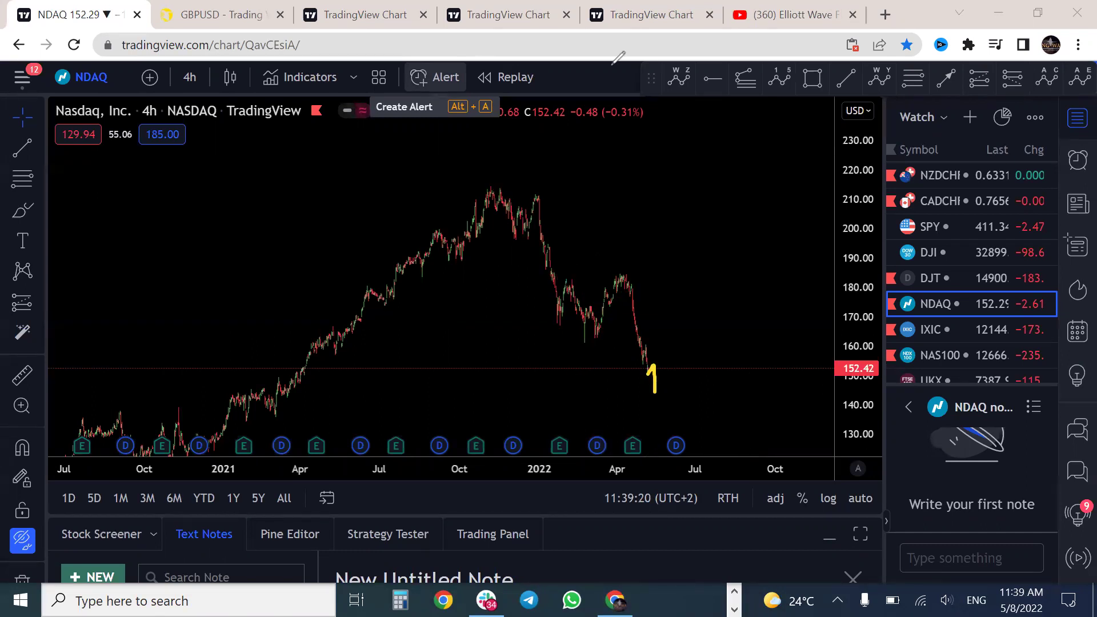
key("Escape")
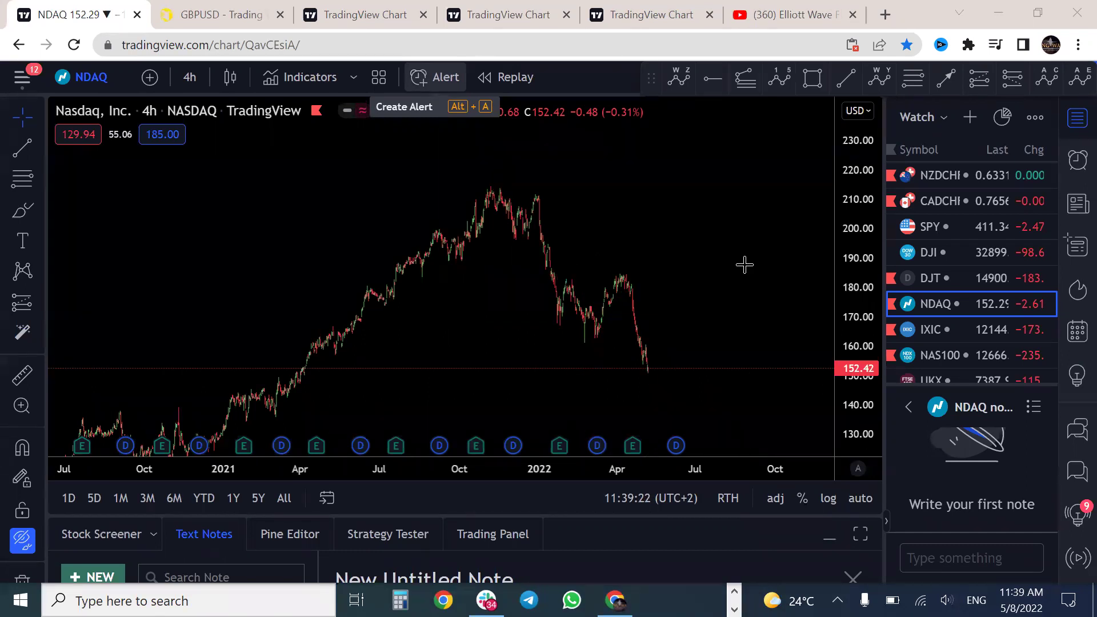
- Open the UKX chart, sketch the April–May correction to about 7100 with a rise above 7900, and clear the markings
left_click(961, 376)
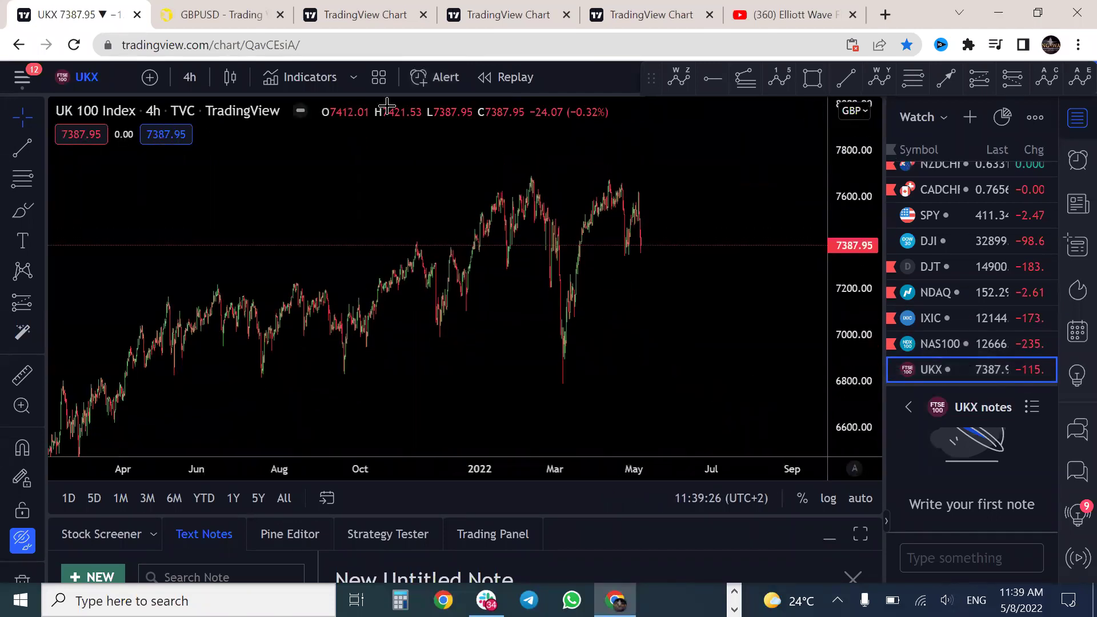
mouse_move(617, 180)
left_mouse_down()
mouse_move(629, 246)
mouse_move(640, 197)
mouse_move(659, 289)
mouse_move(637, 257)
left_mouse_up()
left_click_drag(612, 169, 650, 223)
left_click_drag(658, 304, 706, 120)
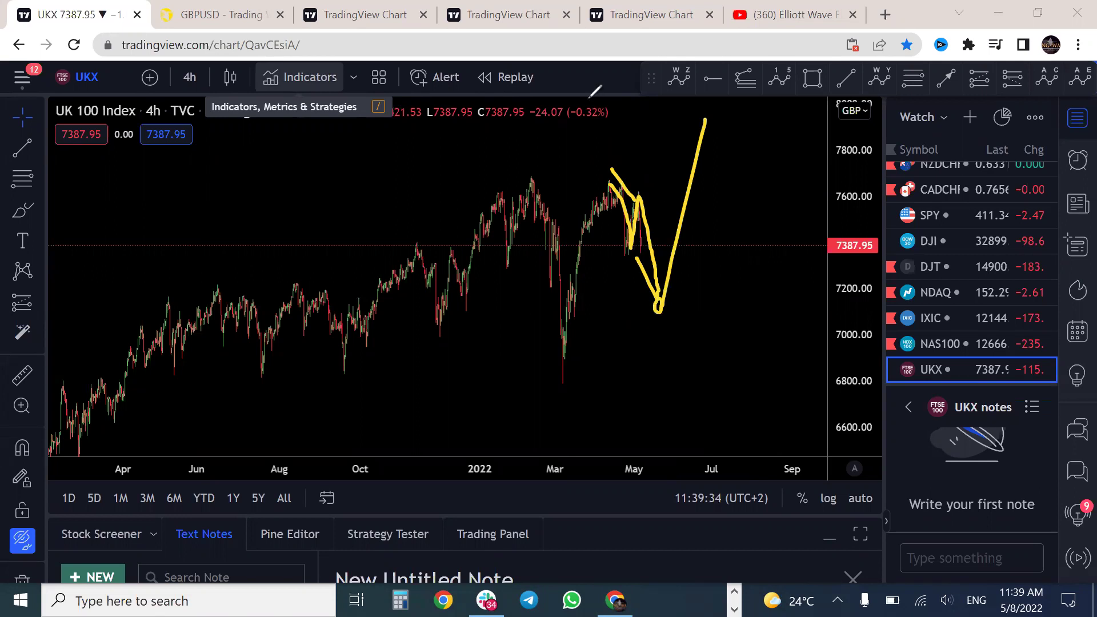
key("Escape")
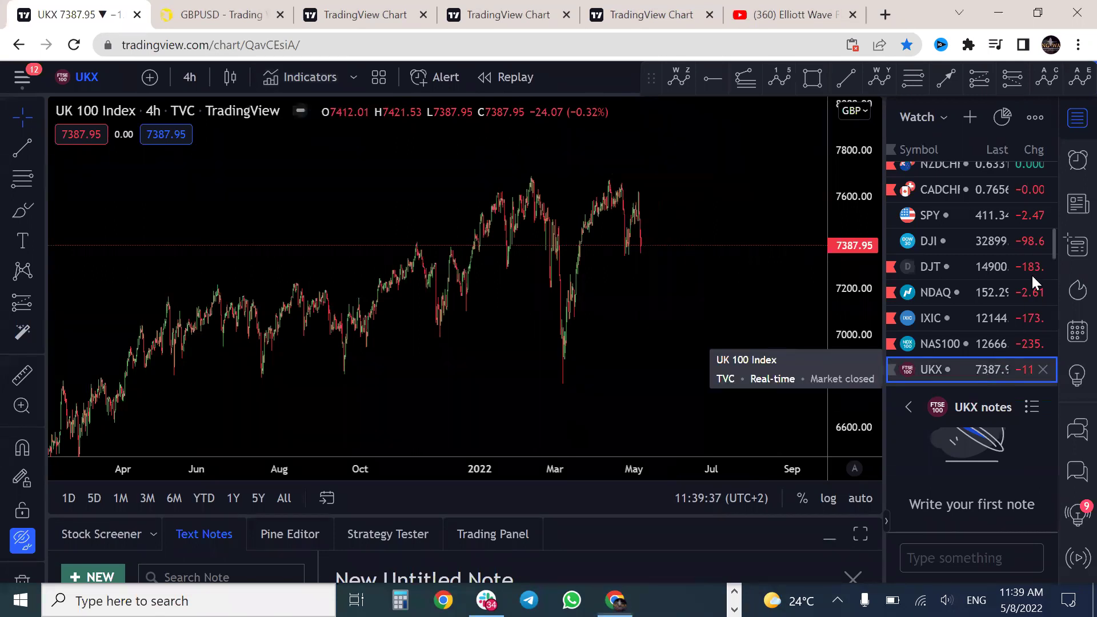
- Open the DAX chart and sketch the rise from the March 2022 low and the zigzag decline to a projected low near 12600
left_click_drag(1054, 239, 1054, 246)
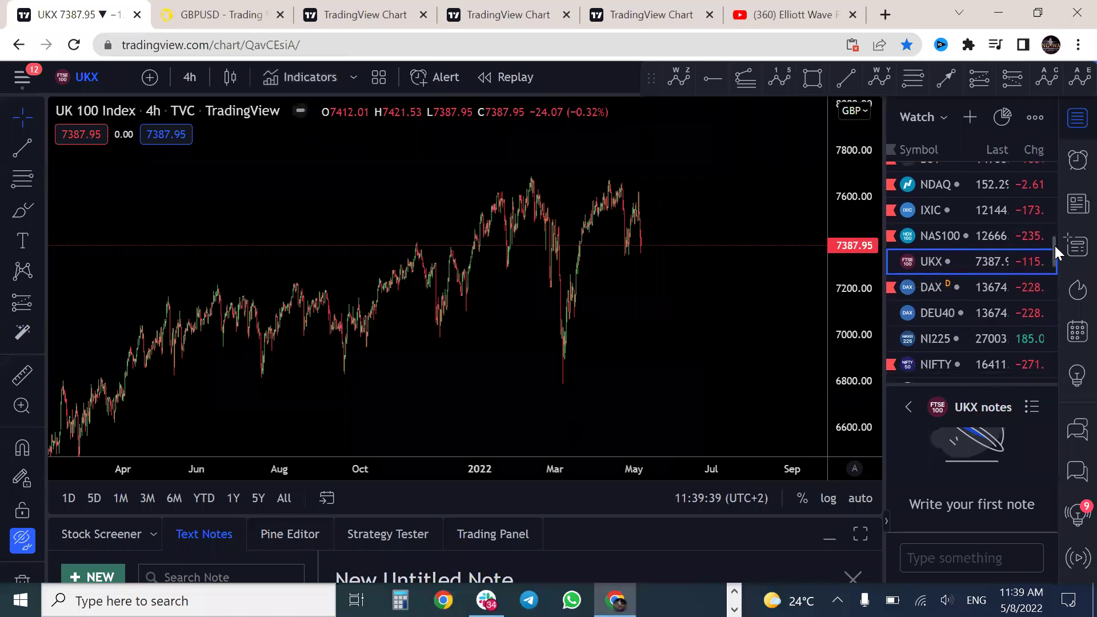
left_click(959, 281)
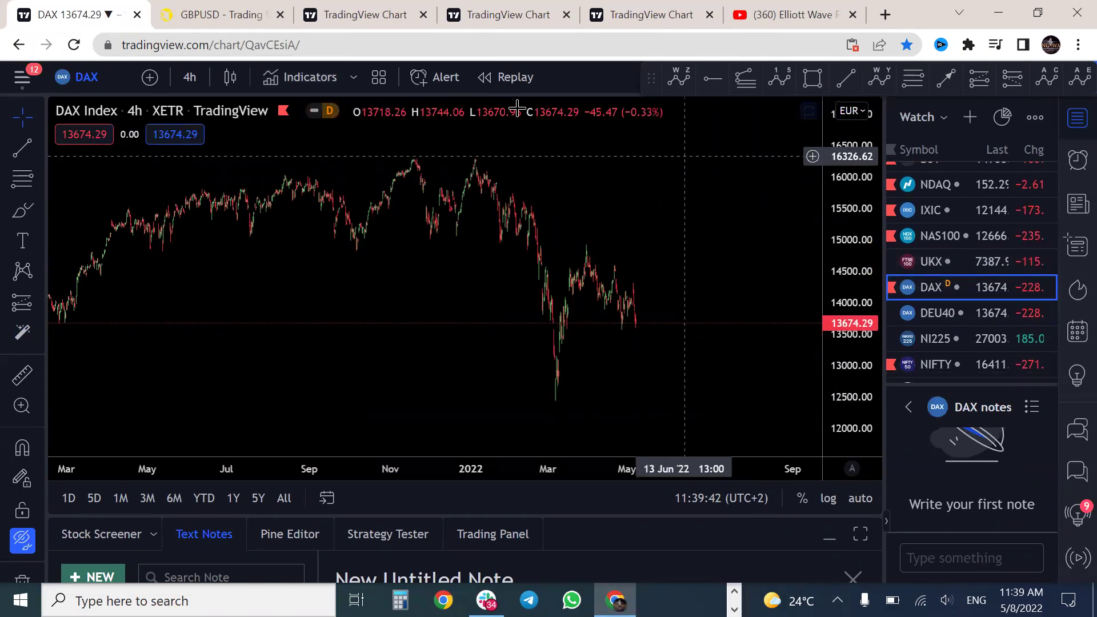
mouse_move(587, 249)
left_mouse_down()
mouse_move(622, 331)
mouse_move(641, 290)
mouse_move(654, 311)
mouse_move(667, 391)
left_mouse_up()
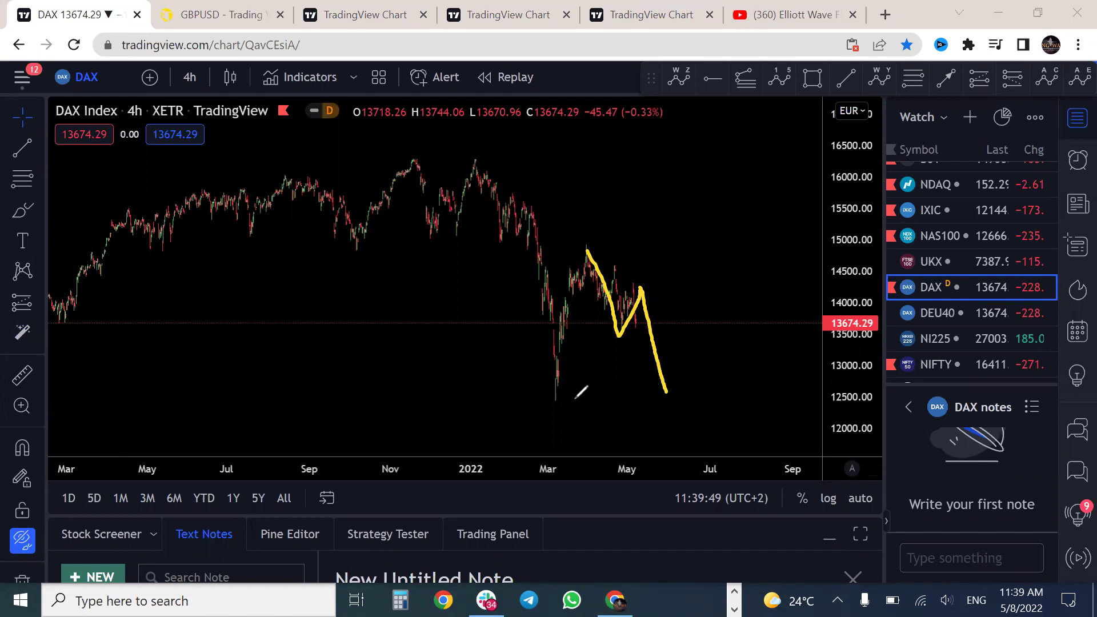
left_click_drag(556, 401, 583, 251)
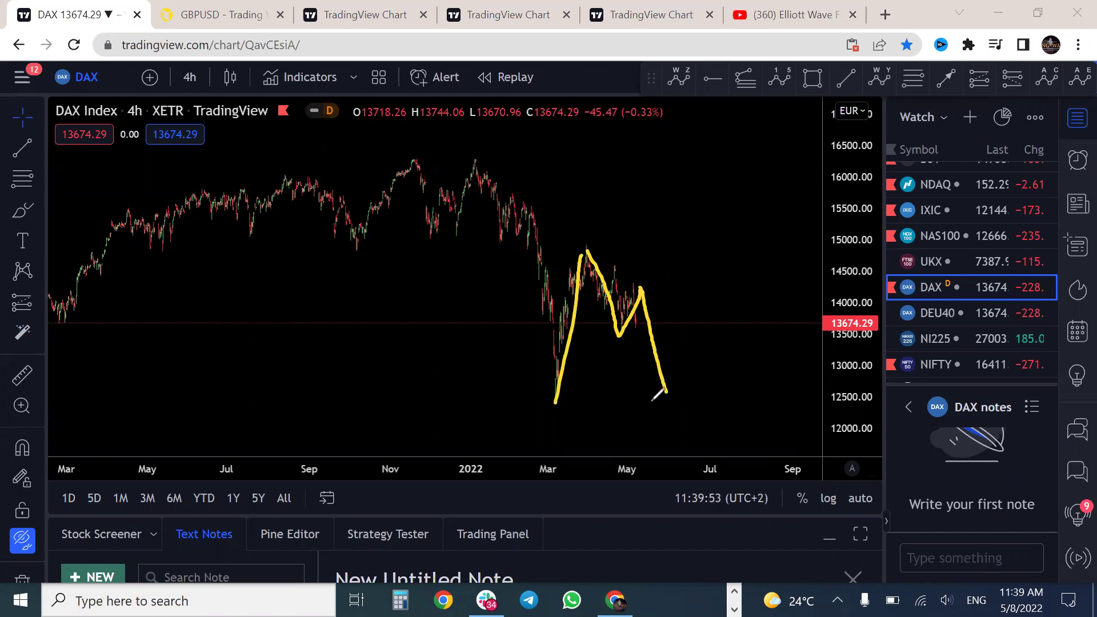
- Draw DAX boundary lines near 12400 and 15100, project a rise to about 15000 and a fall below 12000, and clear the markings
left_click_drag(547, 402, 690, 405)
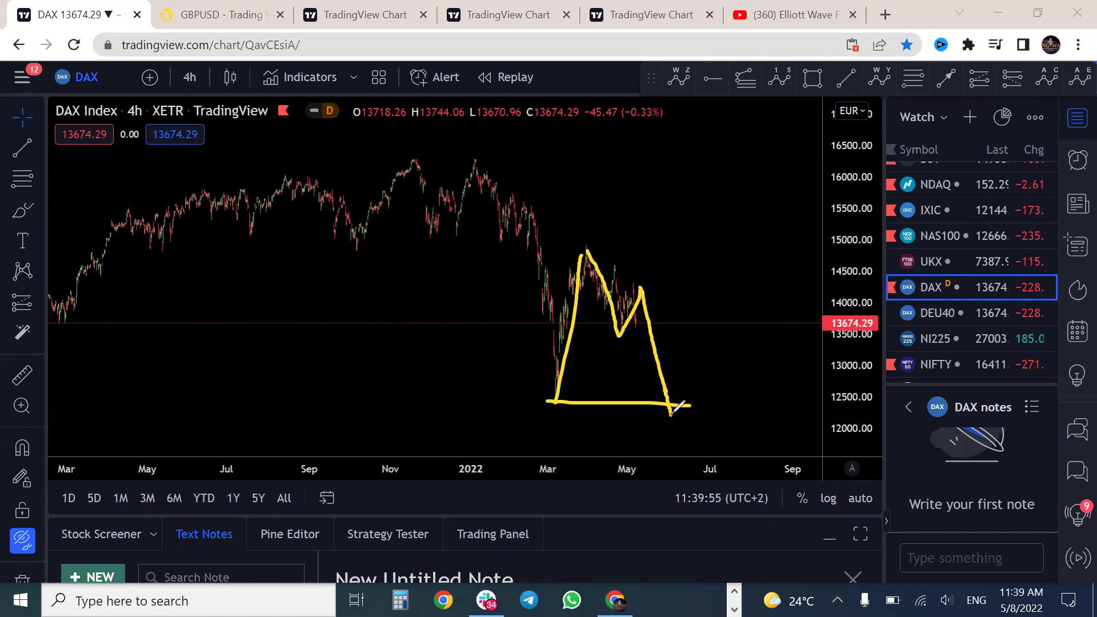
mouse_move(669, 410)
left_mouse_down()
mouse_move(704, 242)
mouse_move(731, 443)
left_mouse_up()
left_click_drag(593, 234, 679, 234)
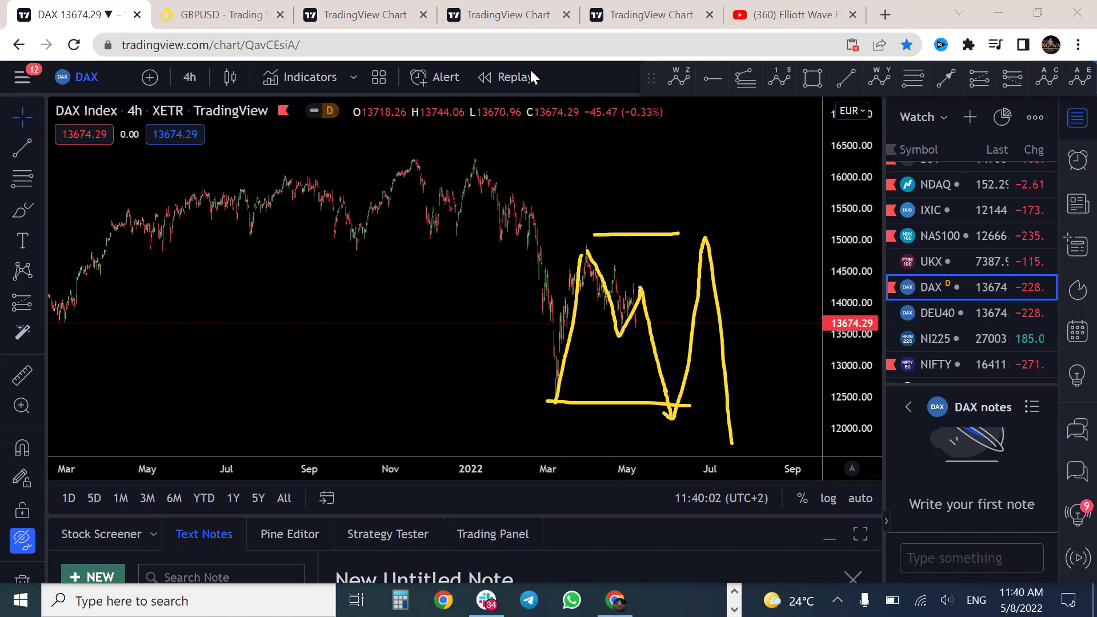
key("Escape")
- Open the NI225 chart, sketch the March rally and following correction with a projected rise above 29000, and clear the markings
left_click(945, 338)
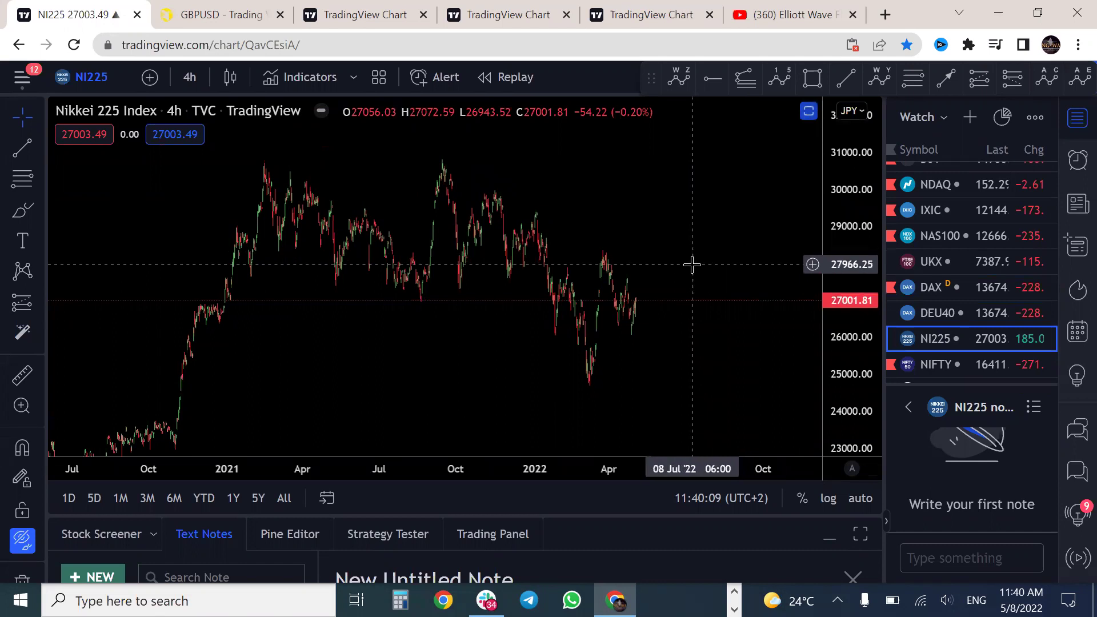
scroll(693, 257, "up", 4)
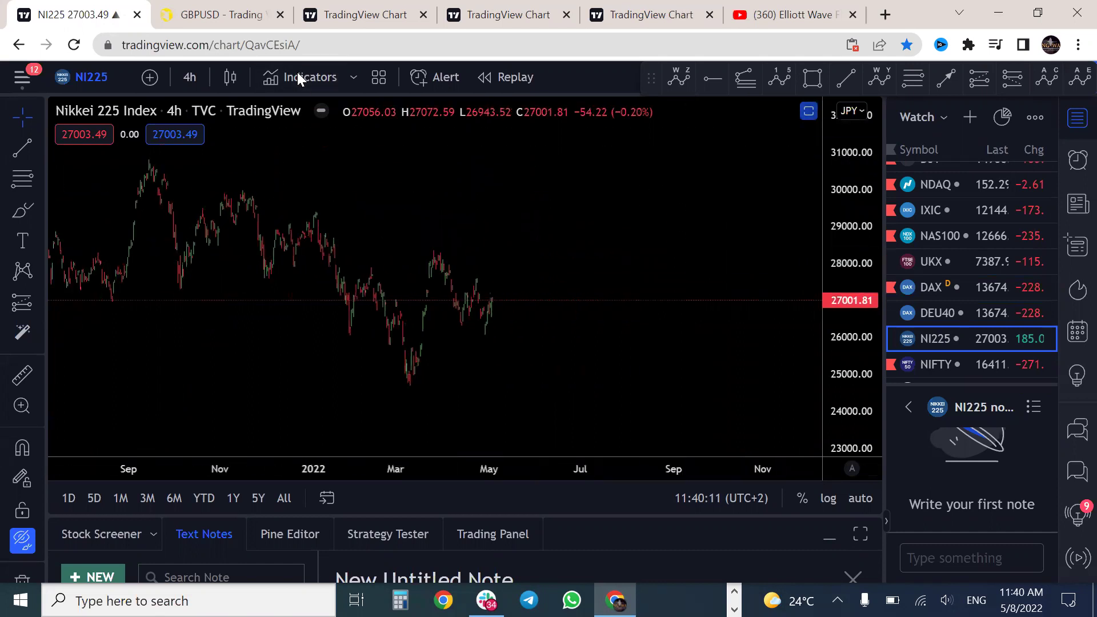
mouse_move(420, 389)
left_mouse_down()
mouse_move(447, 254)
mouse_move(483, 333)
mouse_move(455, 309)
left_mouse_up()
left_click_drag(452, 250, 482, 283)
left_click_drag(485, 338, 520, 221)
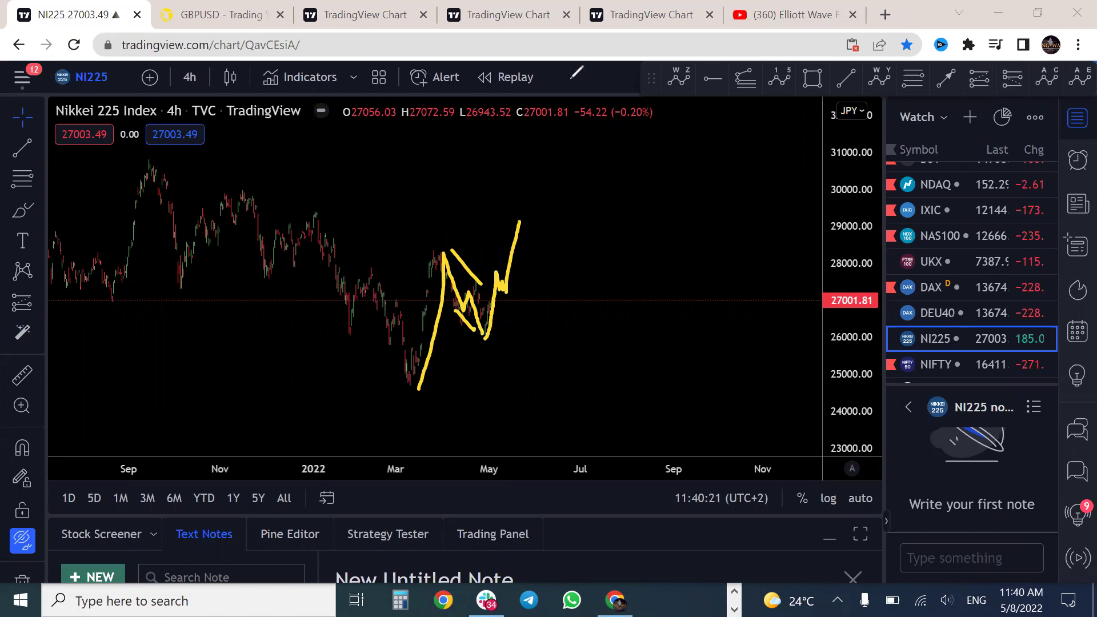
key("Escape")
- Open the NIFTY chart, trace the zigzag from the October 2021 high to the March 2022 low, and draw lines along its highs and lows
left_click(944, 364)
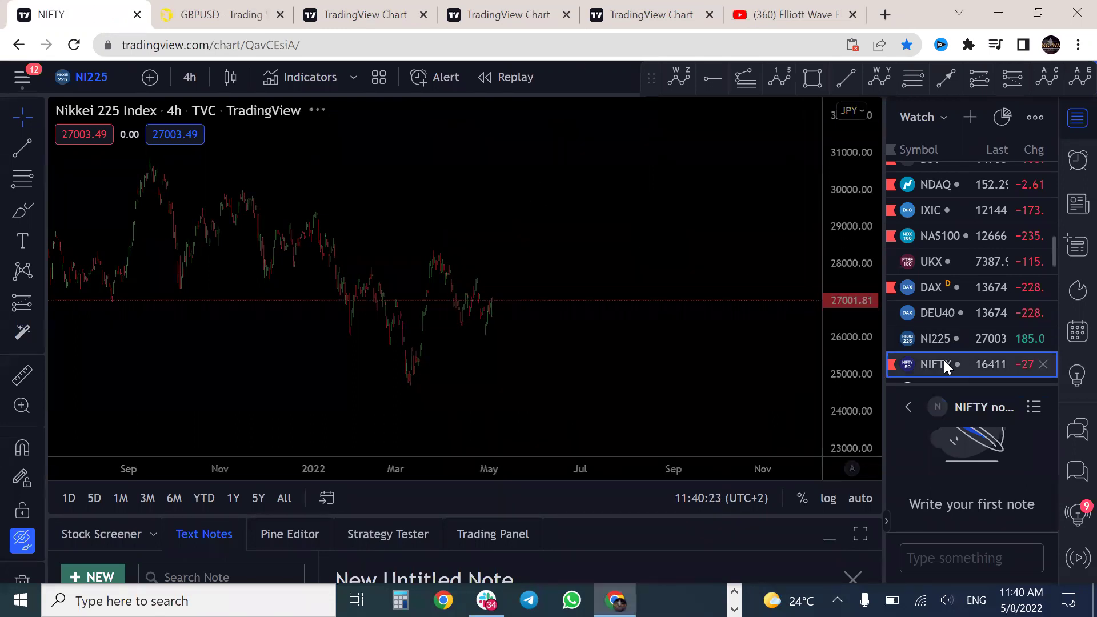
scroll(760, 189, "down", 5)
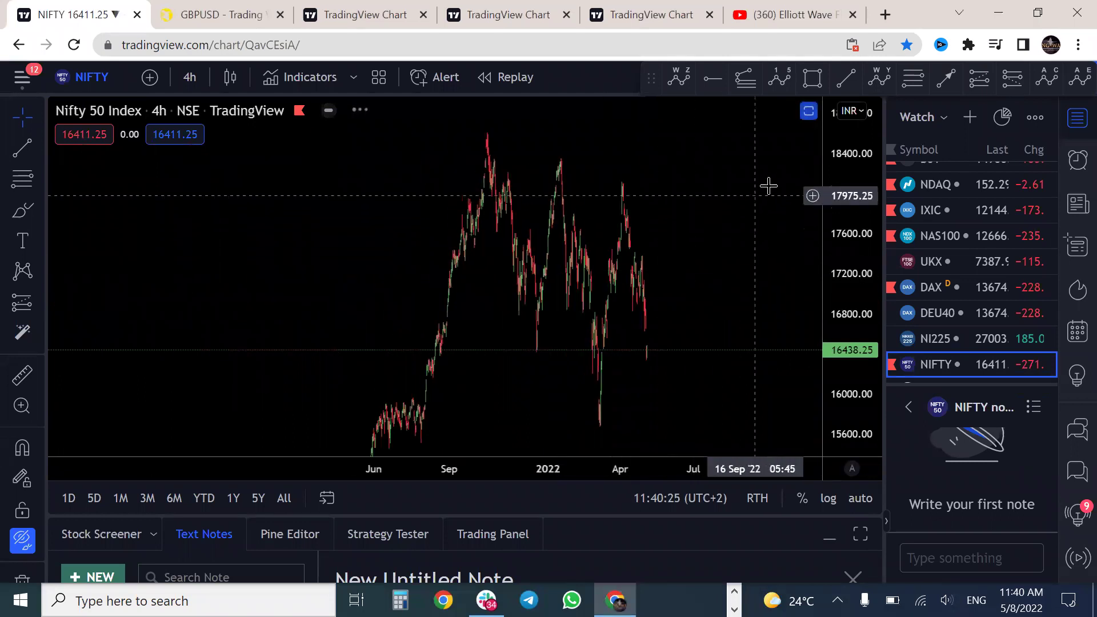
left_click_drag(861, 234, 848, 347)
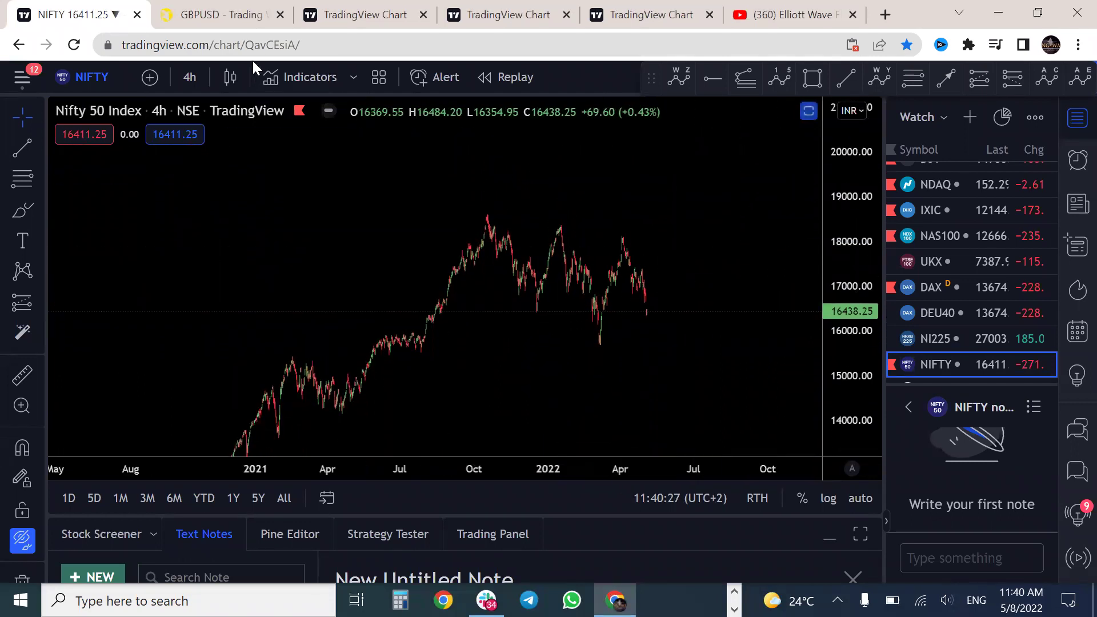
mouse_move(487, 219)
left_mouse_down()
mouse_move(552, 261)
mouse_move(575, 257)
mouse_move(598, 347)
left_mouse_up()
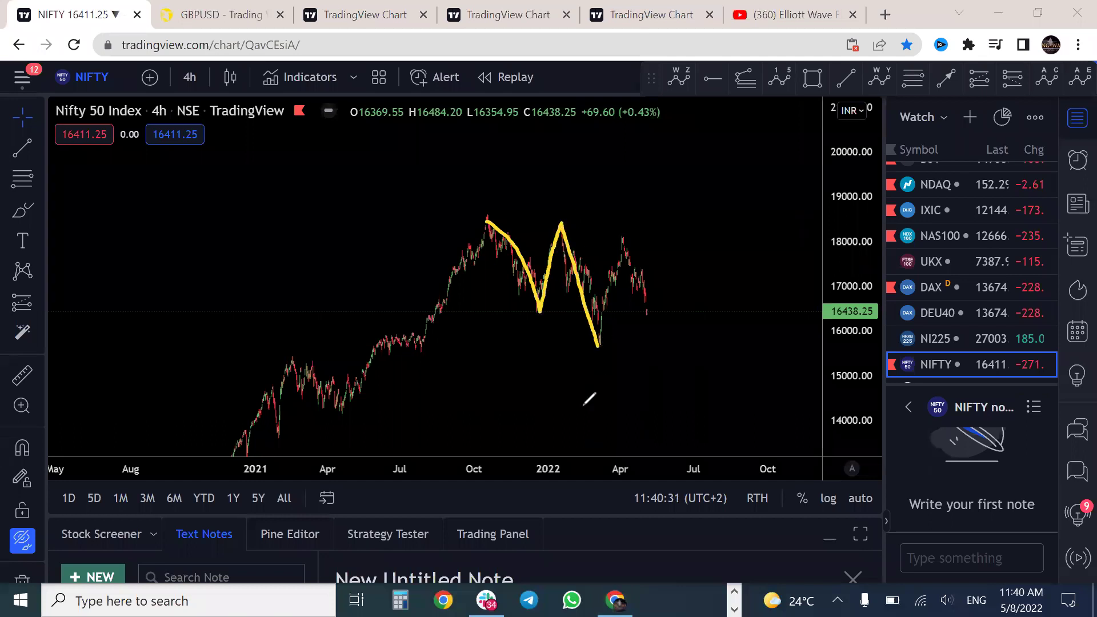
left_click_drag(541, 312, 580, 343)
left_click_drag(487, 219, 550, 224)
- Sketch NIFTY's sideways swings between about 15700 and 18200, project a drop to about 14600 and rise above 20000, and label W, X, Y
mouse_move(592, 361)
left_mouse_down()
mouse_move(593, 384)
mouse_move(616, 280)
left_mouse_up()
mouse_move(627, 233)
left_mouse_down()
mouse_move(663, 327)
mouse_move(690, 232)
mouse_move(675, 232)
left_mouse_up()
left_click_drag(595, 350, 677, 343)
mouse_move(696, 239)
left_mouse_down()
mouse_move(776, 294)
mouse_move(885, 127)
left_mouse_up()
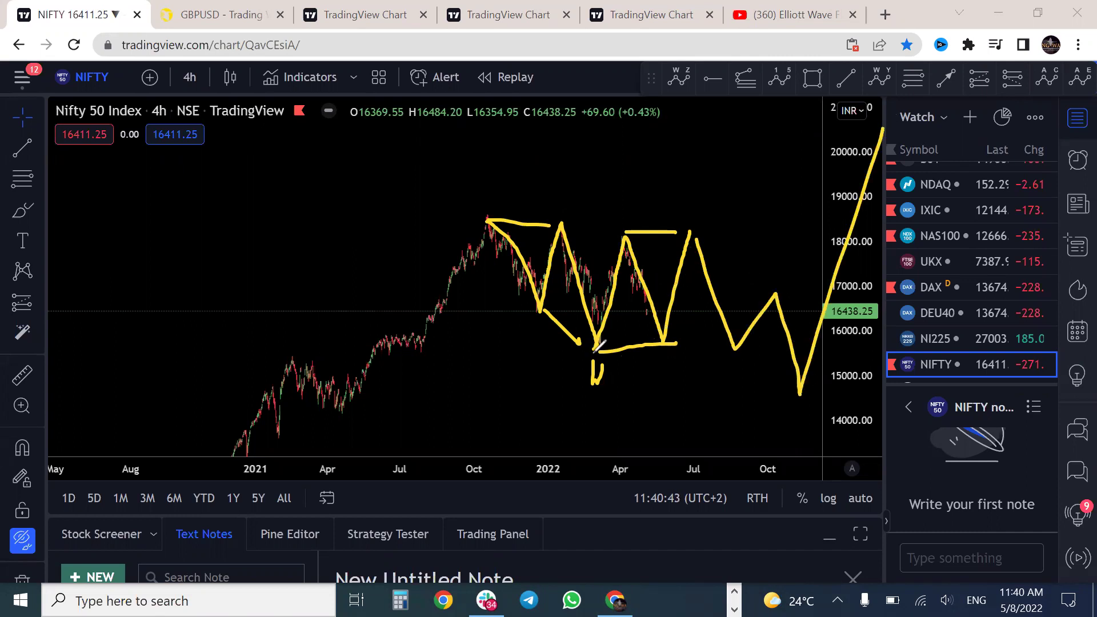
mouse_move(706, 189)
left_mouse_down()
mouse_move(692, 217)
mouse_move(714, 224)
left_mouse_up()
mouse_move(789, 409)
left_mouse_down()
mouse_move(806, 437)
mouse_move(789, 450)
left_mouse_up()
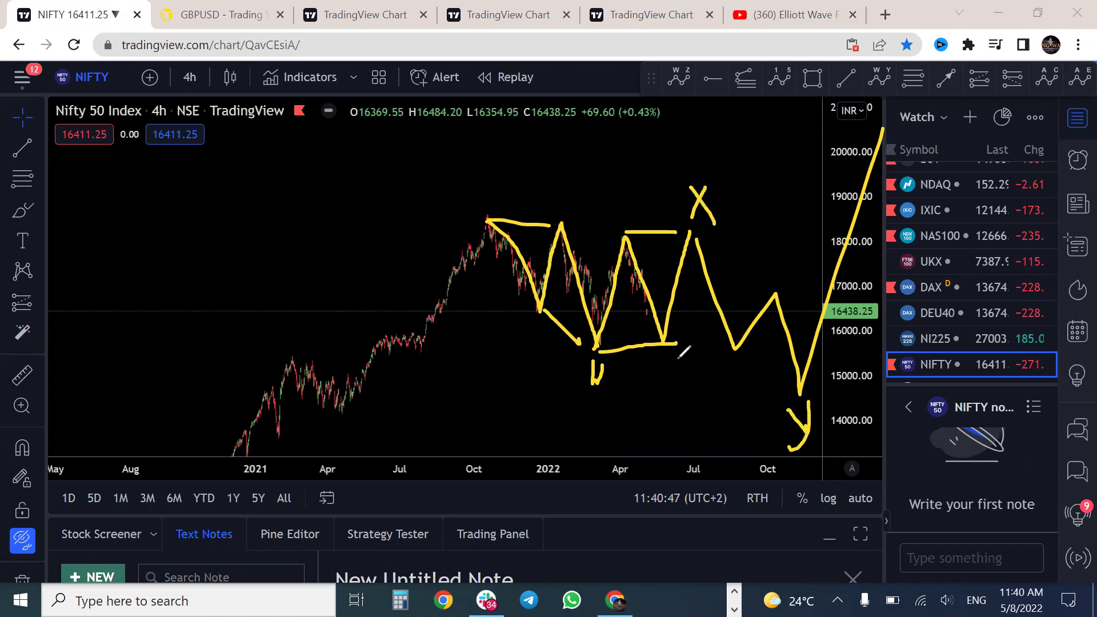